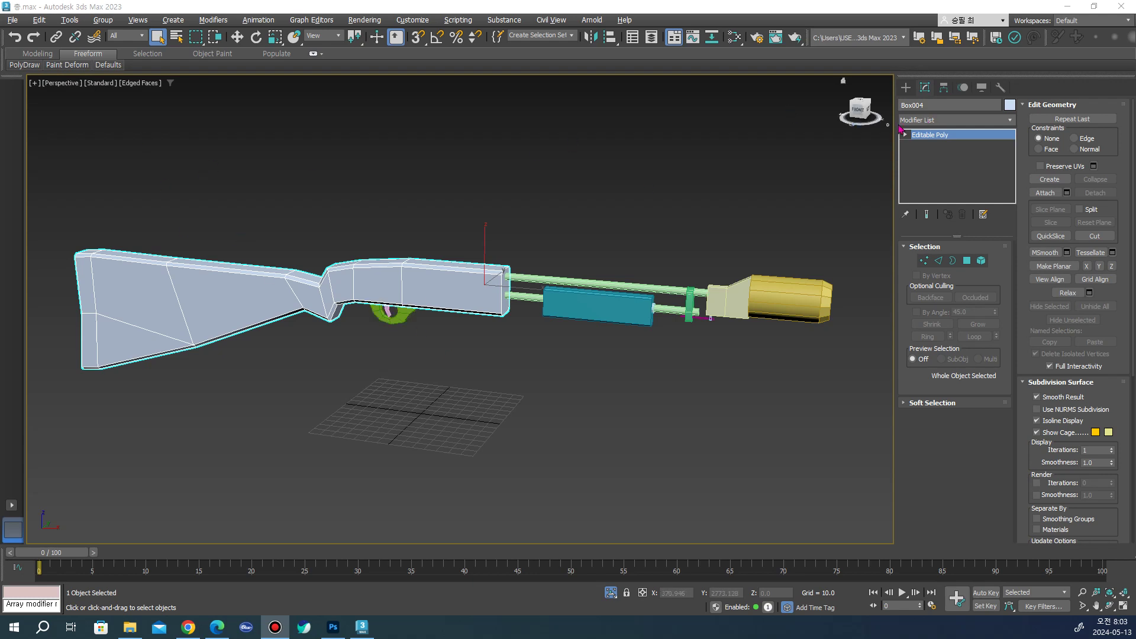
Leave stock editing and select the beige Box001 between the rods and yellow cylinder
click(905, 87)
alt+middle_drag(649, 357, 720, 311)
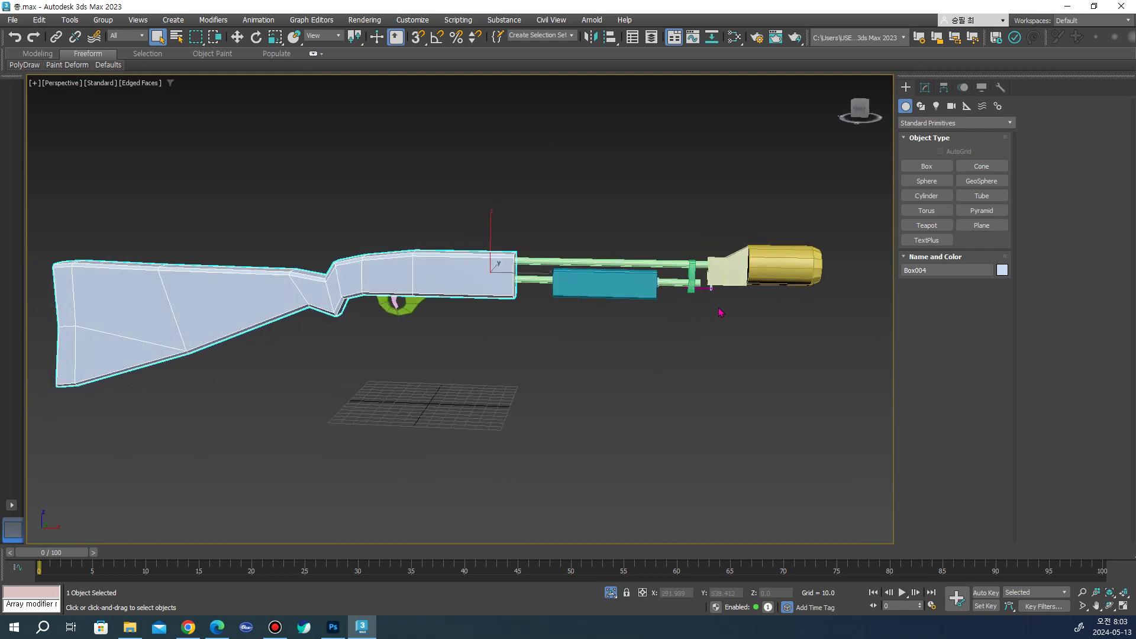
scroll(719, 312, up, 2)
scroll(681, 296, up, 2)
scroll(640, 279, up, 2)
click(640, 278)
mouse_move(645, 307)
alt+middle_down()
mouse_move(651, 338)
mouse_move(640, 349)
mouse_move(620, 311)
mouse_move(681, 318)
mouse_move(692, 341)
mouse_move(675, 332)
mouse_move(758, 345)
mouse_move(687, 322)
mouse_move(721, 337)
alt+middle_up()
Select six front vertices of Box001 in Vertex mode and switch to the Move tool
key(1)
drag(716, 341, 526, 299)
scroll(603, 302, up, 3)
key(w)
mouse_move(597, 279)
alt+middle_down()
mouse_move(652, 240)
mouse_move(613, 286)
mouse_move(661, 308)
alt+middle_up()
click(905, 87)
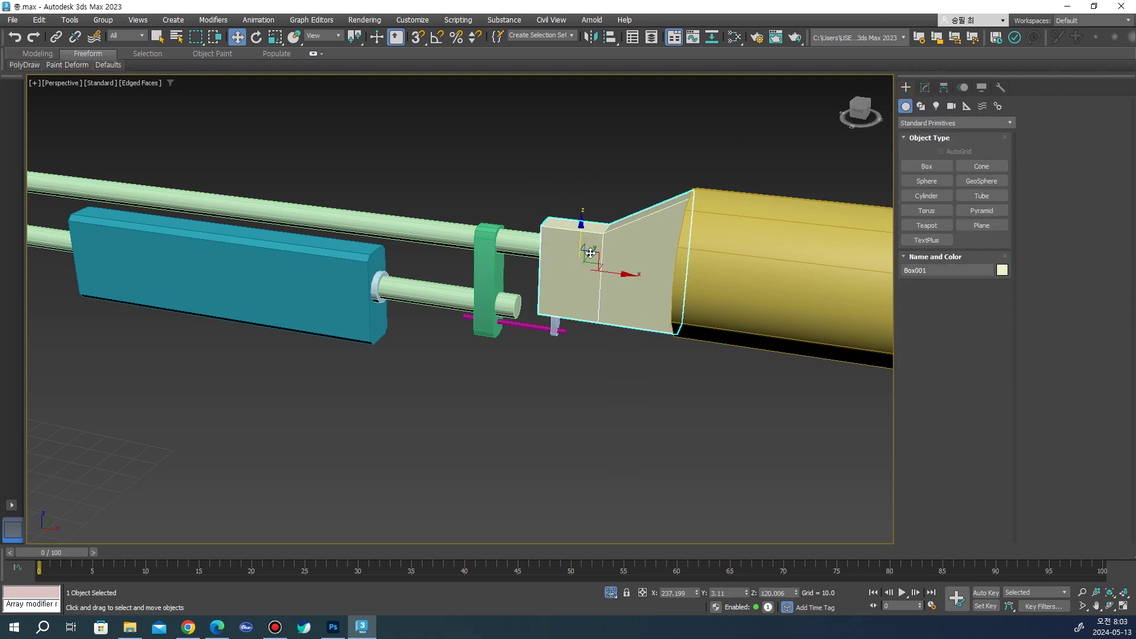
Isolate Box001, delete its side polygon, and unhide all parts
key(alt+q)
mouse_move(589, 253)
alt+middle_down()
mouse_move(603, 246)
mouse_move(610, 278)
mouse_move(637, 284)
alt+middle_up()
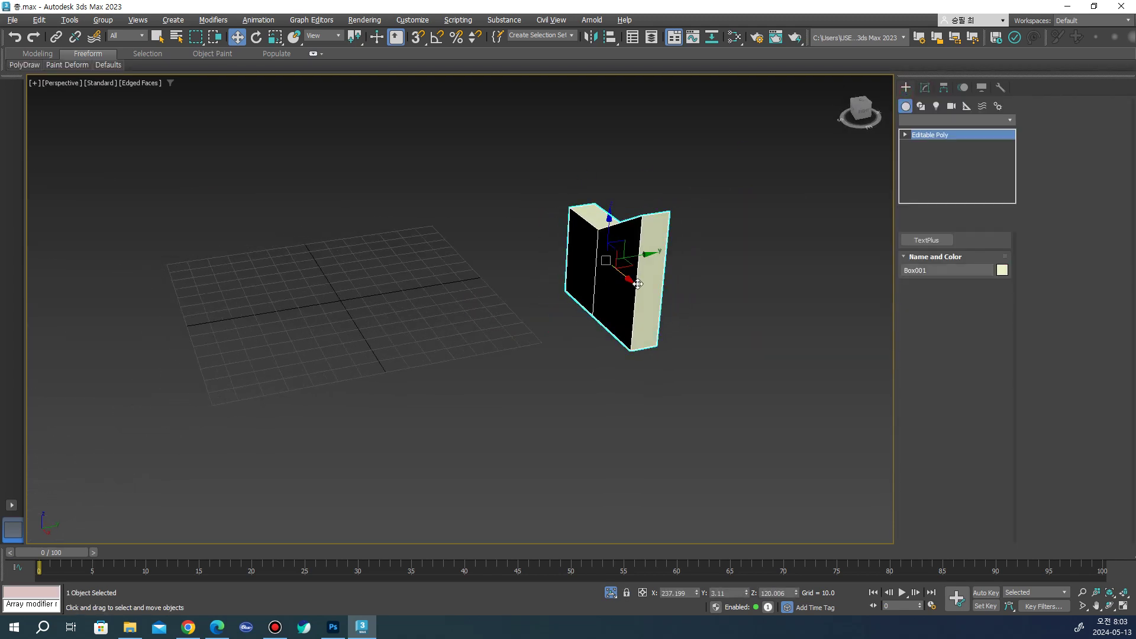
key(4)
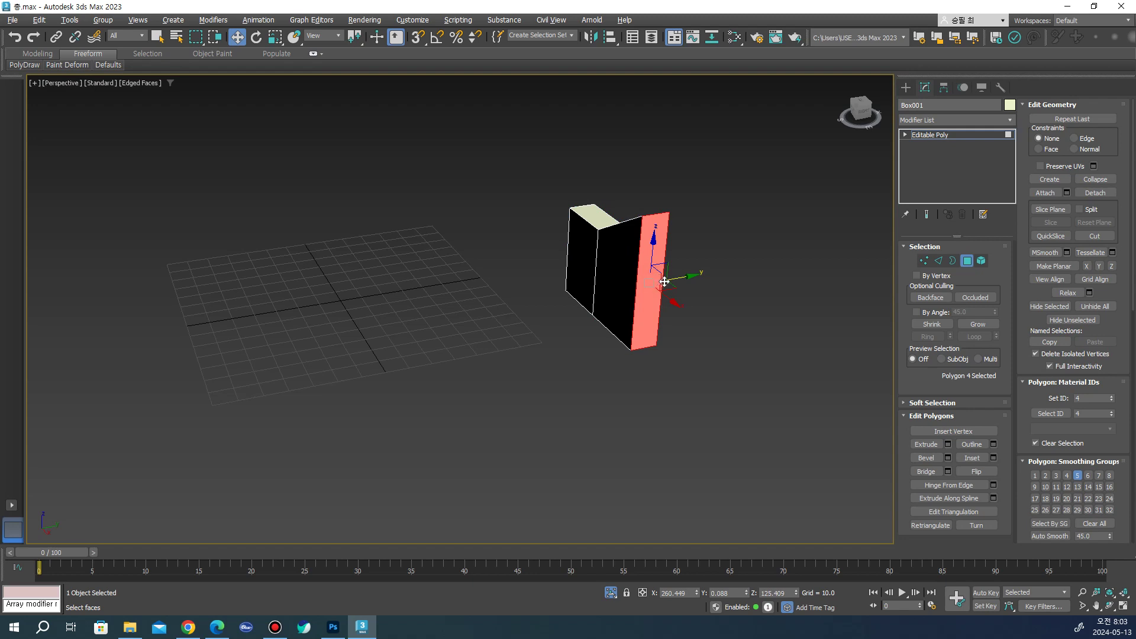
key(Delete)
click(905, 87)
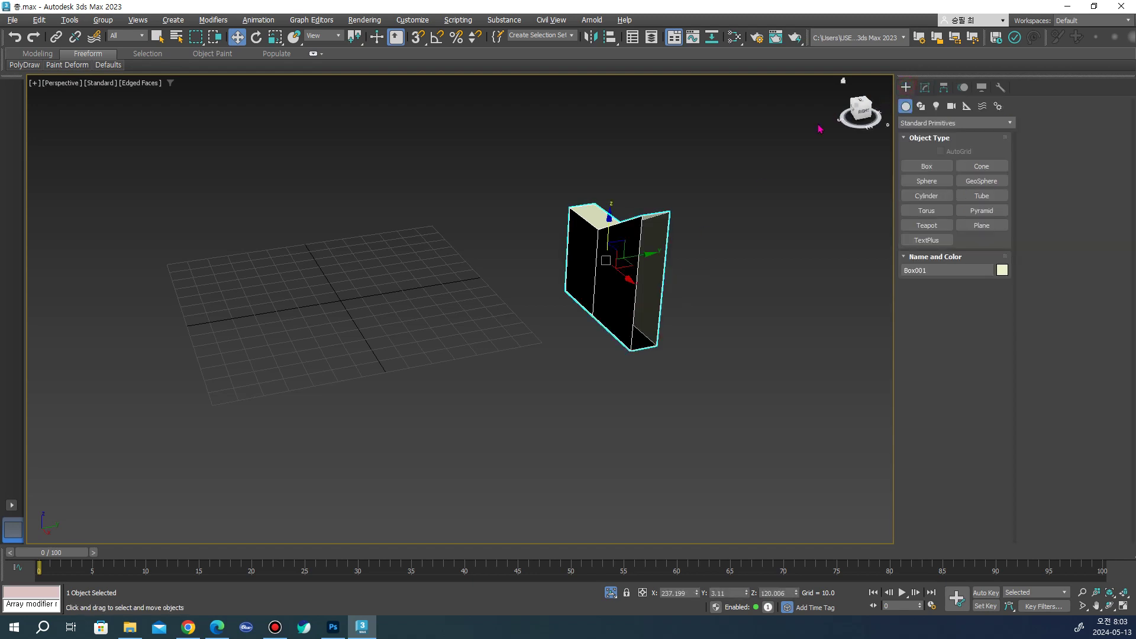
right_click(749, 136)
click(793, 84)
Isolate the upper green rod, open its end cap in Polygon mode, and unhide all parts
mouse_move(552, 325)
alt+middle_down()
mouse_move(585, 305)
mouse_move(589, 275)
alt+middle_up()
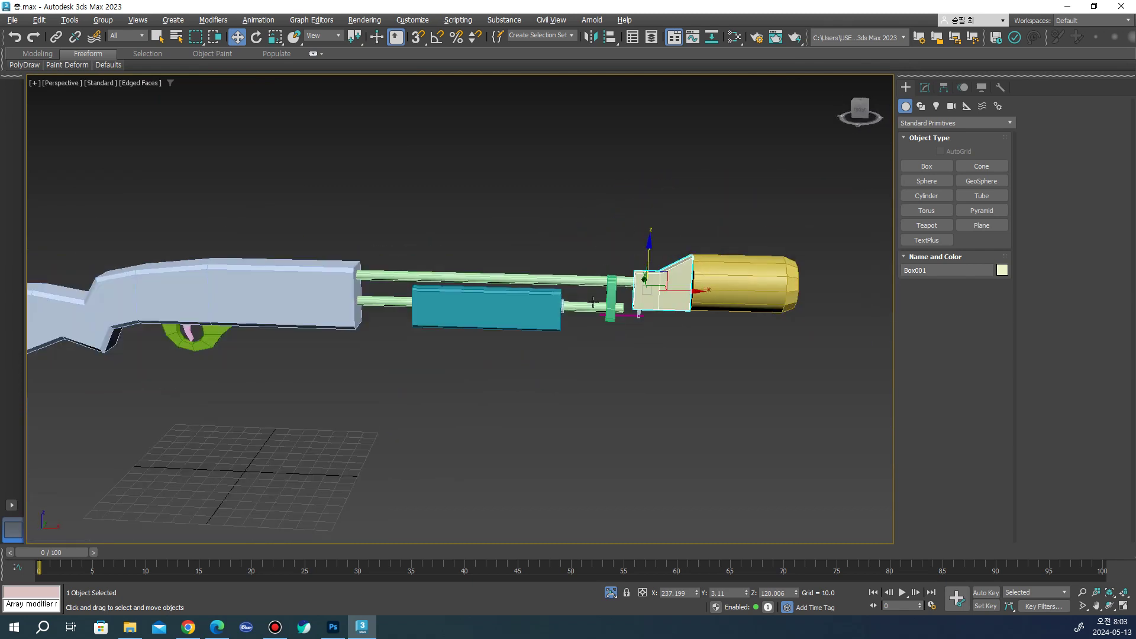
click(588, 274)
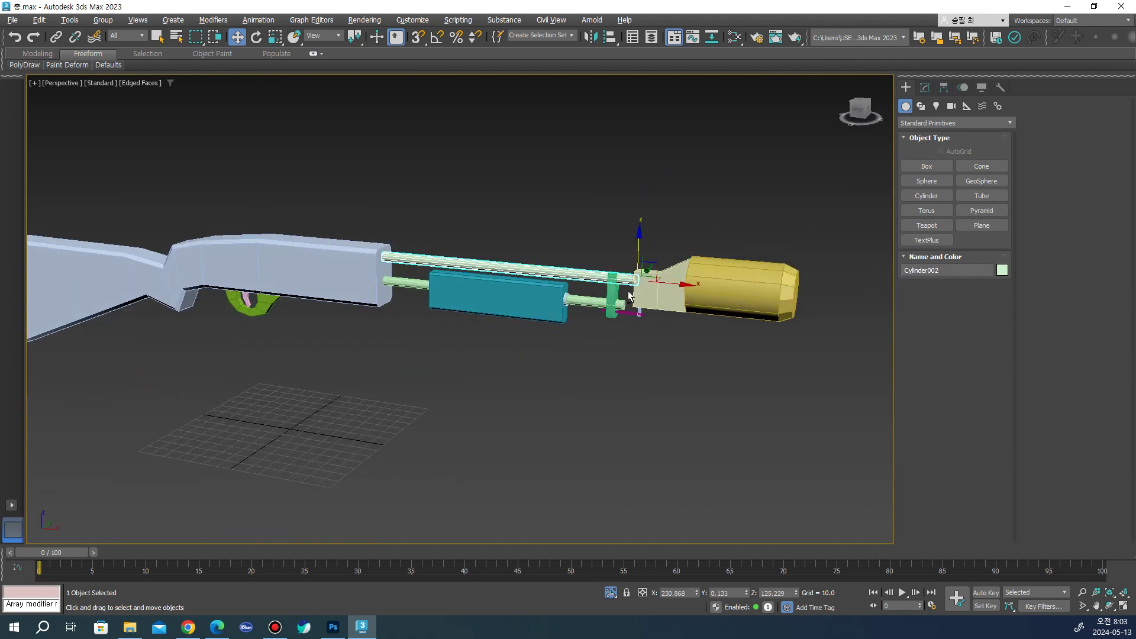
key(alt+w)
key(alt+w)
key(alt+q)
mouse_move(678, 343)
alt+middle_down()
mouse_move(599, 317)
mouse_move(630, 330)
mouse_move(567, 322)
alt+middle_up()
key(4)
scroll(567, 322, down, 3)
click(545, 398)
right_click(638, 228)
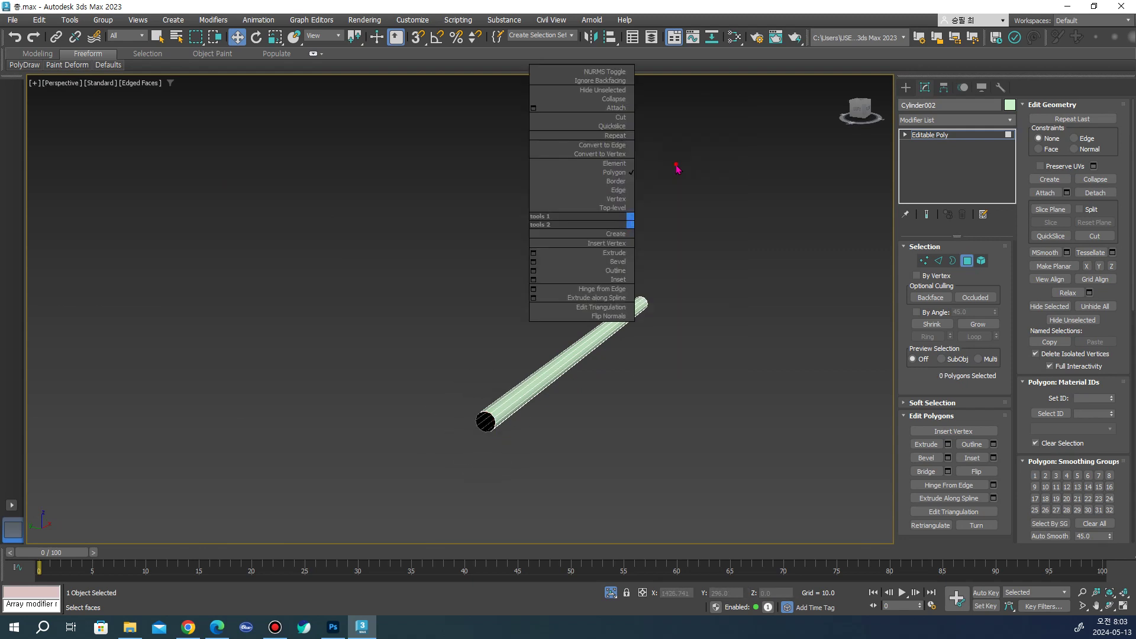
click(679, 170)
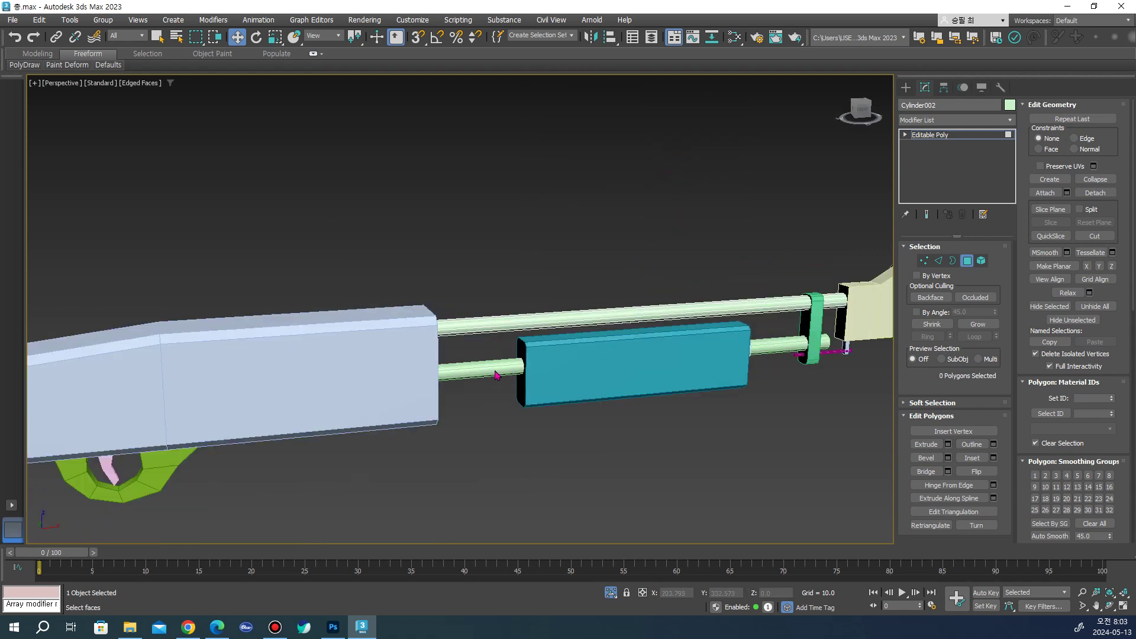
click(905, 88)
Isolate the lower green rod, remove its end-cap polygon, and unhide all parts
click(500, 370)
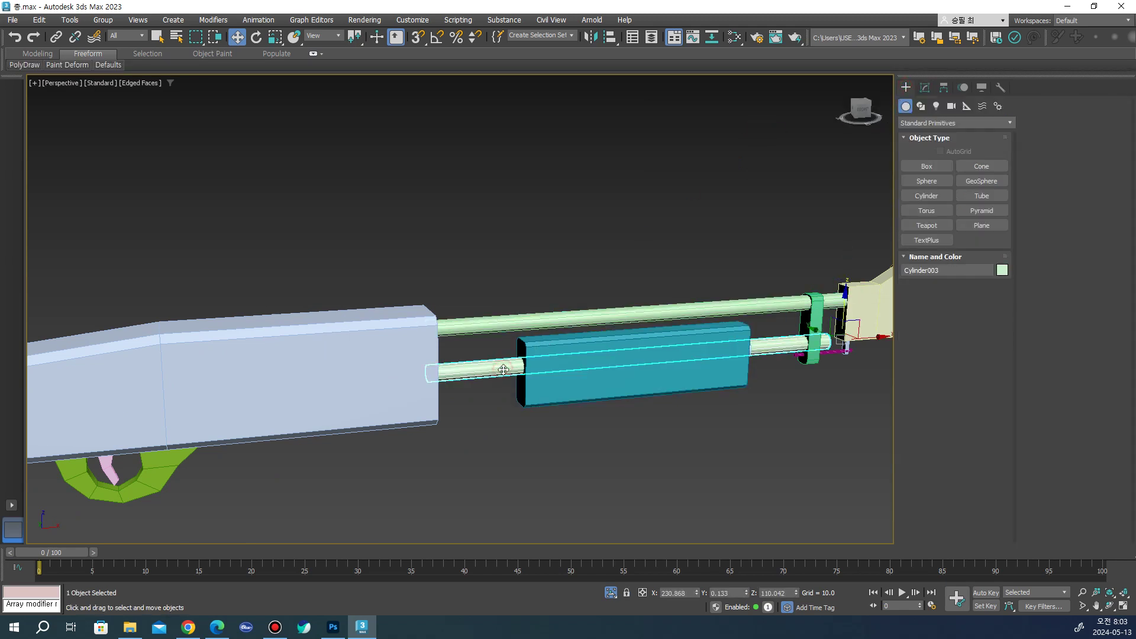
key(alt+q)
key(4)
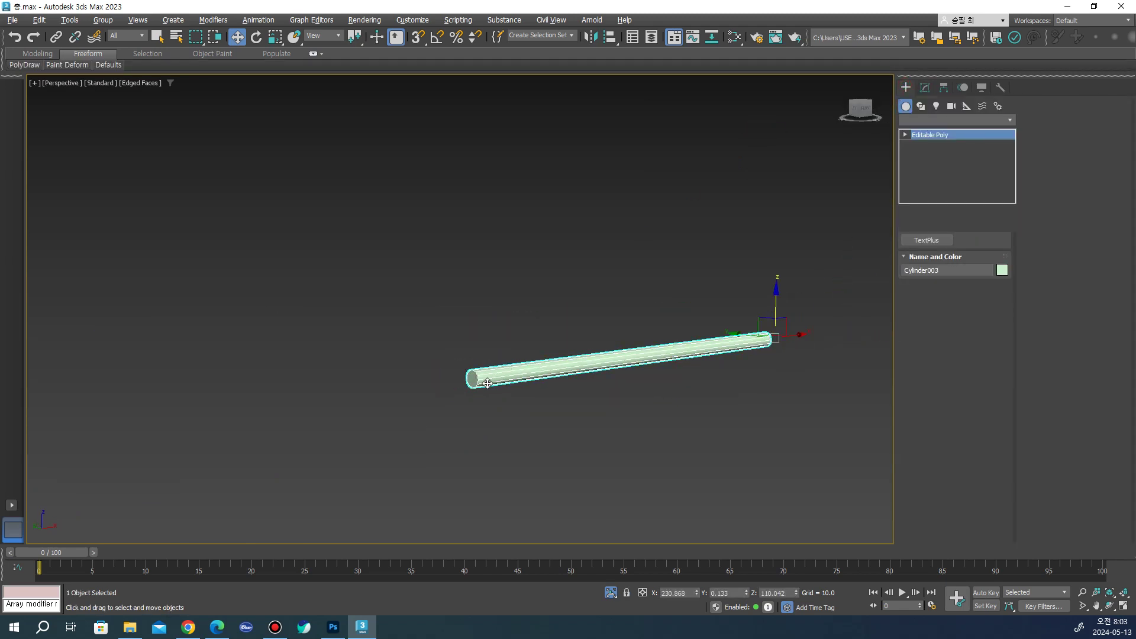
click(477, 381)
click(904, 88)
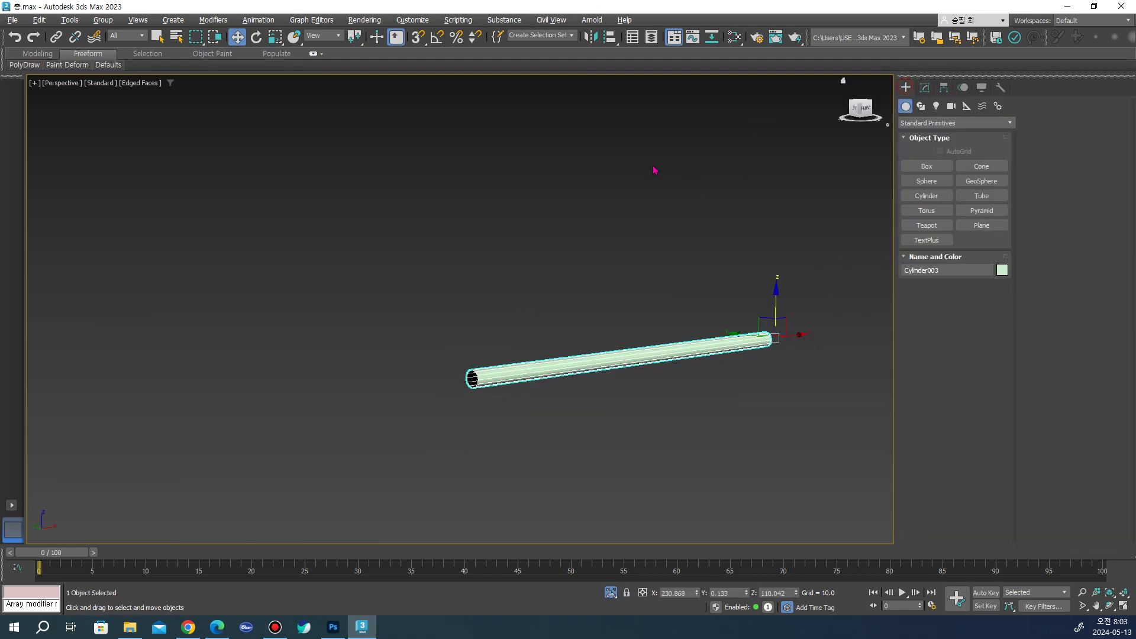
right_click(617, 170)
click(654, 113)
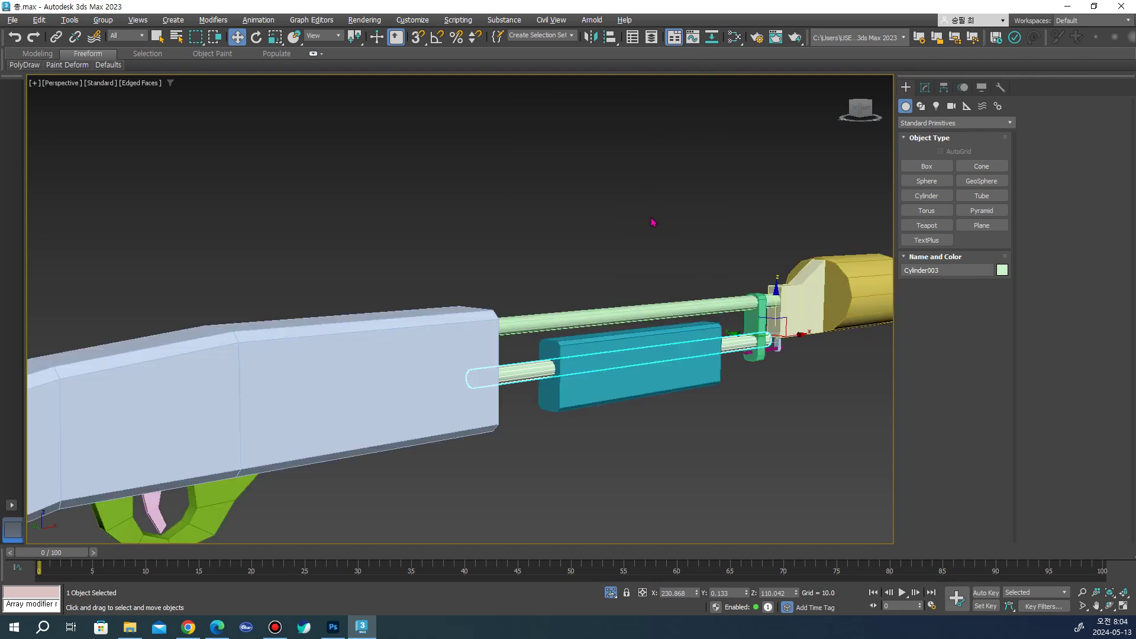
scroll(662, 255, down, 2)
click(603, 218)
right_click(586, 172)
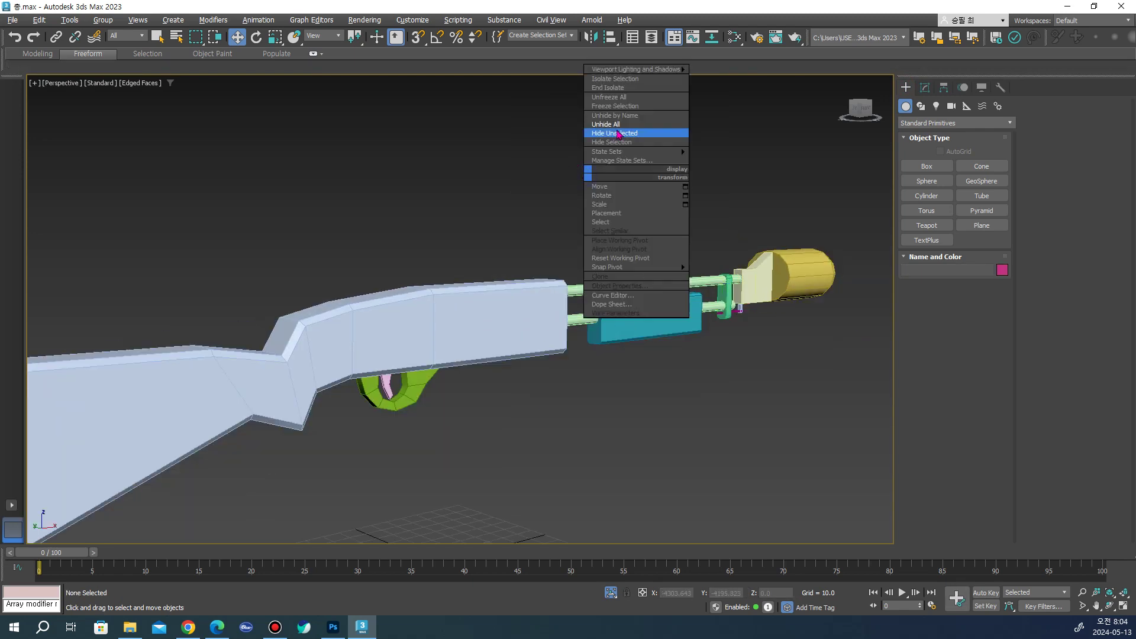
Isolate the green trigger guard Cylinder005, delete its two top faces, and unhide all parts
scroll(390, 317, up, 3)
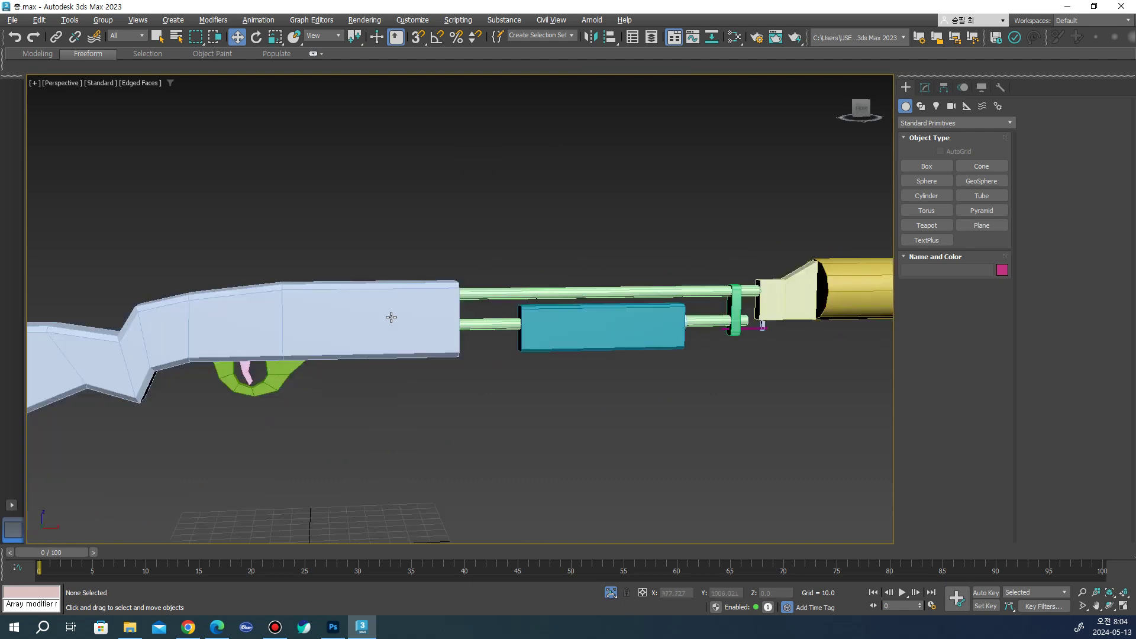
scroll(390, 317, up, 2)
click(236, 358)
key(alt+q)
alt+middle_drag(254, 357, 323, 395)
key(4)
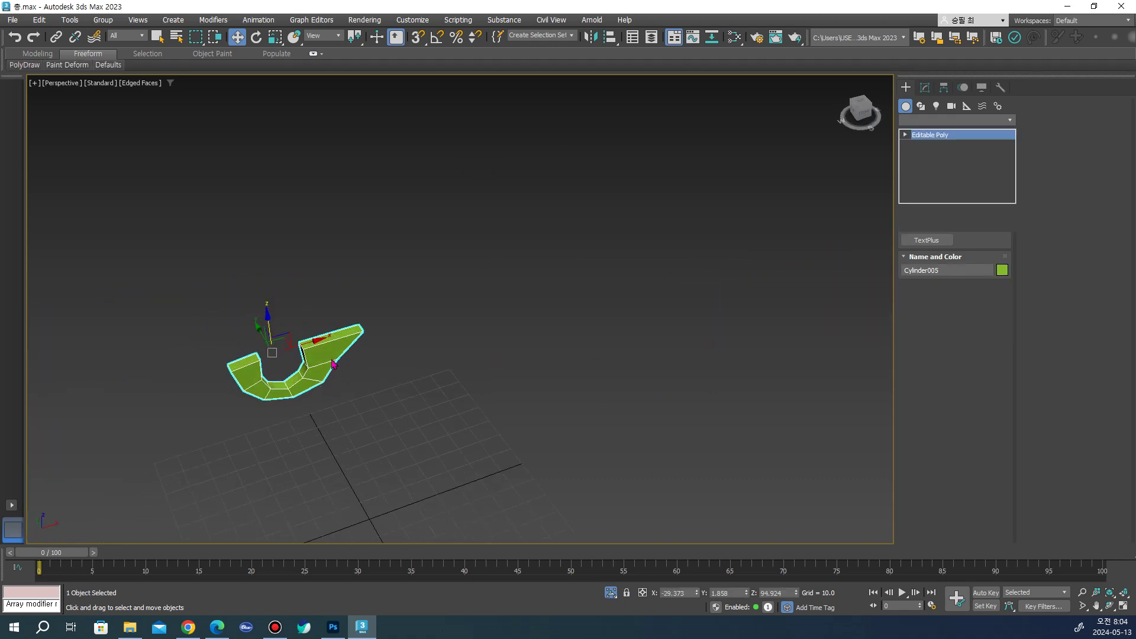
click(323, 336)
ctrl+click(243, 362)
key(Delete)
right_click(367, 269)
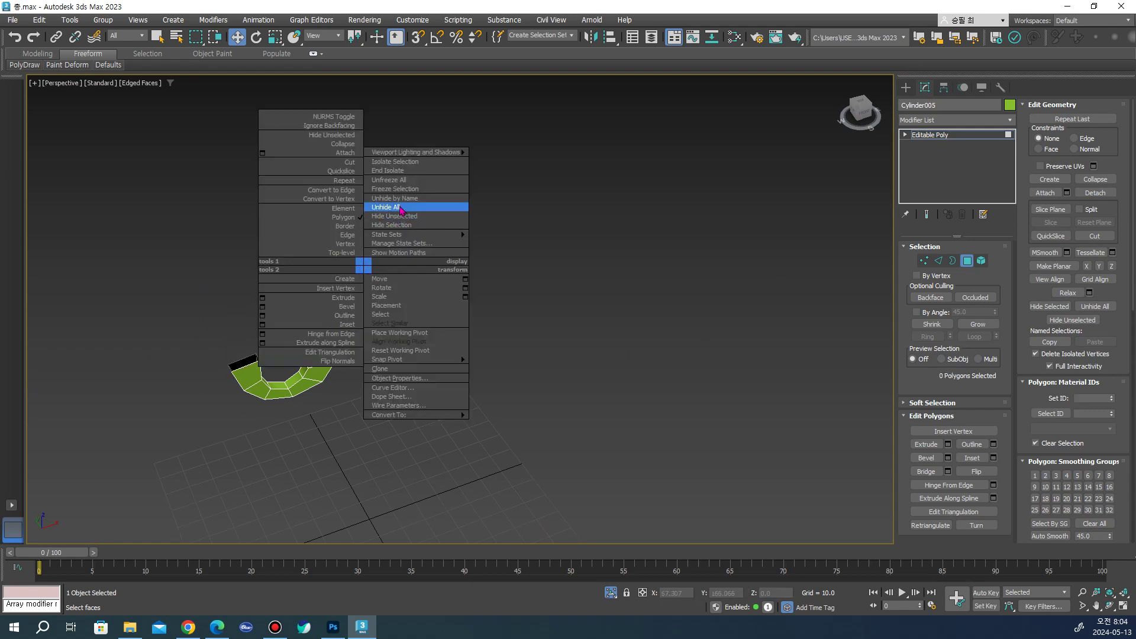
click(385, 207)
Isolate the pink Box005 trigger in Polygon mode, open its top, and unhide all parts
click(573, 394)
click(278, 376)
scroll(392, 349, down, 5)
key(alt+w)
alt+middle_drag(404, 369, 405, 371)
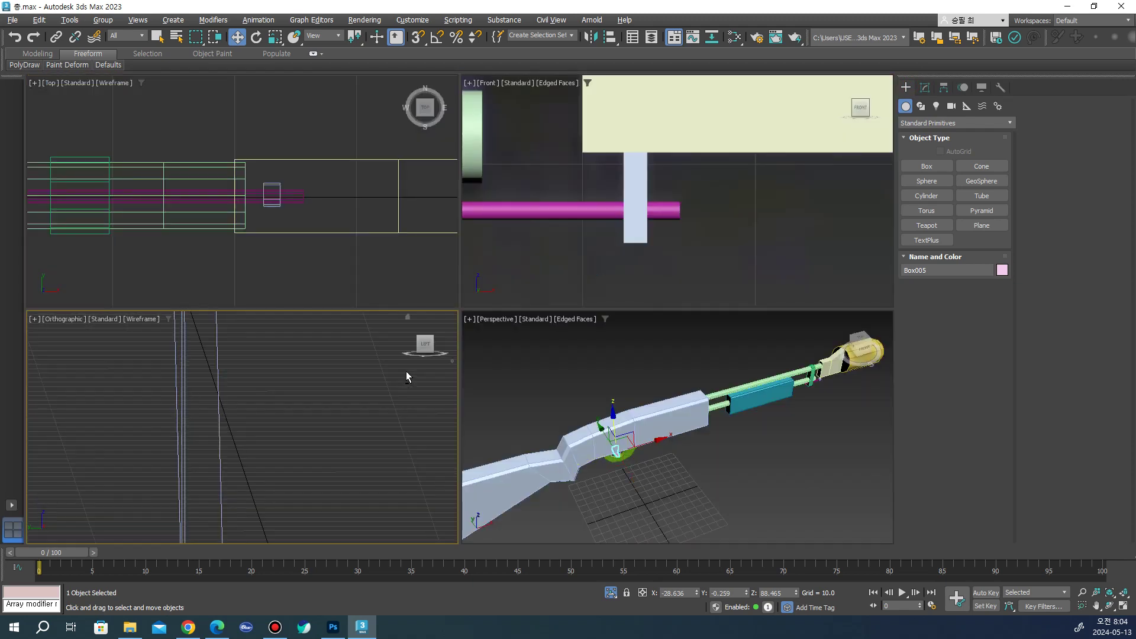
key(alt+w)
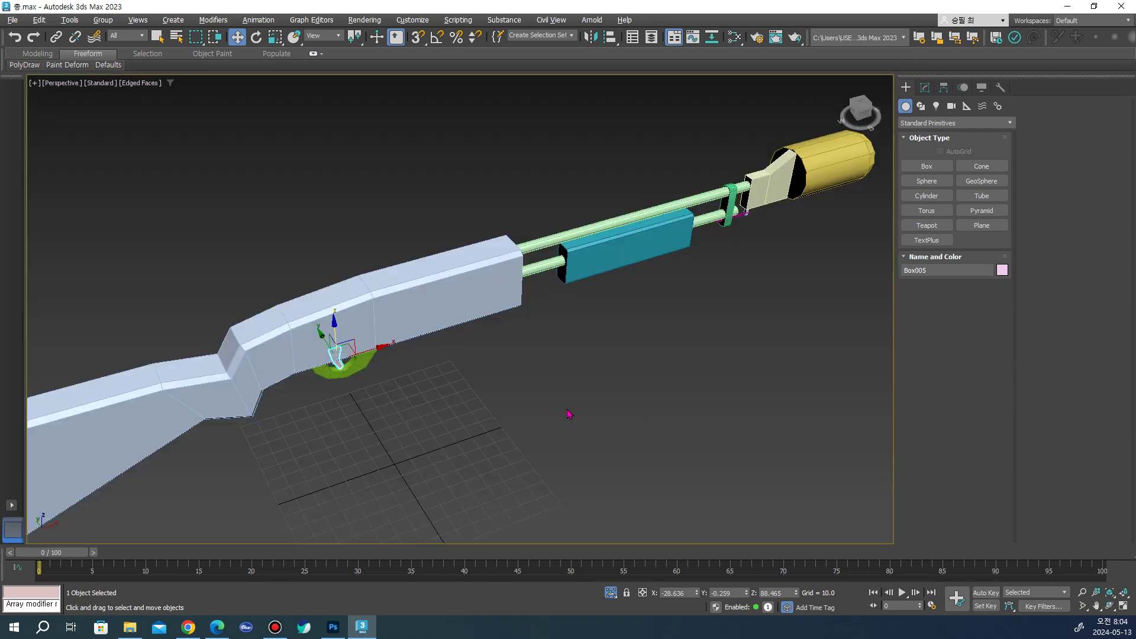
key(alt+q)
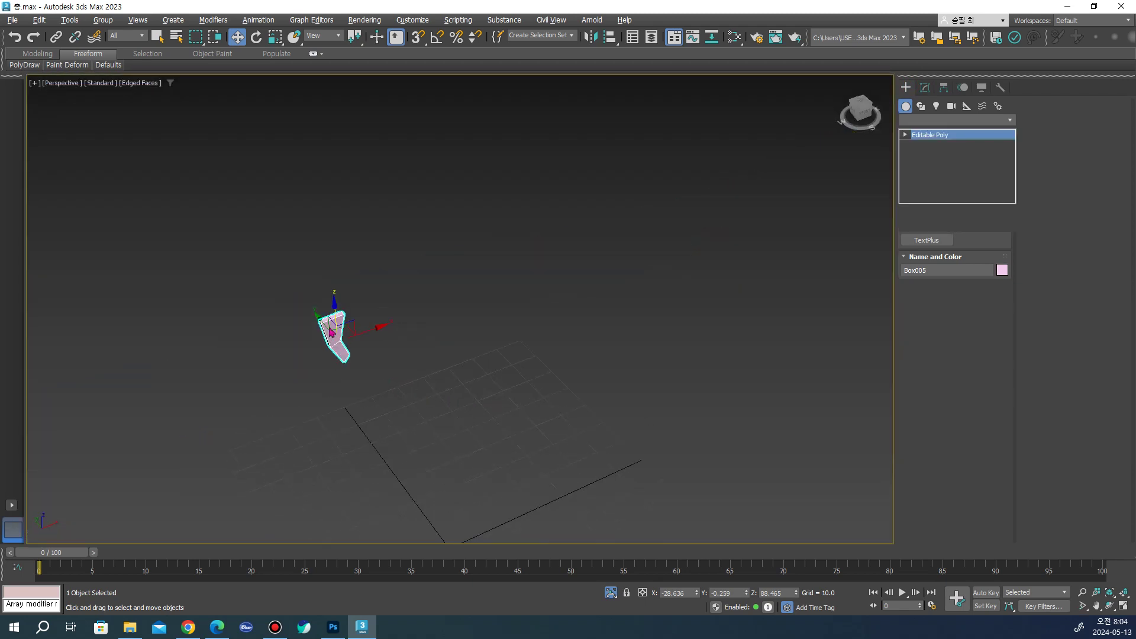
key(4)
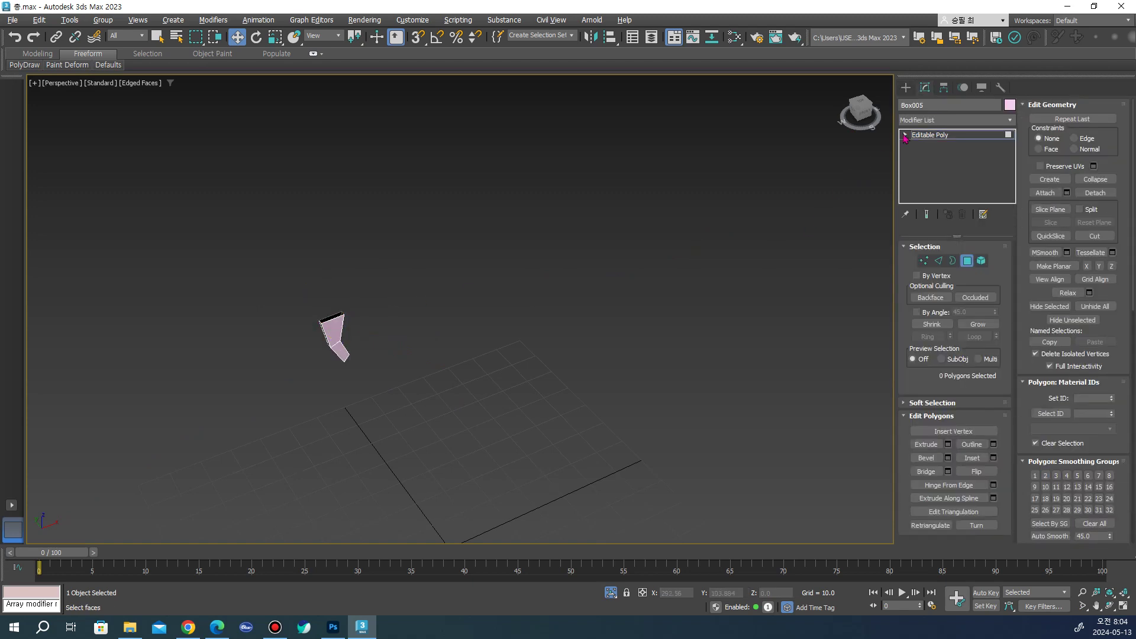
click(905, 87)
right_click(592, 316)
click(644, 255)
Orbit so the gun points right and select the yellow muzzle cylinder
scroll(644, 273, down, 10)
alt+middle_drag(651, 298, 646, 340)
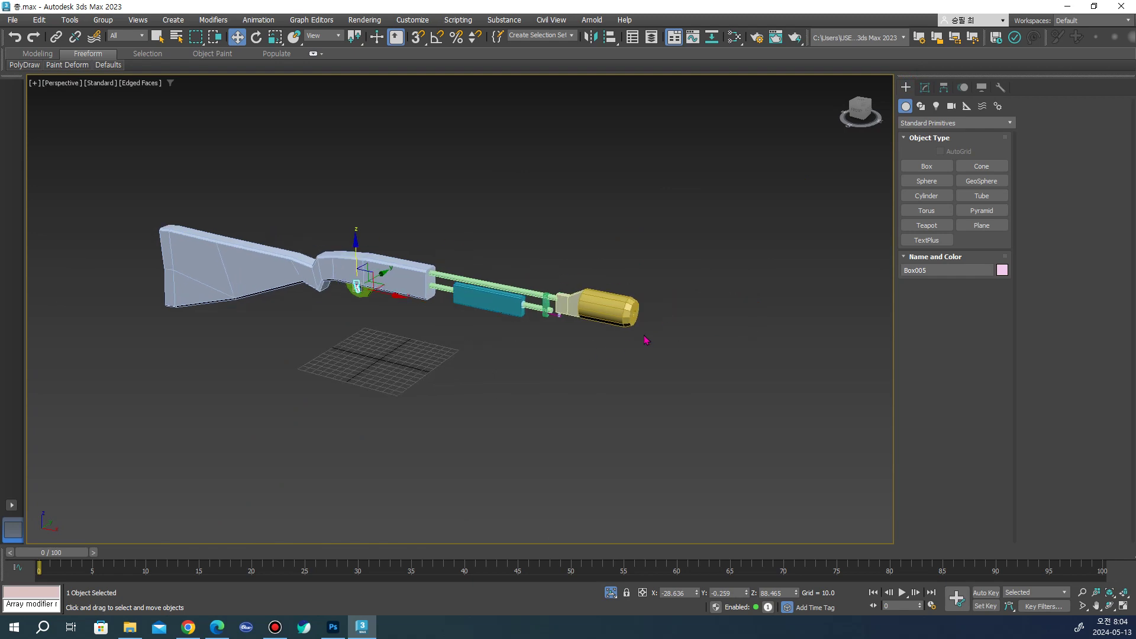
scroll(646, 340, up, 3)
click(615, 290)
Remove the yellow cylinder's existing Unwrap UVW and isolate it
alt+middle_drag(615, 290, 527, 312)
scroll(527, 313, up, 3)
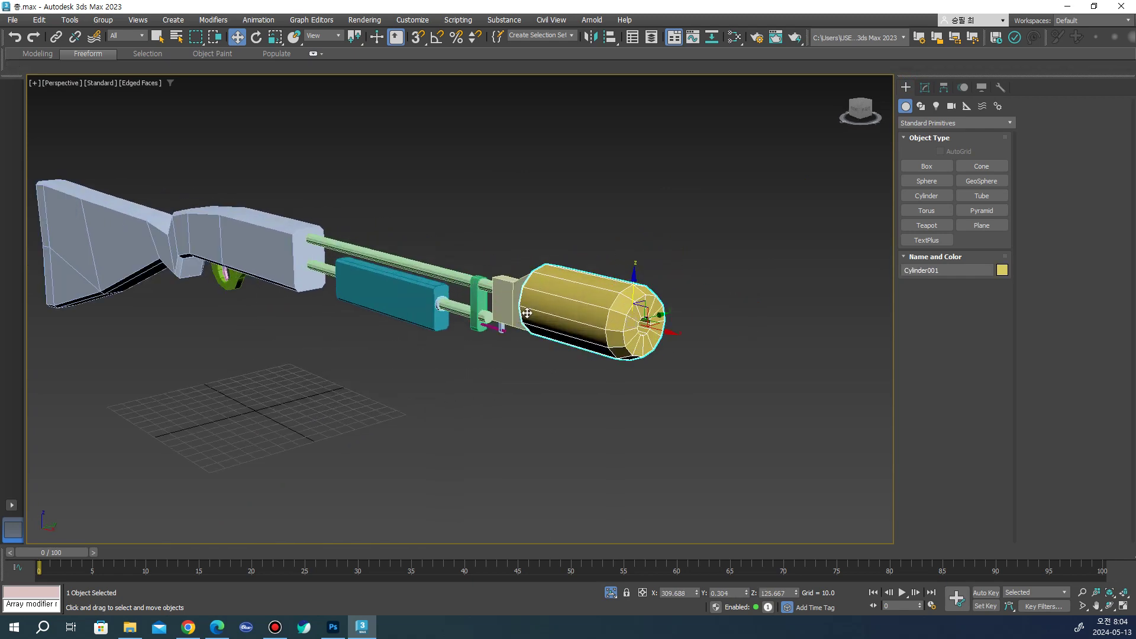
scroll(527, 312, up, 2)
scroll(592, 301, up, 2)
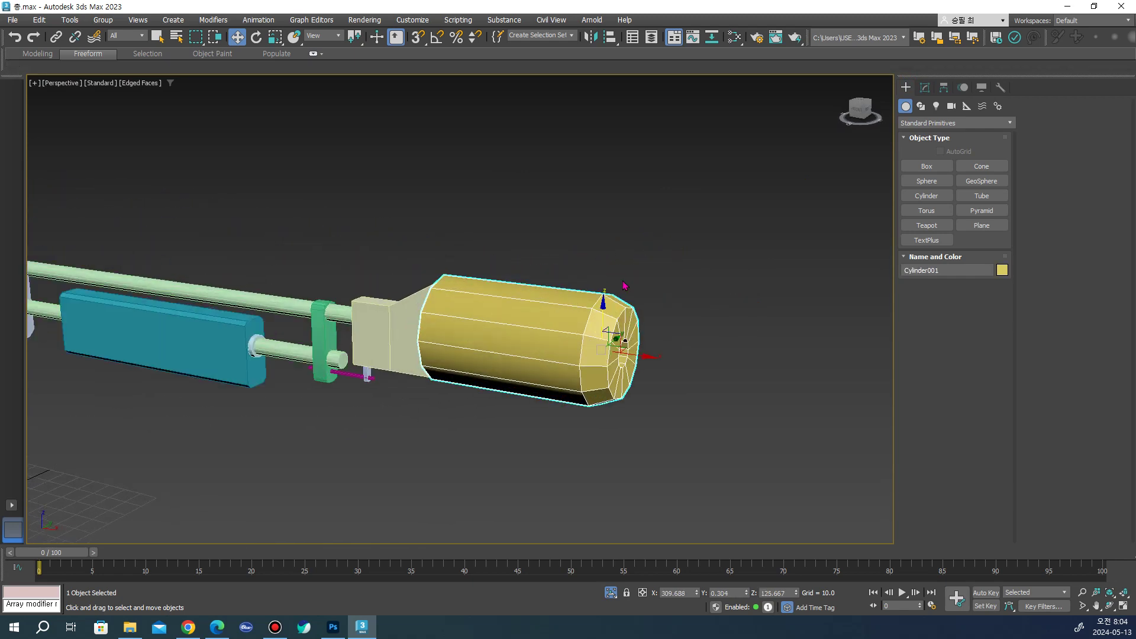
click(926, 90)
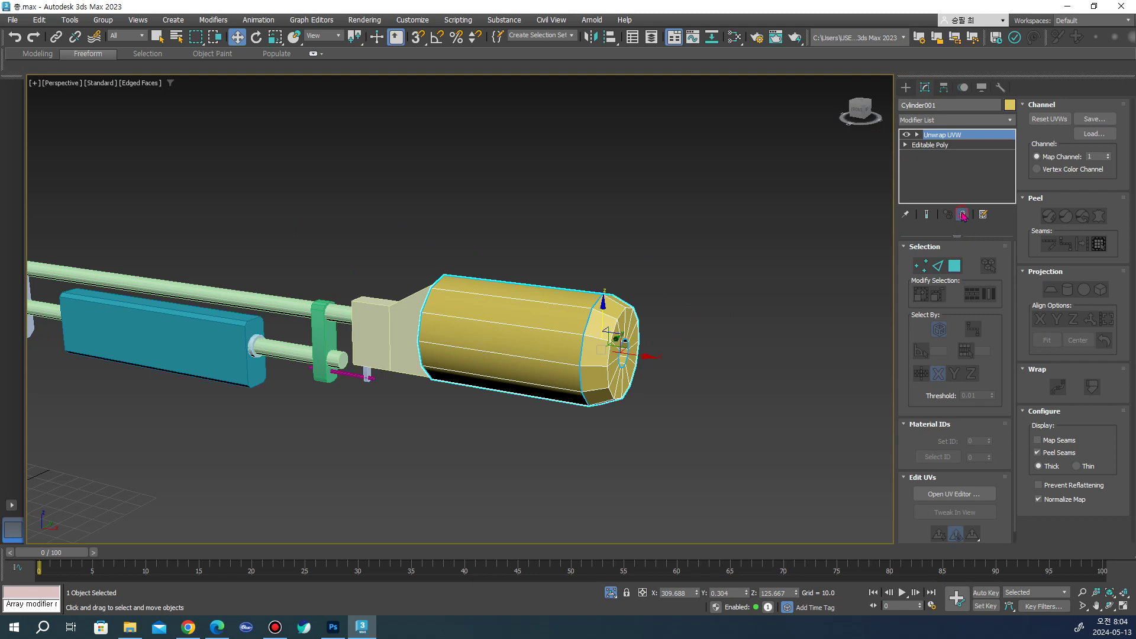
click(962, 216)
key(alt+q)
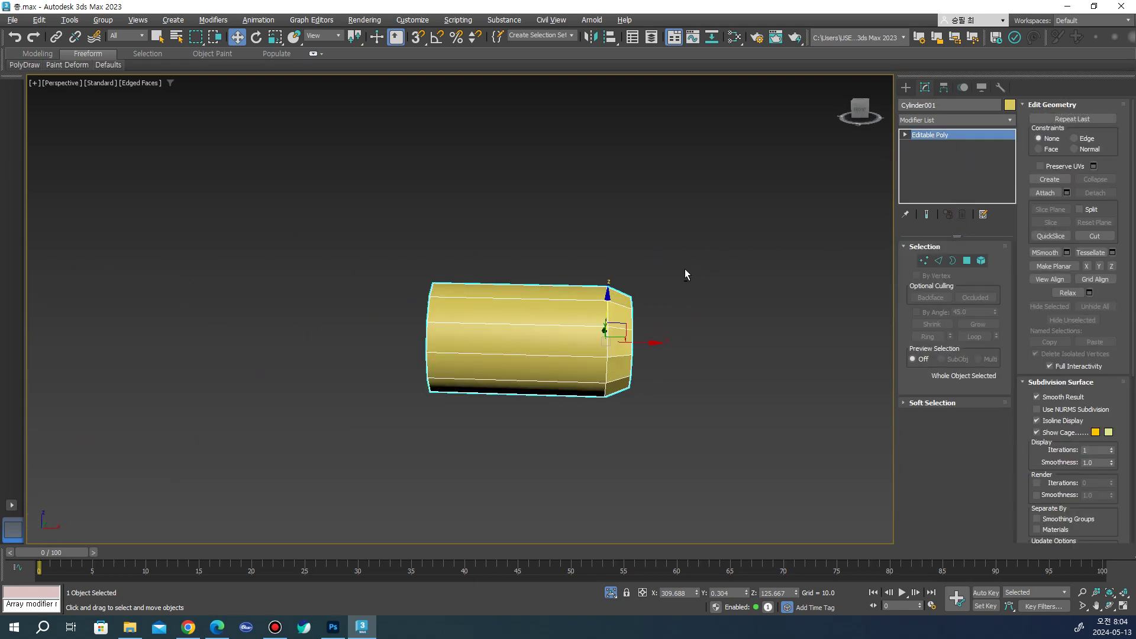
mouse_move(693, 283)
alt+middle_down()
mouse_move(675, 283)
mouse_move(718, 287)
mouse_move(598, 225)
alt+middle_up()
Add a fresh Unwrap UVW with Map Seams off and Point-to-Point Seams enabled
click(1008, 120)
scroll(970, 355, down, 10)
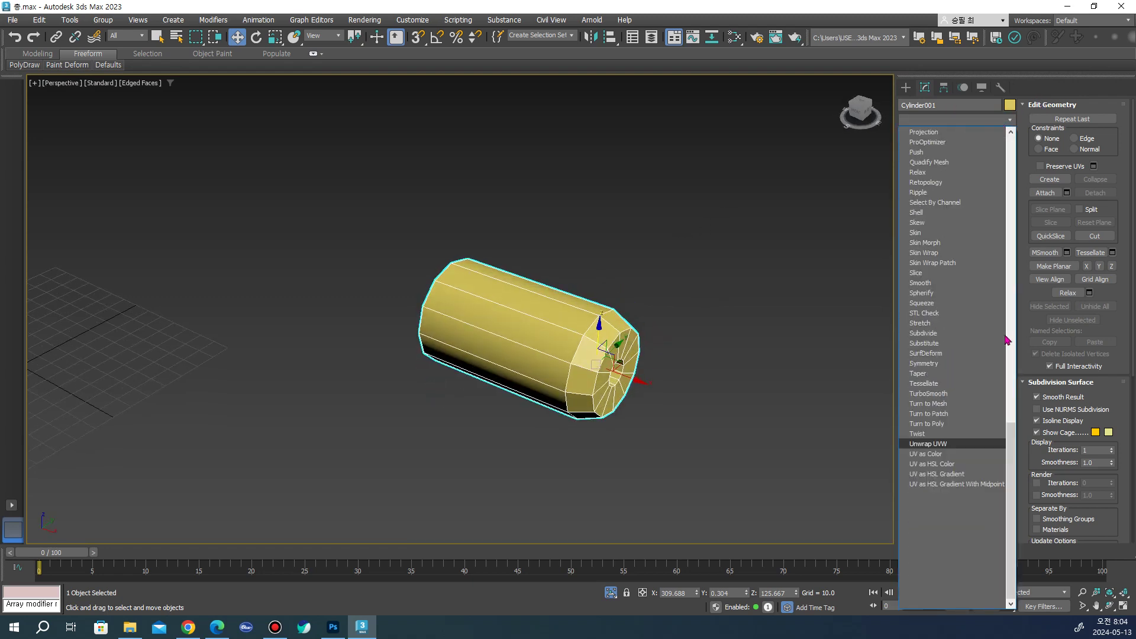
click(924, 453)
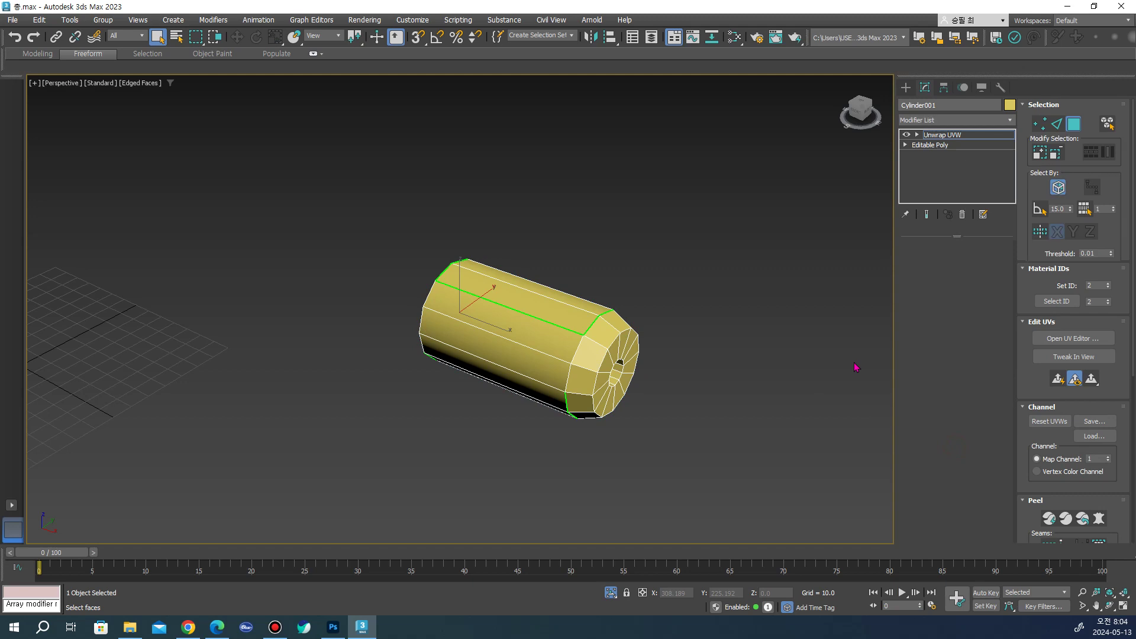
click(1059, 440)
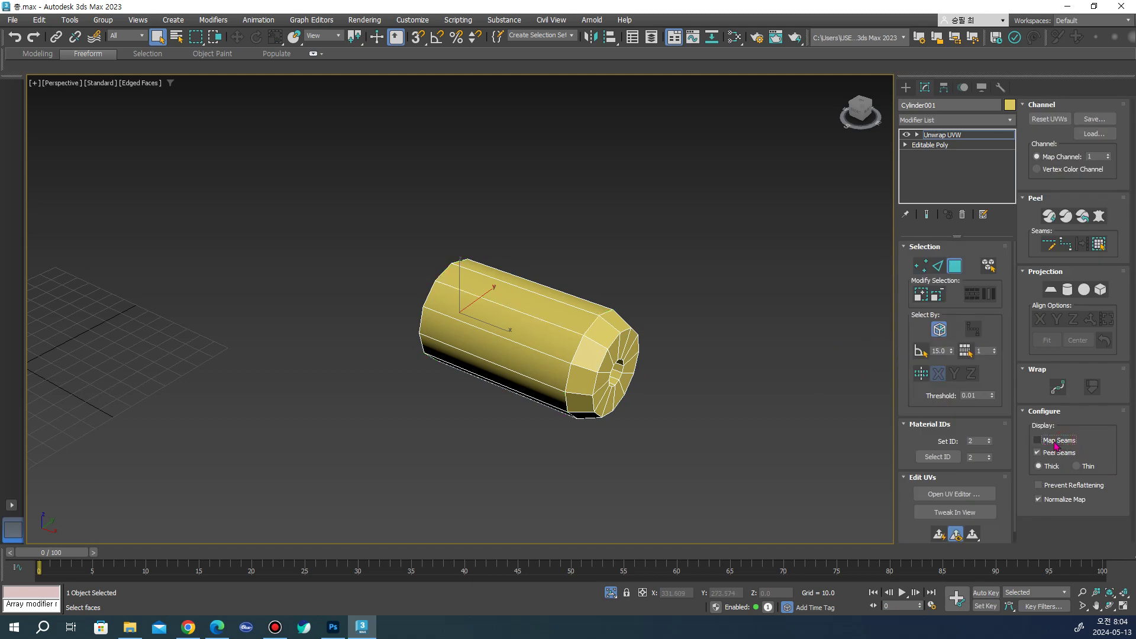
click(1070, 248)
mouse_move(525, 297)
alt+middle_down()
mouse_move(641, 284)
mouse_move(474, 271)
alt+middle_up()
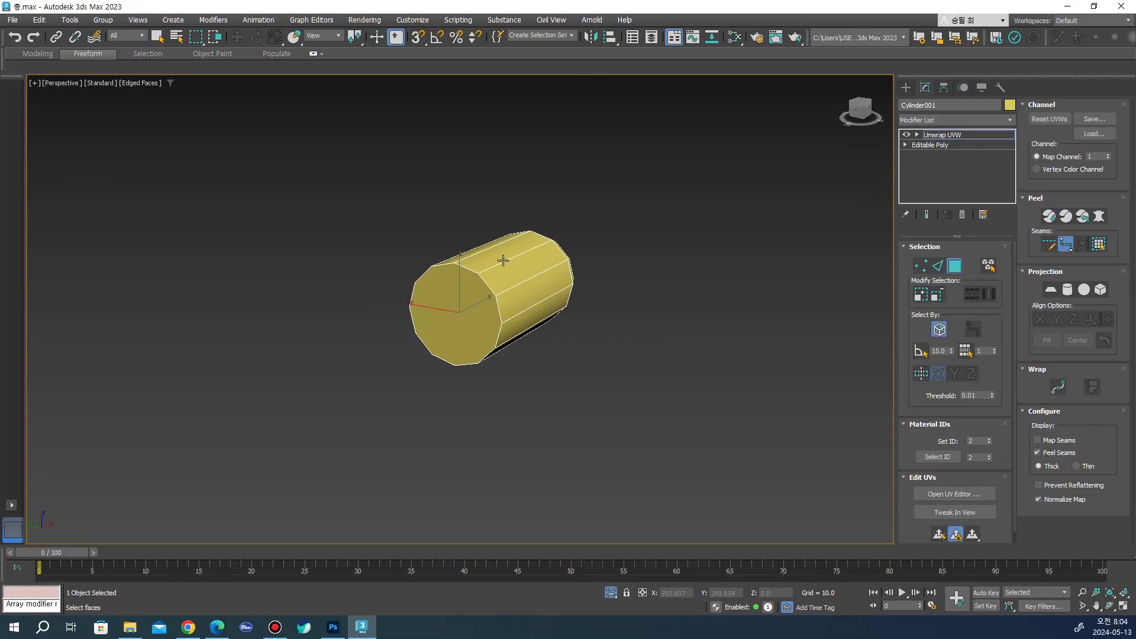
Draw a point-to-point seam down the front end ring and along the bottom edges
scroll(497, 325, up, 2)
click(497, 337)
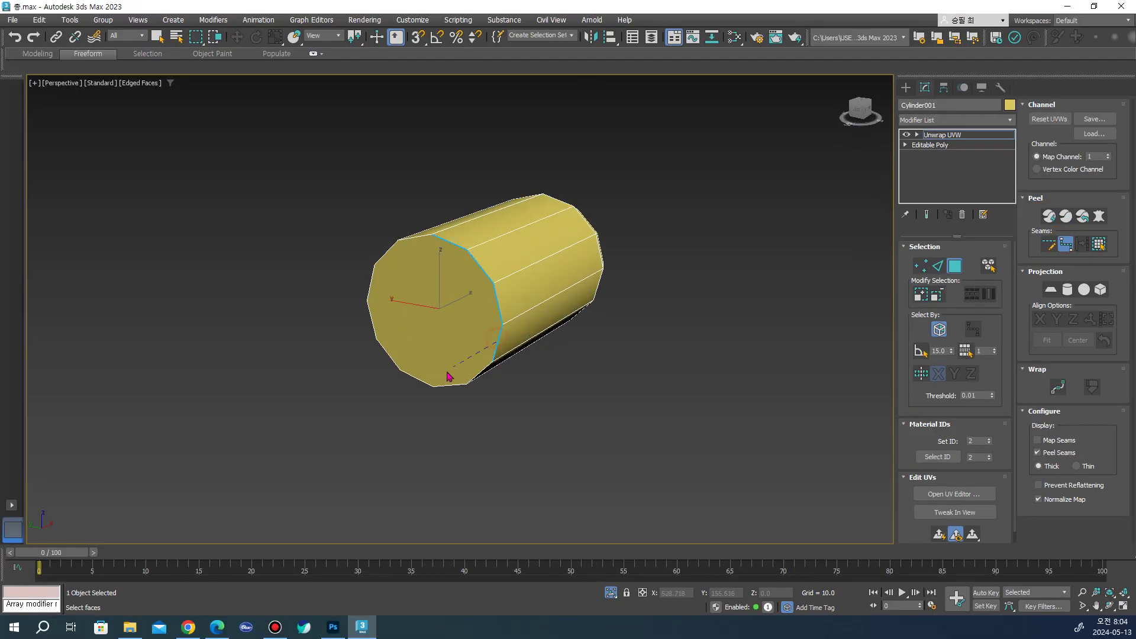
click(418, 382)
alt+middle_drag(567, 249, 652, 267)
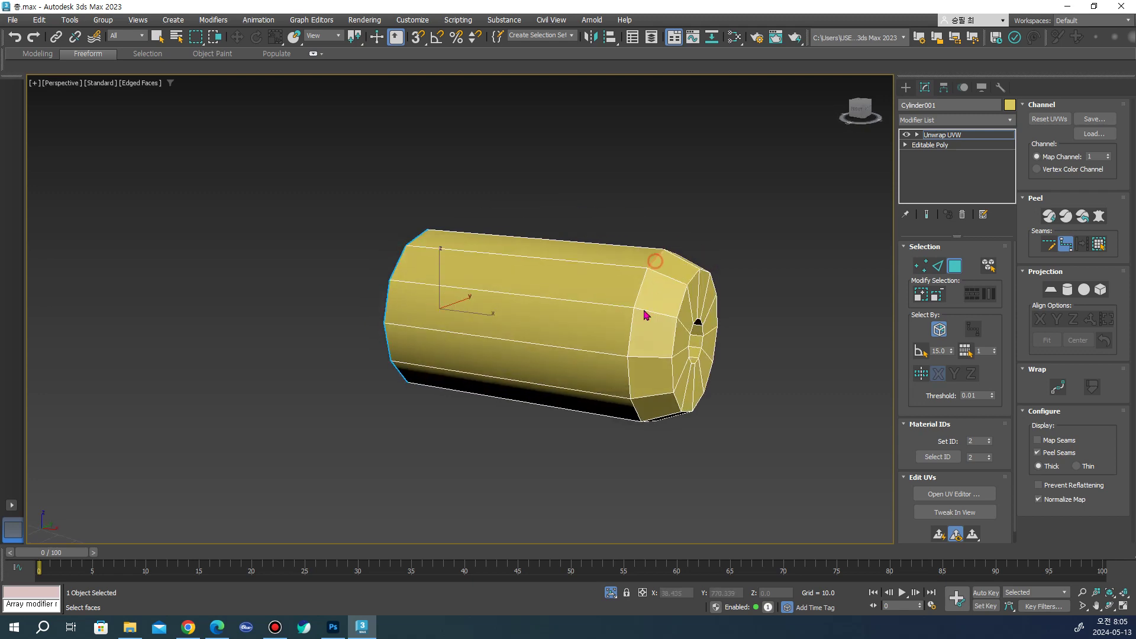
alt+middle_drag(629, 380, 532, 333)
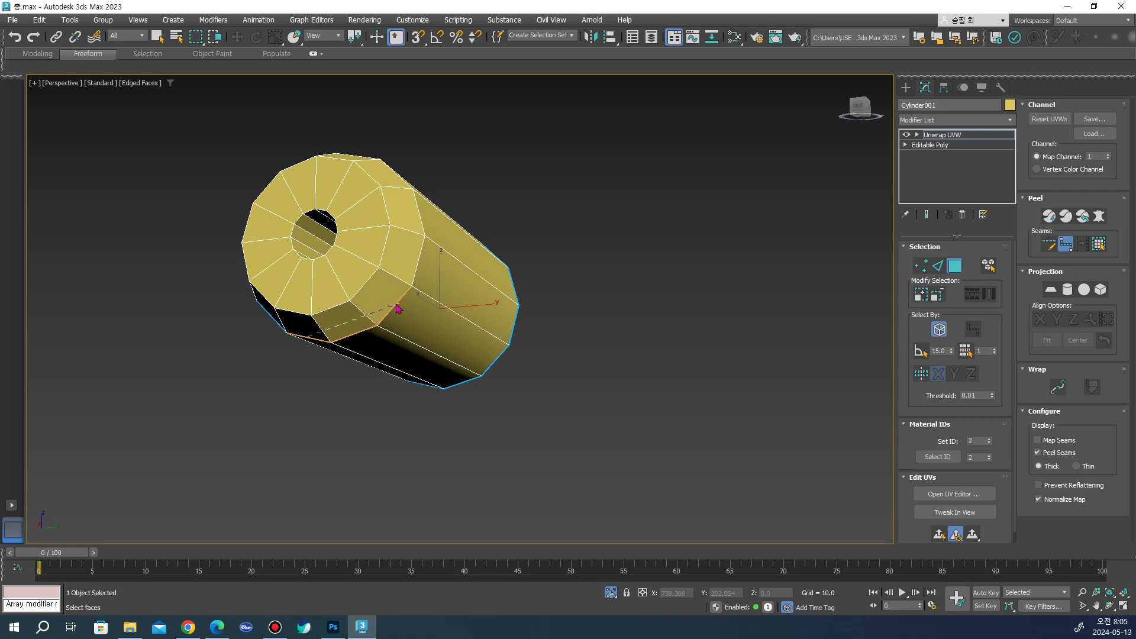
alt+middle_drag(414, 306, 337, 286)
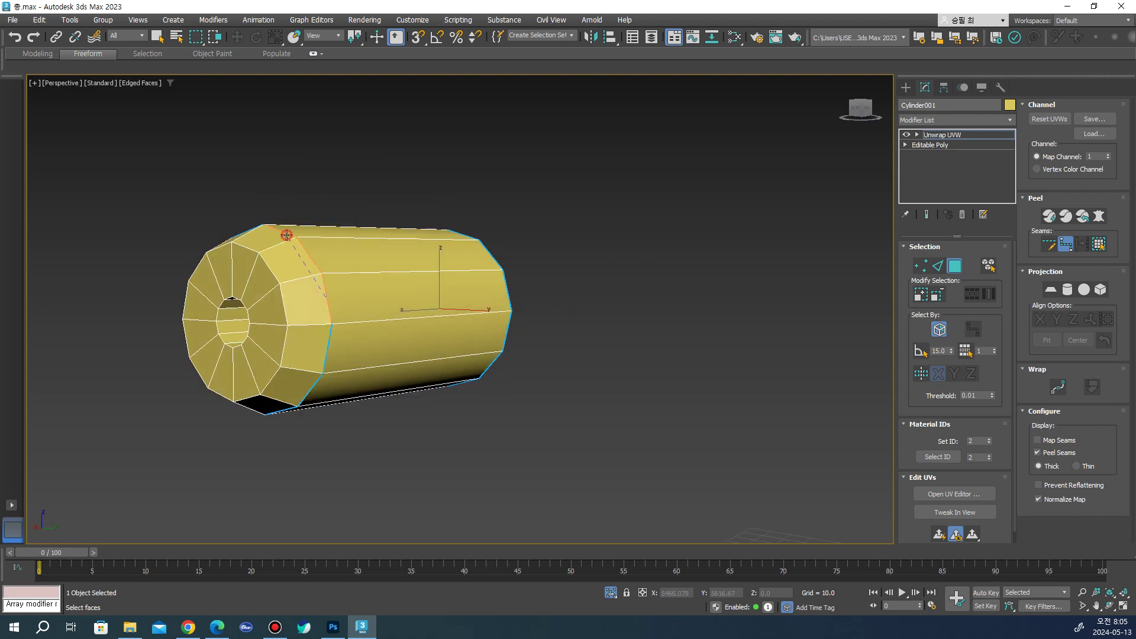
alt+middle_drag(297, 248, 329, 308)
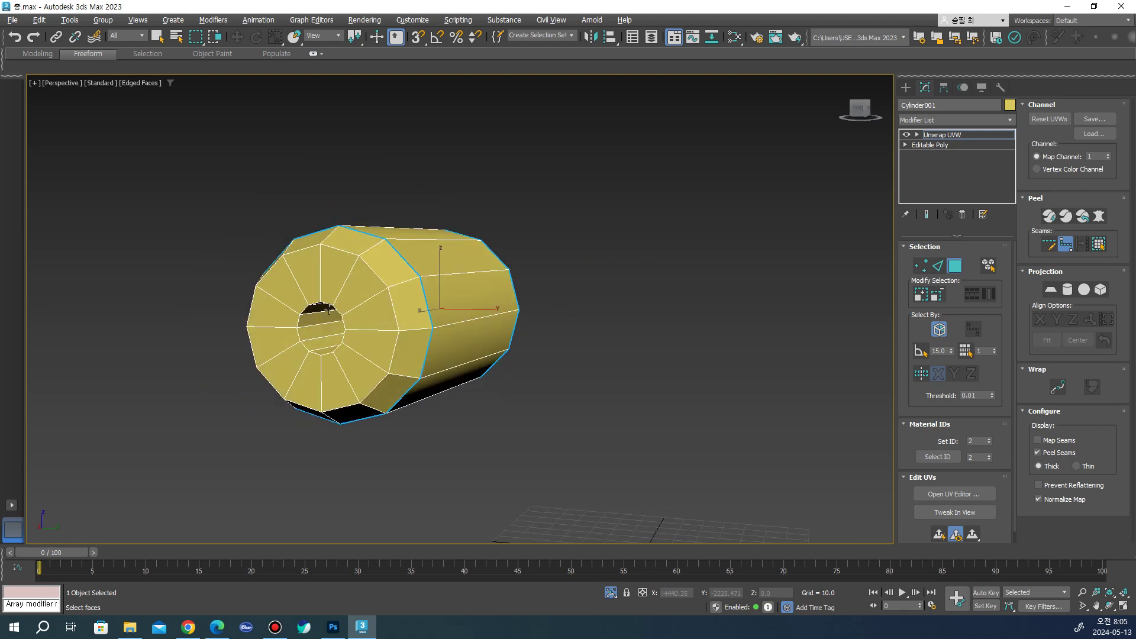
Continue the seam around the hole's rim and finish seam drawing
click(307, 349)
mouse_move(342, 337)
alt+middle_down()
mouse_move(401, 305)
mouse_move(482, 299)
alt+middle_up()
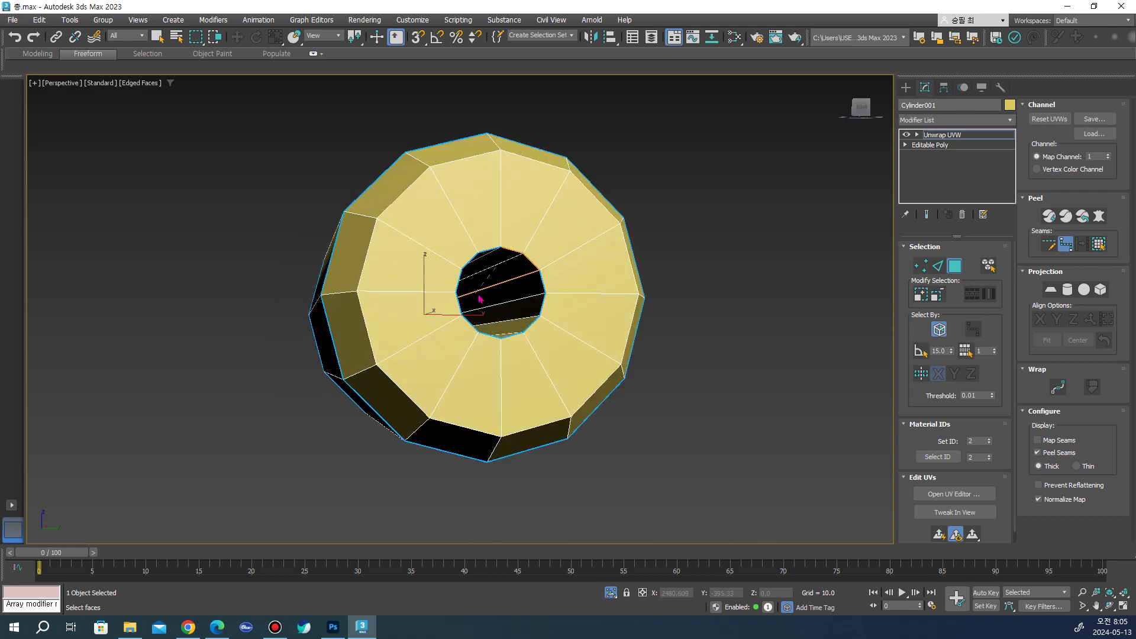
alt+middle_drag(658, 260, 395, 291)
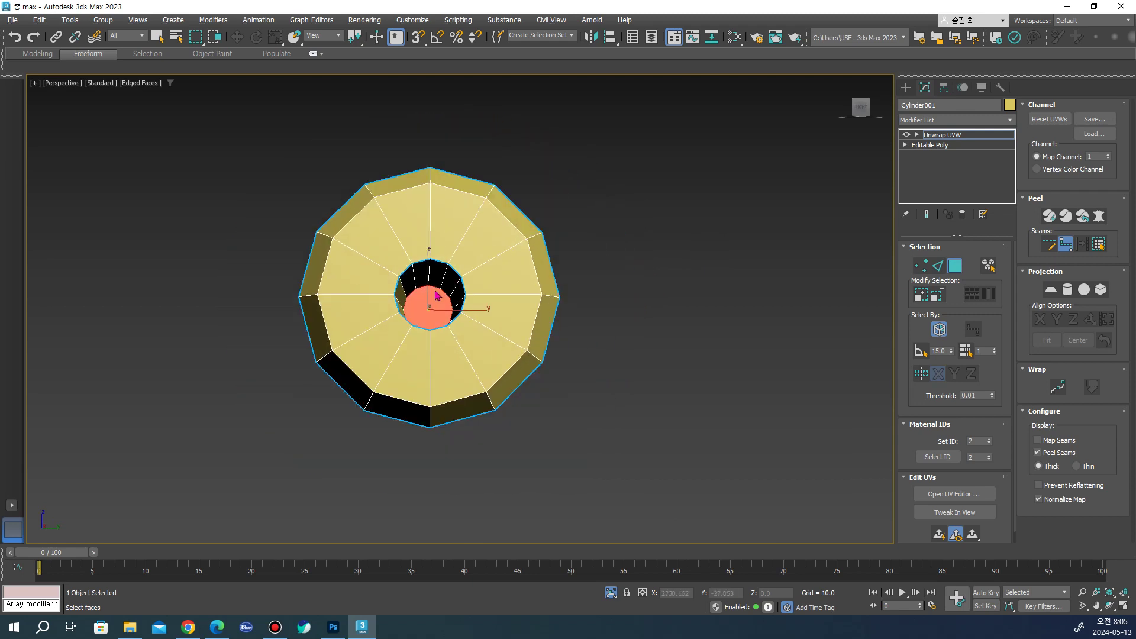
scroll(421, 300, up, 5)
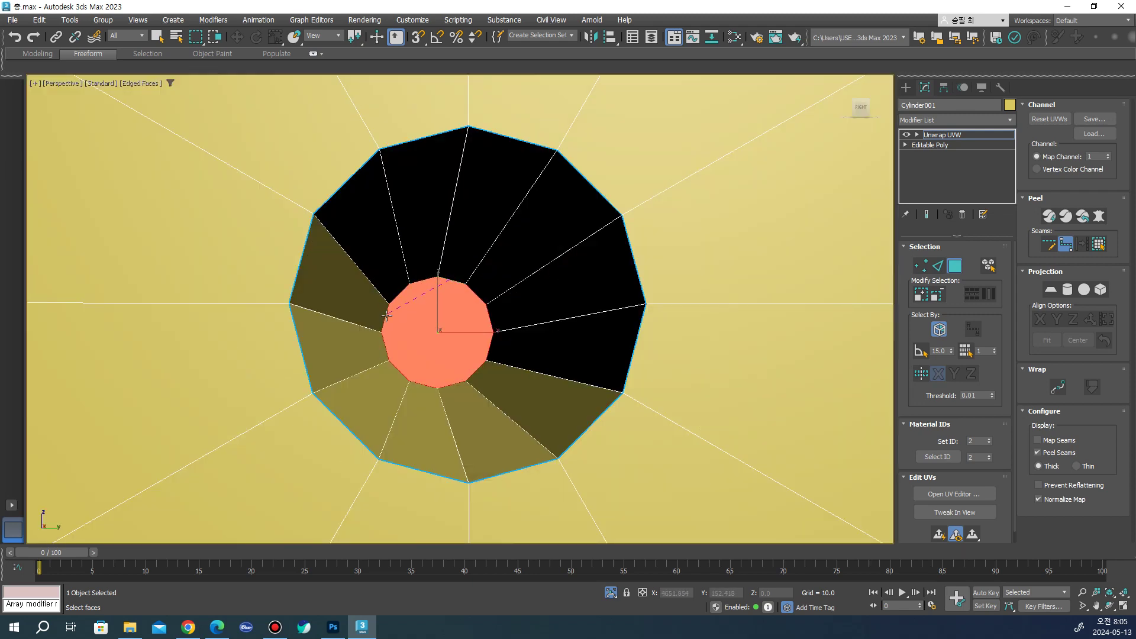
click(488, 352)
scroll(506, 298, down, 3)
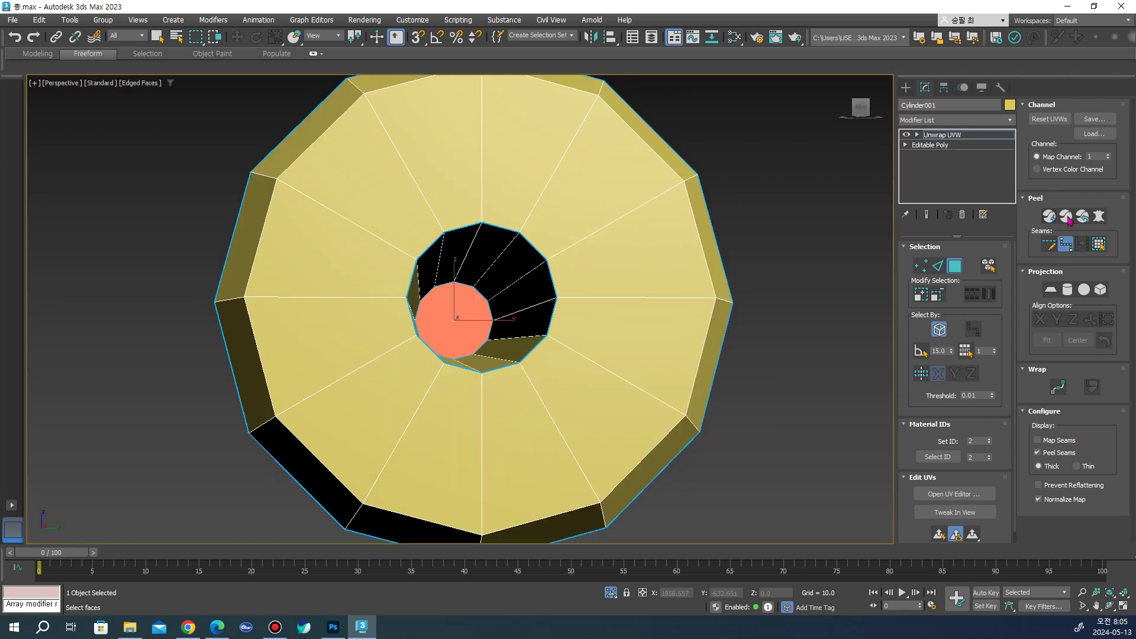
right_click(440, 249)
Select a top side face and expand the selection to all side faces within the seams
click(472, 263)
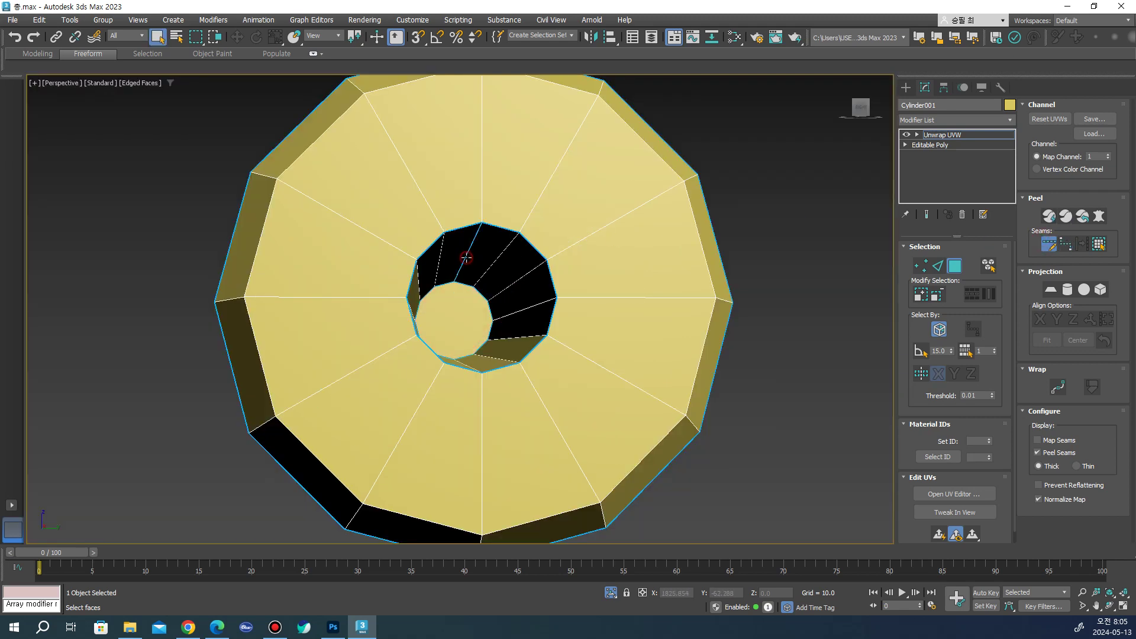
scroll(474, 361, down, 3)
scroll(473, 365, down, 2)
mouse_move(472, 366)
alt+middle_down()
mouse_move(426, 385)
mouse_move(476, 337)
mouse_move(436, 418)
mouse_move(456, 443)
mouse_move(469, 451)
mouse_move(561, 416)
alt+middle_up()
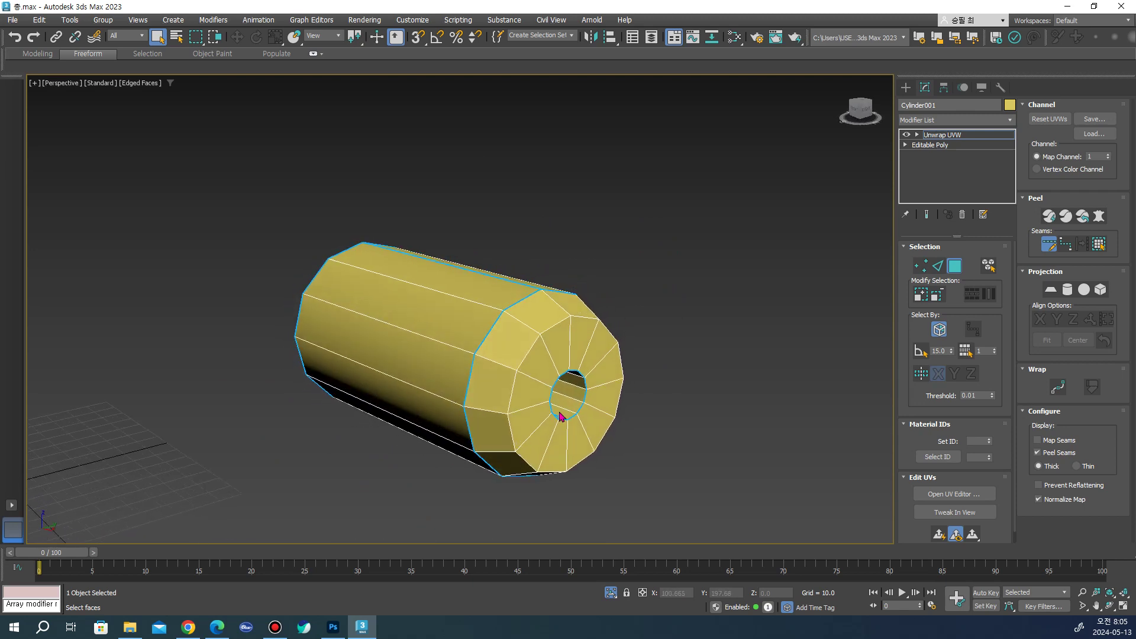
click(503, 290)
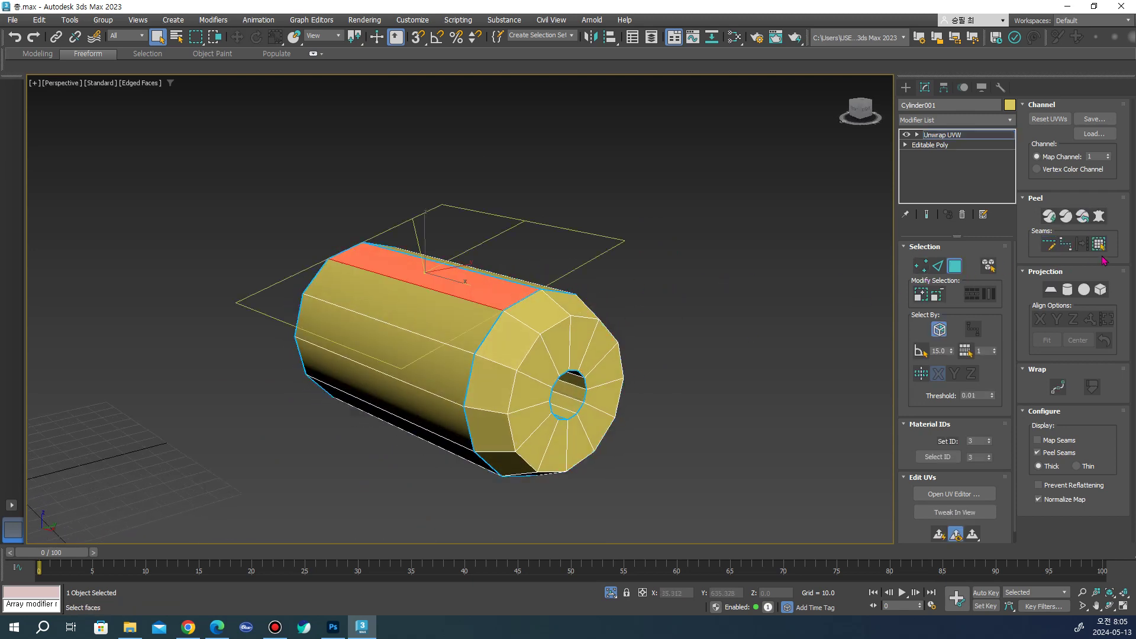
ctrl+click(379, 343)
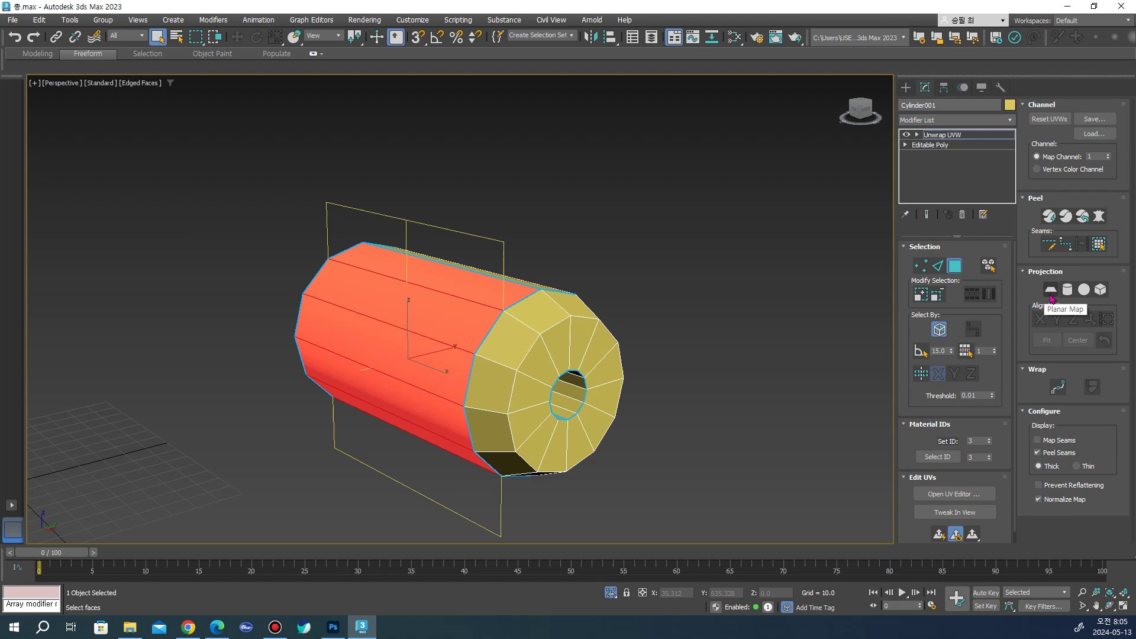
Apply a Y-aligned planar map to the cylinder's side faces and open the UV editor
click(1051, 293)
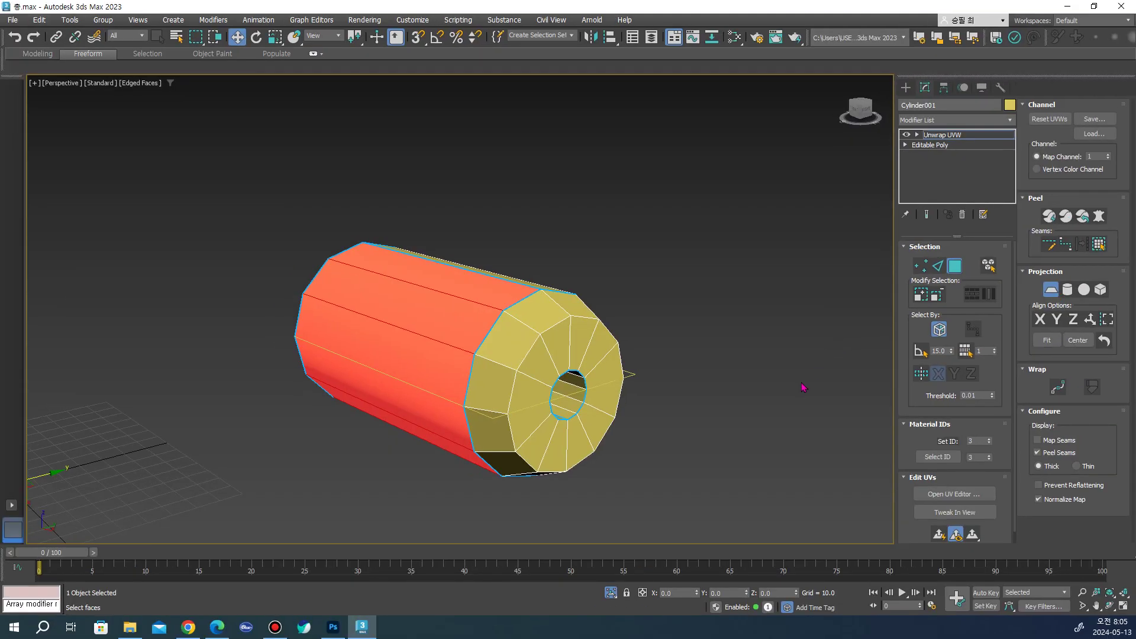
mouse_move(803, 388)
alt+middle_down()
mouse_move(722, 383)
mouse_move(779, 332)
mouse_move(679, 314)
mouse_move(553, 478)
alt+middle_up()
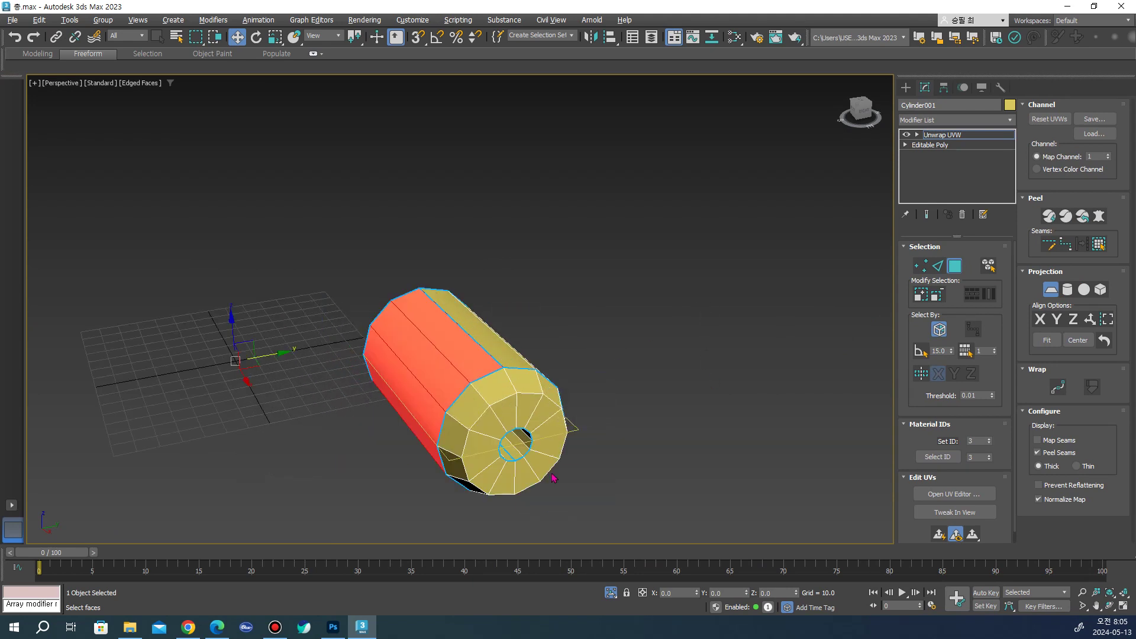
click(1056, 321)
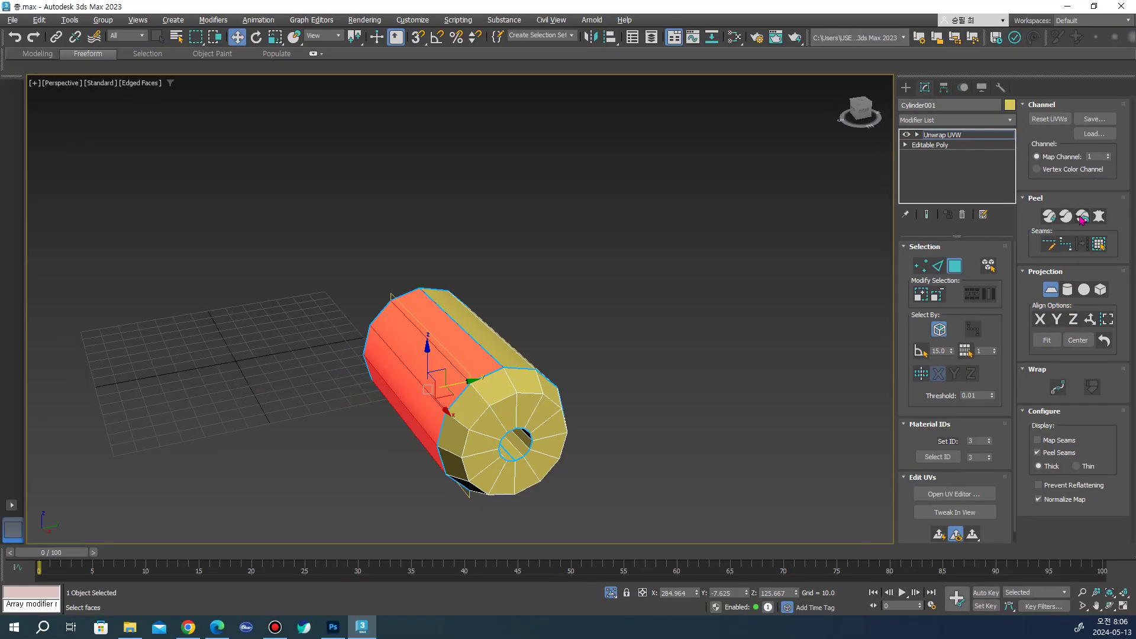
click(1081, 217)
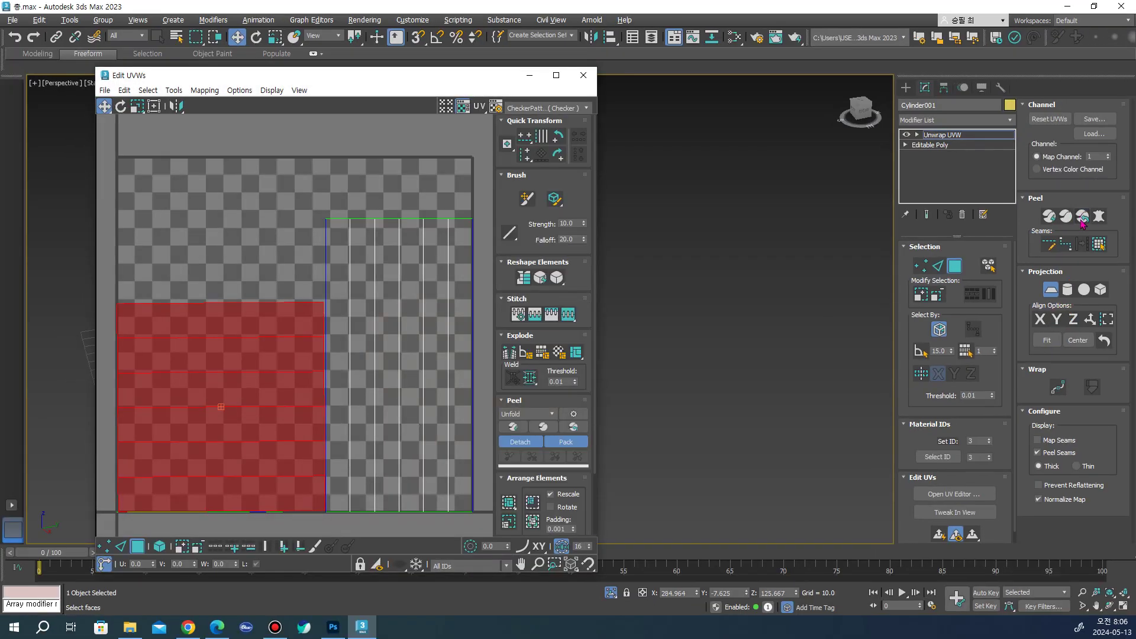
Planar-map another strip of side faces and pack the UV islands into the checker tile
scroll(261, 380, down, 3)
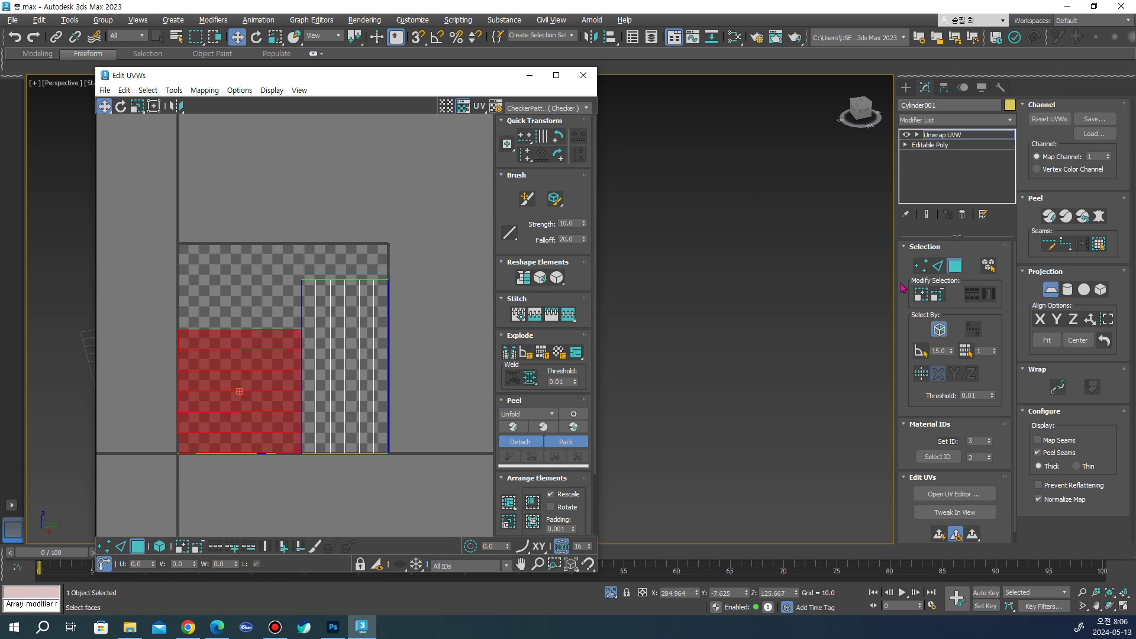
click(1051, 289)
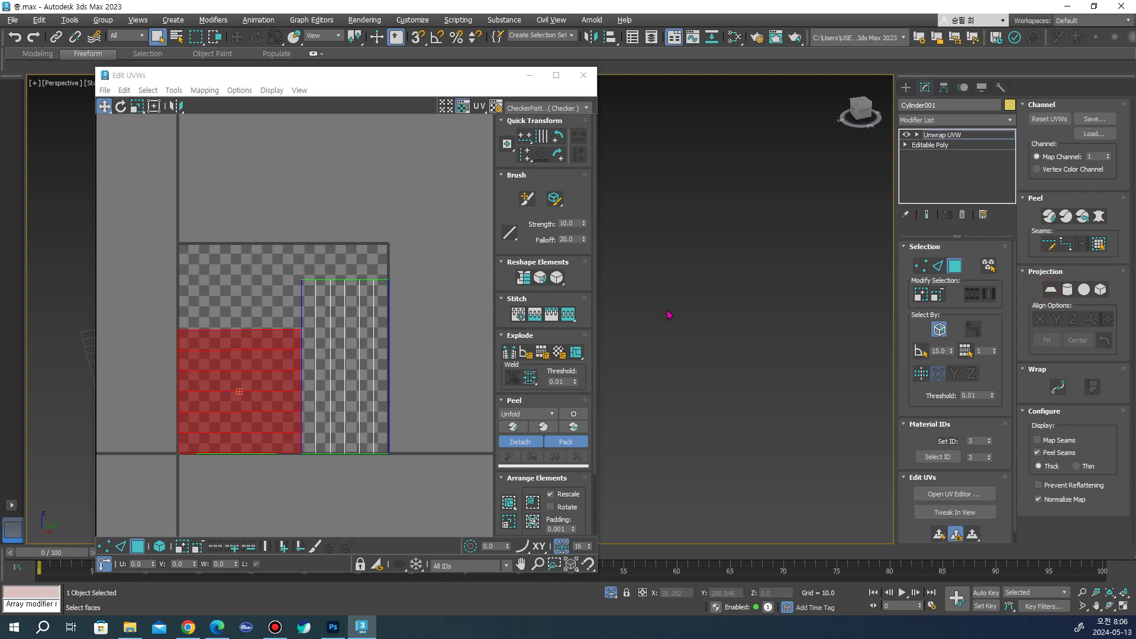
scroll(416, 312, down, 2)
drag(278, 379, 163, 339)
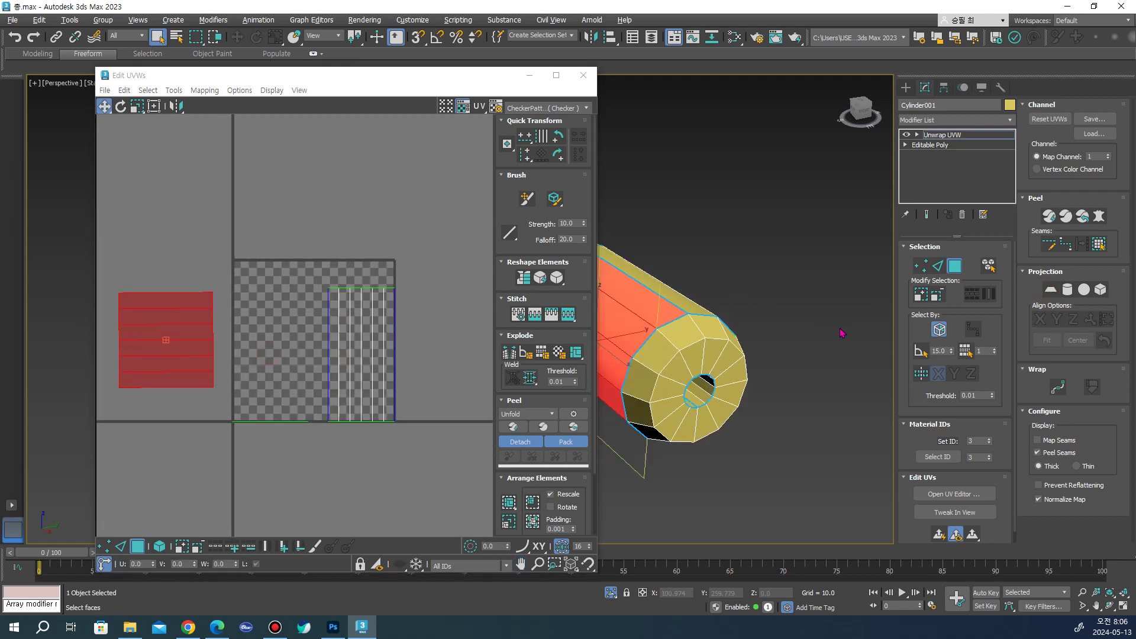
alt+middle_drag(722, 353, 680, 355)
click(674, 355)
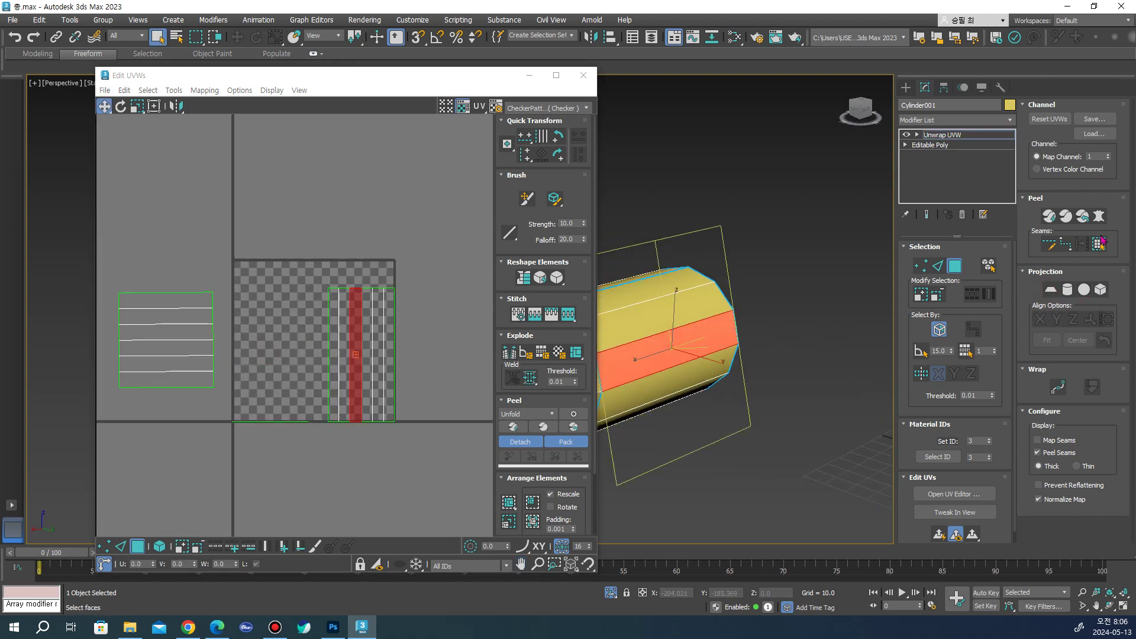
alt+middle_drag(787, 319, 769, 322)
click(1052, 290)
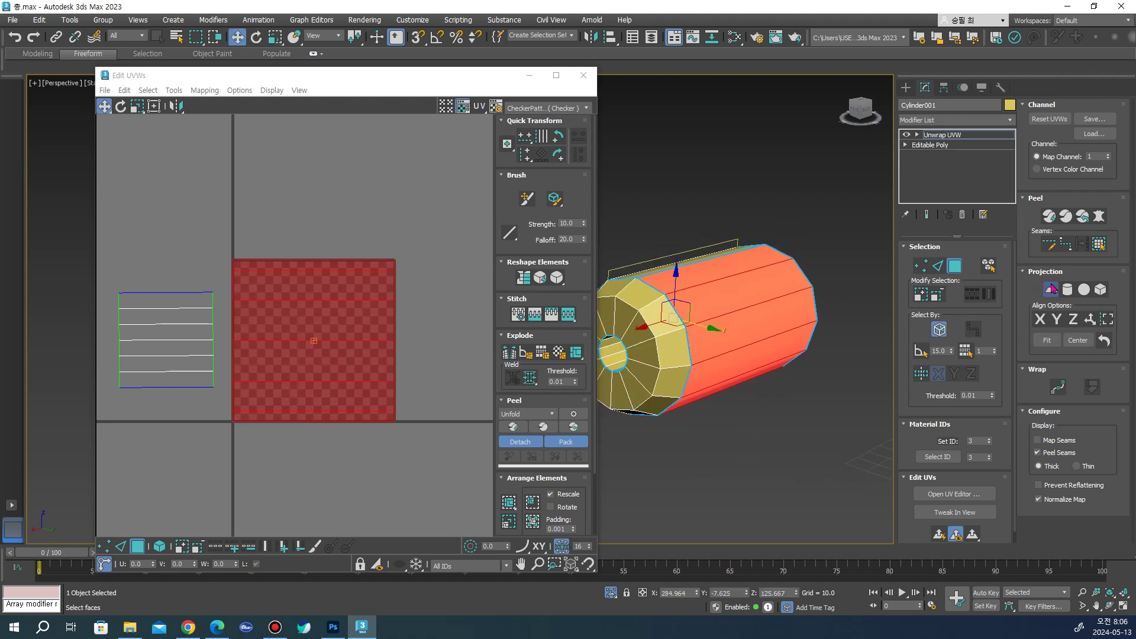
scroll(400, 331, down, 2)
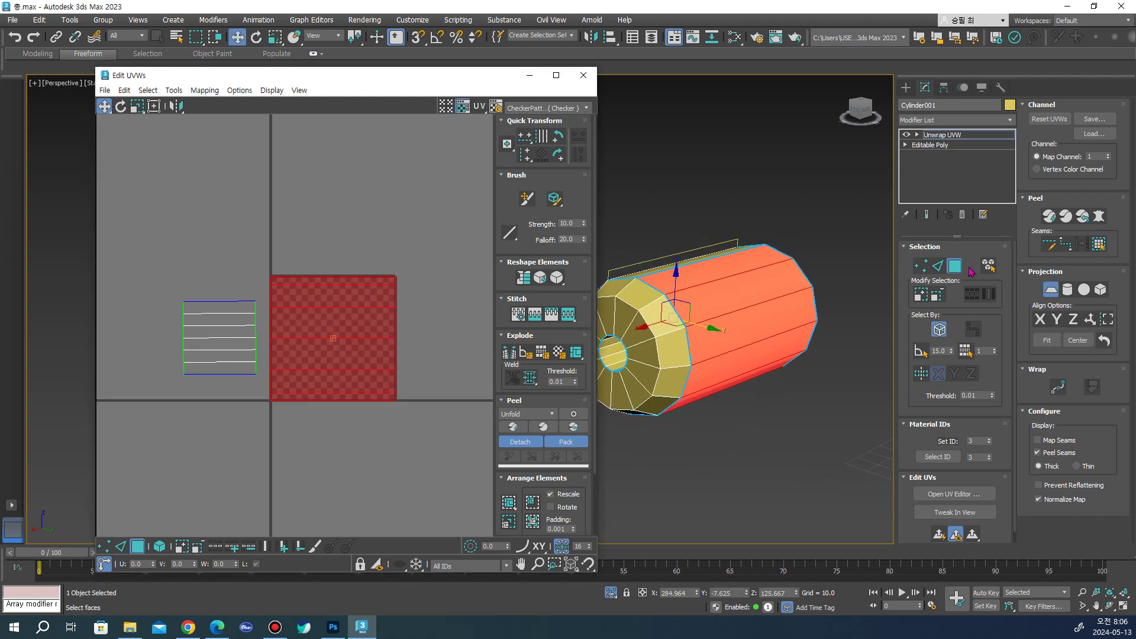
click(1097, 217)
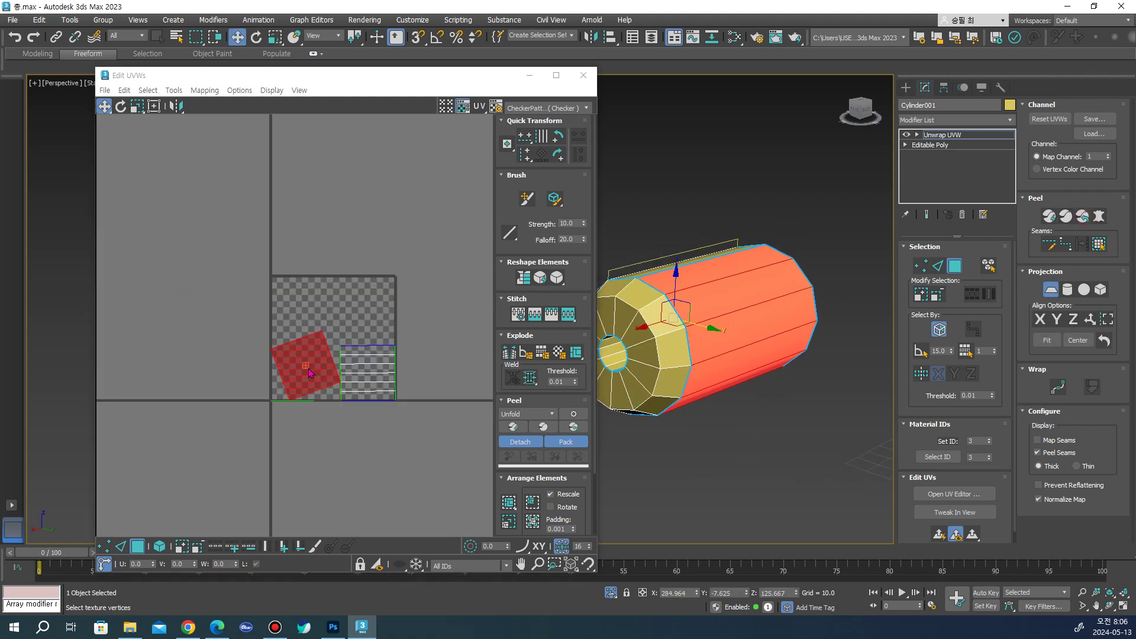
Select the front end cap within its seams, planar-map it along X, and Quick Peel it
alt+middle_drag(700, 369, 727, 348)
click(1056, 291)
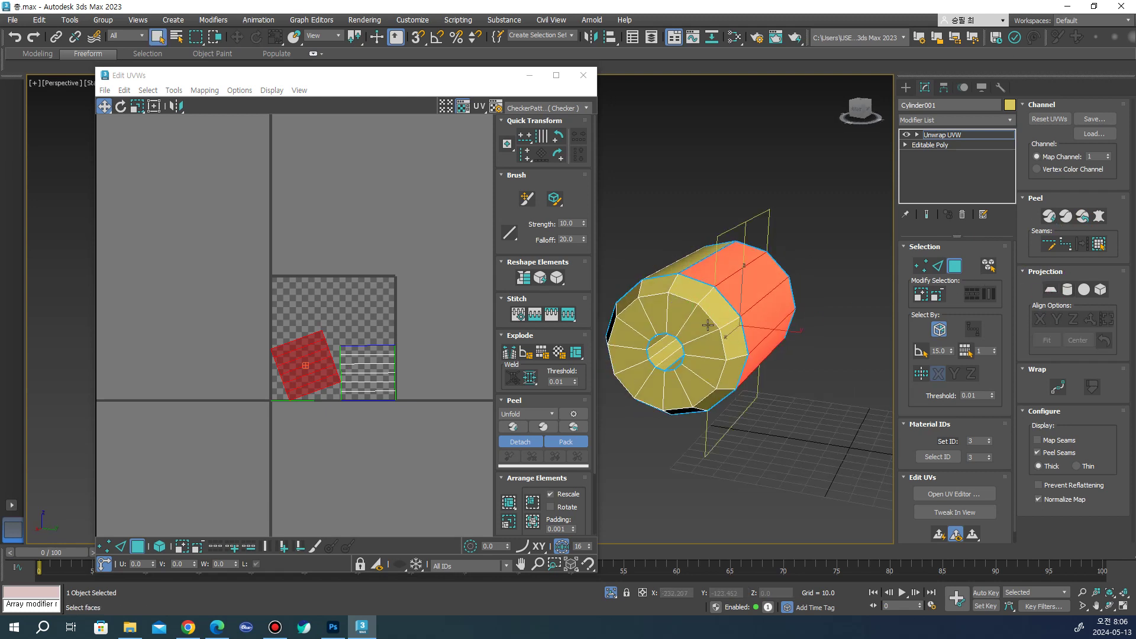
click(705, 325)
click(1100, 243)
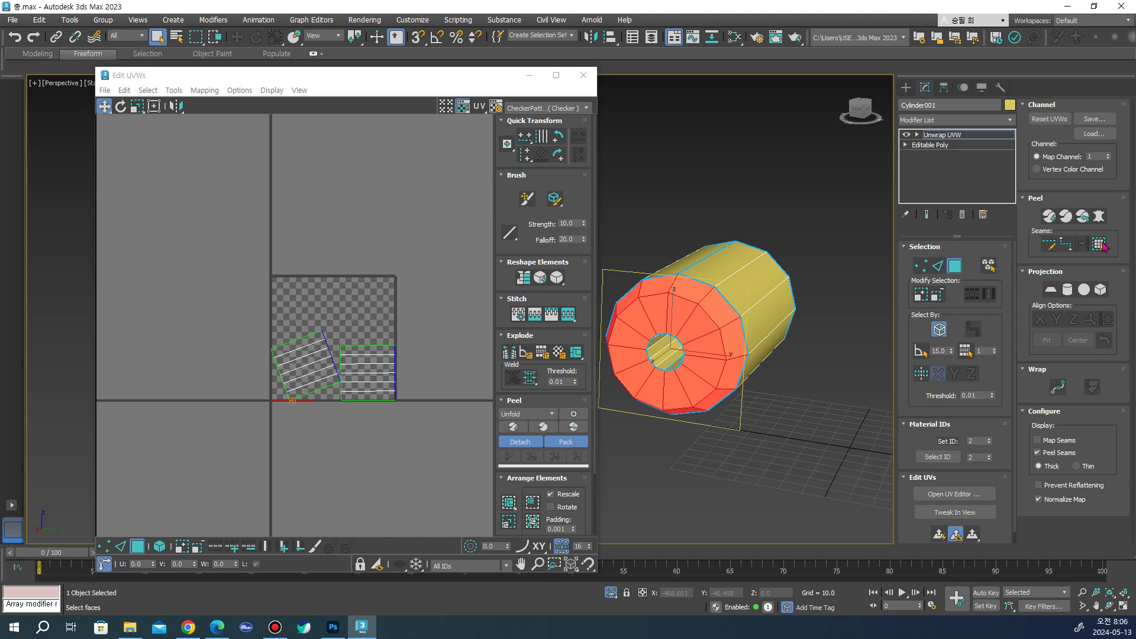
click(1050, 290)
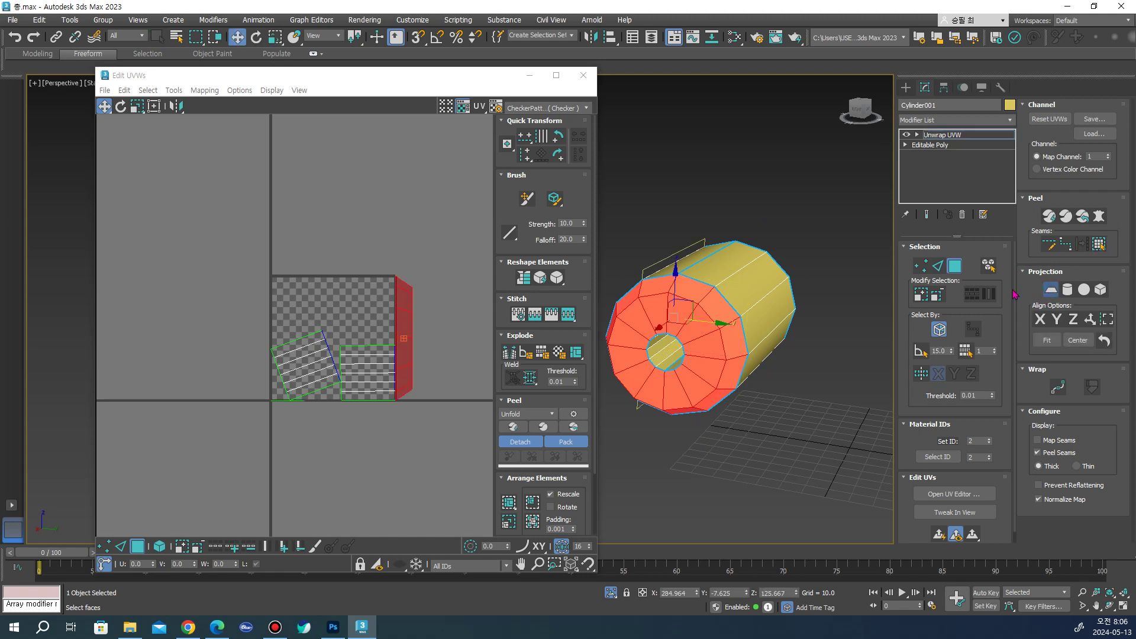
click(1040, 320)
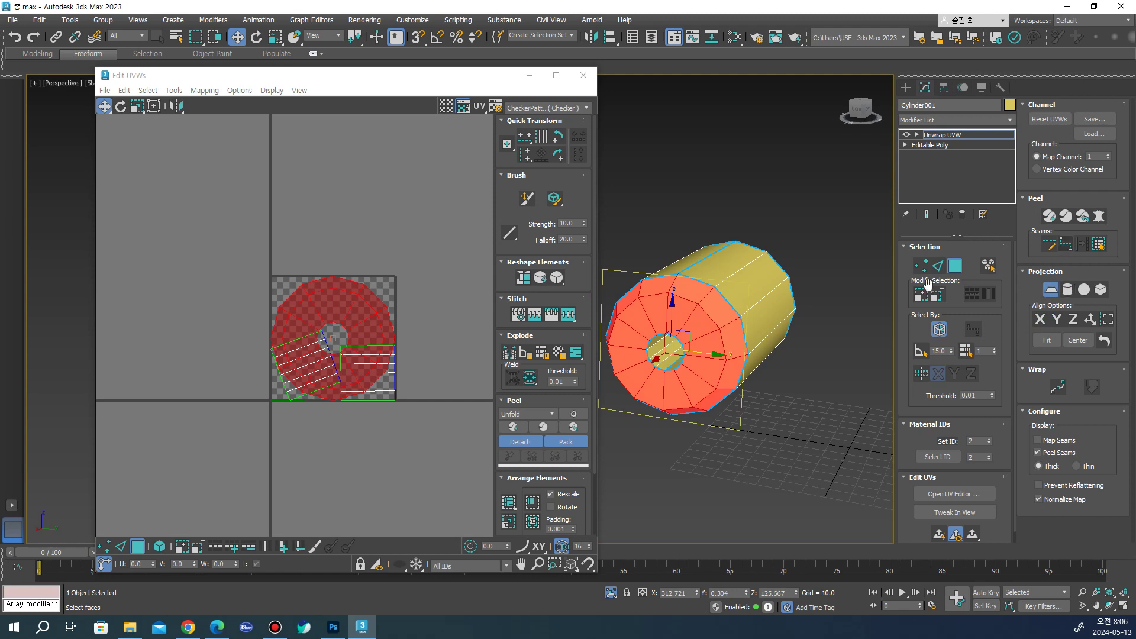
click(1086, 220)
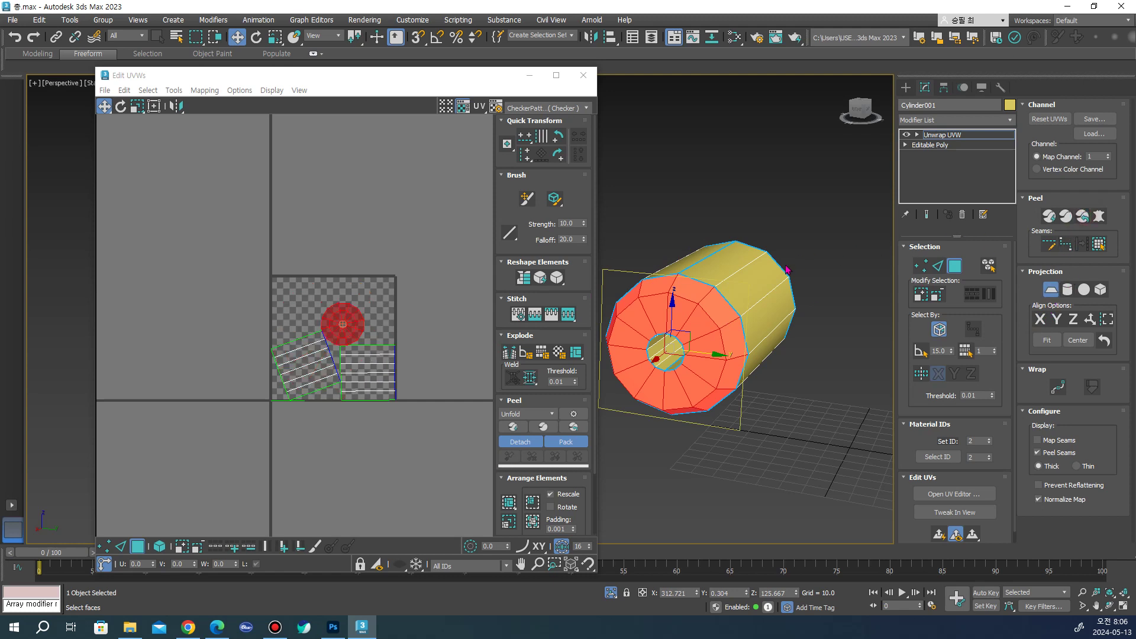
alt+middle_drag(794, 338, 857, 349)
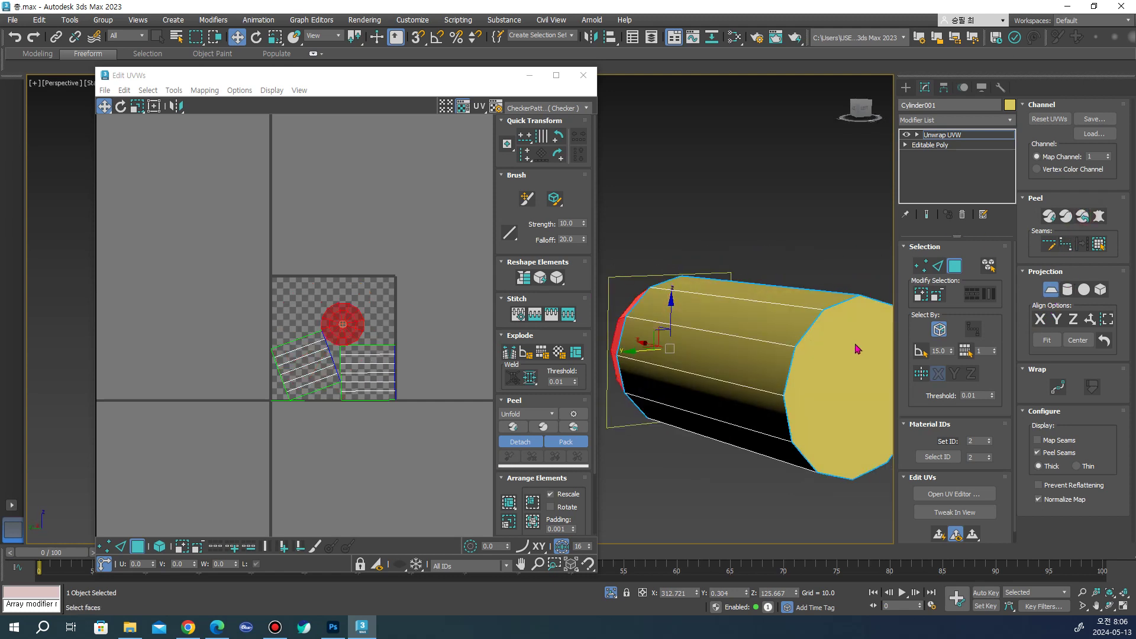
Planar-project and Quick Peel the opposite cap of Cylinder001 into its own island
alt+middle_drag(710, 331, 771, 331)
click(771, 331)
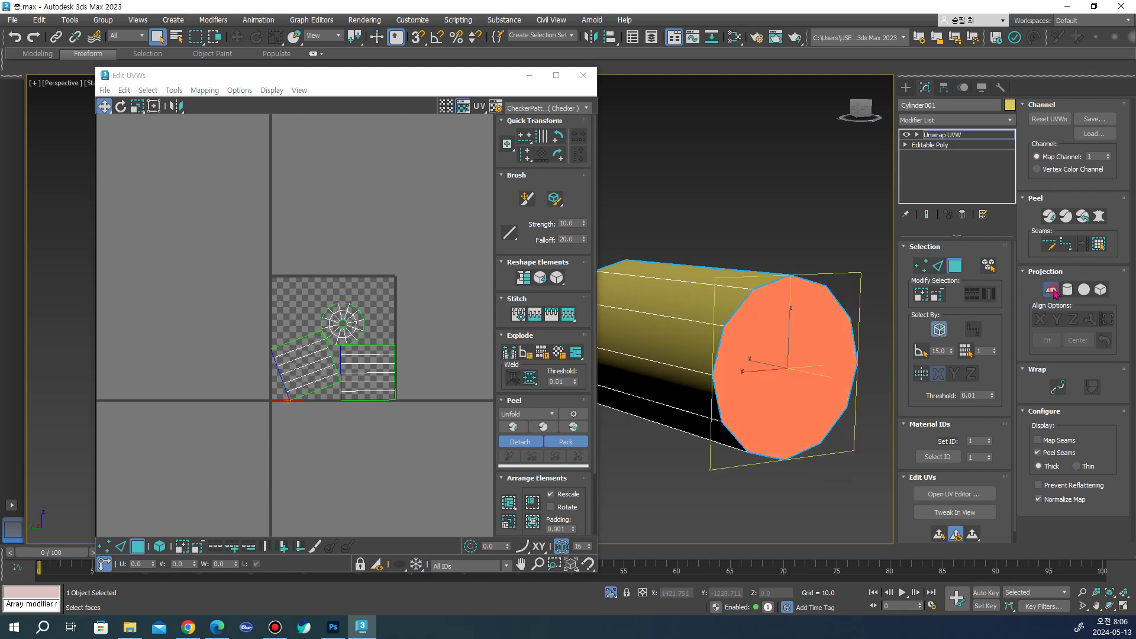
click(1050, 289)
scroll(694, 323, down, 4)
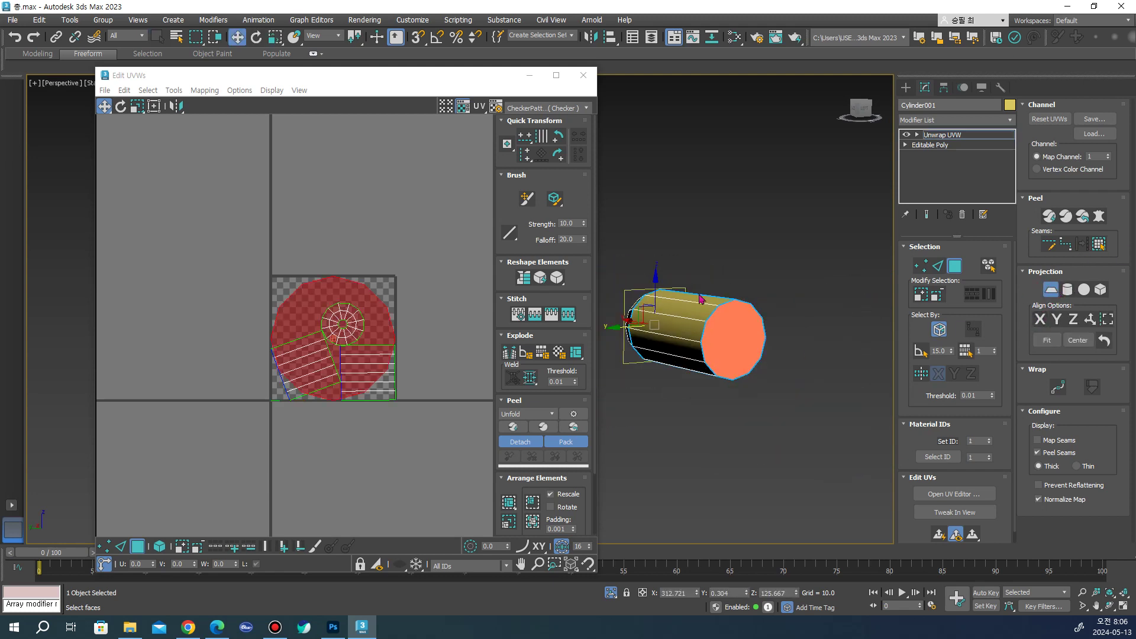
click(1081, 217)
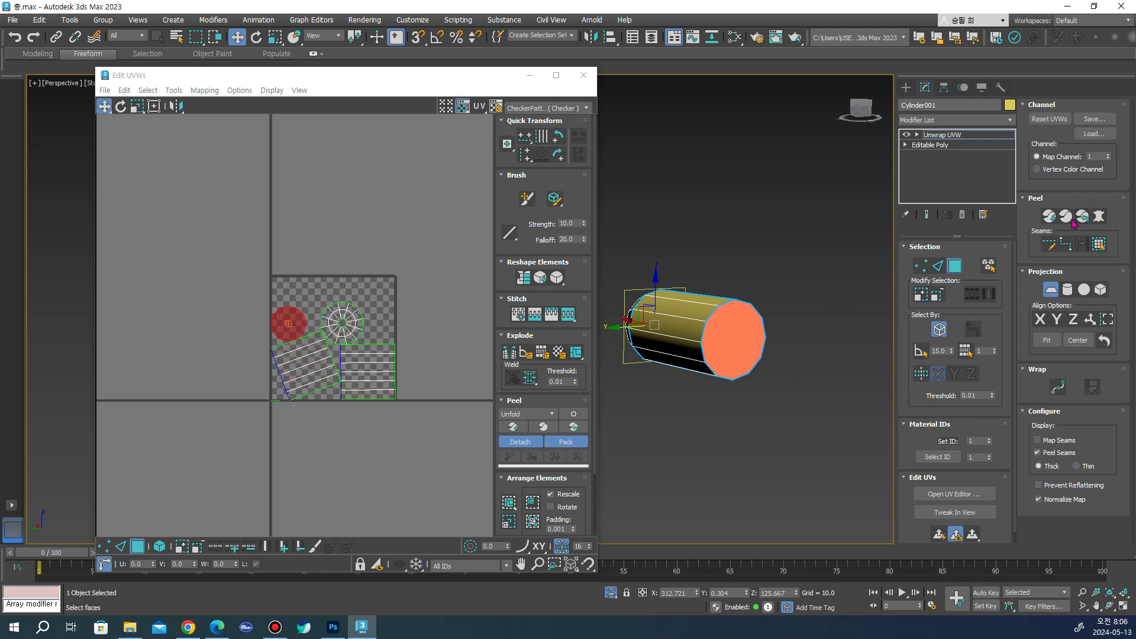
Select the inner hole ring, planar-project it aligned to Y, and peel it into a strip
mouse_move(769, 355)
alt+middle_down()
mouse_move(822, 369)
mouse_move(706, 349)
alt+middle_up()
scroll(707, 342, up, 3)
click(1049, 290)
scroll(707, 349, up, 3)
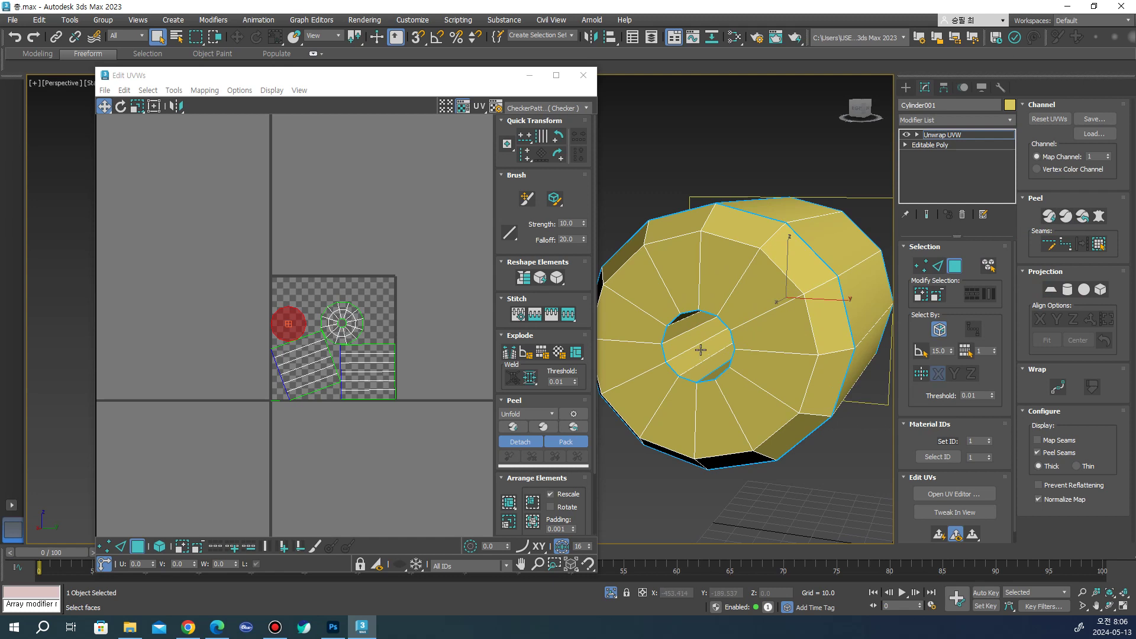
click(706, 348)
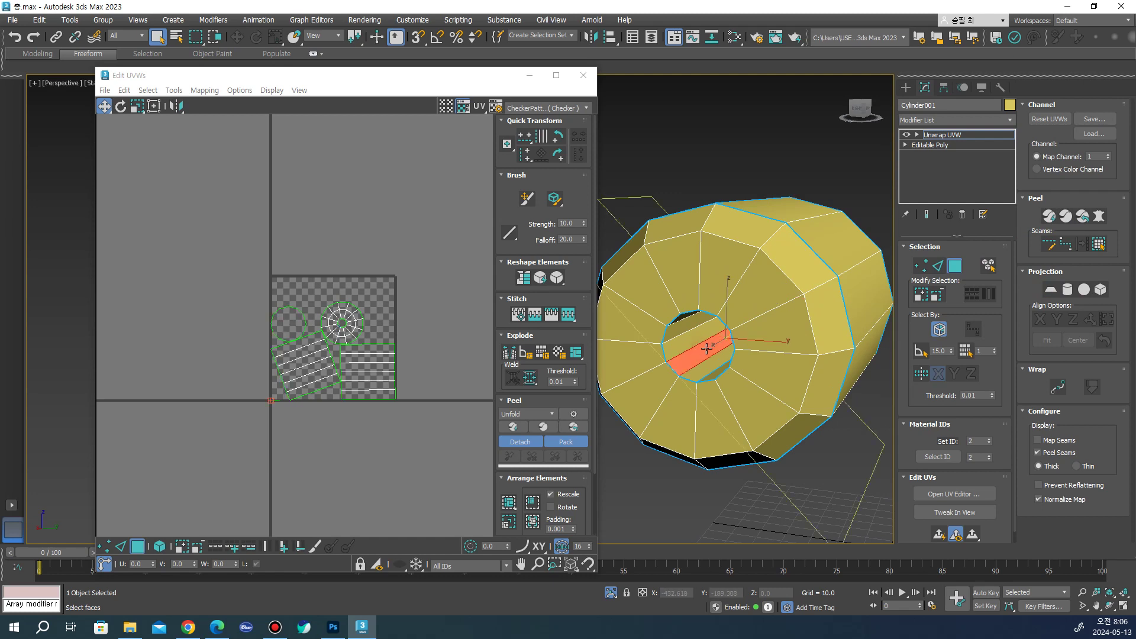
click(1100, 246)
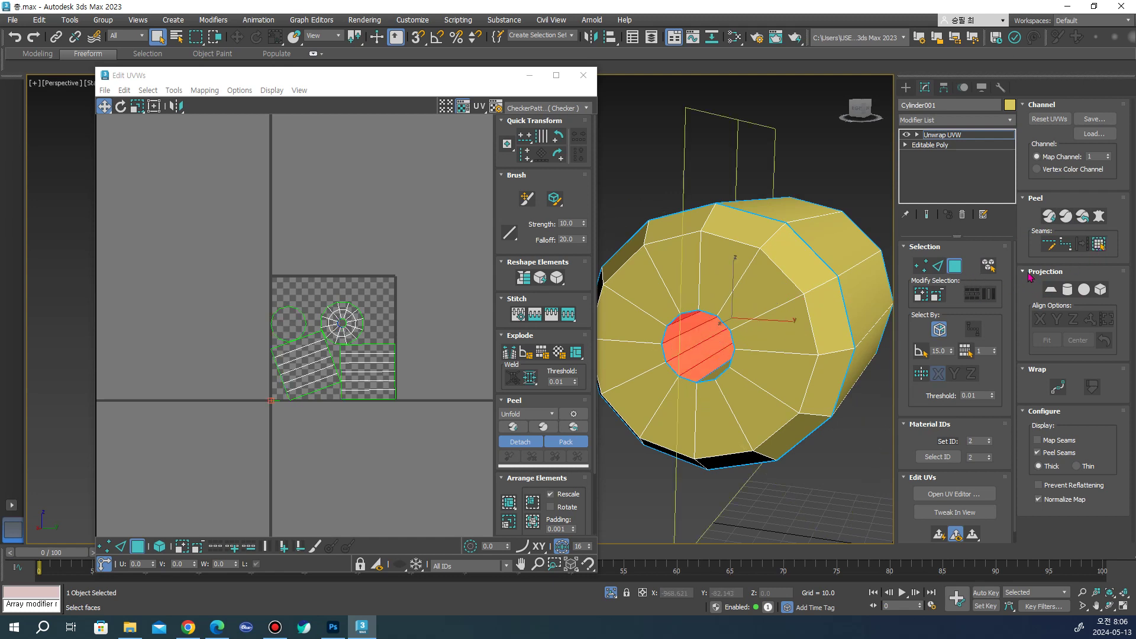
alt+middle_drag(762, 348, 773, 337)
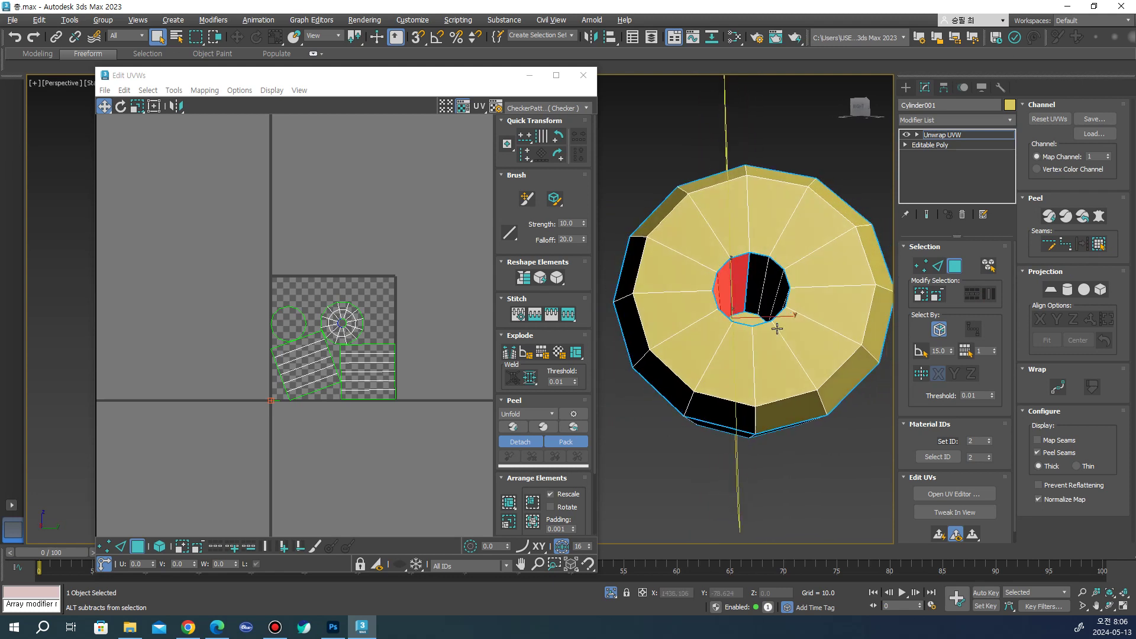
click(1050, 290)
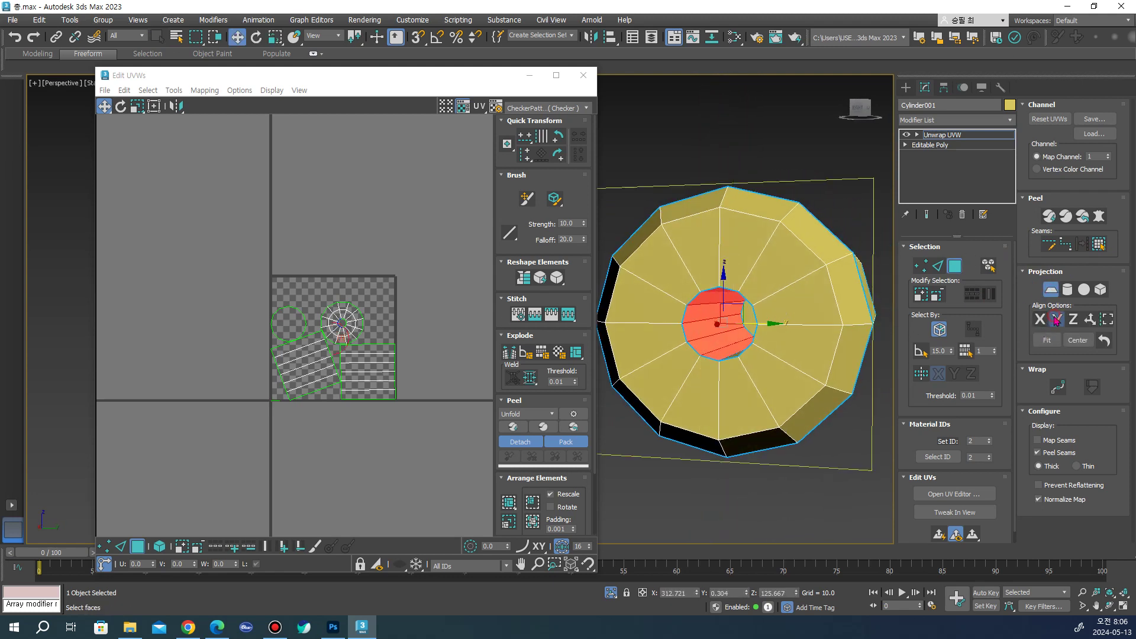
click(1056, 320)
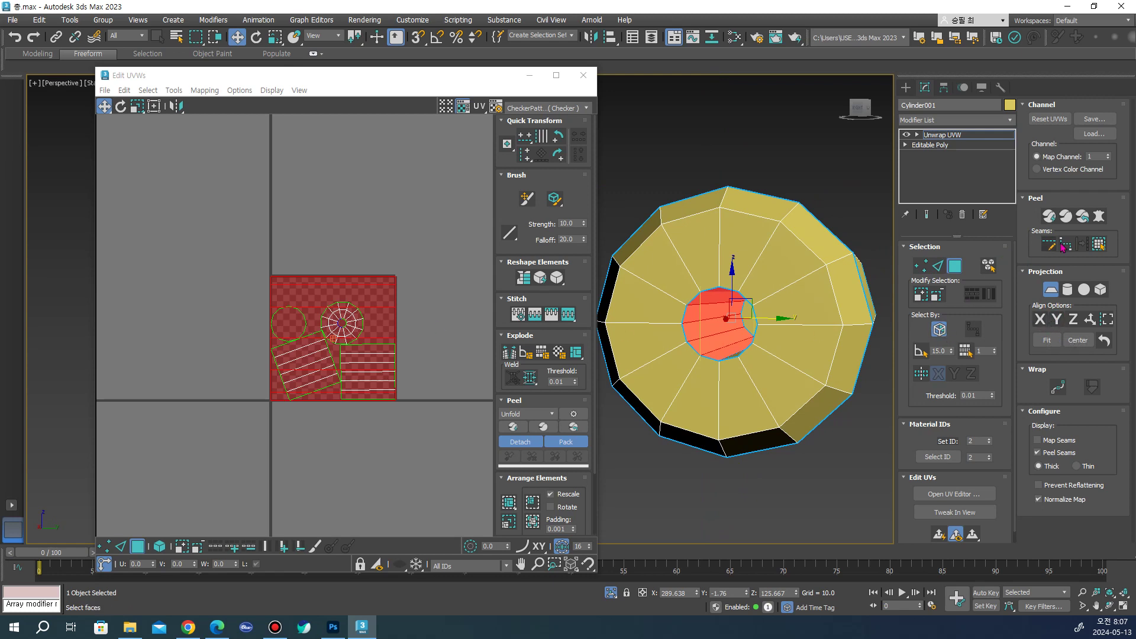
click(1082, 216)
Select the faces around the hole, planar-project them and peel them into a flat strip
alt+middle_drag(817, 345, 798, 361)
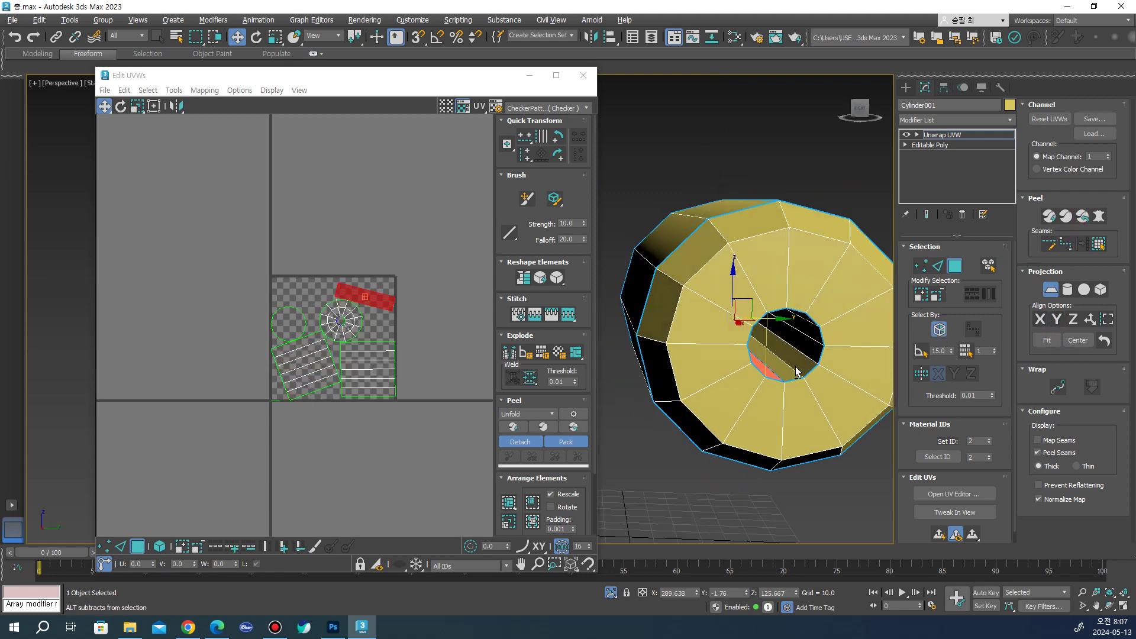
click(1051, 289)
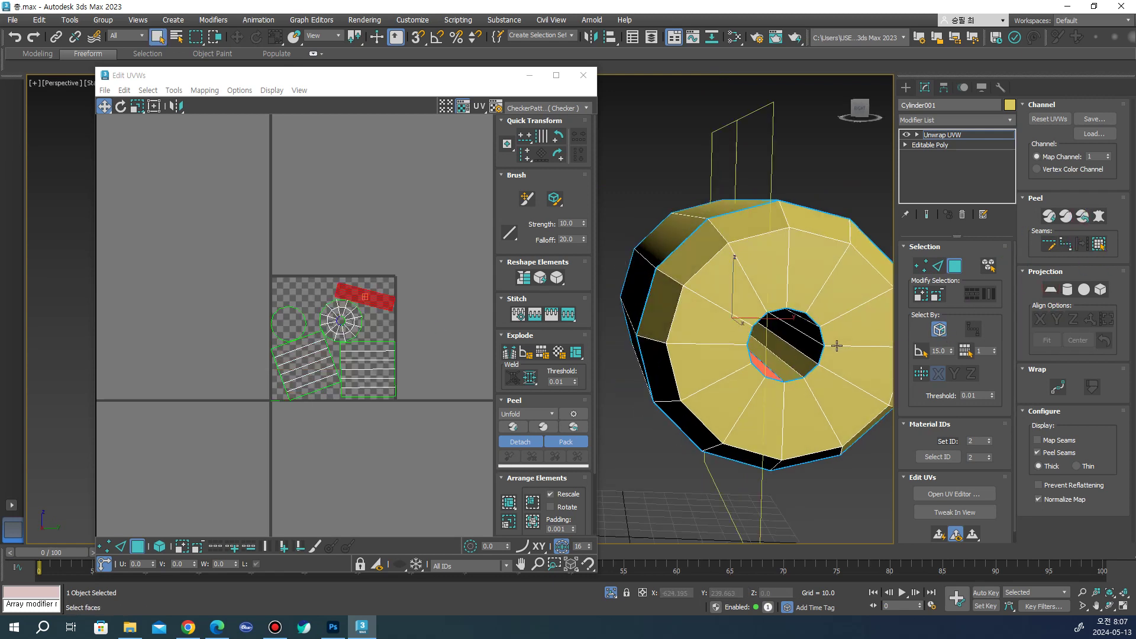
click(814, 352)
click(1098, 244)
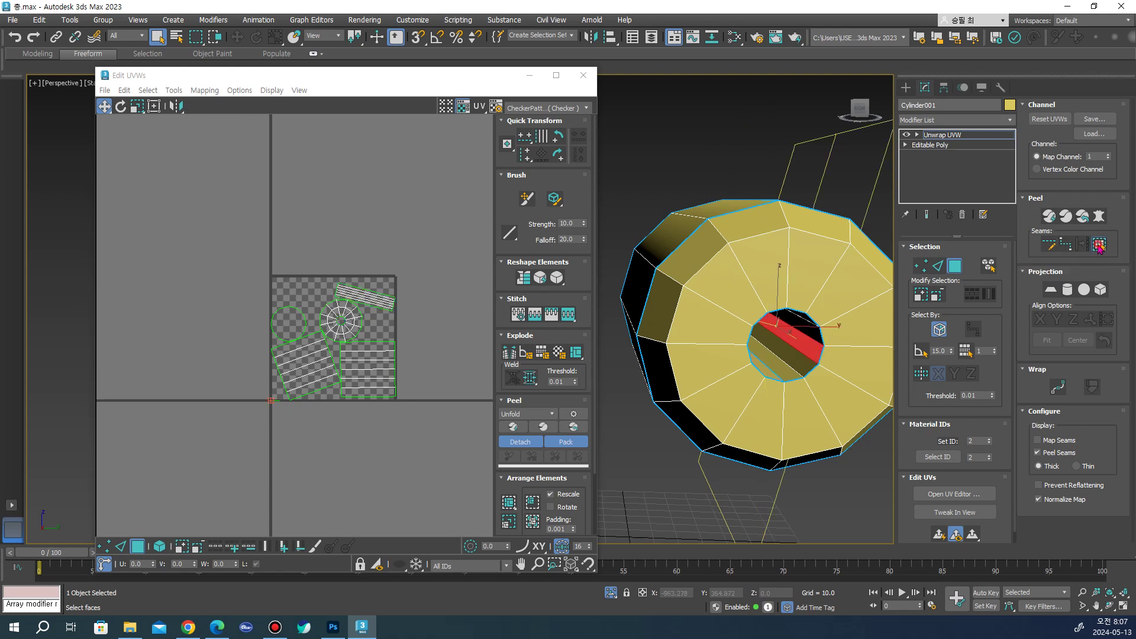
click(1050, 290)
click(1083, 216)
Planar-project the inner cap face and peel it into its own island
alt+middle_drag(769, 334, 800, 334)
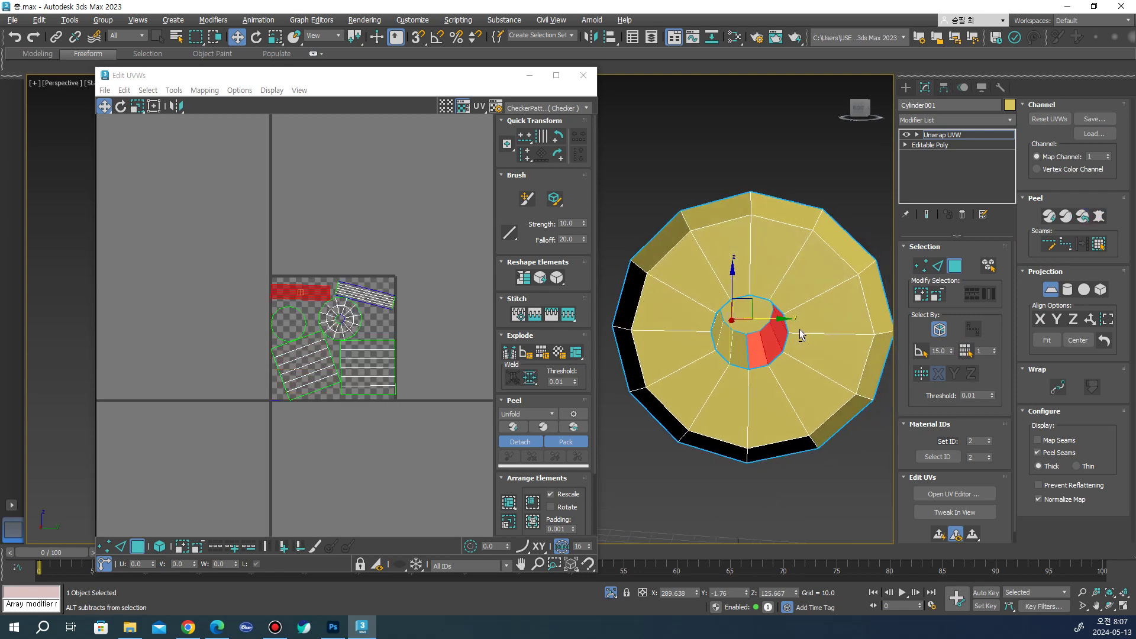
click(1051, 289)
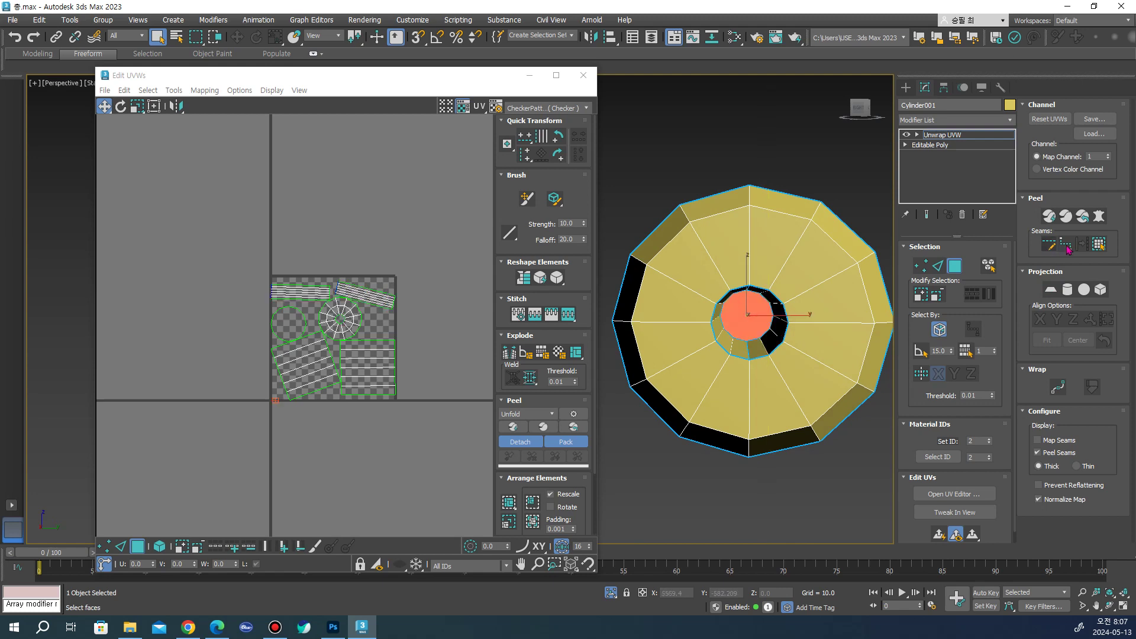
click(1051, 294)
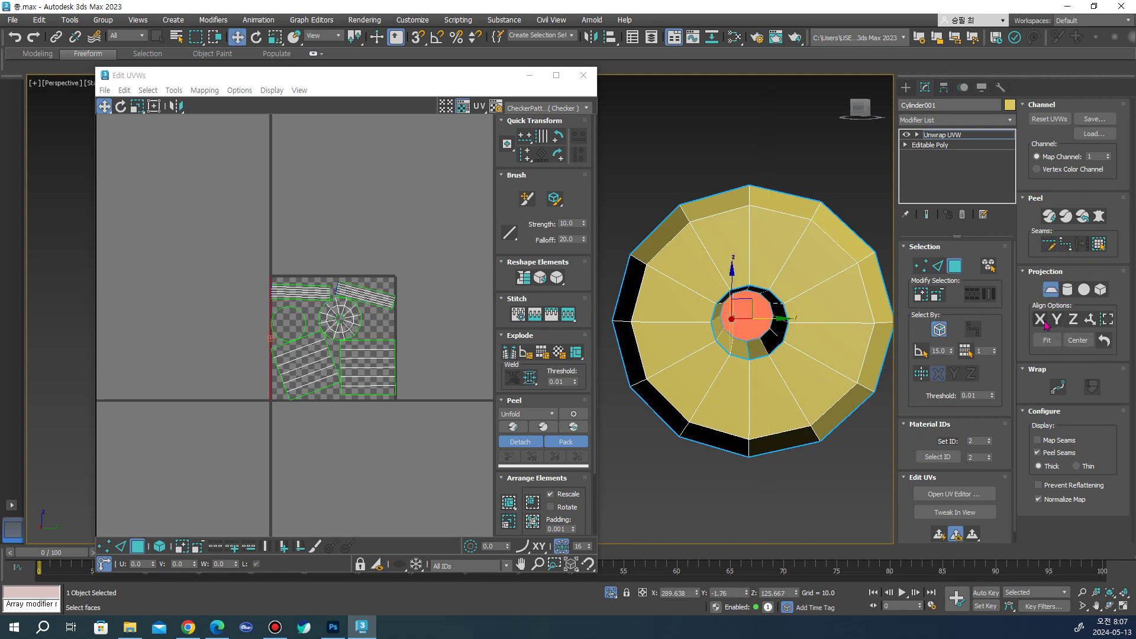
click(1041, 320)
click(1080, 218)
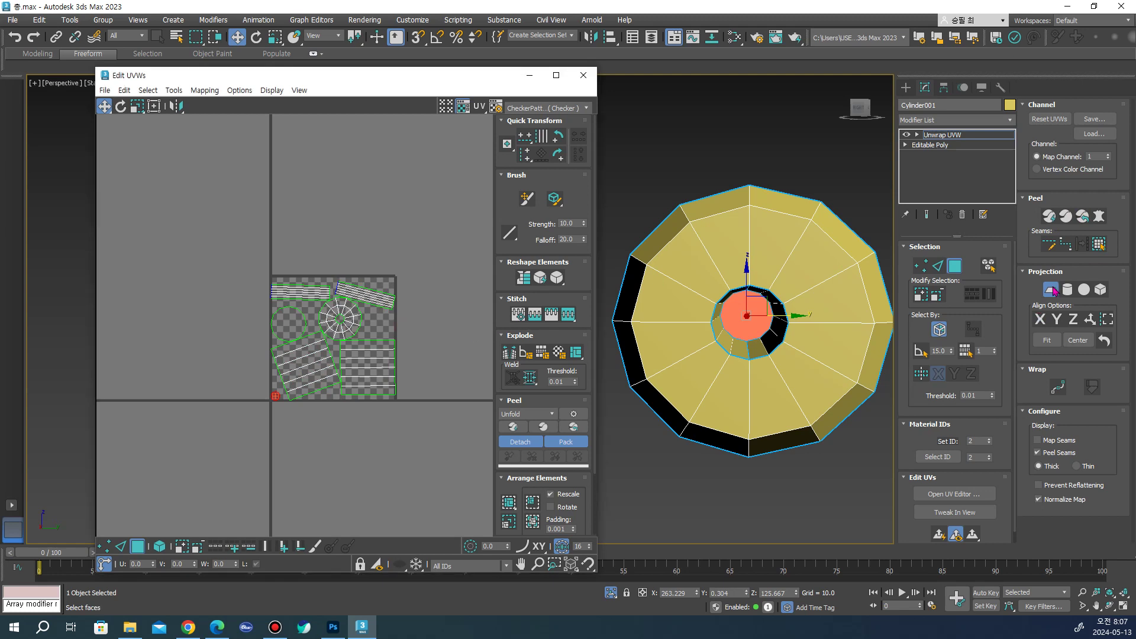
key(q)
Move all the cylinder's UV islands up-left into the checker tile and close Edit UVWs
drag(228, 220, 506, 494)
mouse_move(739, 308)
alt+middle_down()
mouse_move(817, 254)
mouse_move(763, 280)
mouse_move(787, 278)
alt+middle_up()
scroll(817, 254, down, 5)
scroll(304, 365, down, 4)
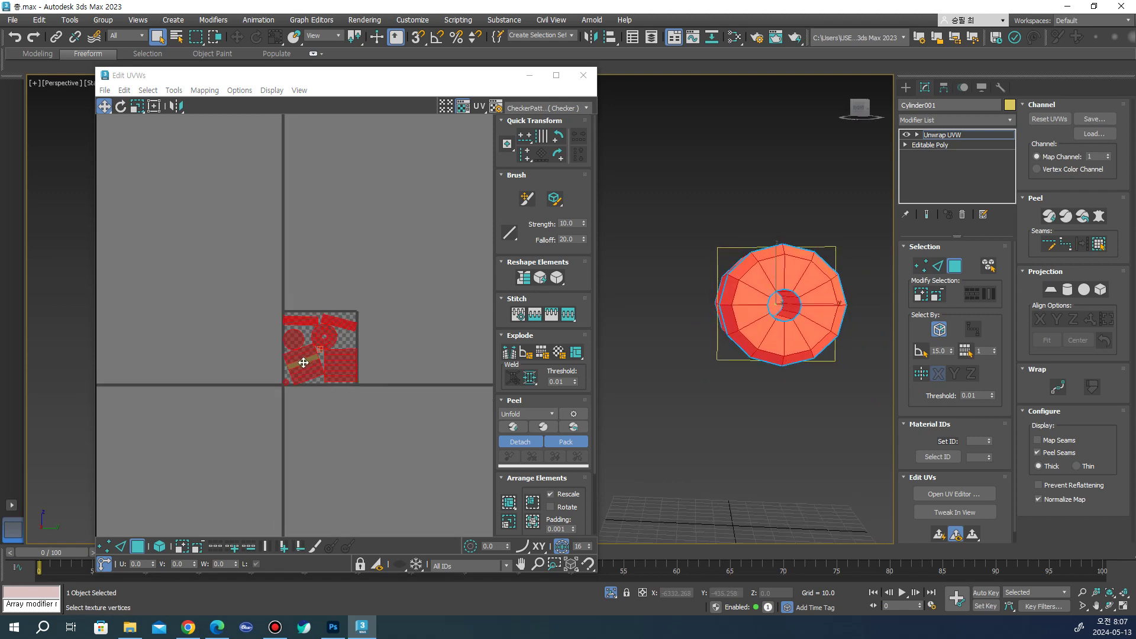
scroll(305, 360, down, 2)
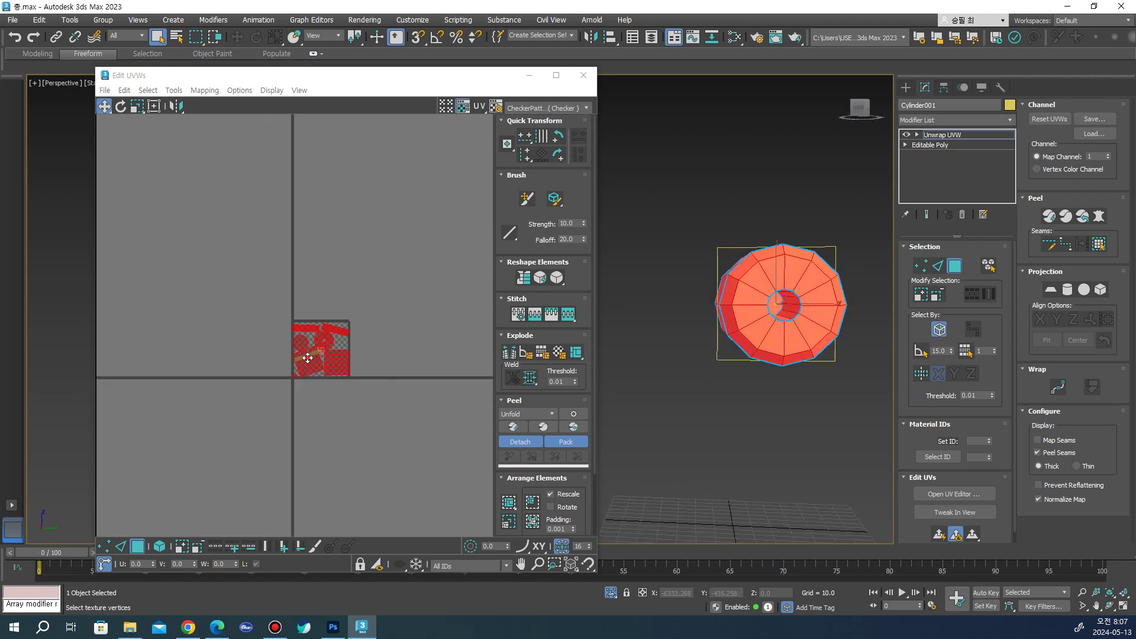
drag(307, 357, 199, 298)
drag(163, 264, 116, 227)
click(185, 287)
middle_drag(185, 286, 264, 304)
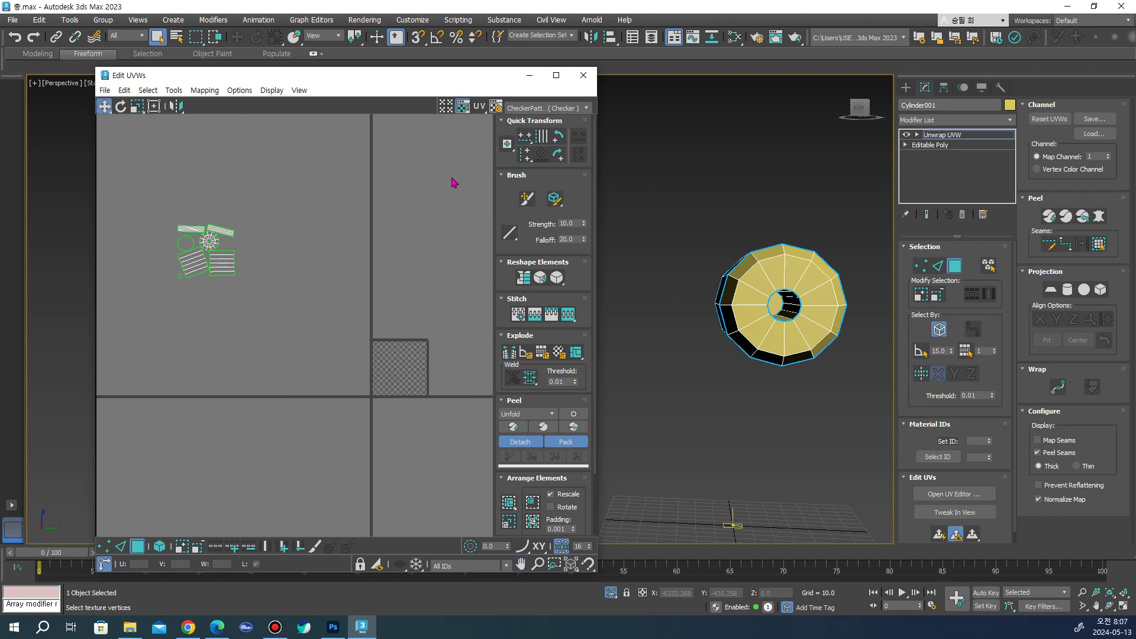
click(593, 83)
click(906, 88)
alt+middle_drag(718, 167, 733, 210)
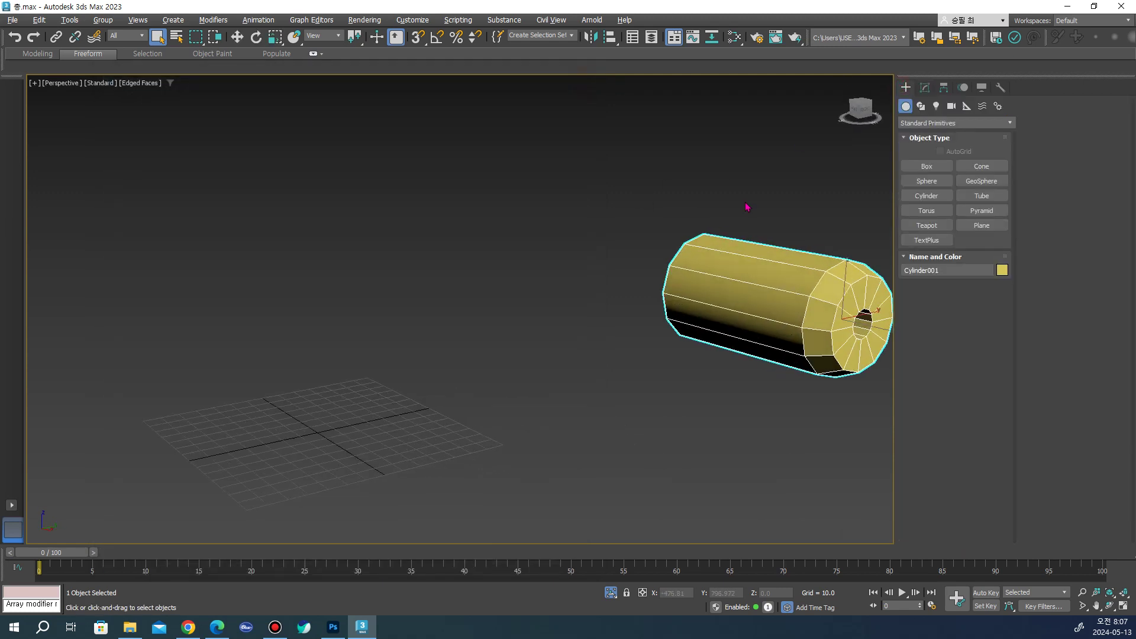
Unhide all the gun parts, then select Box001 and isolate it
right_click(746, 201)
click(769, 139)
scroll(640, 238, up, 3)
click(636, 294)
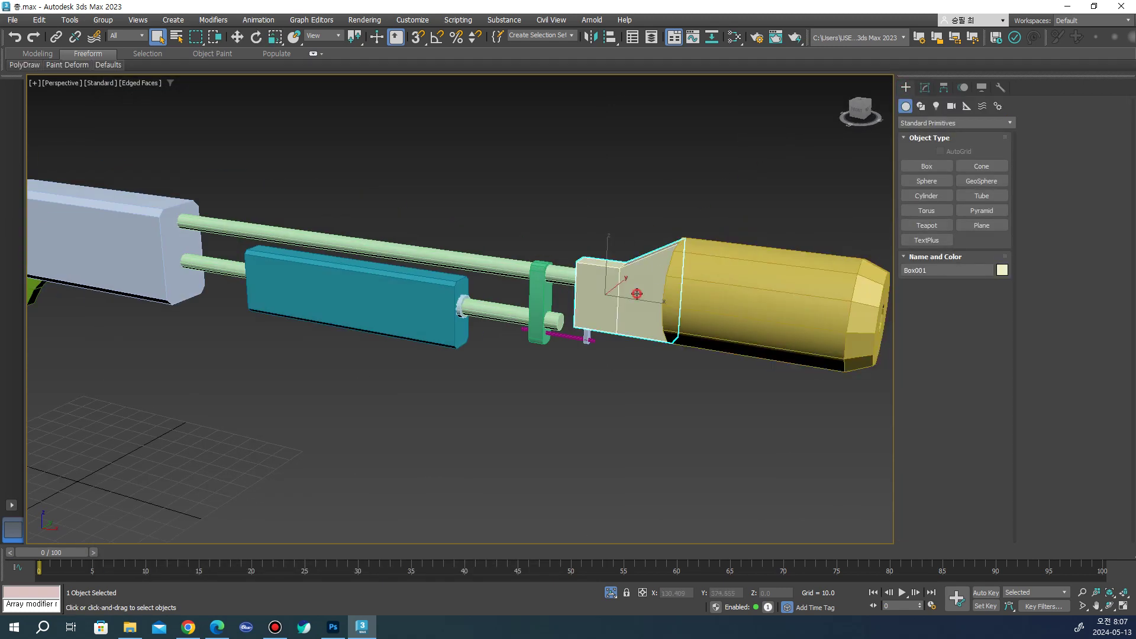
key(alt+q)
alt+middle_drag(646, 293, 686, 278)
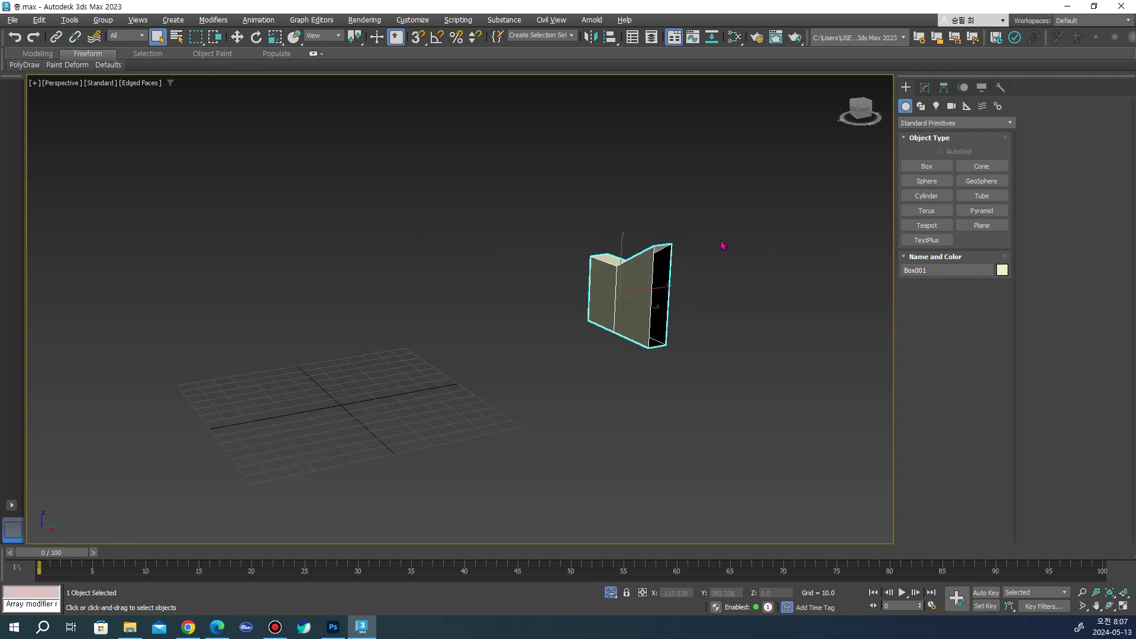
Add an Unwrap UVW modifier to Box001
click(924, 87)
click(940, 120)
scroll(947, 266, down, 5)
scroll(949, 326, down, 5)
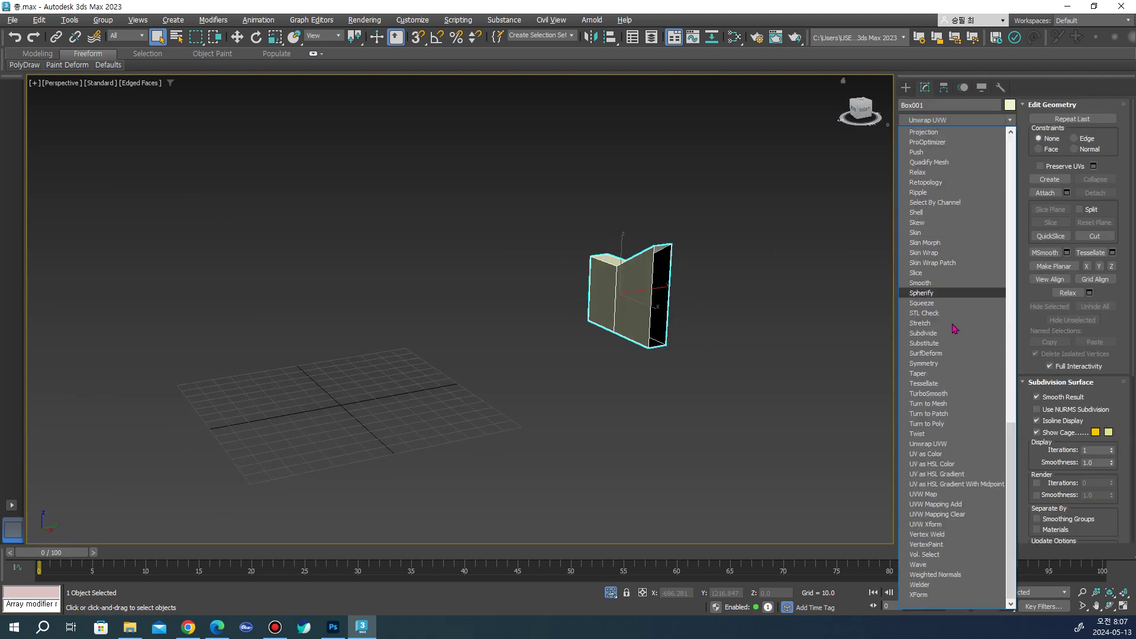
click(954, 444)
Turn off map seam display and draw point-to-point seams along the box's top, left and bottom edges
alt+middle_drag(650, 296, 687, 310)
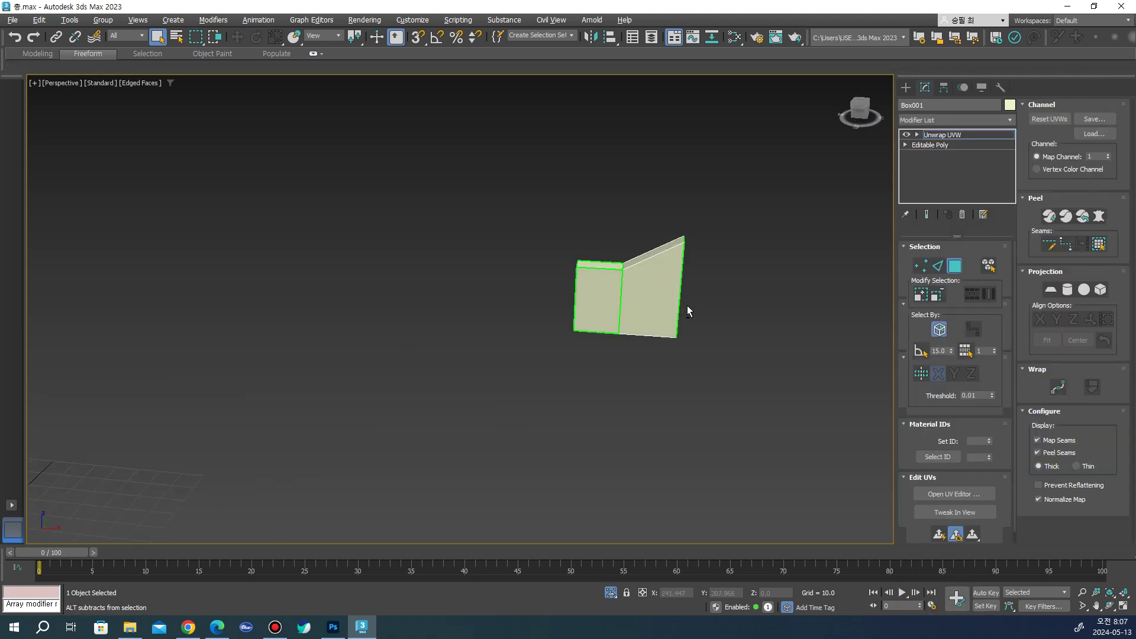
scroll(687, 309, up, 3)
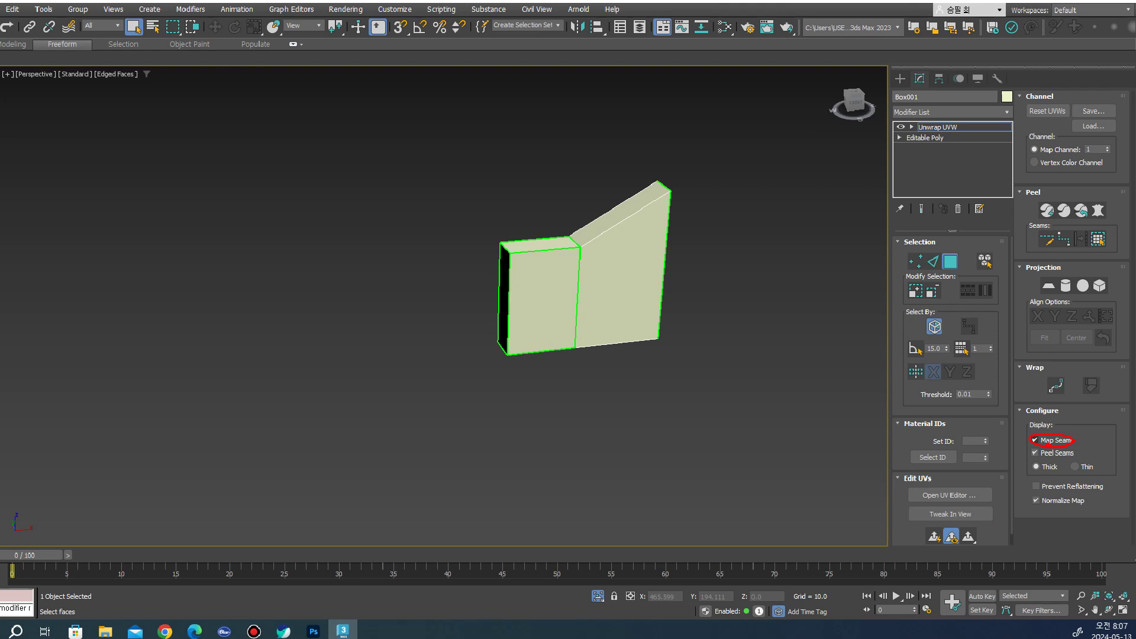
click(1037, 440)
click(1065, 248)
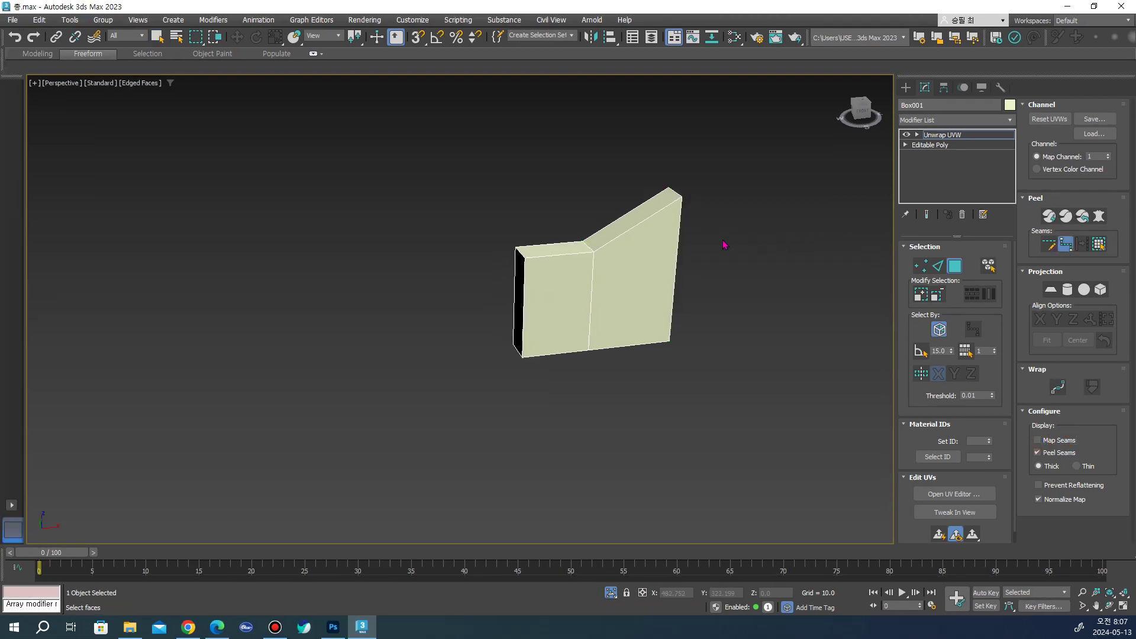
click(652, 226)
click(523, 255)
click(524, 299)
click(618, 344)
alt+middle_drag(613, 345, 696, 319)
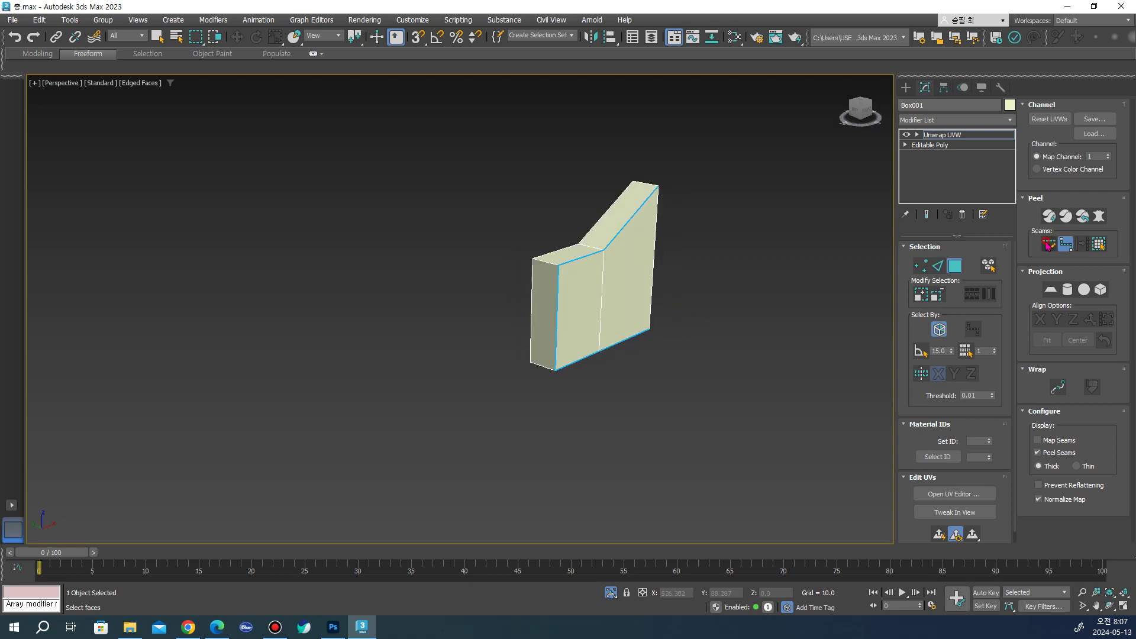
Select all of Box001's faces and apply a Planar projection aligned to Y
click(1047, 244)
mouse_move(543, 365)
alt+middle_down()
mouse_move(588, 342)
mouse_move(651, 340)
alt+middle_up()
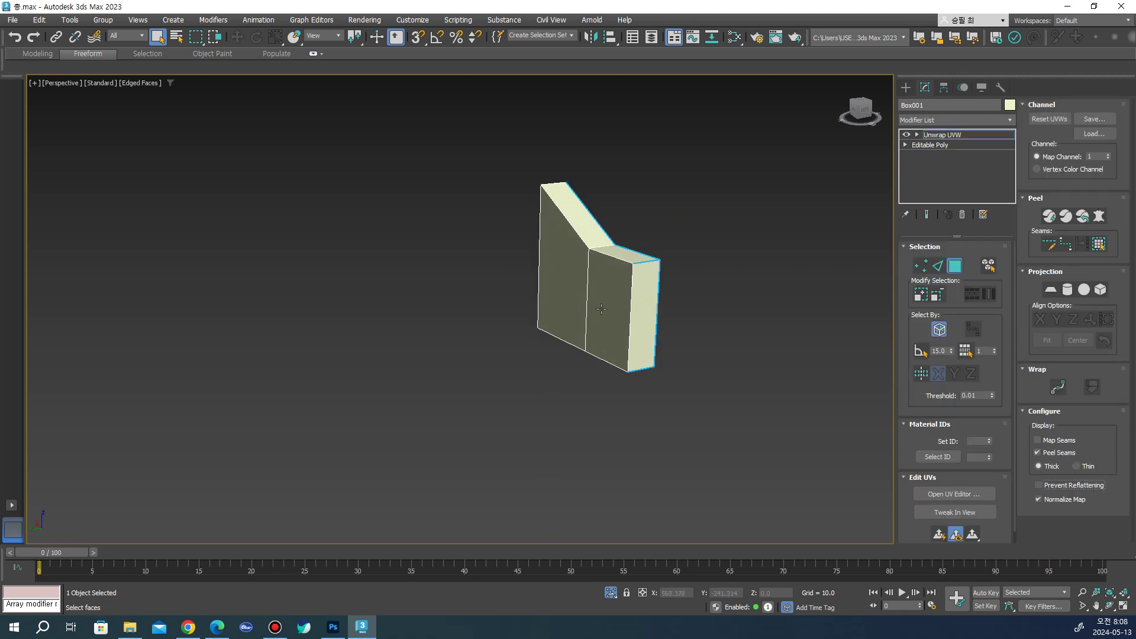
click(601, 309)
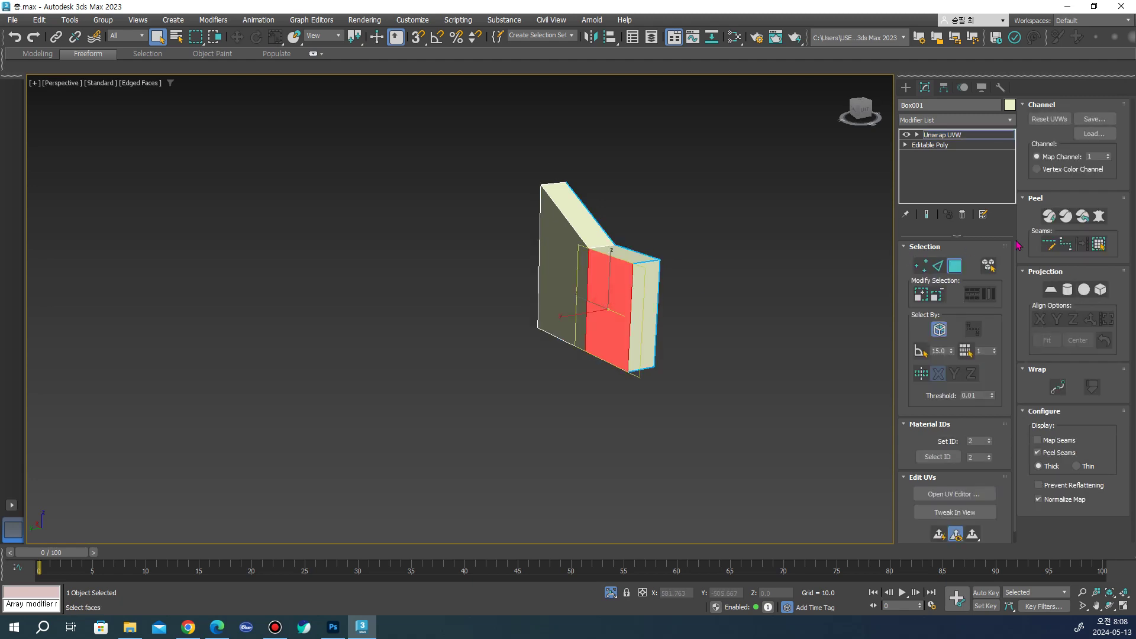
click(1098, 243)
mouse_move(752, 281)
alt+middle_down()
mouse_move(668, 232)
mouse_move(683, 301)
mouse_move(727, 297)
alt+middle_up()
scroll(735, 305, up, 3)
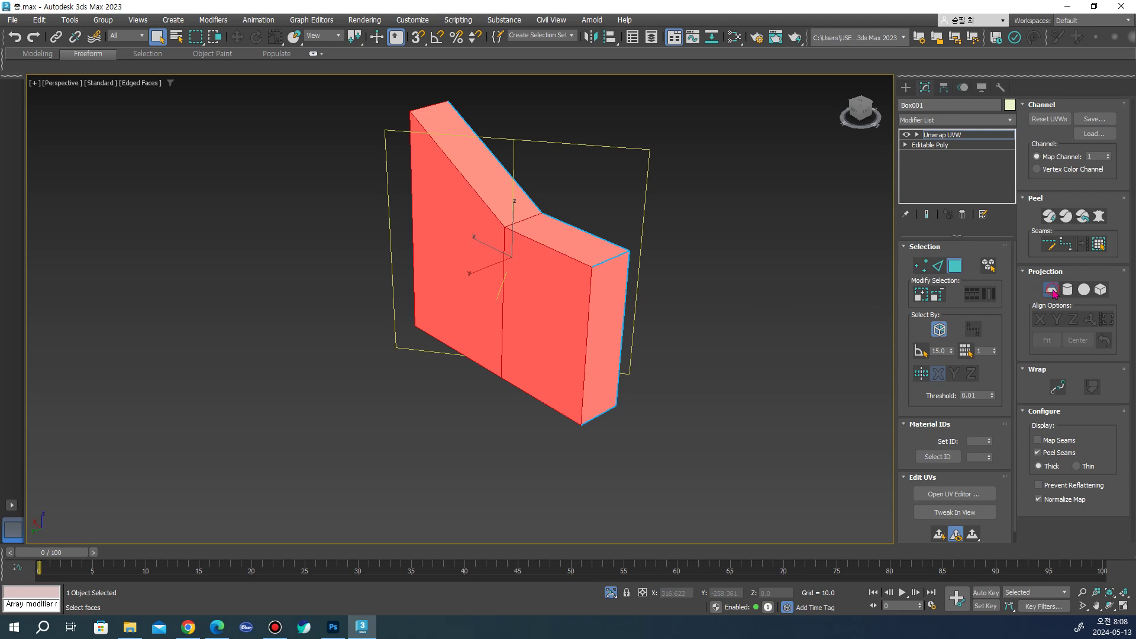
click(1052, 290)
click(1057, 321)
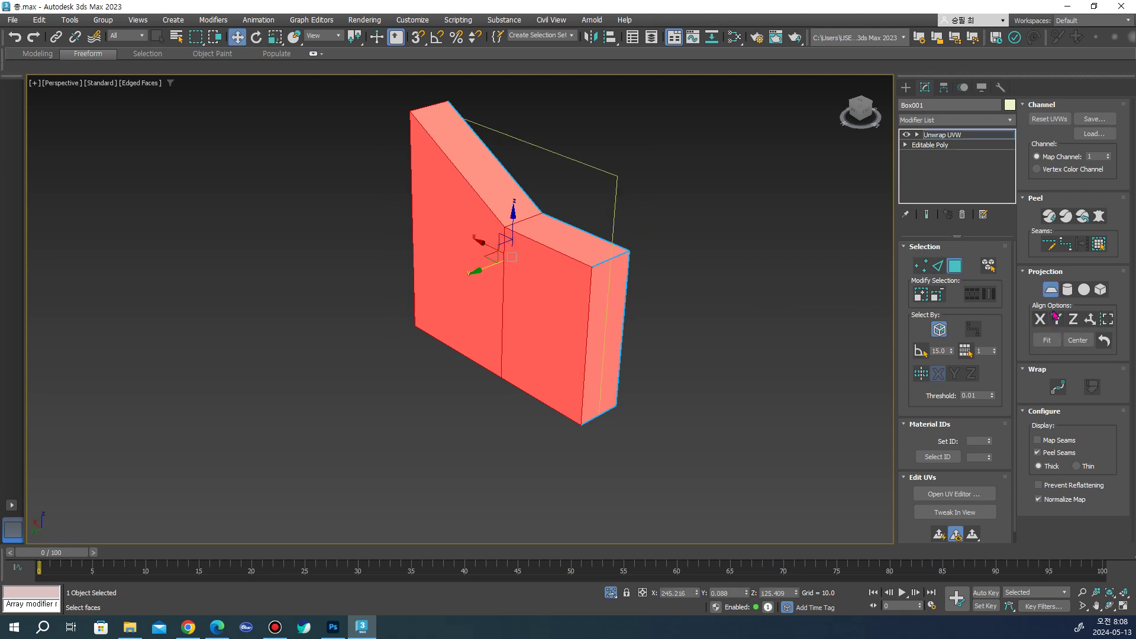
click(1083, 216)
Move the first UVs aside, then planar-project and peel the box's two front faces
scroll(318, 325, down, 4)
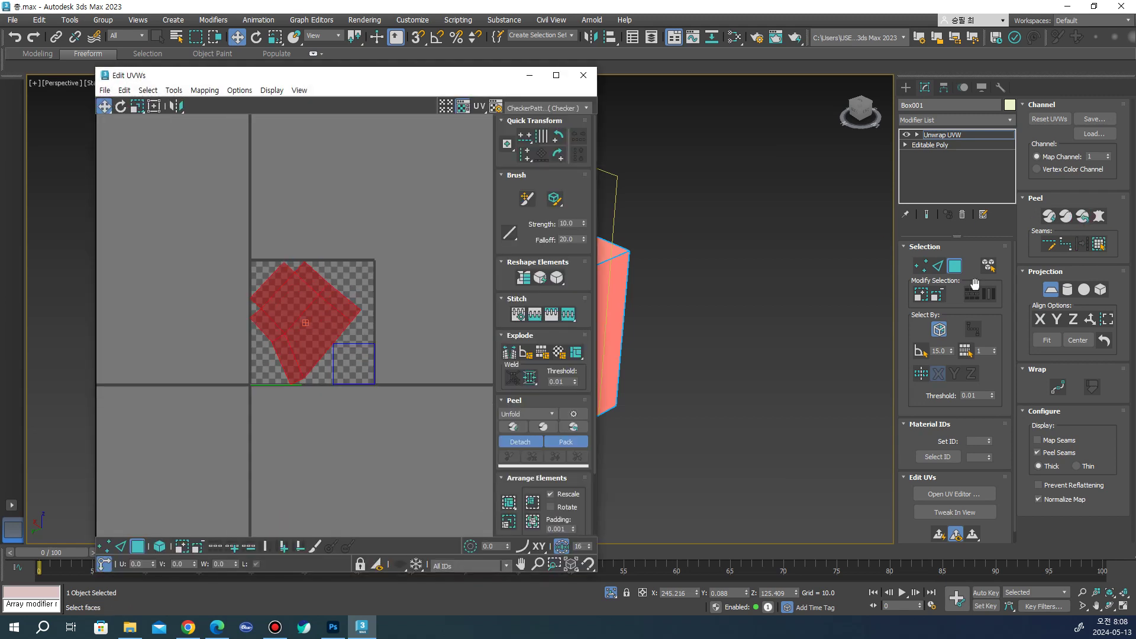
drag(317, 302, 132, 229)
alt+middle_drag(672, 260, 888, 258)
click(669, 253)
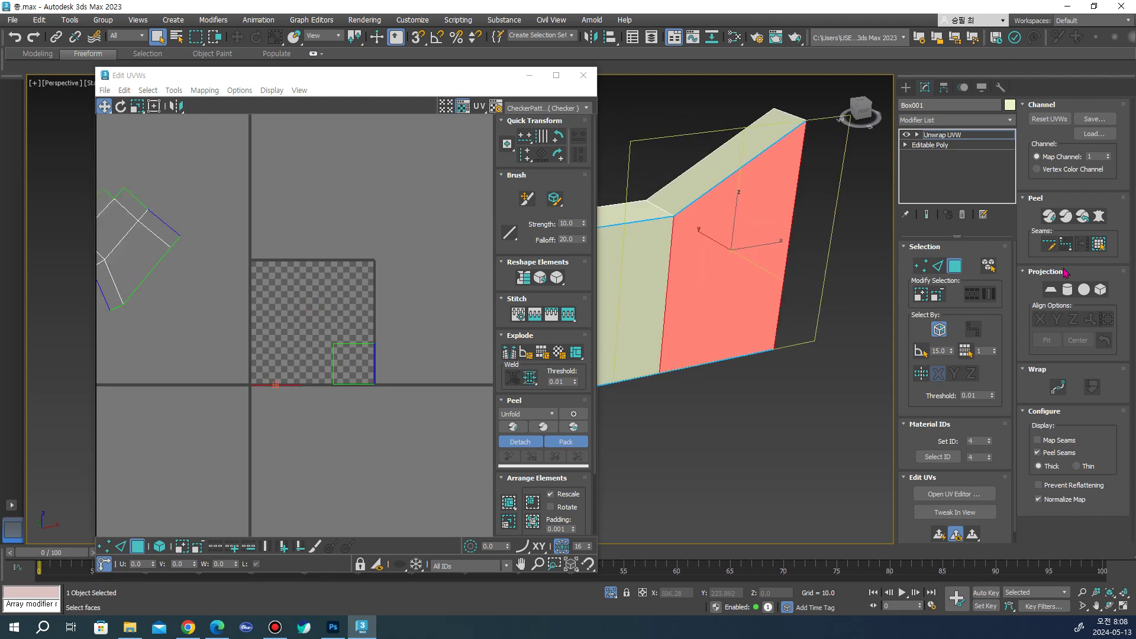
alt+middle_drag(739, 294, 1032, 286)
click(1098, 247)
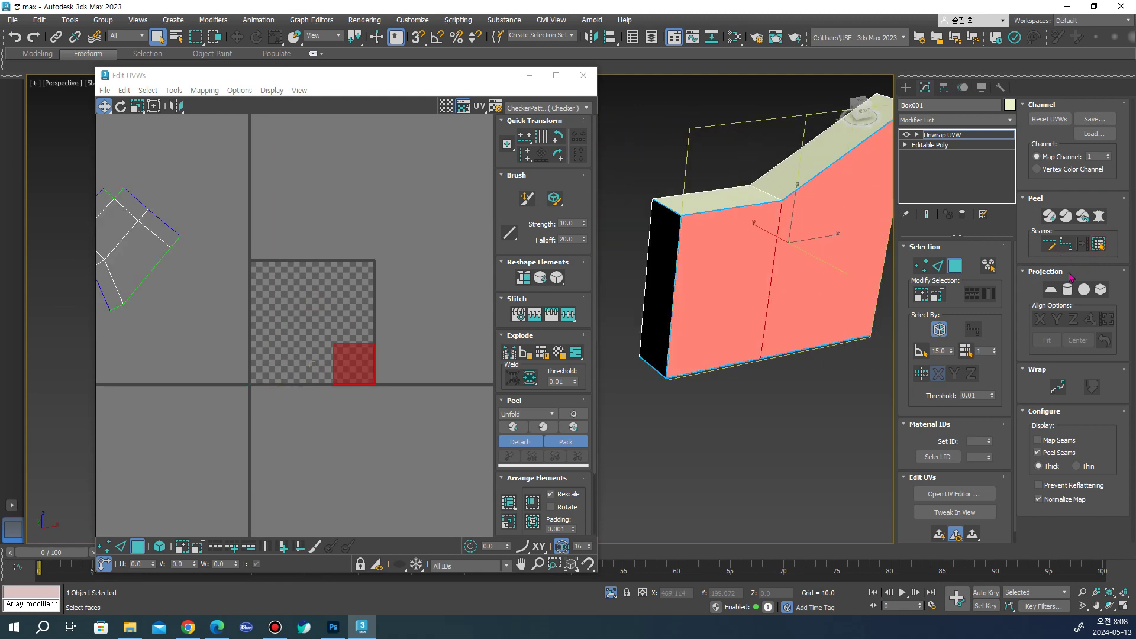
click(1051, 290)
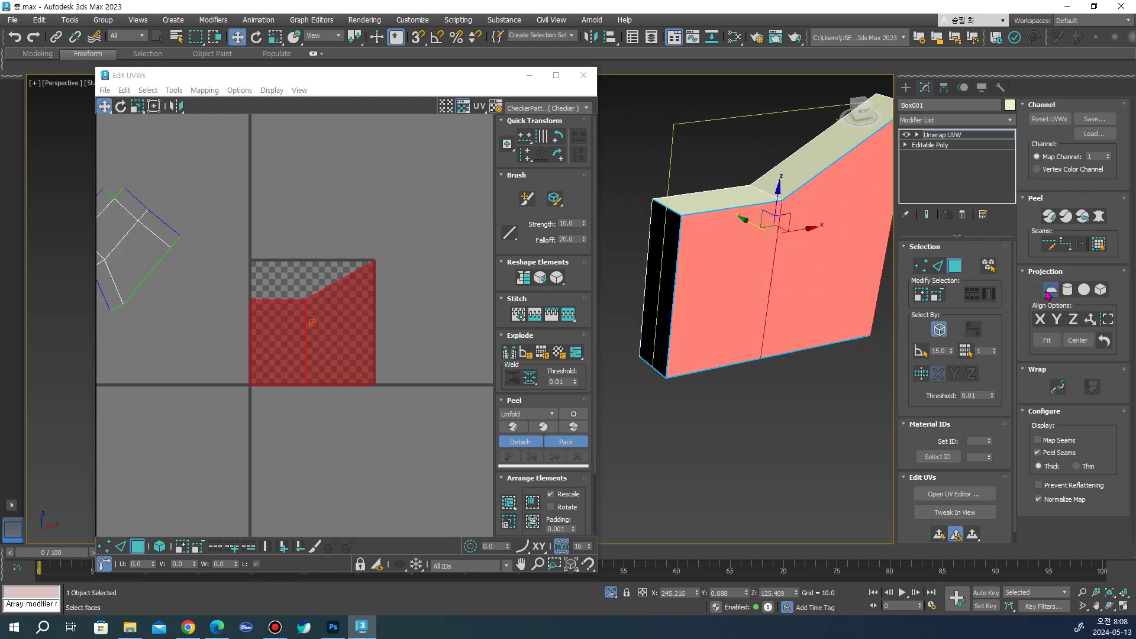
click(1082, 221)
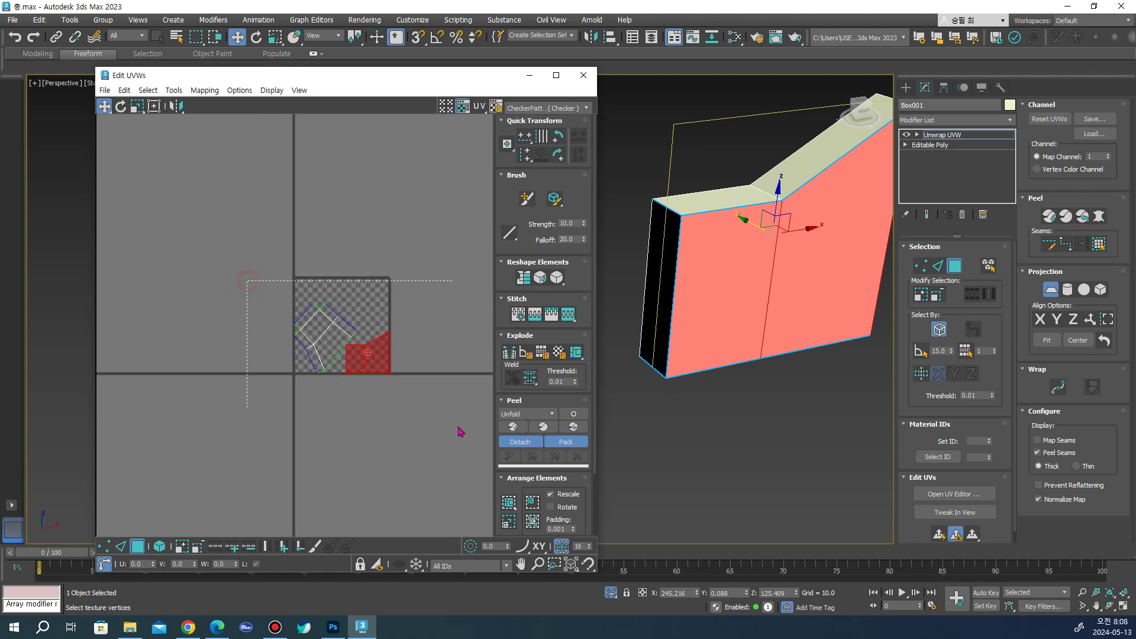
Move the peeled UV shells out of the checker square
click(1051, 290)
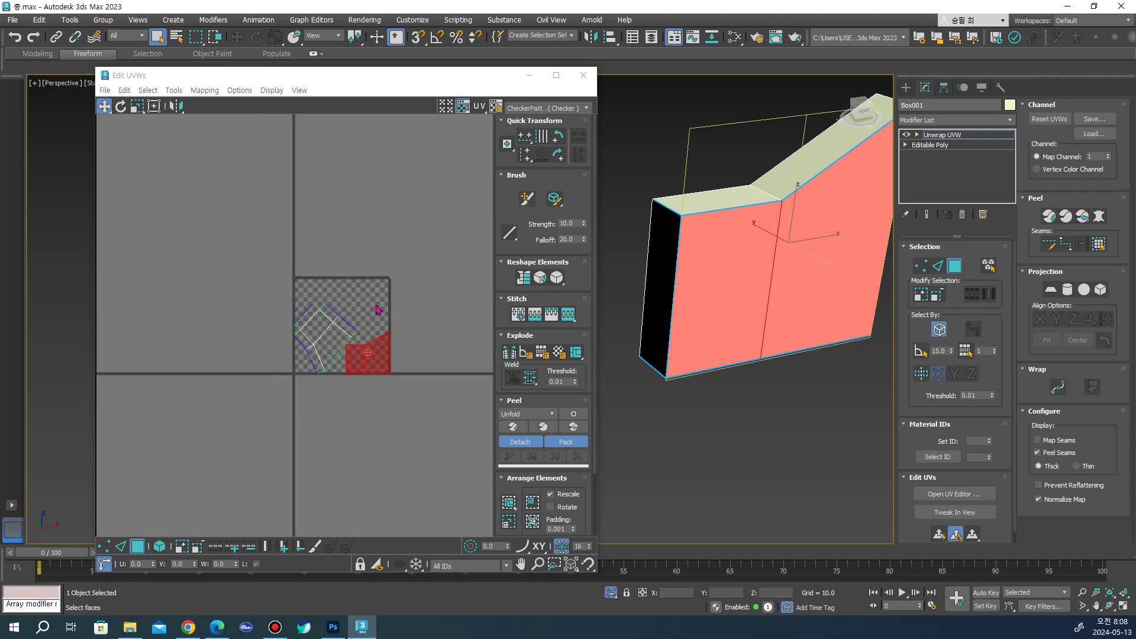
scroll(336, 312, down, 1)
drag(261, 293, 456, 408)
middle_drag(455, 408, 355, 365)
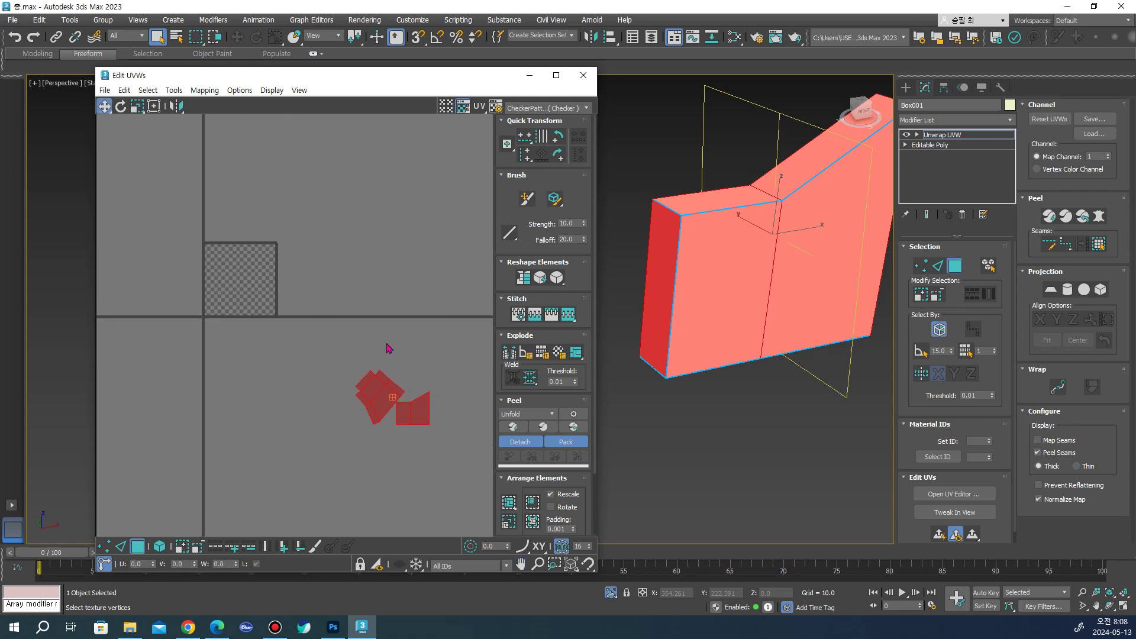
click(387, 350)
scroll(376, 375, up, 1)
mouse_move(317, 362)
mouse_down()
mouse_move(403, 450)
mouse_move(375, 392)
mouse_up()
Planar-project all of Box001's faces and peel them into one relaxed island
key(ctrl+a)
alt+middle_drag(696, 299, 769, 296)
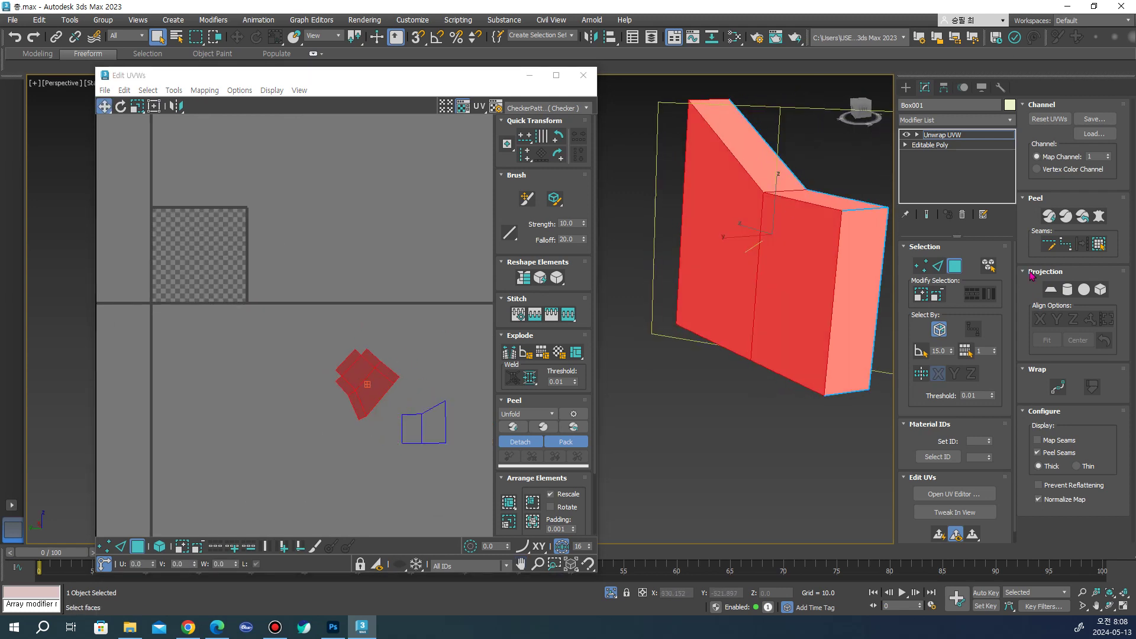
click(1055, 290)
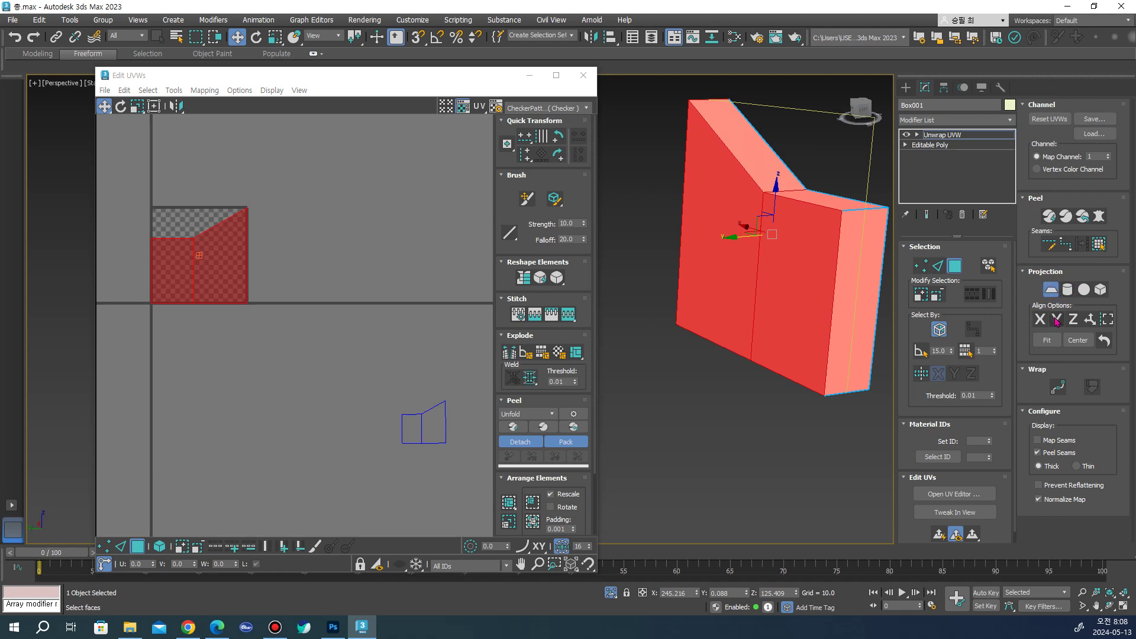
click(1082, 220)
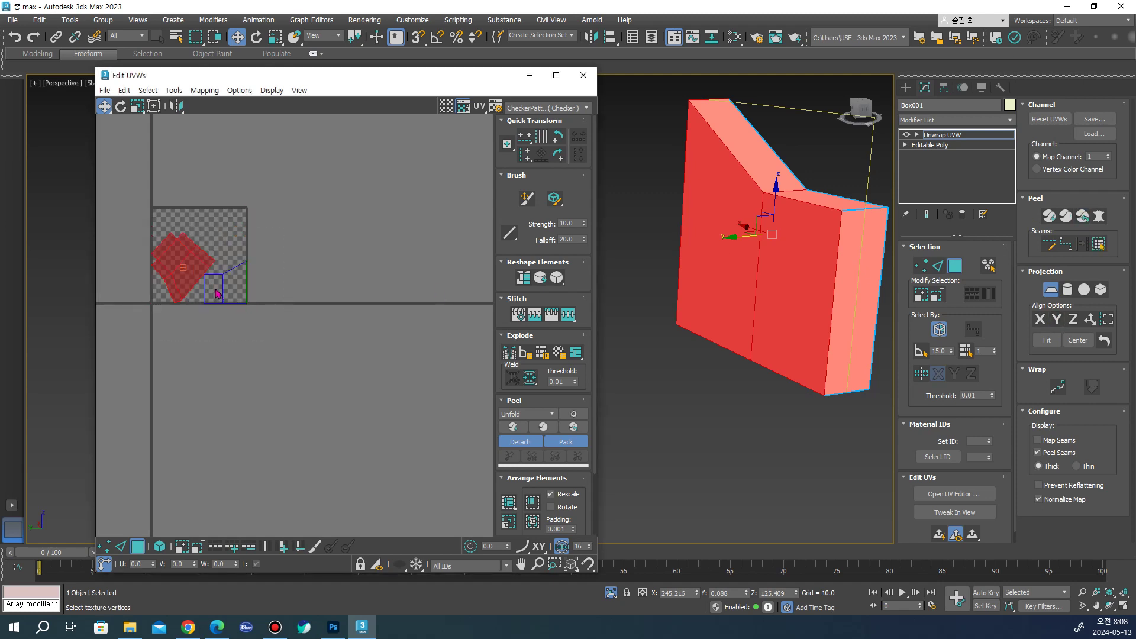
click(1047, 292)
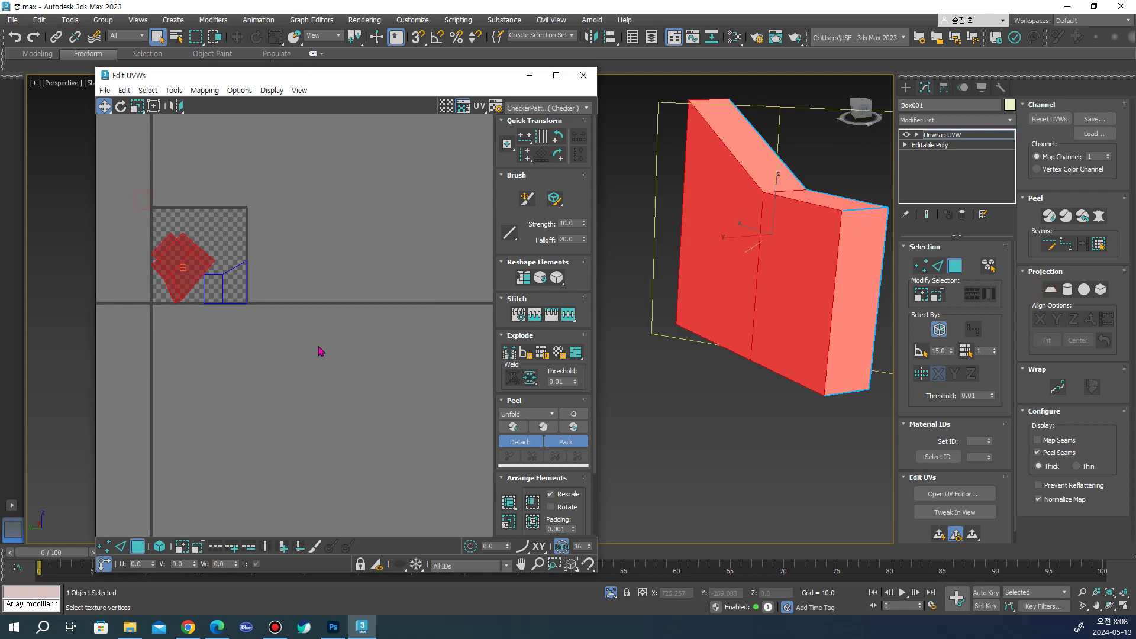
click(300, 349)
Move all islands to the lower right, close Edit UVWs and exit isolation
key(ctrl+a)
drag(195, 267, 436, 421)
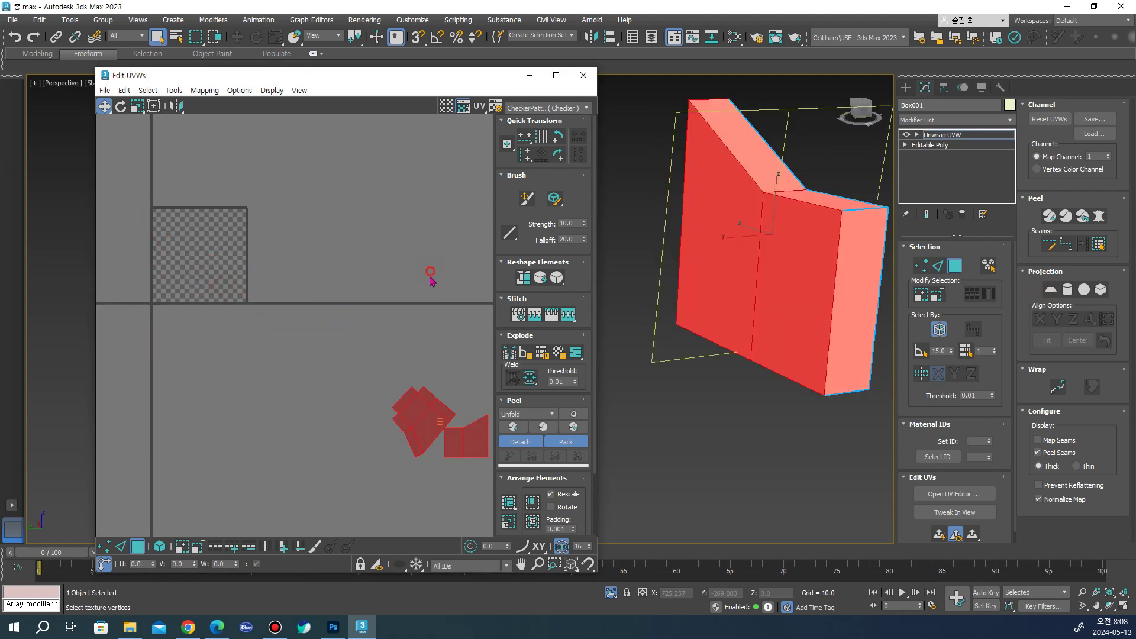
click(603, 79)
click(583, 75)
click(905, 88)
key(alt+q)
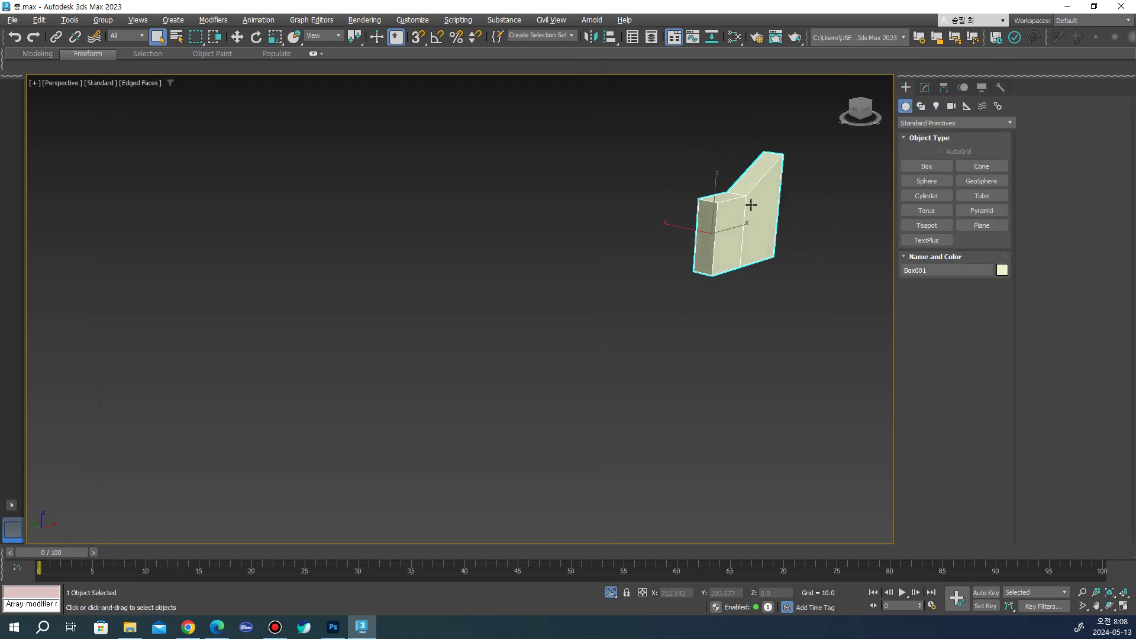
Select the top rod Cylinder002 and isolate it with Alt+Q
click(666, 254)
scroll(629, 256, down, 2)
mouse_move(629, 256)
alt+middle_down()
mouse_move(510, 280)
mouse_move(634, 271)
alt+middle_up()
scroll(634, 271, down, 2)
click(635, 271)
scroll(635, 271, up, 2)
key(alt+q)
mouse_move(665, 278)
alt+middle_down()
mouse_move(599, 278)
mouse_move(748, 264)
alt+middle_up()
Add Unwrap UVW to Cylinder002, turn off Map Seams and enable Point-to-Point Seams
click(924, 87)
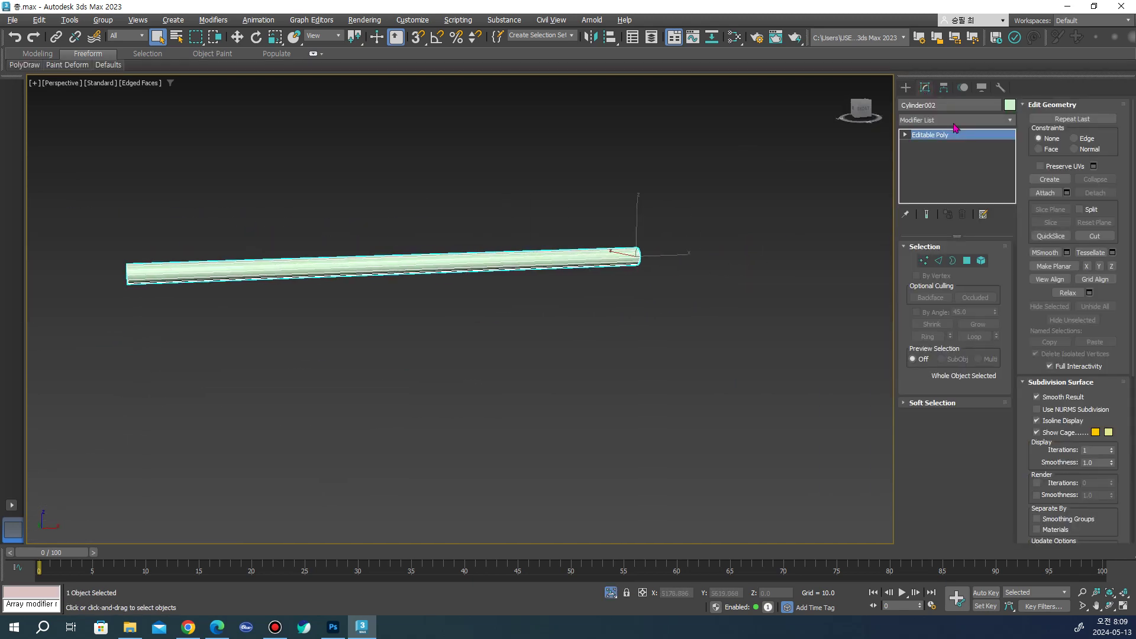
click(952, 119)
scroll(953, 202, down, 10)
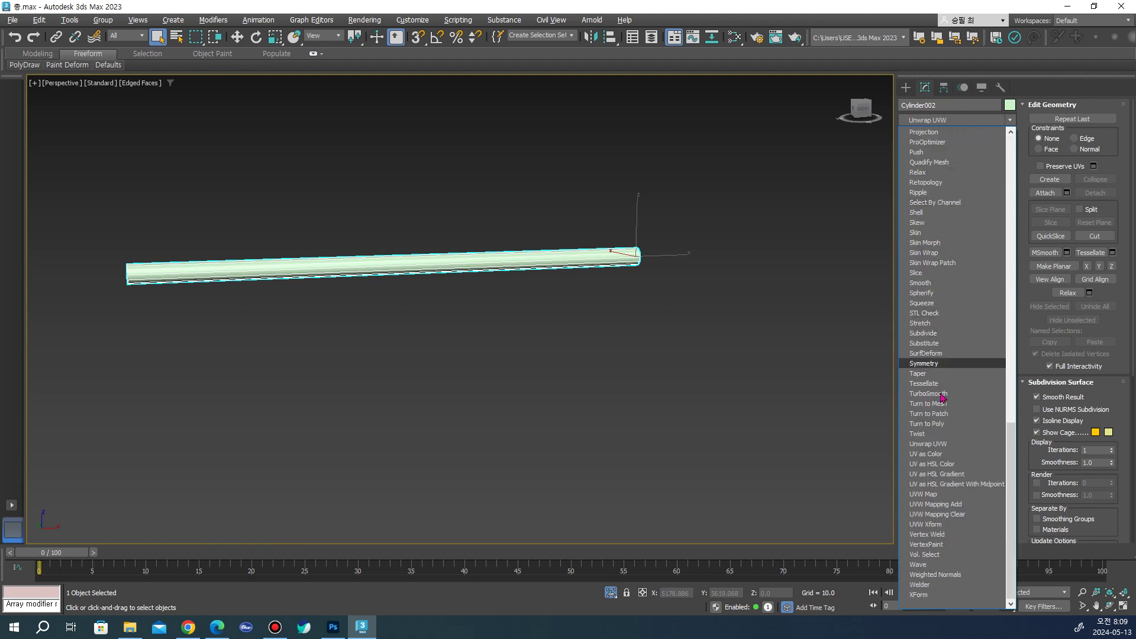
click(936, 444)
alt+middle_drag(693, 327, 1018, 432)
click(1054, 442)
click(1047, 244)
mouse_move(560, 297)
alt+middle_down()
mouse_move(325, 326)
mouse_move(325, 338)
mouse_move(347, 258)
mouse_move(467, 243)
alt+middle_up()
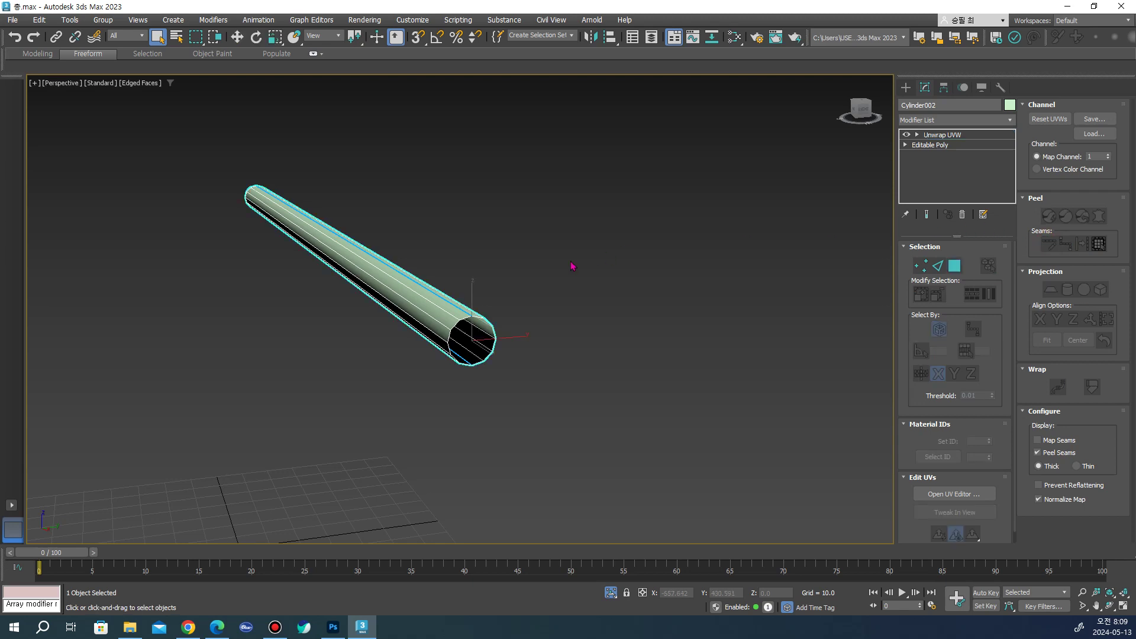
Planar-project all of the rod's faces aligned to Y and peel them
click(461, 307)
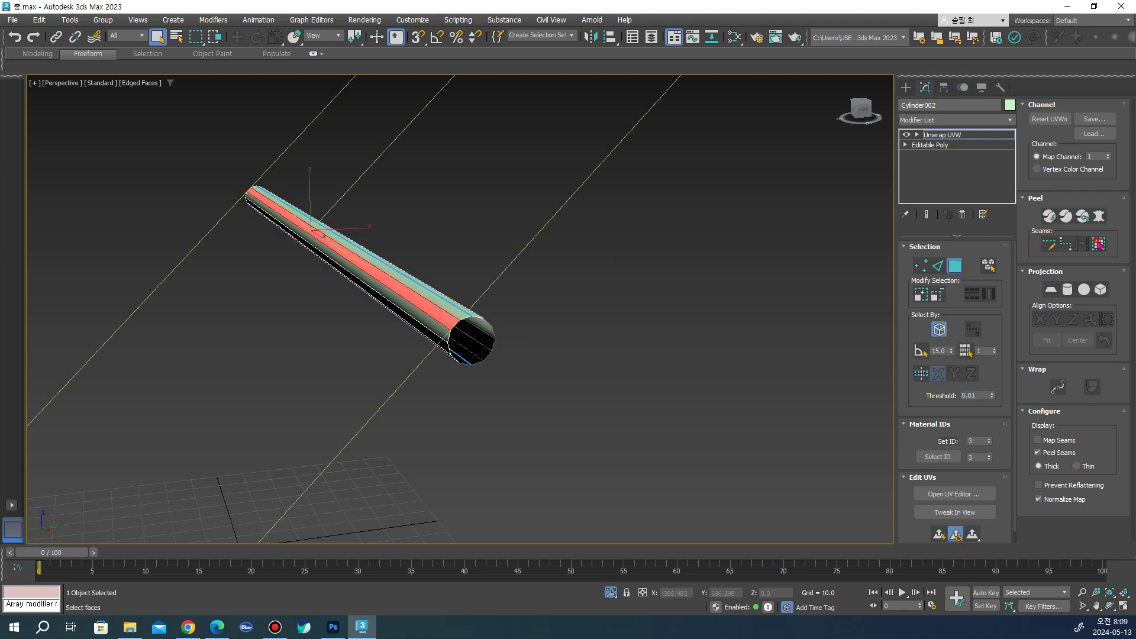
key(ctrl+a)
click(1052, 291)
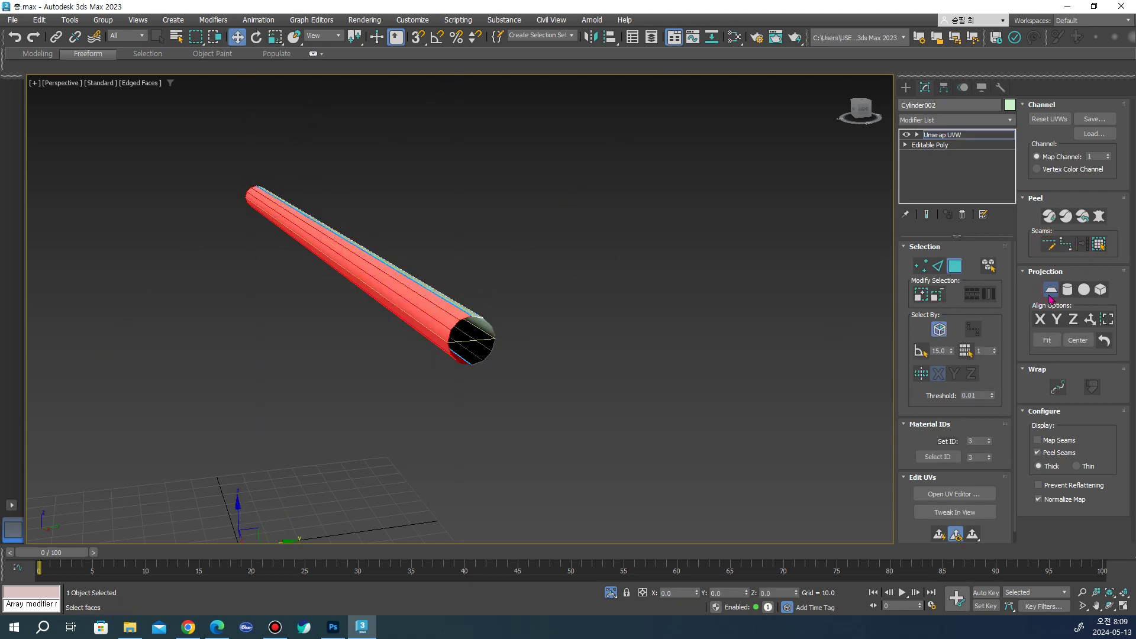
click(1056, 320)
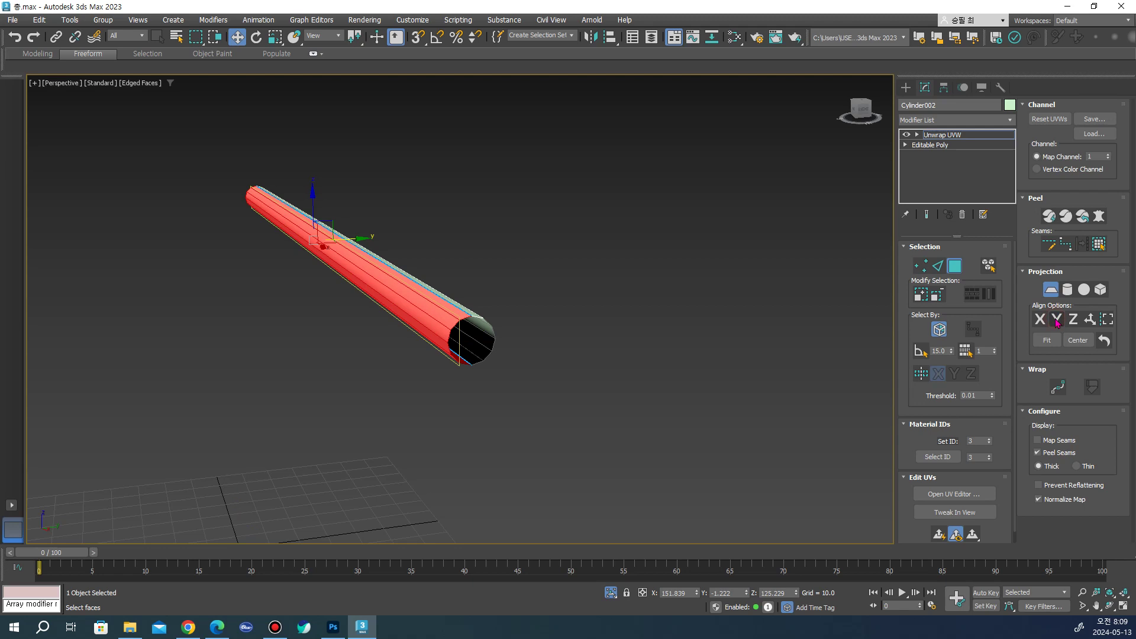
click(1082, 217)
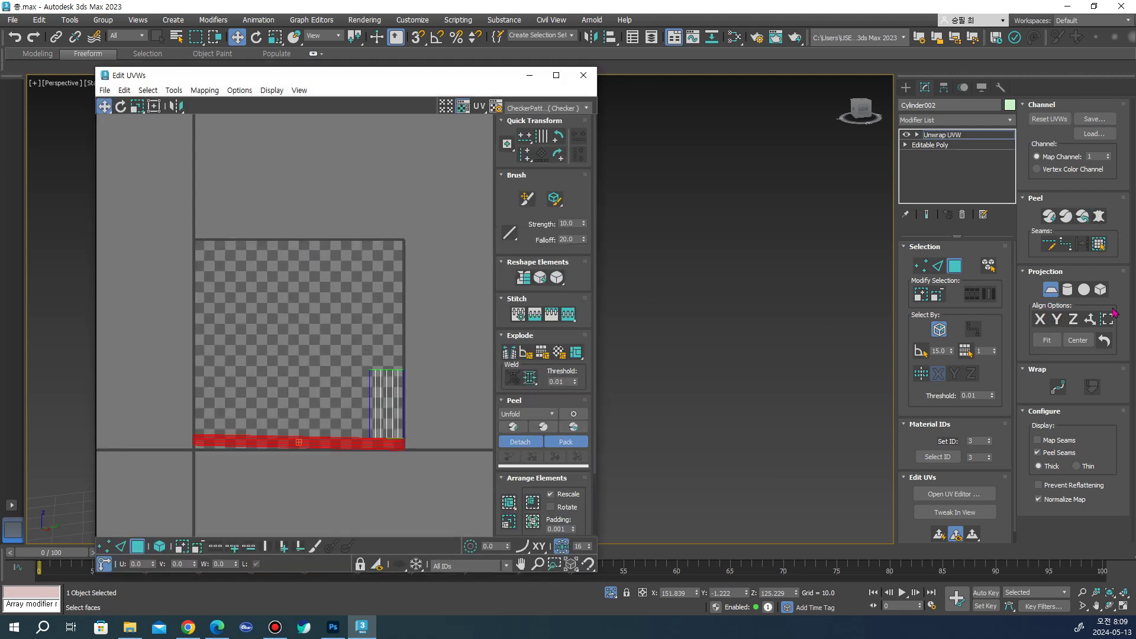
click(1051, 289)
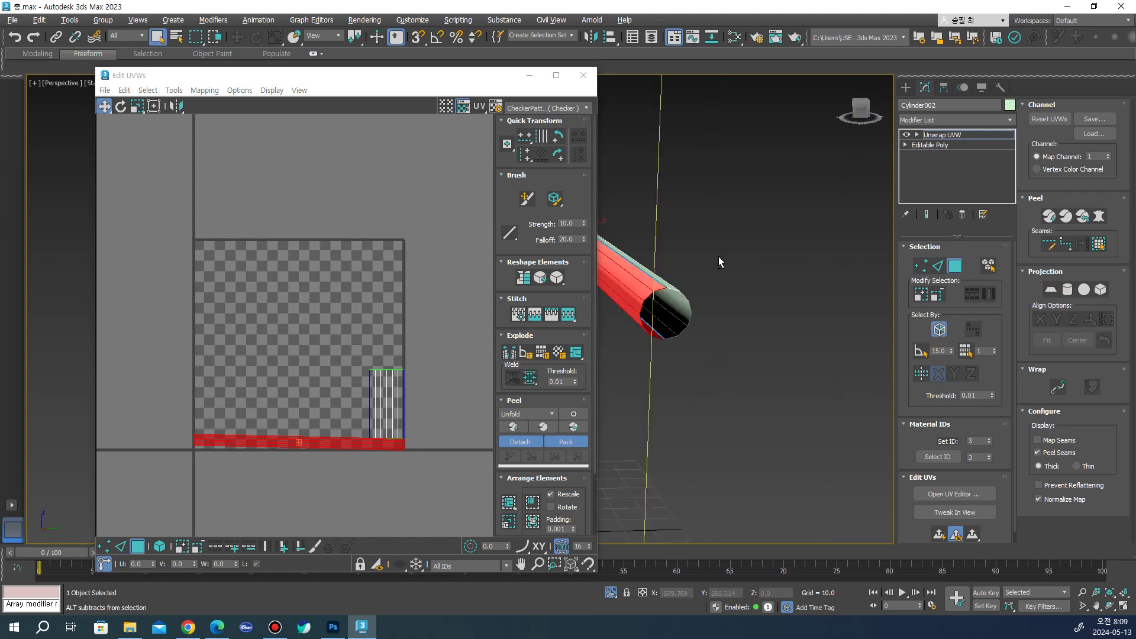
Select the remaining UV block, planar-project it and peel it into a flat strip
alt+middle_drag(733, 268, 773, 261)
click(786, 233)
scroll(789, 236, down, 5)
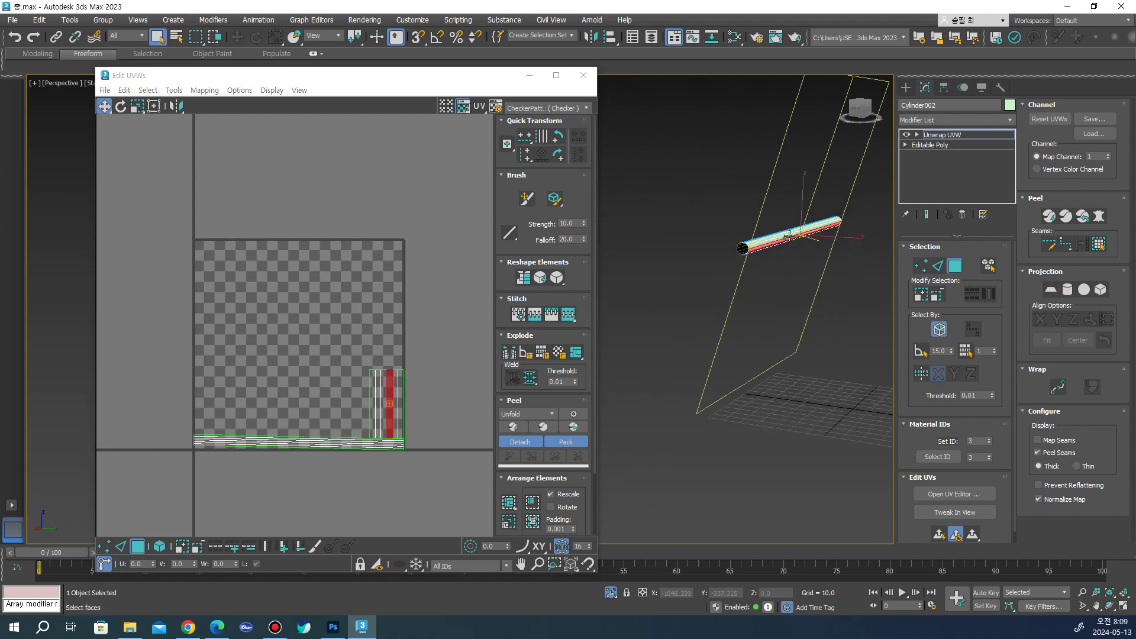
click(1098, 246)
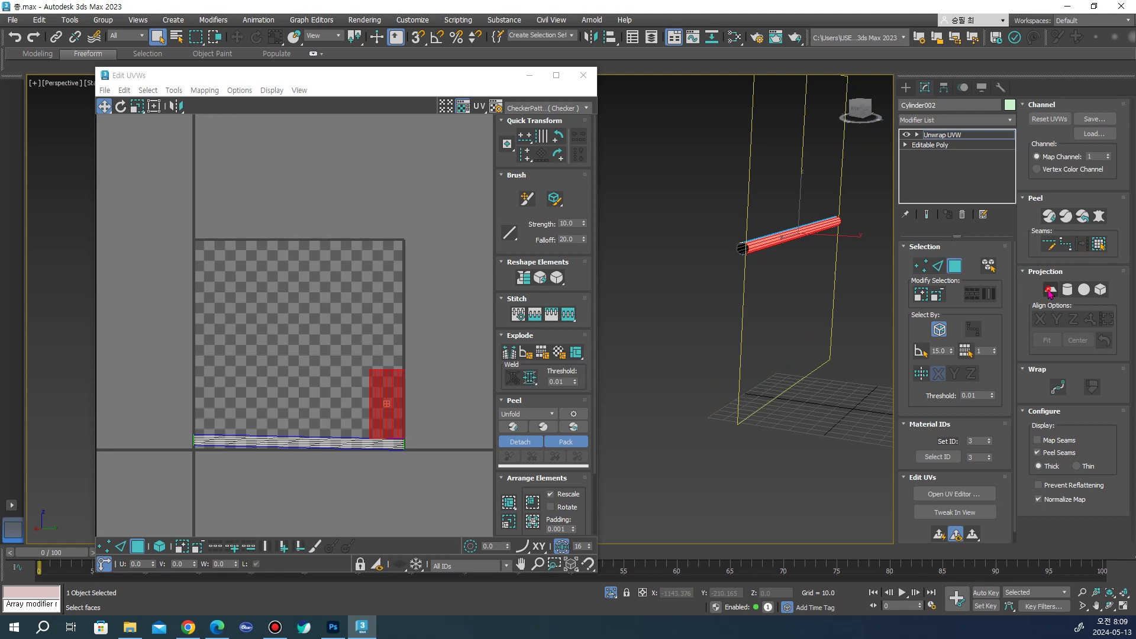
click(1049, 291)
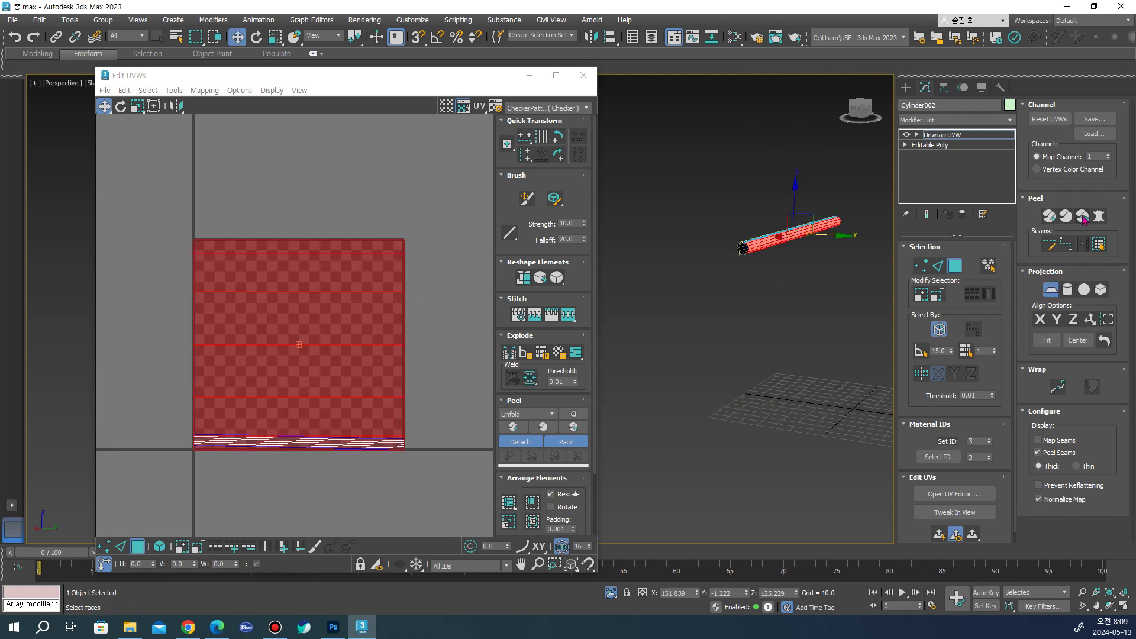
click(1082, 217)
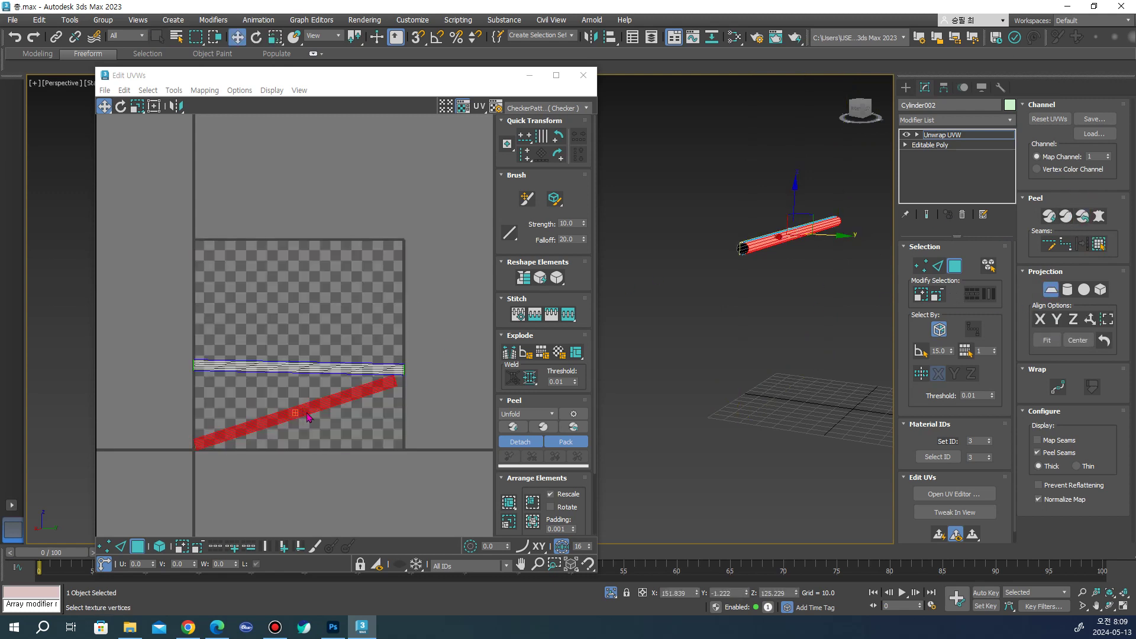
scroll(273, 334, down, 2)
click(1051, 289)
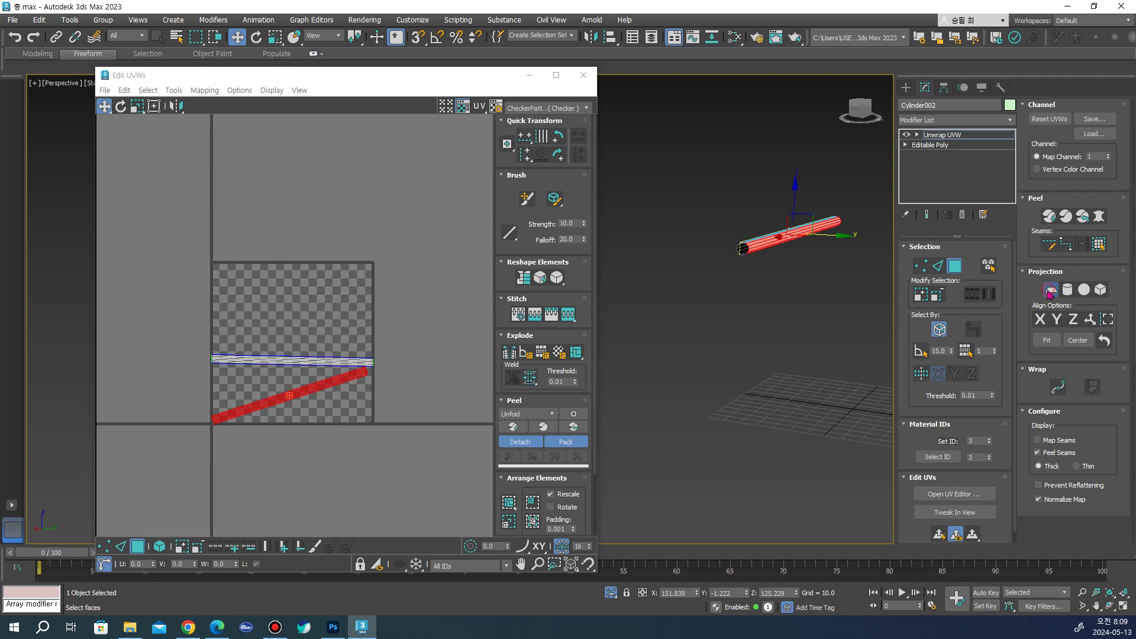
Move both UV strips together as one group and close Edit UVWs
drag(155, 304, 384, 482)
scroll(329, 408, down, 2)
drag(324, 393, 490, 466)
click(582, 75)
Unhide all objects, then select and isolate the lower rod Cylinder003
alt+middle_drag(740, 261, 707, 260)
right_click(707, 260)
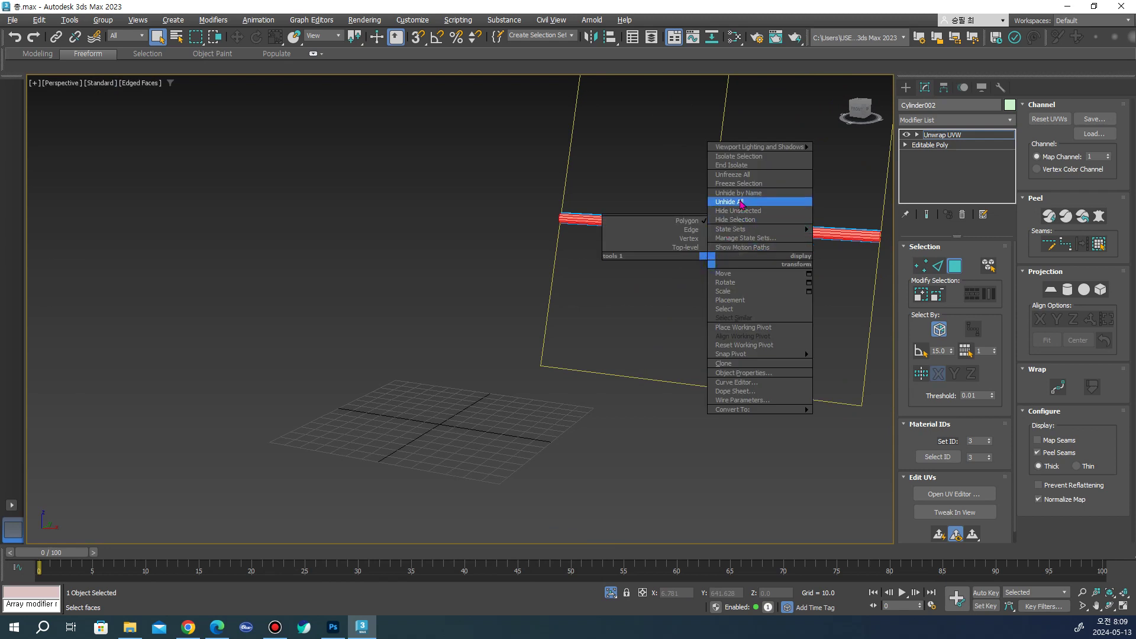
click(742, 205)
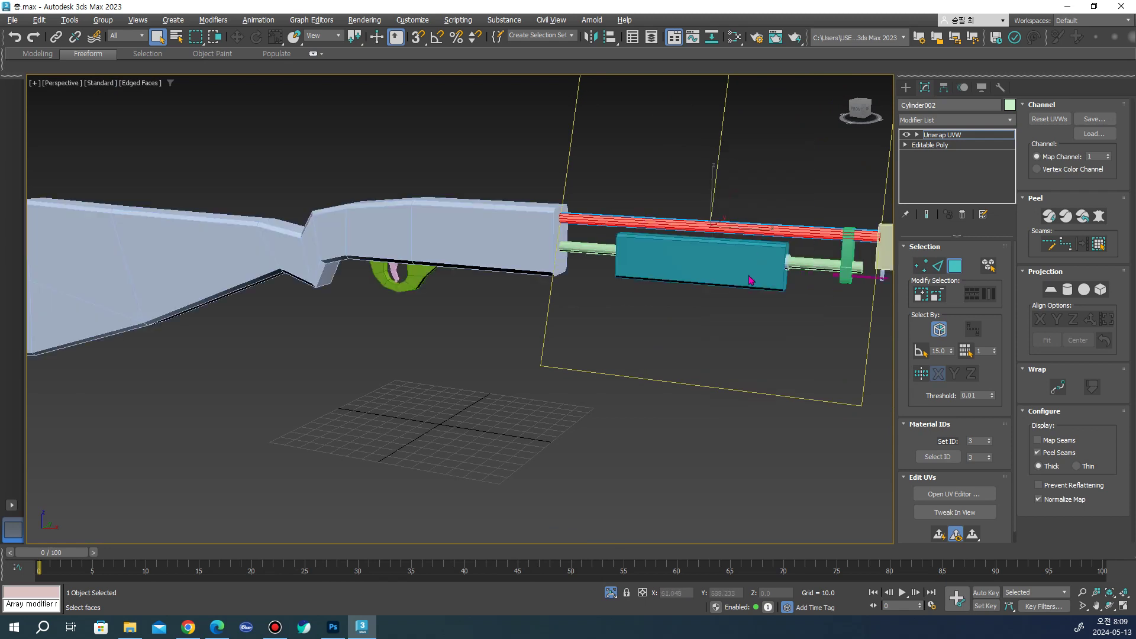
middle_drag(749, 280, 642, 284)
click(905, 87)
click(697, 281)
scroll(693, 282, up, 2)
scroll(691, 283, up, 2)
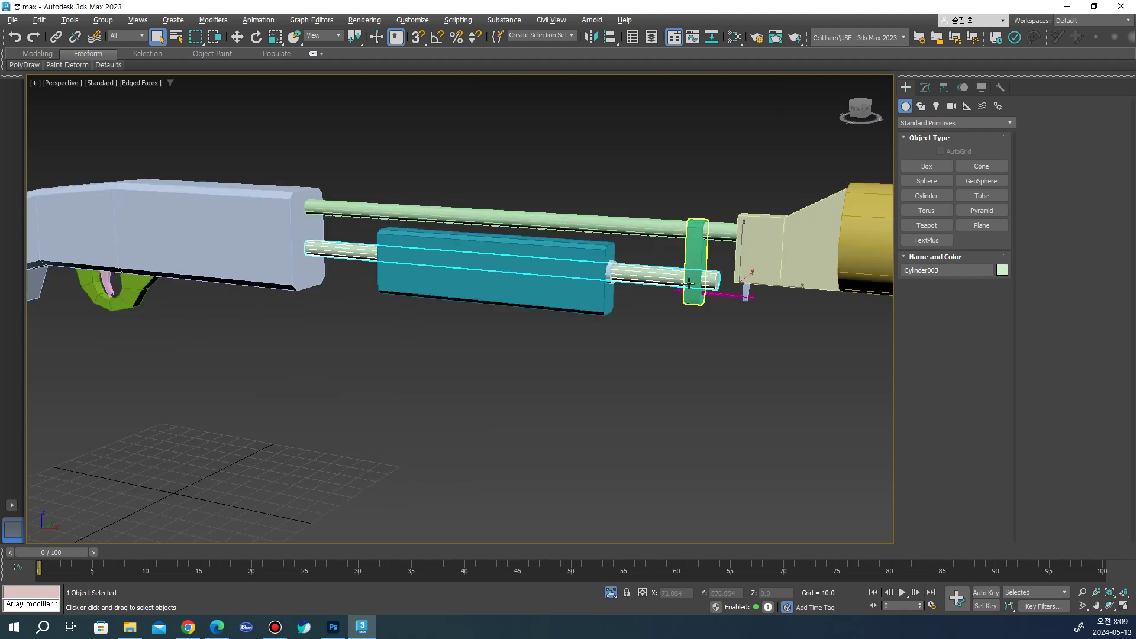
key(alt+q)
Add an Unwrap UVW modifier to Cylinder003
click(924, 87)
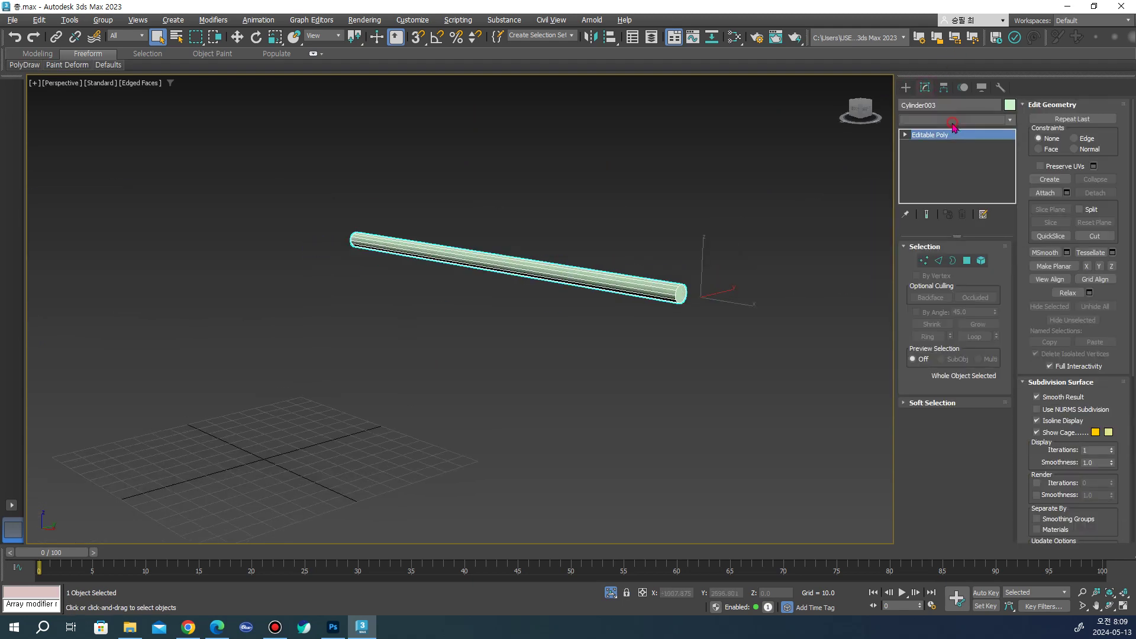
click(952, 126)
scroll(947, 296, down, 10)
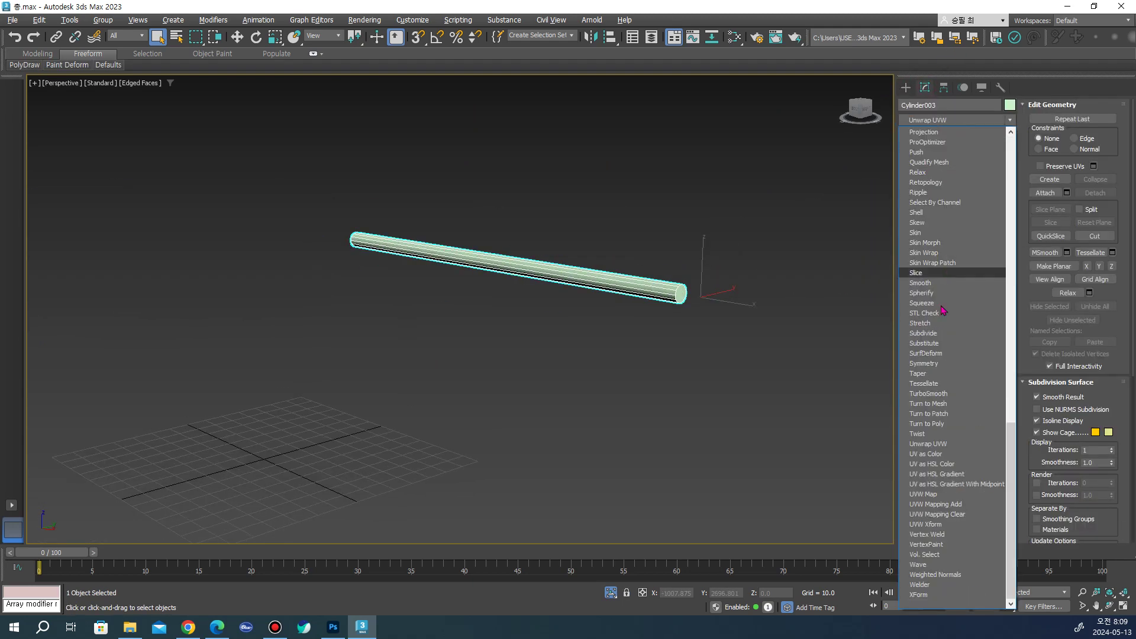
click(947, 444)
Trace a point-to-point seam around the rod's end-cap rim, with map seams hidden
click(1064, 246)
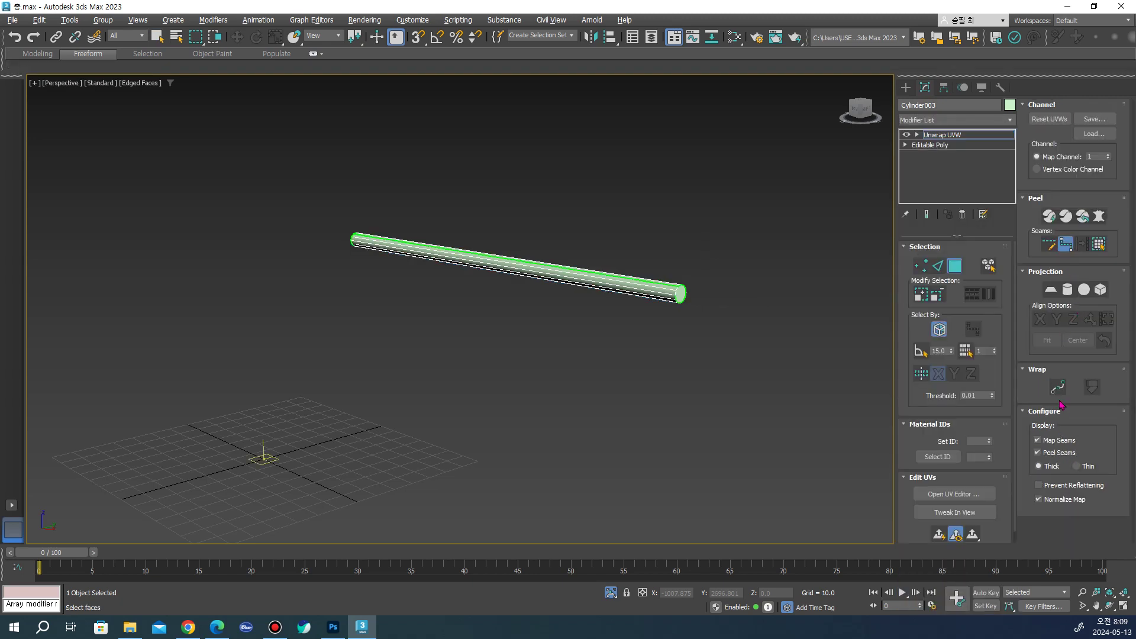
click(1059, 440)
scroll(627, 228, up, 3)
scroll(629, 199, up, 2)
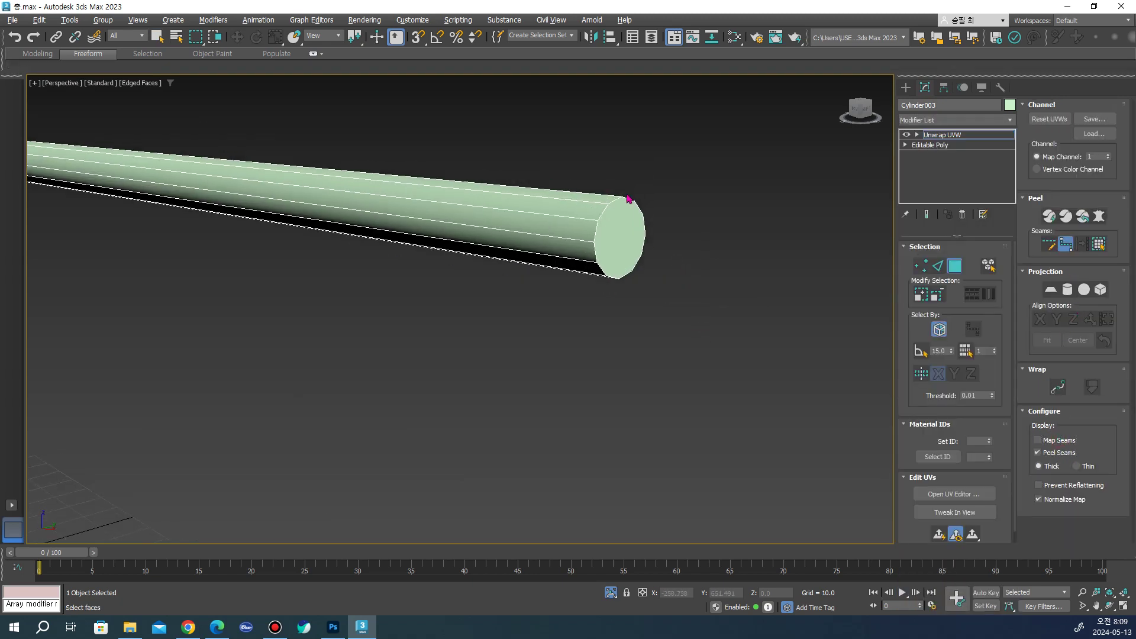
click(615, 202)
click(598, 252)
click(644, 227)
click(1048, 244)
mouse_move(568, 180)
middle_down()
mouse_move(594, 272)
mouse_move(563, 212)
mouse_move(510, 188)
mouse_move(544, 202)
middle_up()
scroll(605, 279, down, 4)
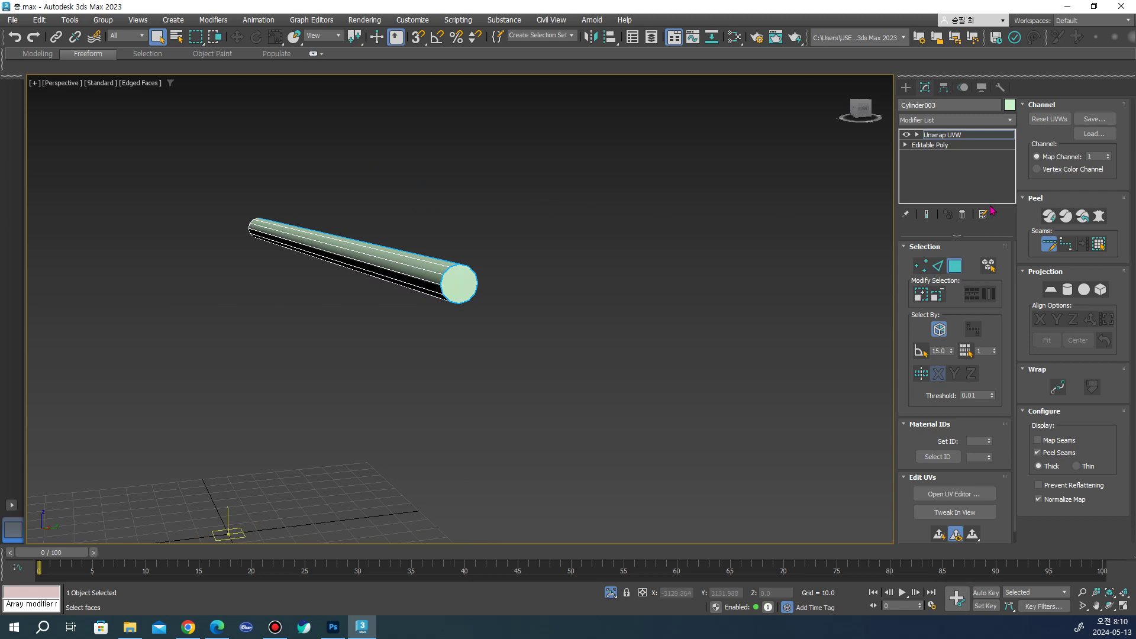
Select the rod's side faces, planar-project them and open the UV Editor
click(414, 269)
click(1095, 243)
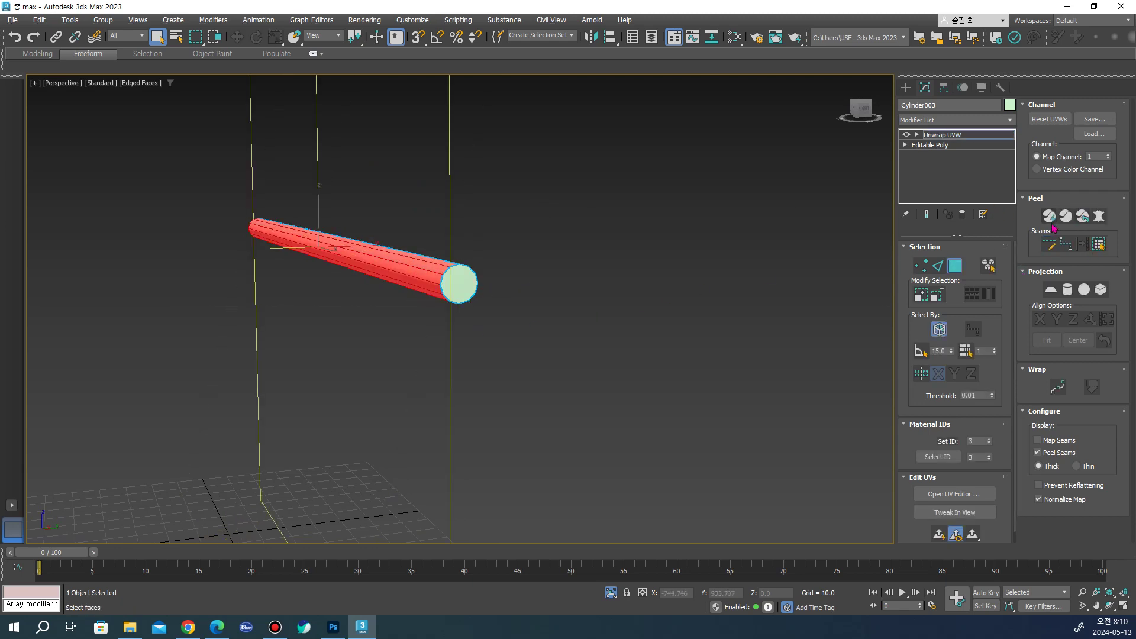
middle_drag(670, 323, 732, 317)
click(1051, 290)
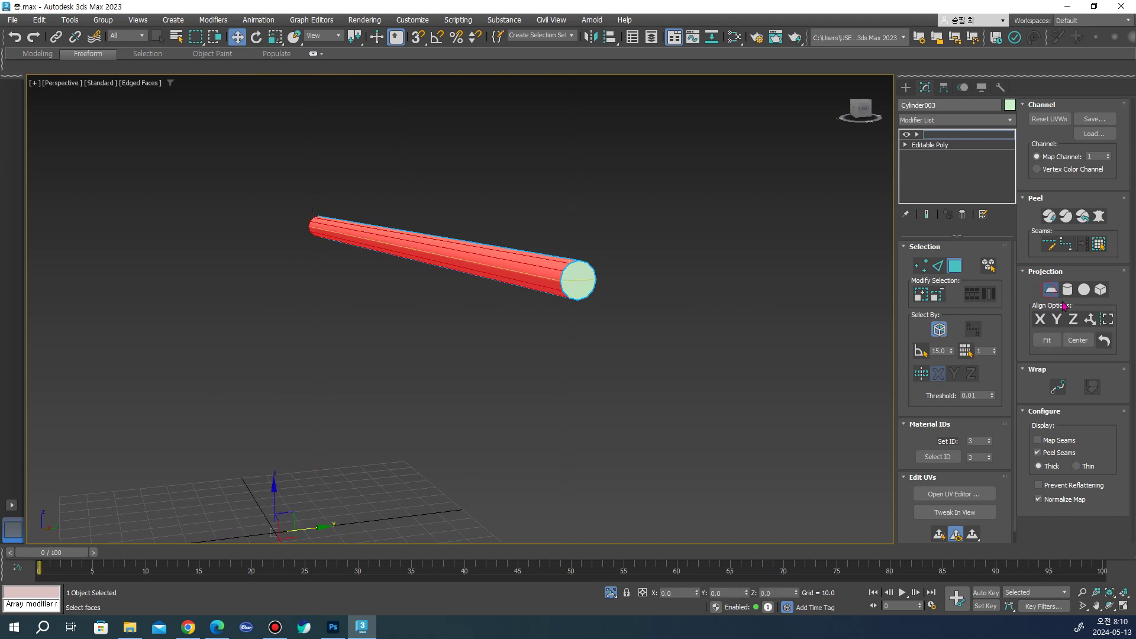
click(1083, 216)
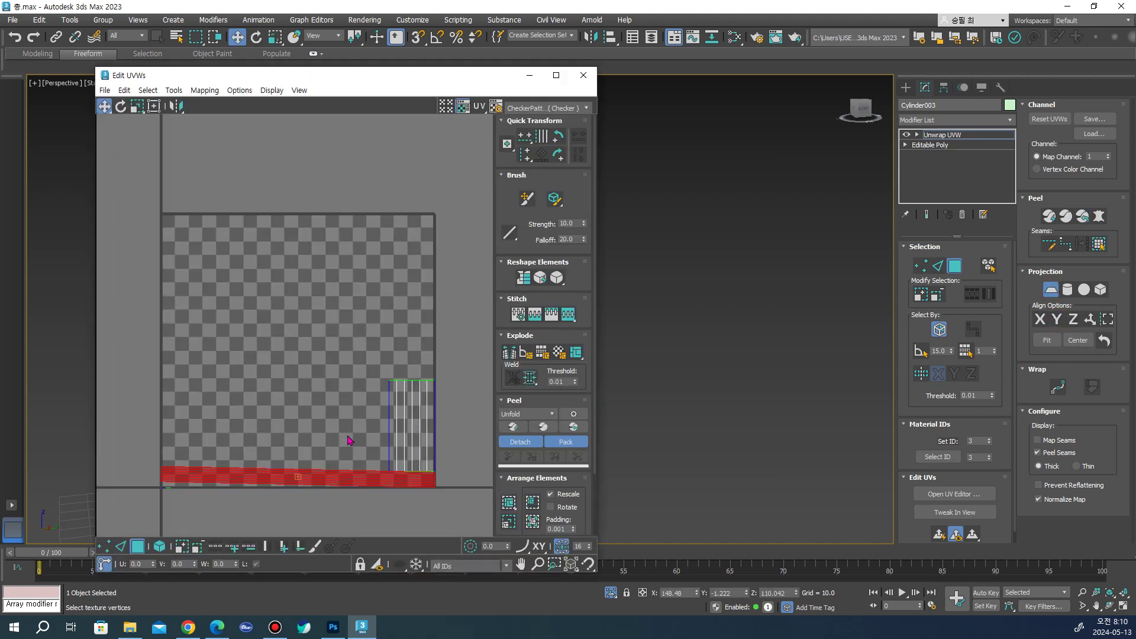
click(1051, 290)
Reselect the whole rod body, planar-project it and Quick Peel it into a long strip
alt+middle_drag(695, 274, 679, 270)
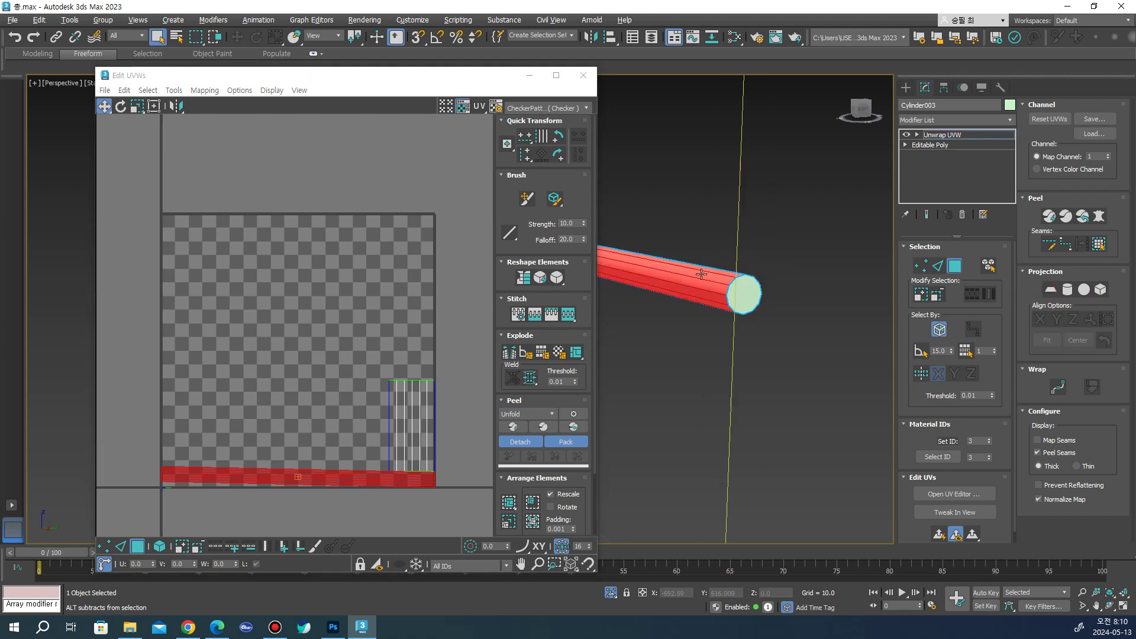
click(679, 270)
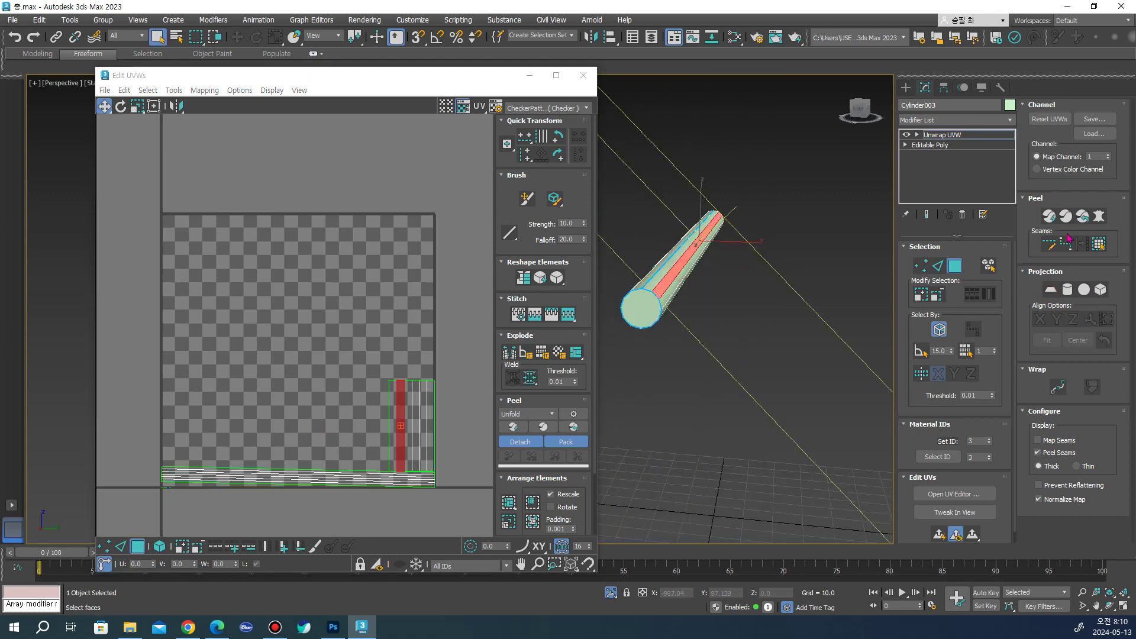
click(1095, 247)
click(1051, 291)
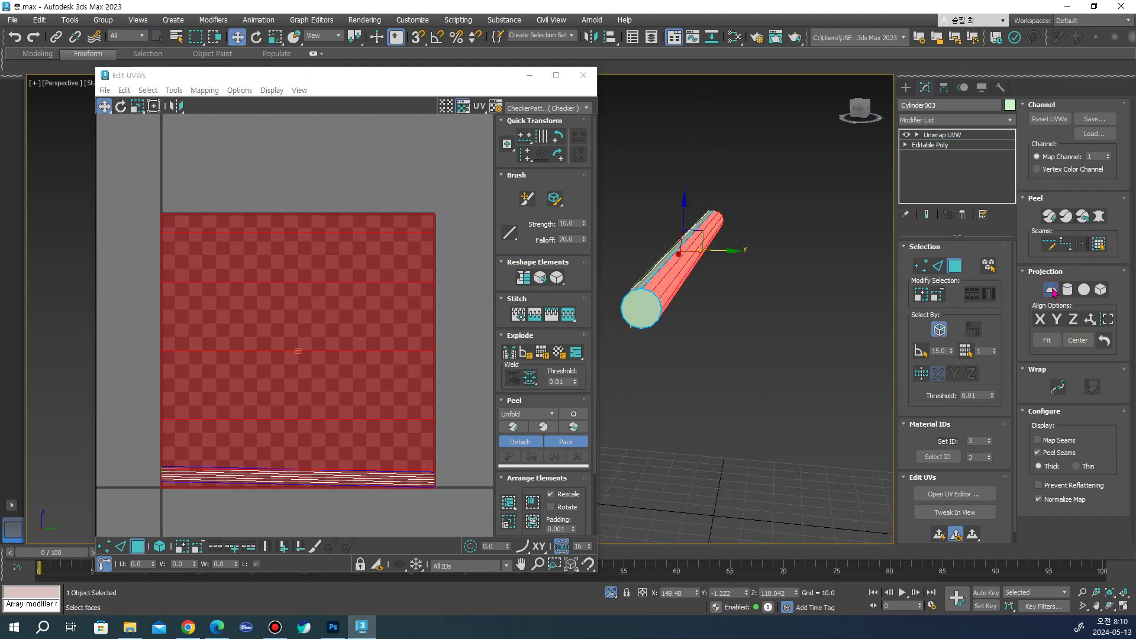
click(1085, 219)
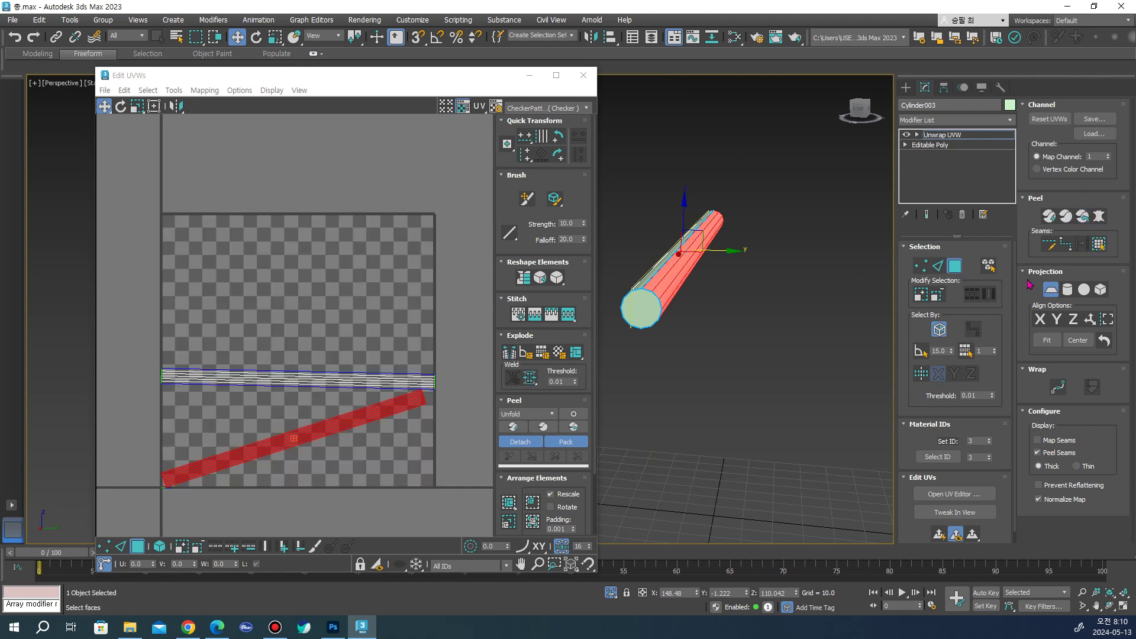
Peel the rod's end cap face flat, then close the UV editor
click(644, 306)
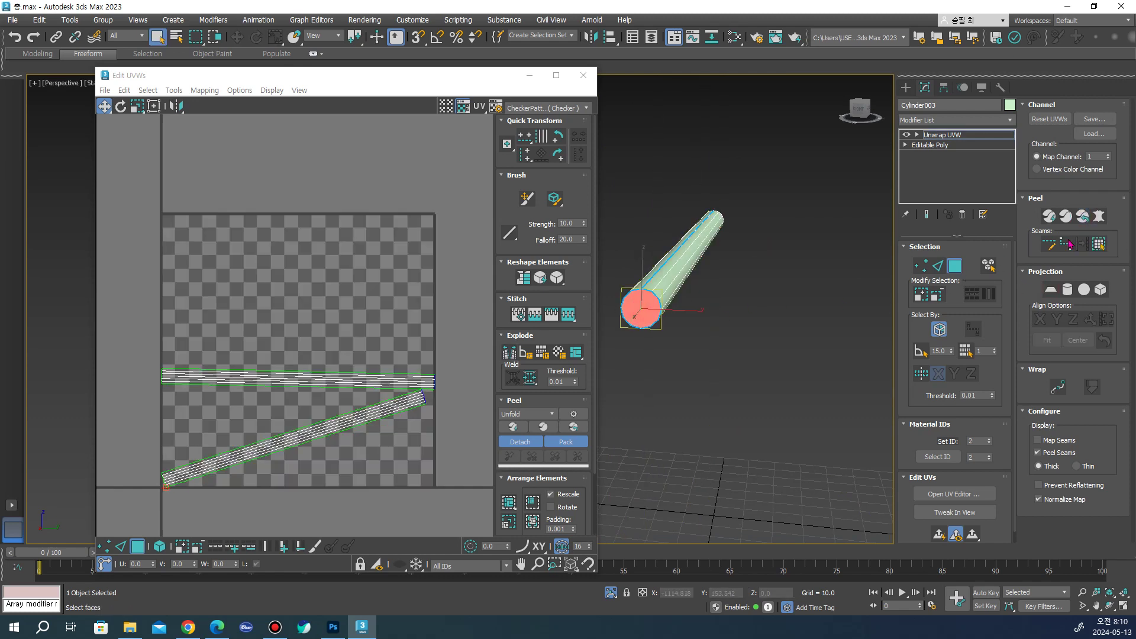
click(1082, 220)
scroll(177, 494, up, 2)
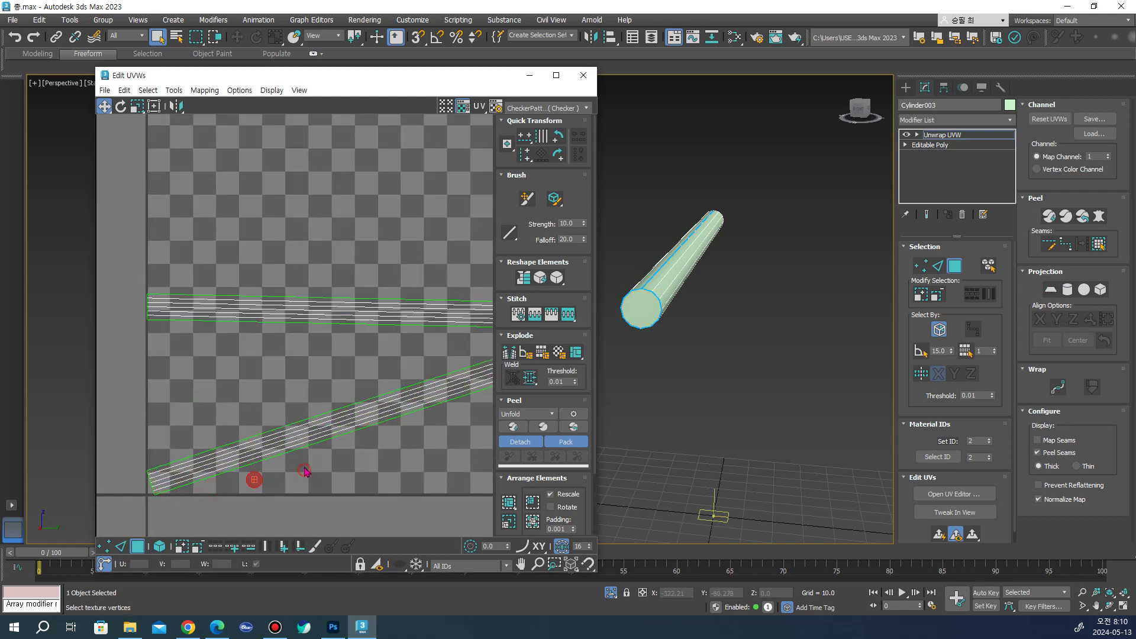
scroll(248, 476, down, 5)
mouse_move(226, 384)
mouse_down()
mouse_move(312, 475)
mouse_move(483, 532)
mouse_up()
click(408, 401)
click(582, 75)
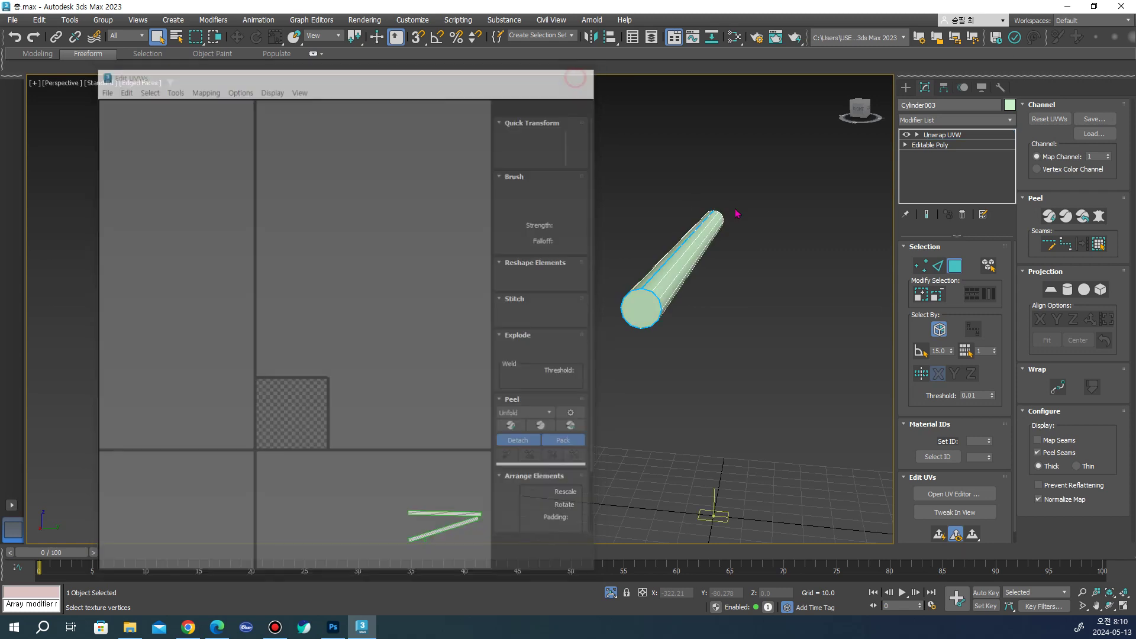
Unhide all objects, then select and isolate the green box Box002
right_click(734, 202)
click(766, 145)
scroll(603, 291, down, 5)
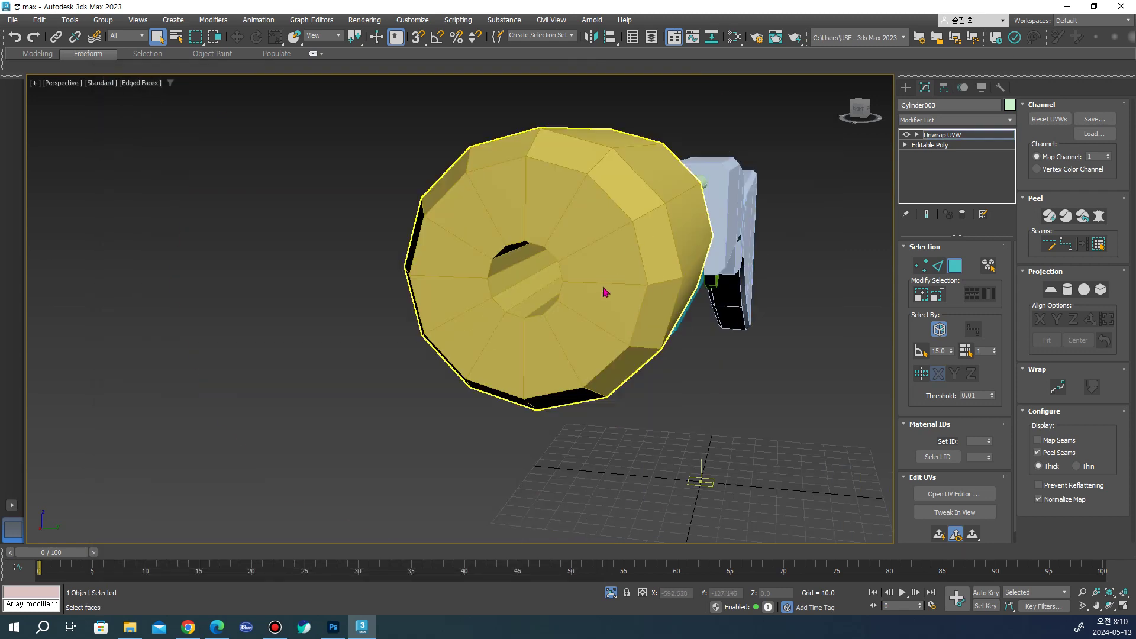
mouse_move(609, 304)
alt+middle_down()
mouse_move(696, 289)
mouse_move(613, 293)
alt+middle_up()
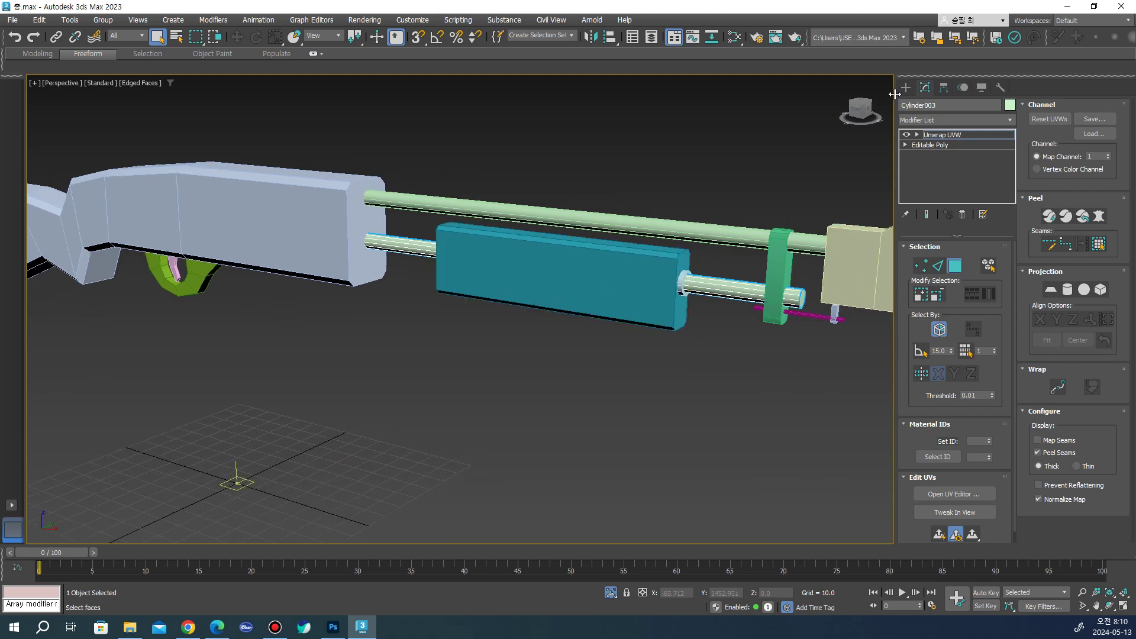
click(905, 87)
click(730, 185)
scroll(678, 288, down, 3)
scroll(679, 289, up, 5)
click(678, 288)
key(alt+q)
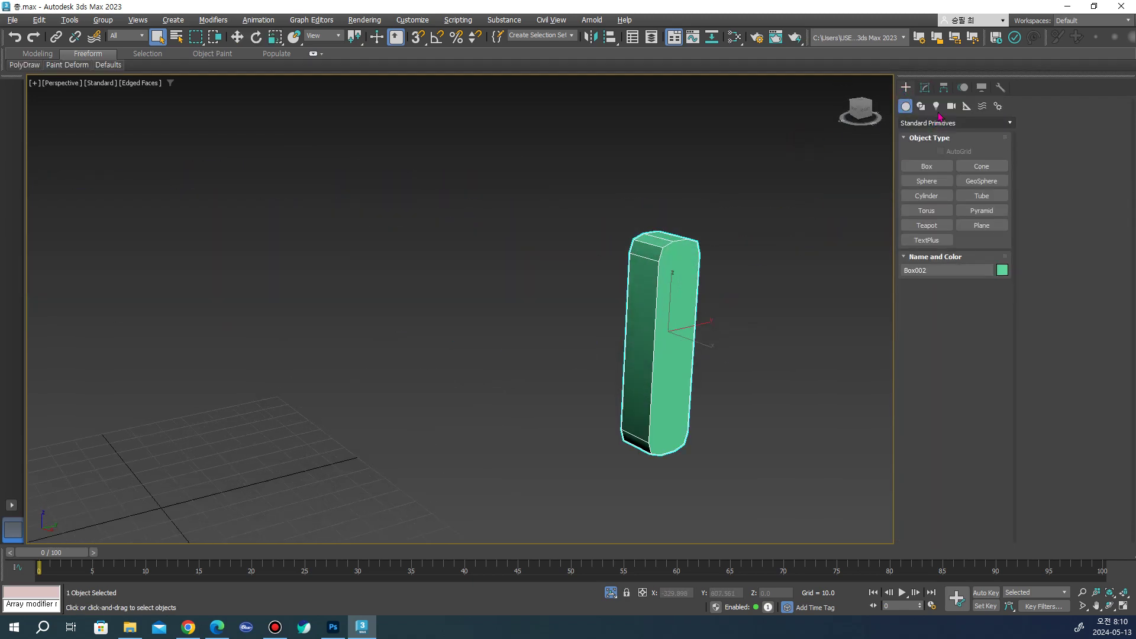
Add an Unwrap UVW modifier to Box002
click(924, 87)
click(954, 120)
text(u)
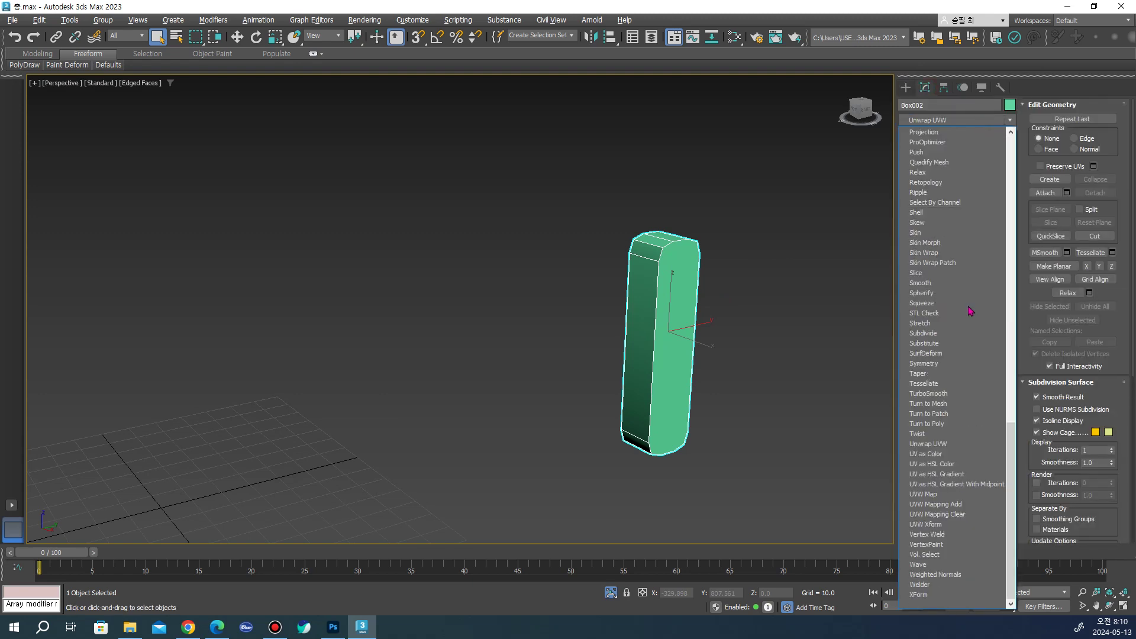
click(928, 443)
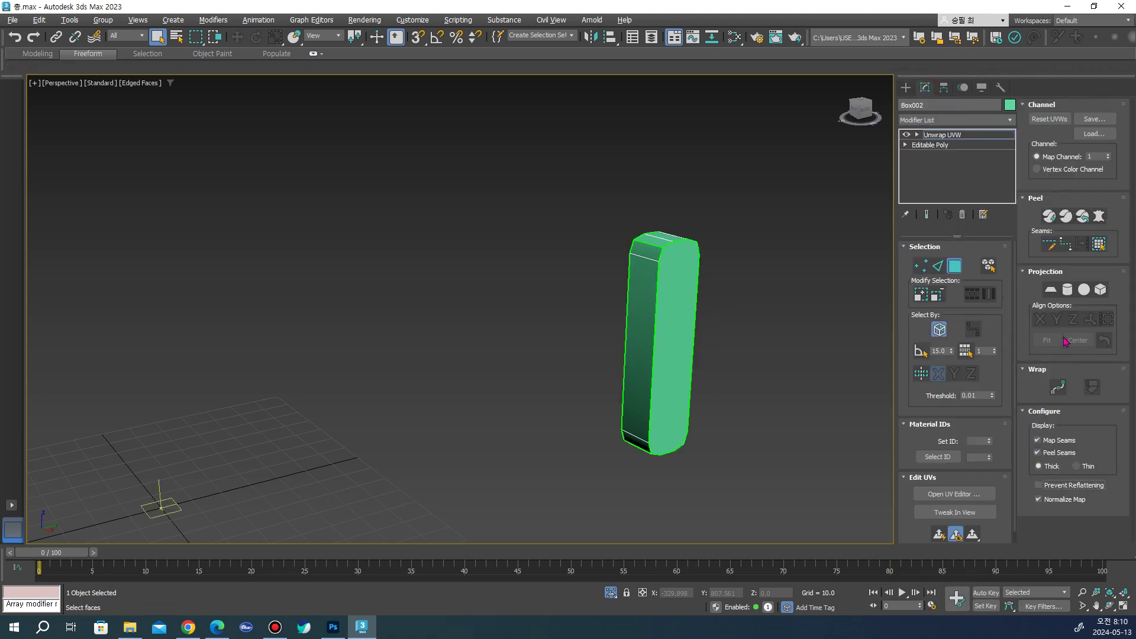
Draw point-to-point seams along the box's front-face edges and select that face
click(1065, 244)
click(1048, 438)
click(681, 242)
click(657, 454)
click(689, 410)
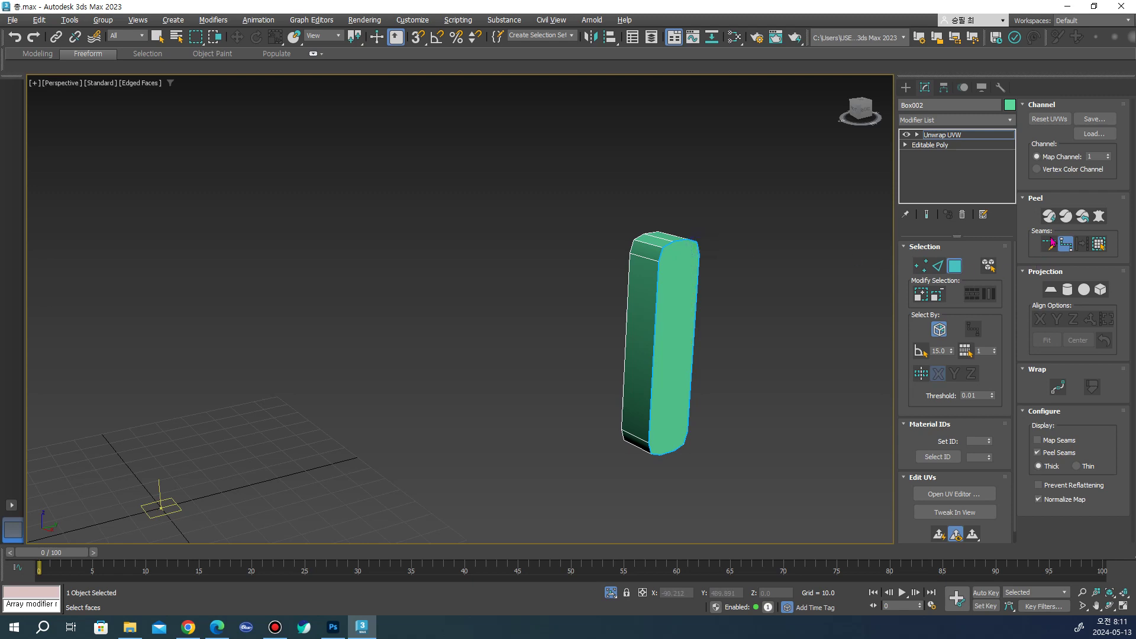
key(q)
click(676, 307)
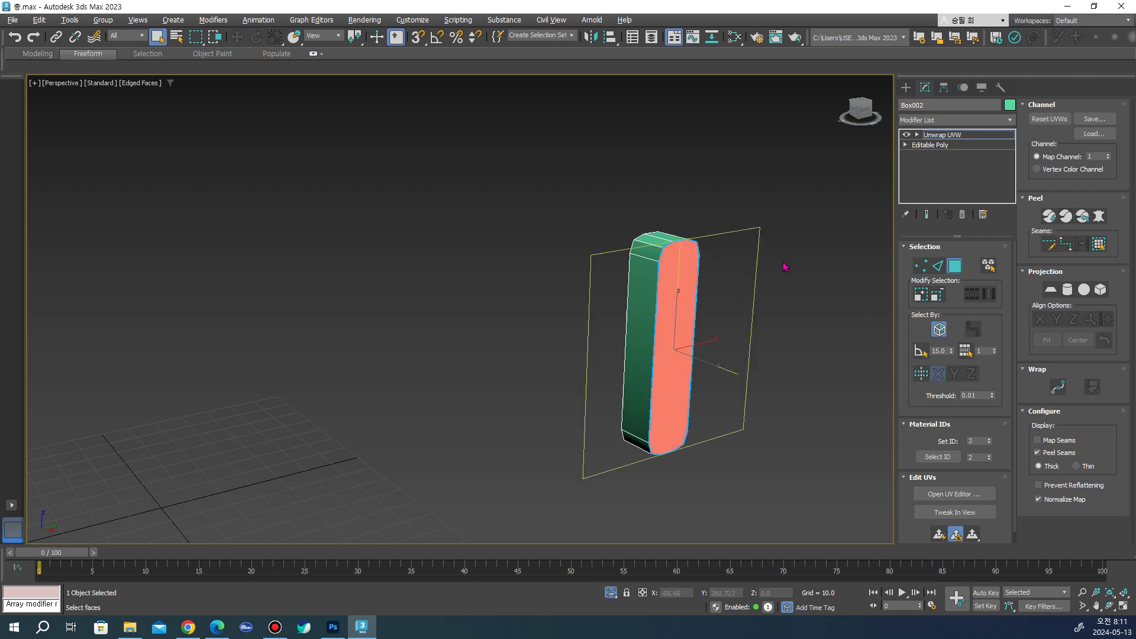
Quick Peel the front face, then select all box faces and reset the peel
click(1084, 217)
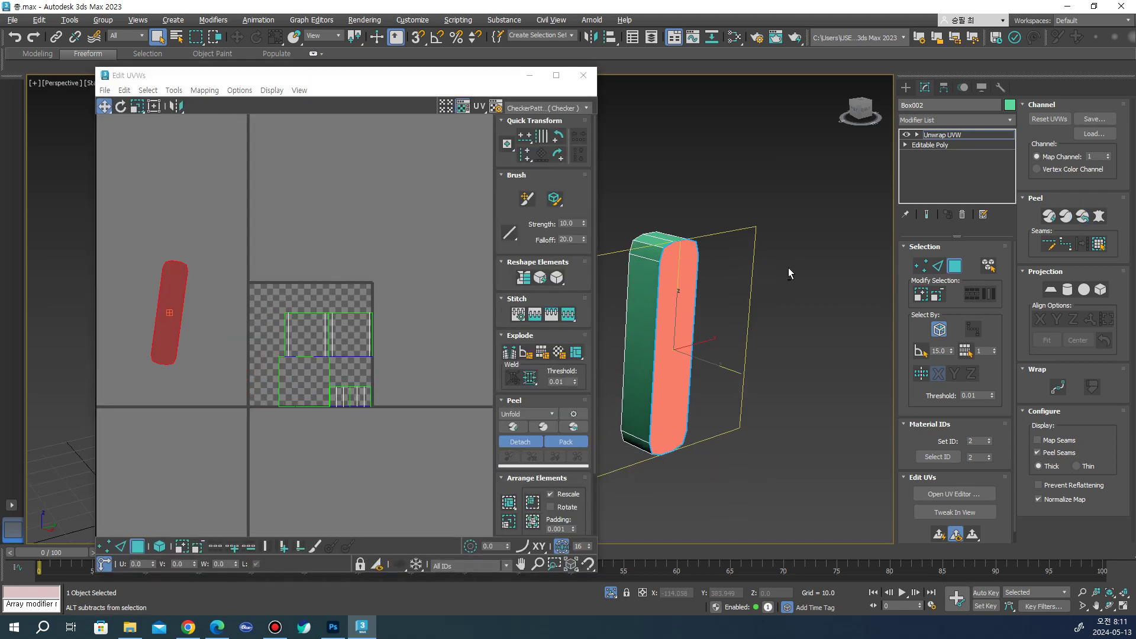
alt+middle_drag(780, 268, 710, 284)
click(661, 306)
click(1101, 248)
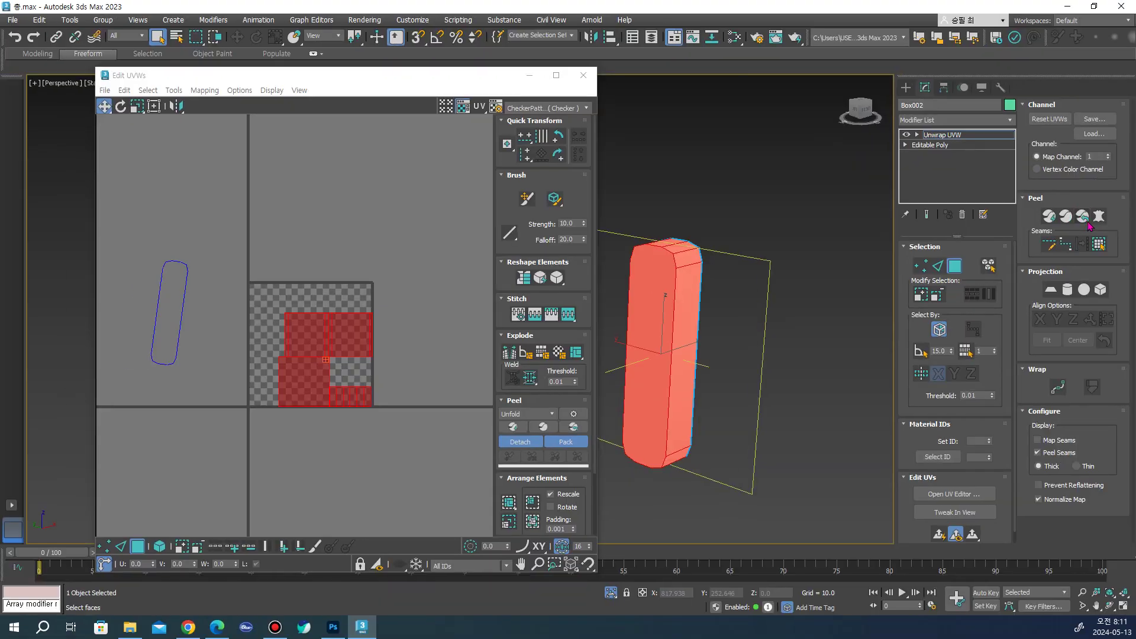
click(1082, 216)
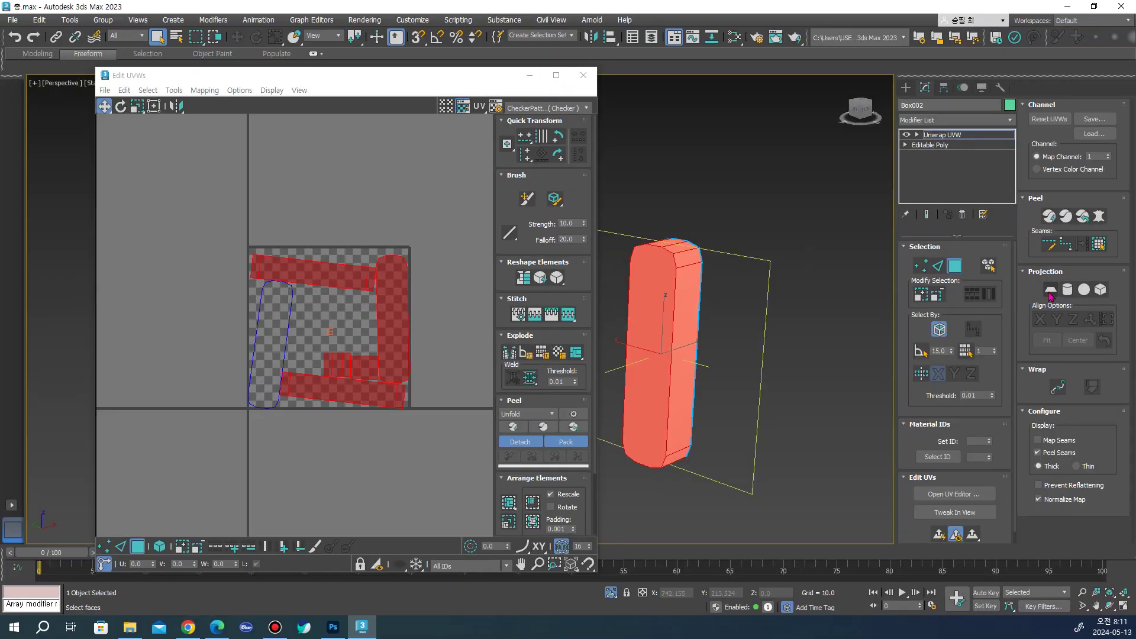
Planar-map all box faces aligned to X then Z, peel them, and select all UVs
click(1051, 293)
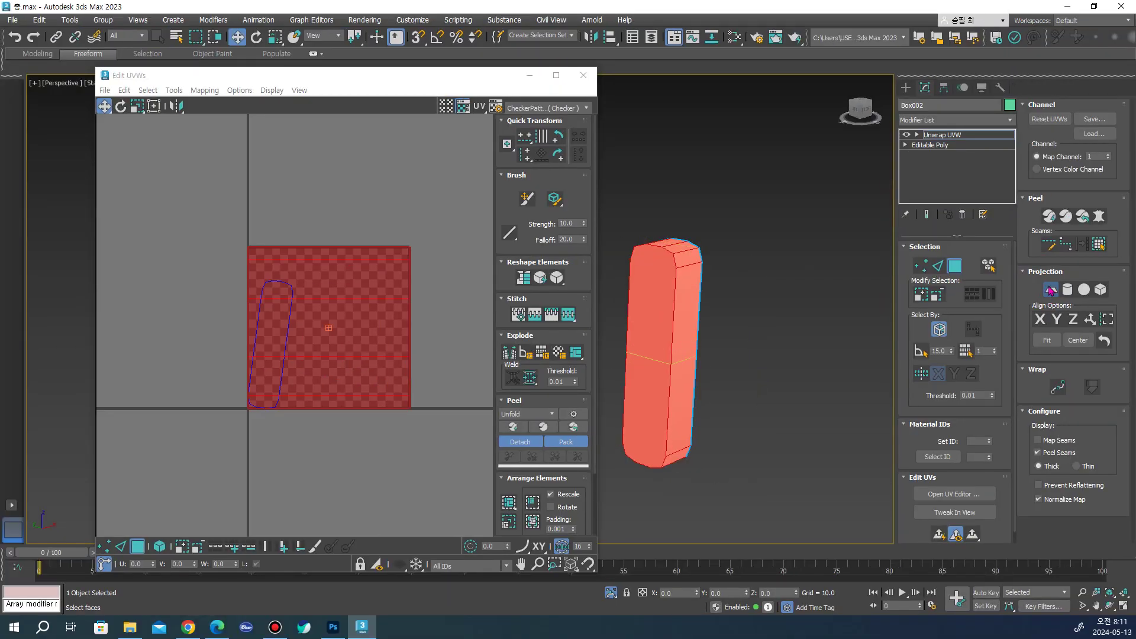
click(1048, 320)
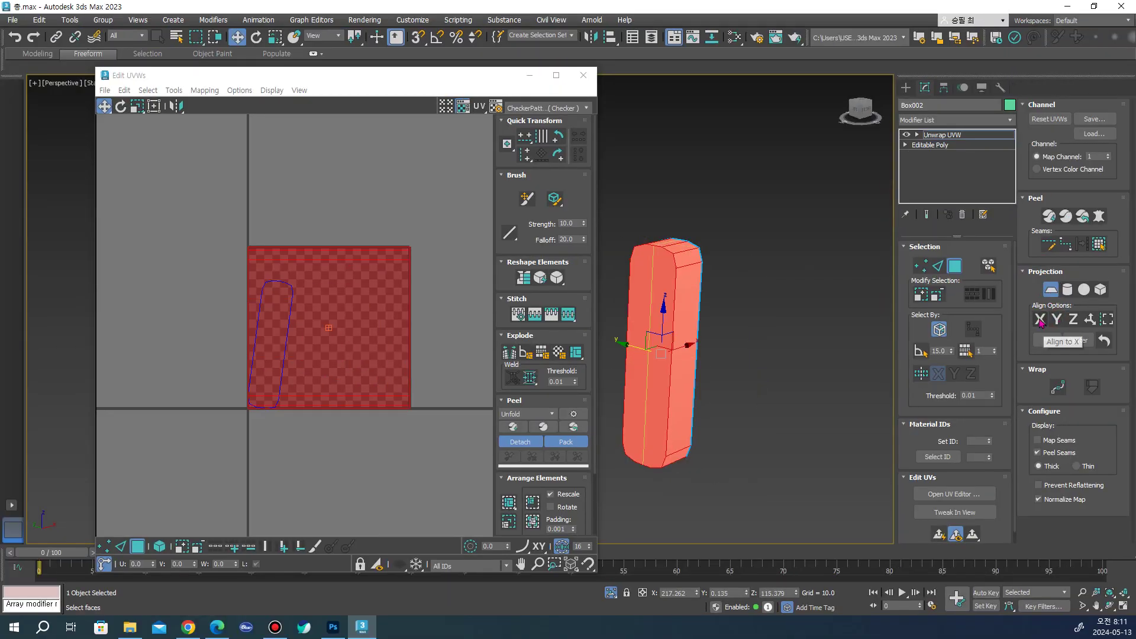
click(1073, 320)
click(1039, 320)
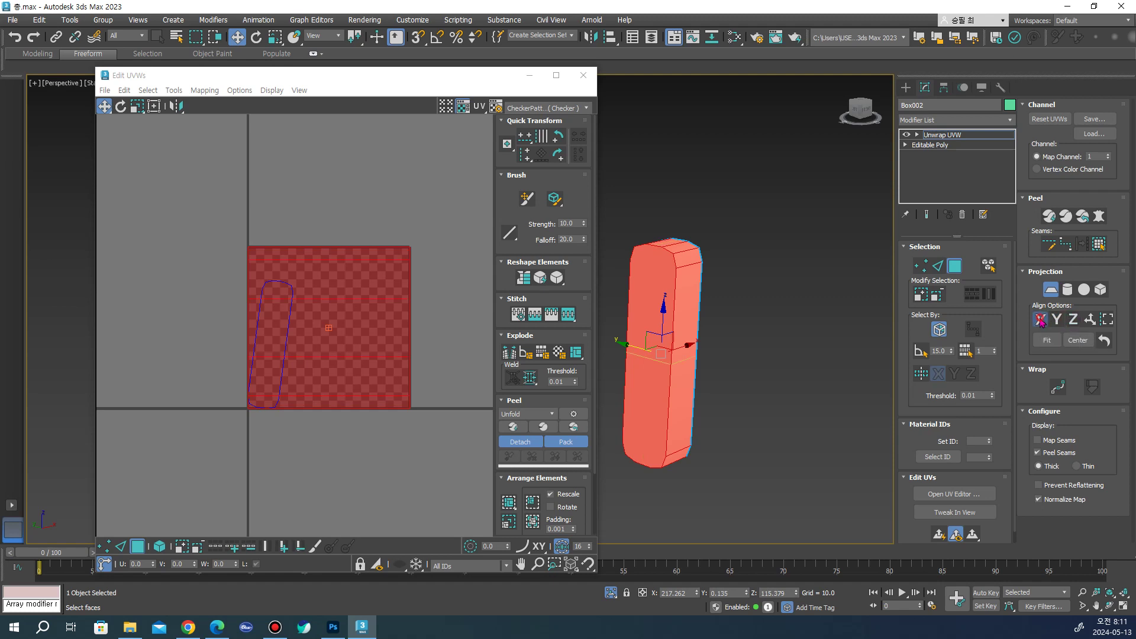
click(1087, 217)
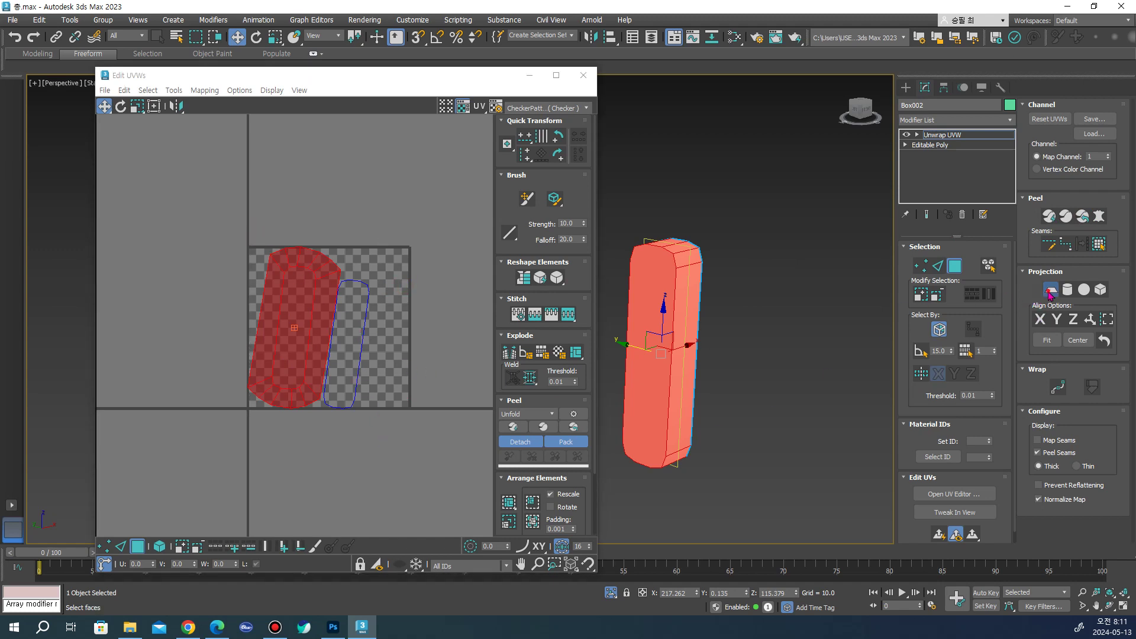
click(202, 223)
drag(219, 236, 420, 469)
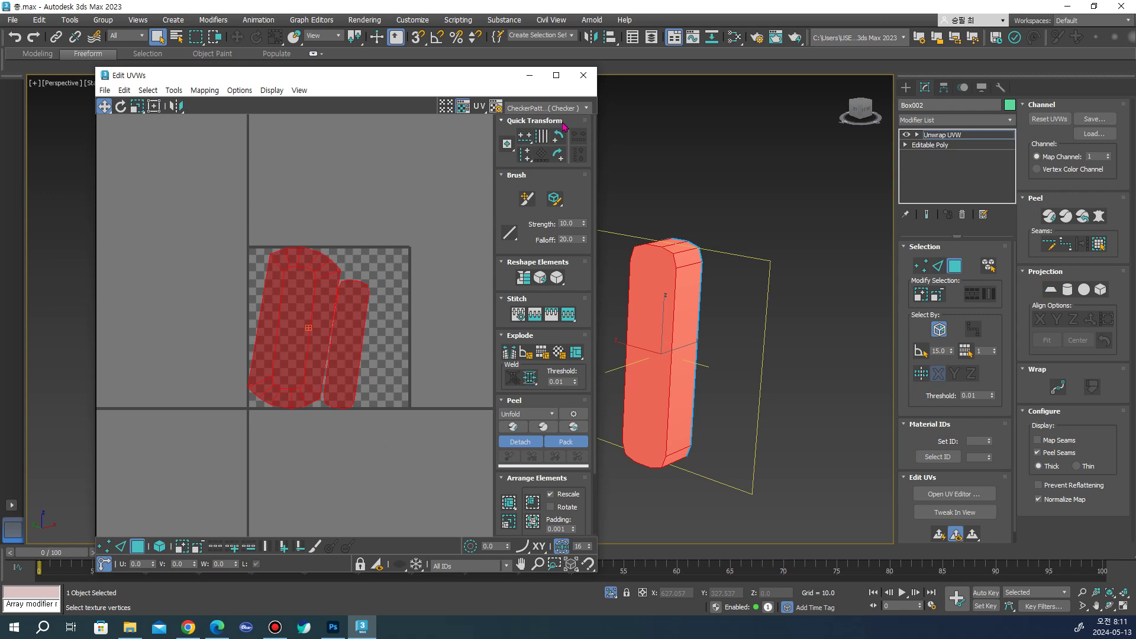
click(537, 107)
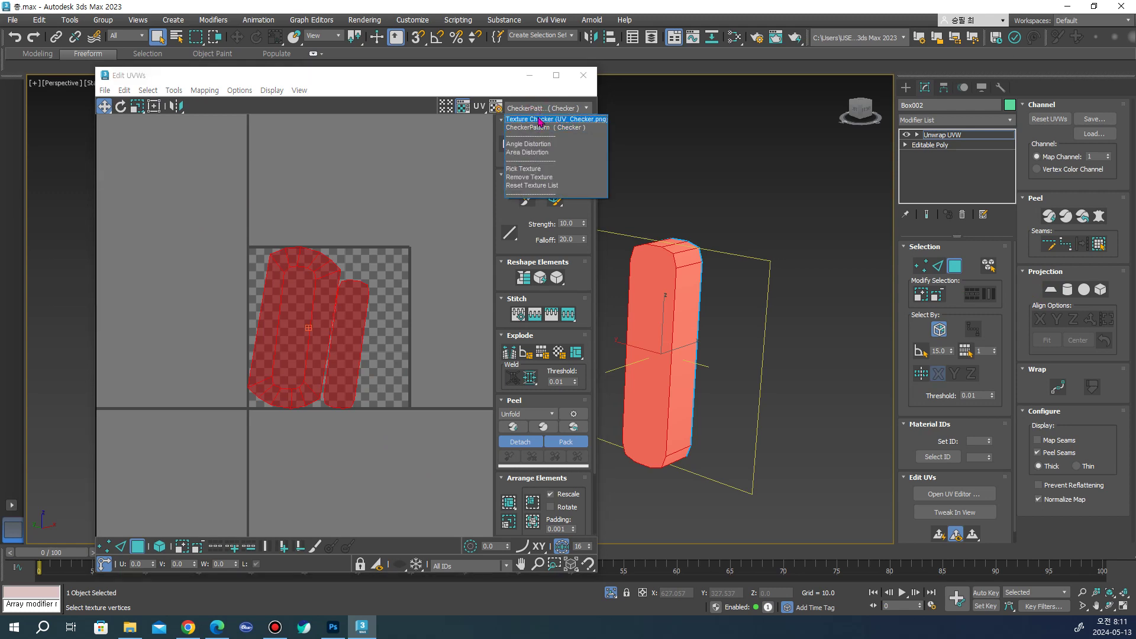
Apply the labelled UV checker texture and turn on seam picking for peeling
click(549, 123)
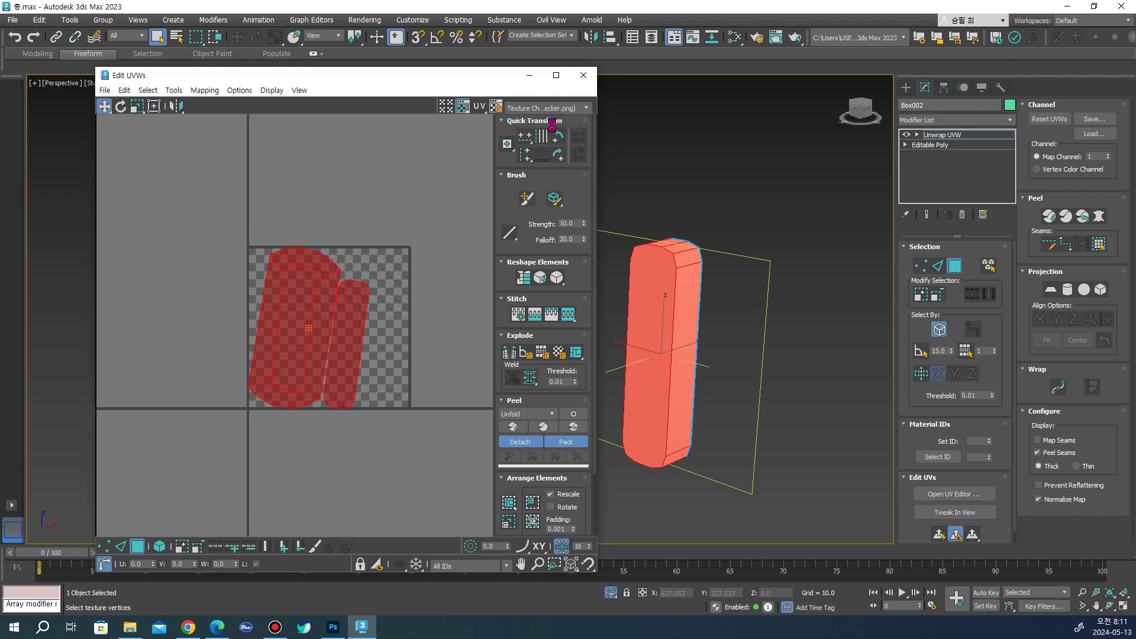
scroll(638, 281, up, 2)
scroll(639, 281, up, 3)
mouse_move(638, 281)
alt+middle_down()
mouse_move(734, 236)
mouse_move(736, 277)
mouse_move(744, 256)
mouse_move(699, 279)
mouse_move(690, 213)
mouse_move(722, 241)
alt+middle_up()
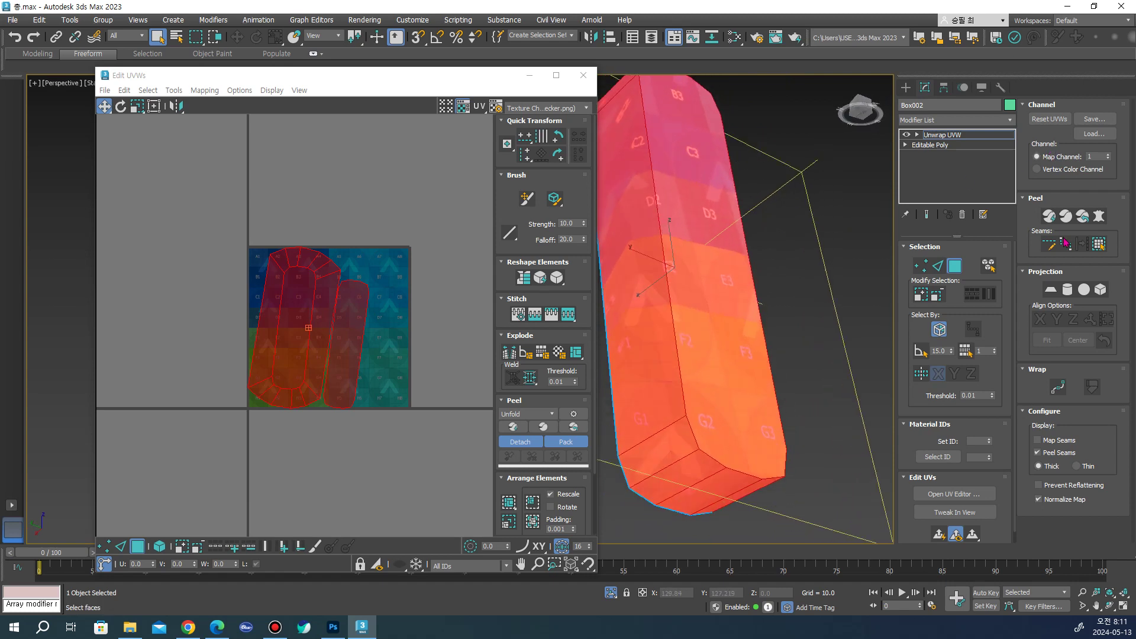
click(1049, 249)
alt+middle_drag(691, 401, 673, 349)
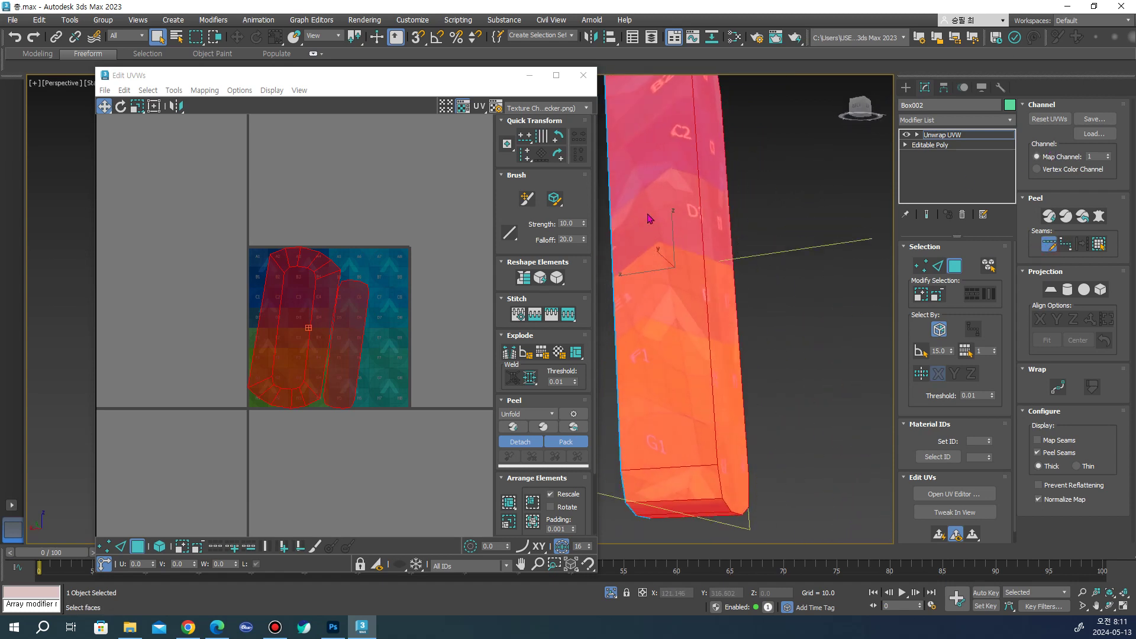
middle_drag(648, 218, 690, 272)
scroll(628, 201, up, 2)
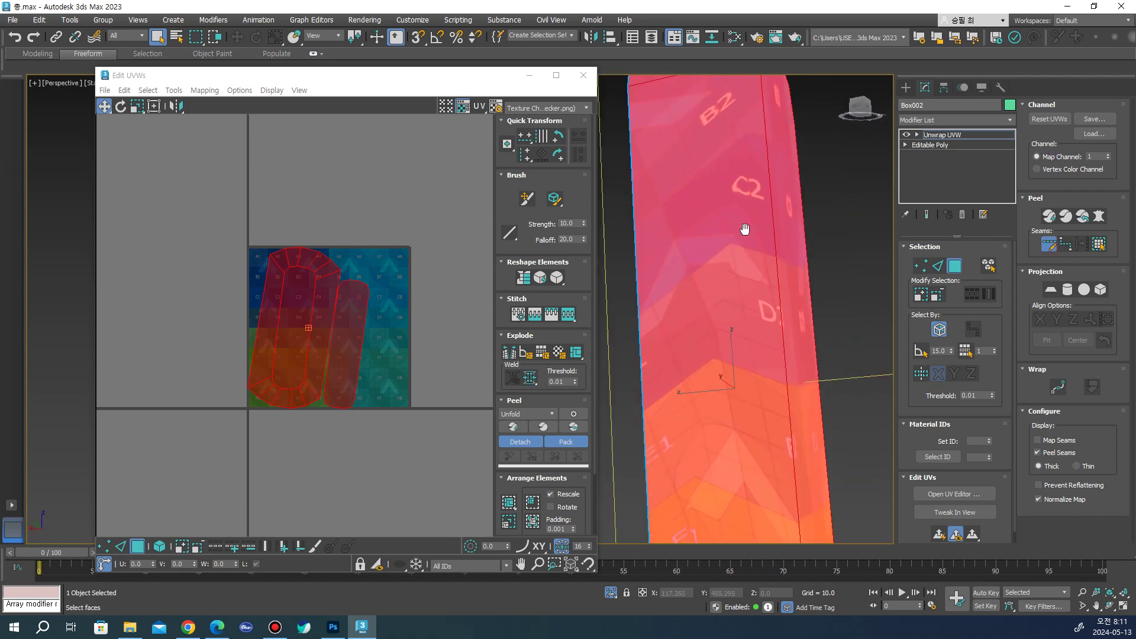
scroll(755, 405, down, 3)
click(746, 452)
mouse_move(746, 451)
alt+middle_down()
mouse_move(798, 442)
mouse_move(794, 279)
mouse_move(731, 272)
mouse_move(724, 256)
alt+middle_up()
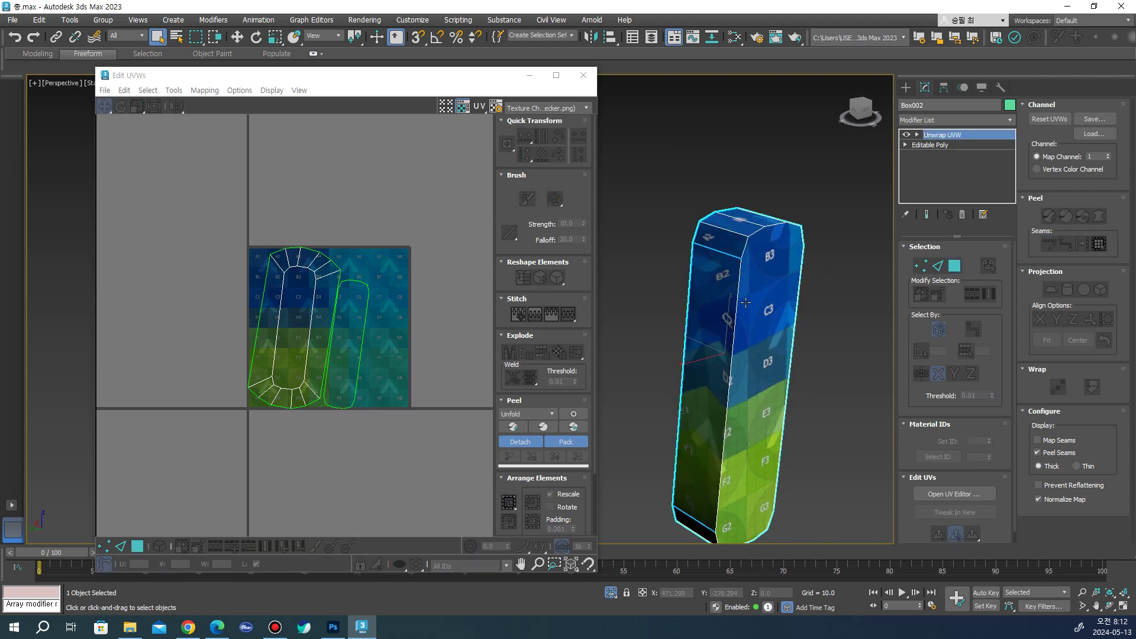
Select all the box's faces, planar-project them and Quick Peel into unfolded shells
click(756, 304)
click(1097, 244)
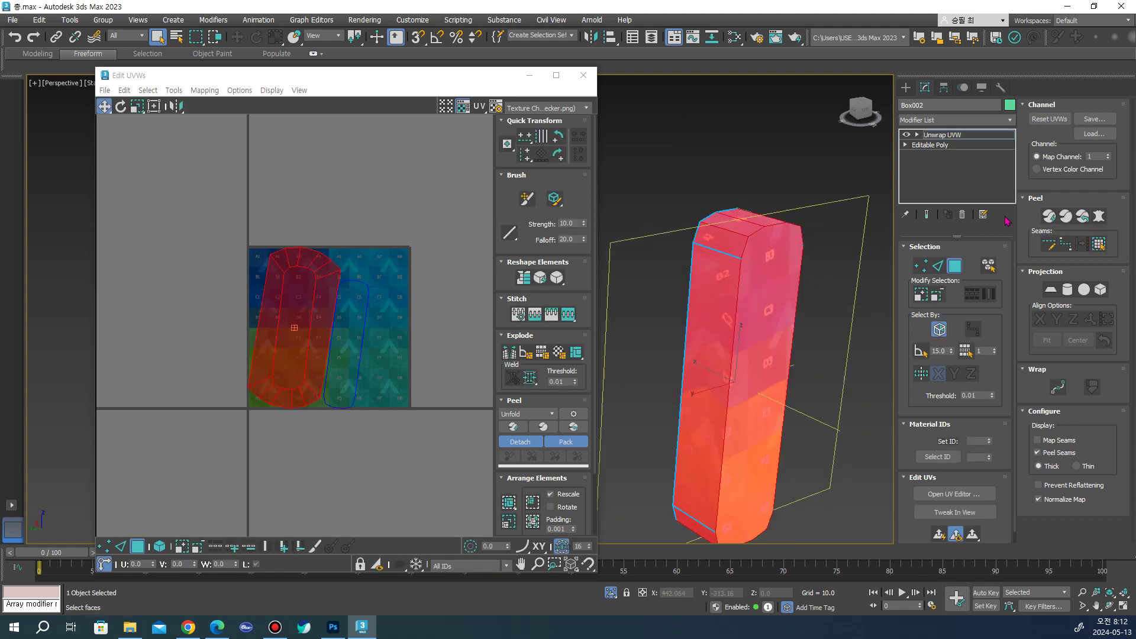
click(1051, 290)
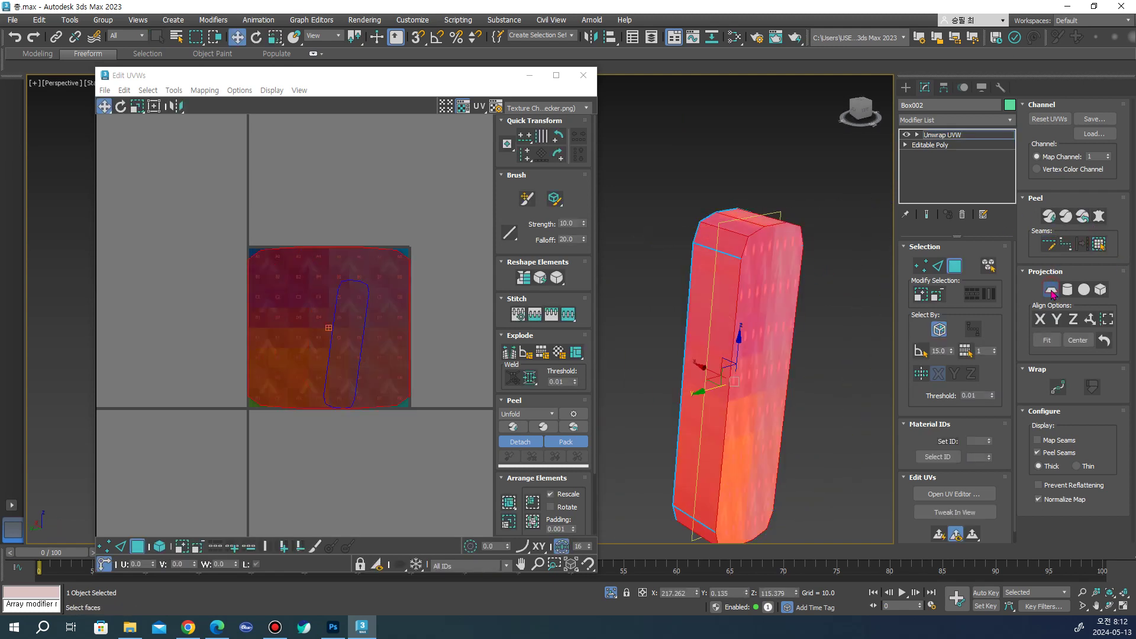
click(1083, 218)
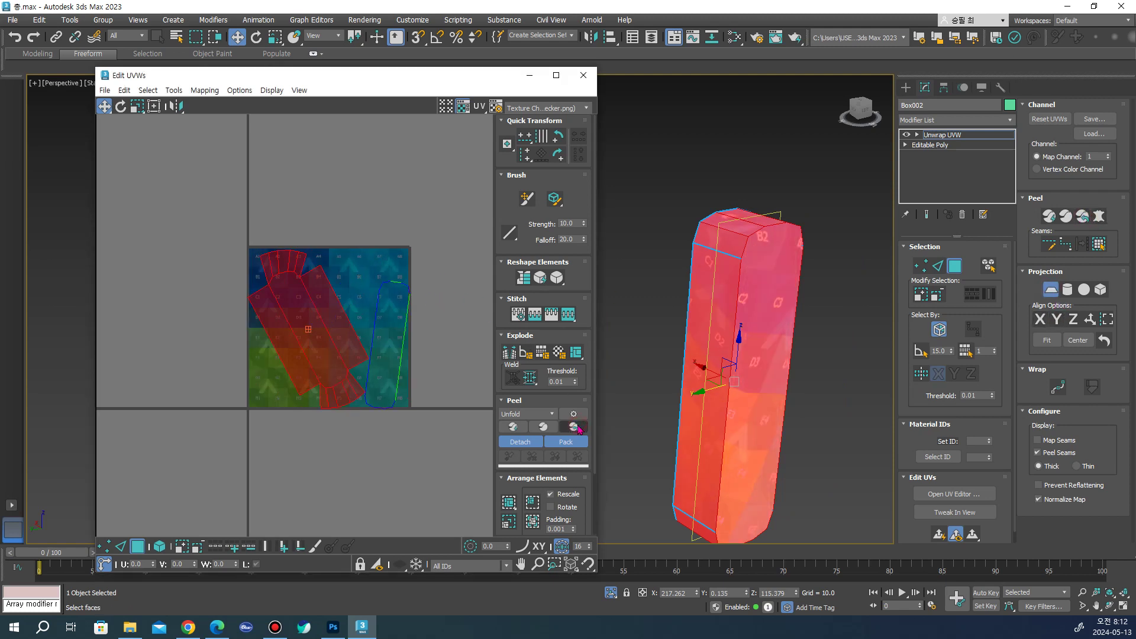
mouse_move(750, 322)
alt+middle_down()
mouse_move(630, 335)
mouse_move(684, 284)
mouse_move(731, 345)
mouse_move(813, 265)
mouse_move(815, 239)
mouse_move(686, 279)
alt+middle_up()
Rotate the long UV shell about -27° so it stands upright on the checker map
scroll(401, 386, up, 3)
scroll(402, 386, up, 2)
scroll(411, 393, down, 1)
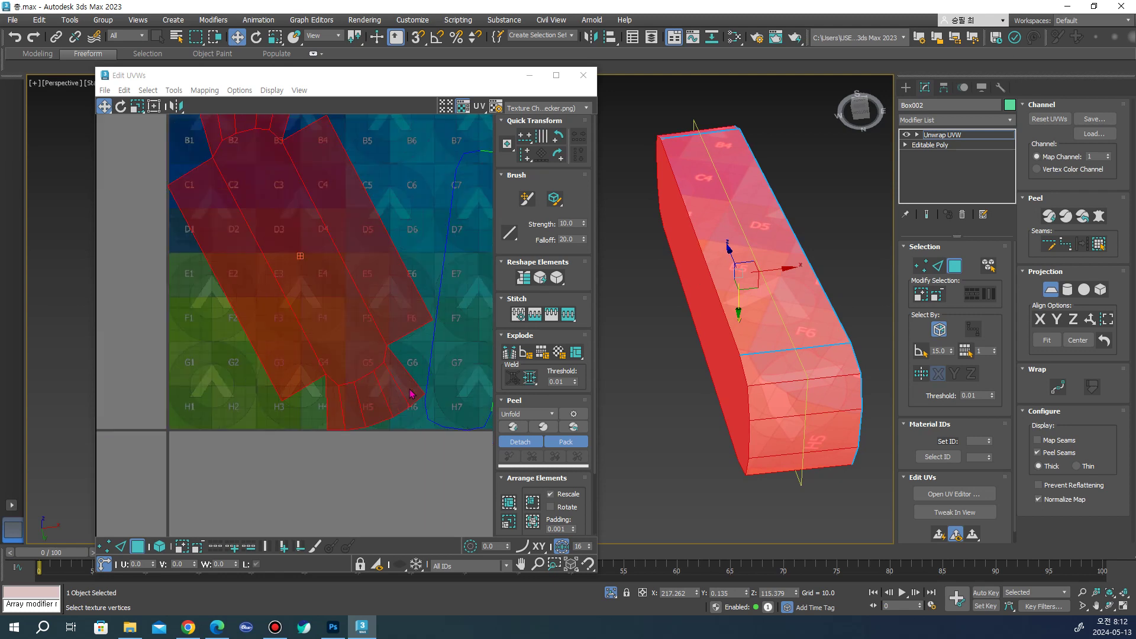
mouse_move(750, 357)
alt+middle_down()
mouse_move(752, 331)
mouse_move(740, 362)
mouse_move(743, 331)
mouse_move(893, 330)
mouse_move(769, 296)
alt+middle_up()
scroll(325, 456, down, 2)
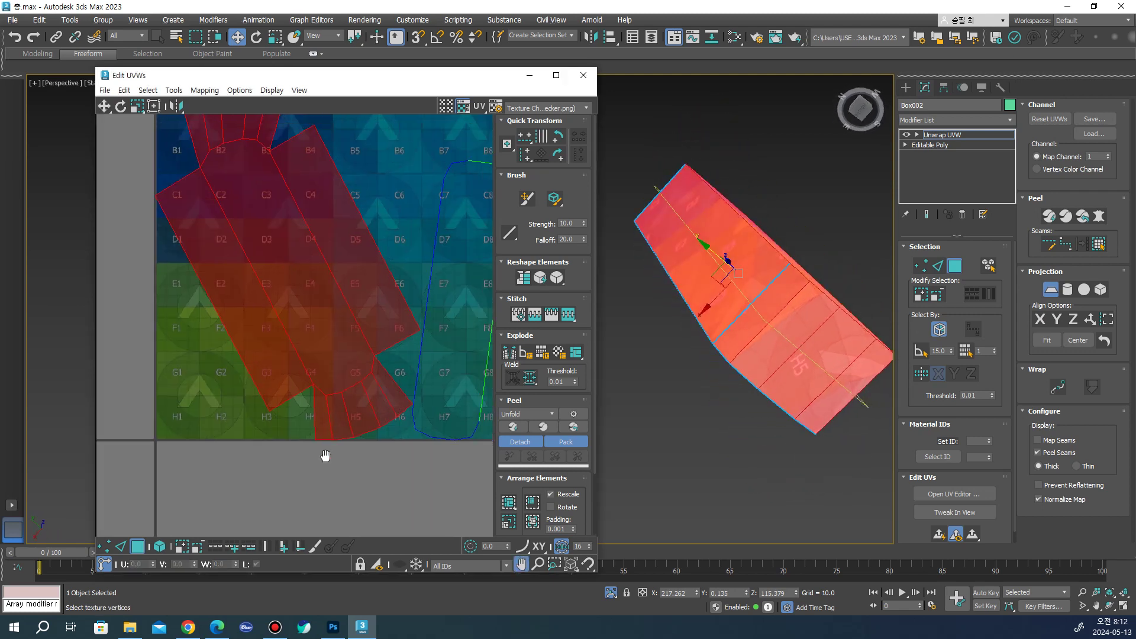
middle_drag(325, 456, 342, 332)
scroll(260, 467, down, 1)
scroll(260, 467, down, 1)
key(e)
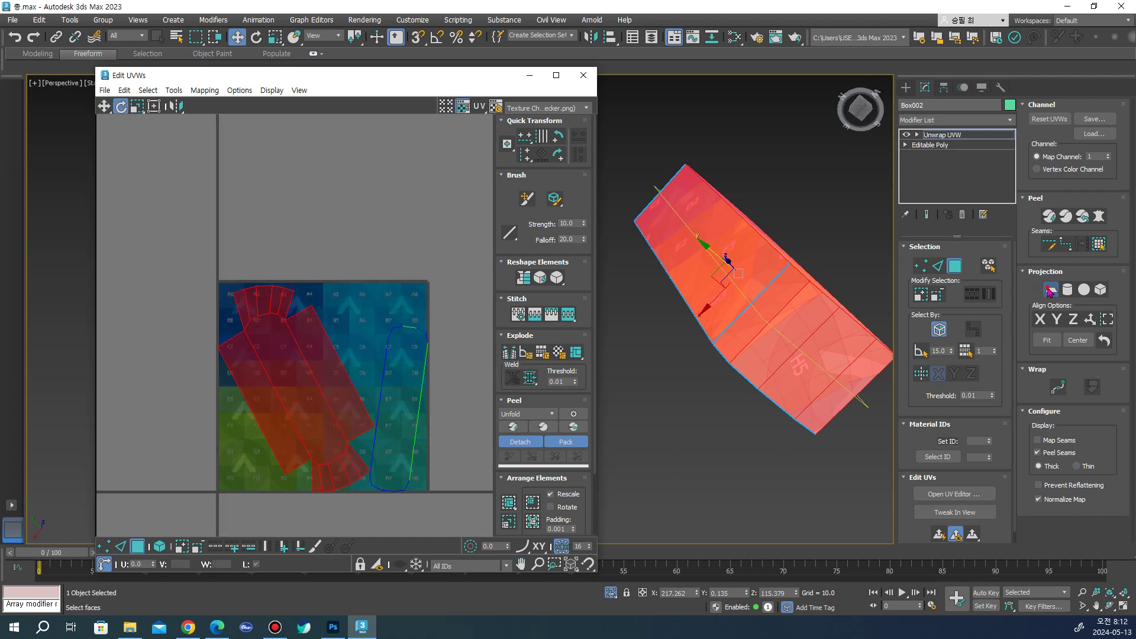
click(1048, 290)
drag(330, 355, 349, 365)
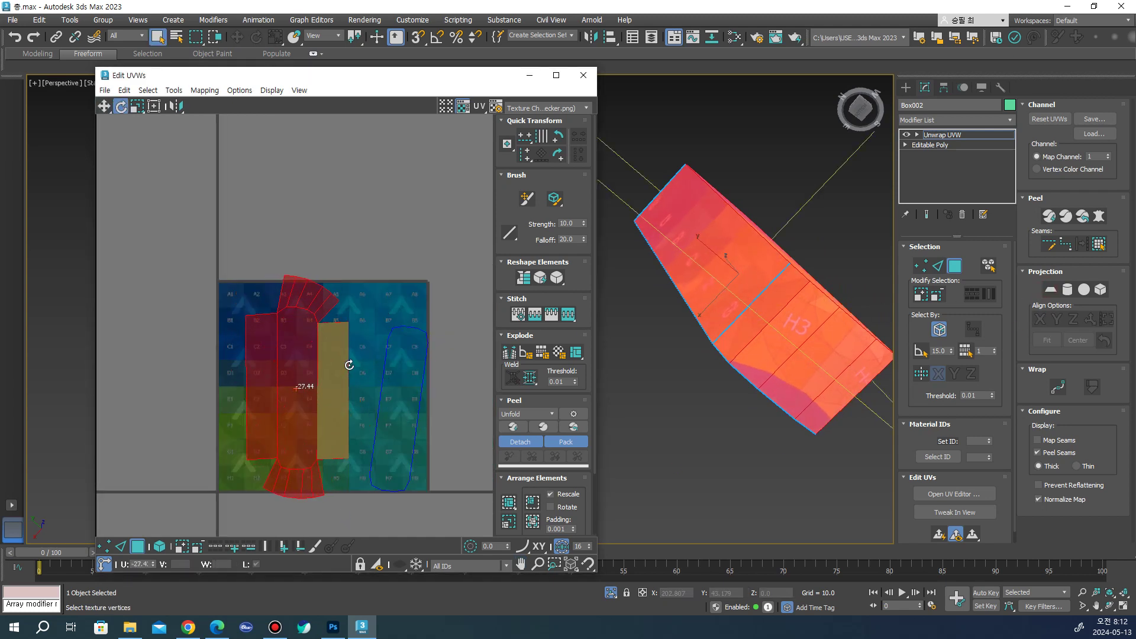
click(367, 326)
mouse_move(615, 366)
alt+middle_down()
mouse_move(655, 384)
mouse_move(800, 406)
mouse_move(781, 429)
alt+middle_up()
scroll(651, 387, up, 3)
scroll(745, 426, down, 4)
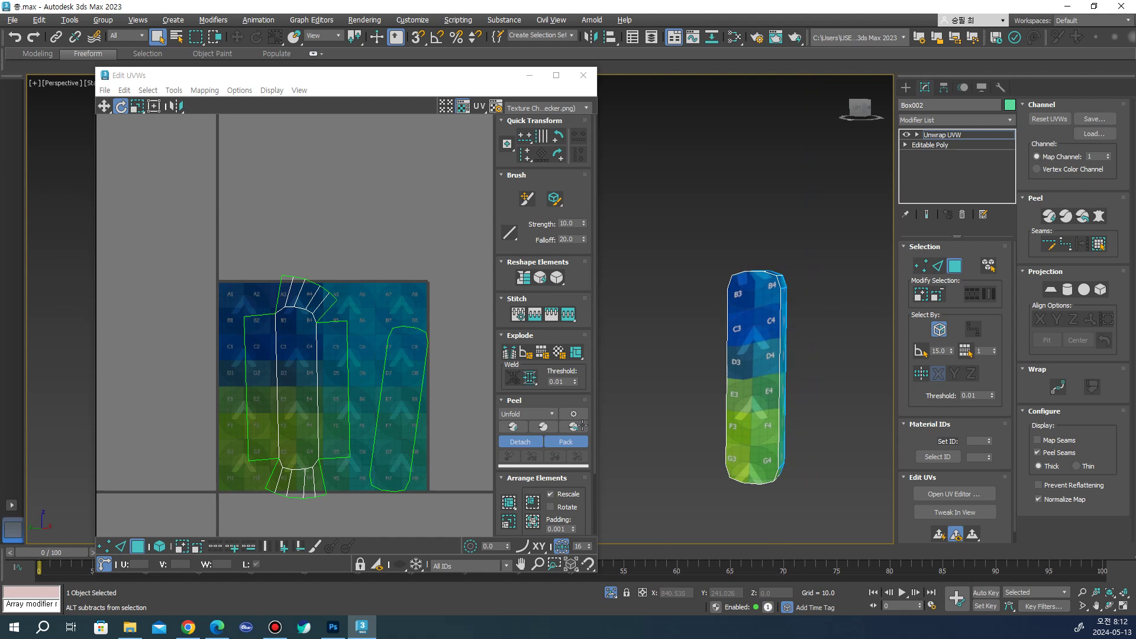
scroll(282, 343, up, 4)
Box-select the main UV shells and run Relax Until Flat on them
drag(256, 232, 376, 311)
scroll(363, 305, up, 1)
scroll(362, 304, down, 10)
scroll(355, 330, up, 2)
scroll(355, 329, up, 2)
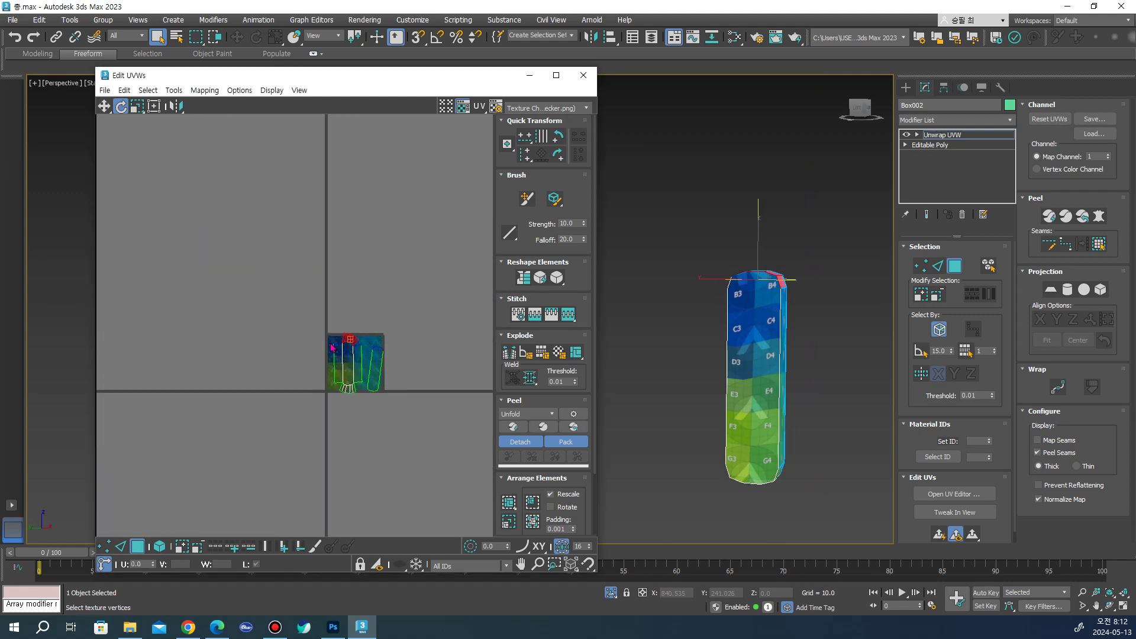
scroll(331, 348, up, 2)
scroll(331, 348, up, 1)
drag(294, 301, 398, 491)
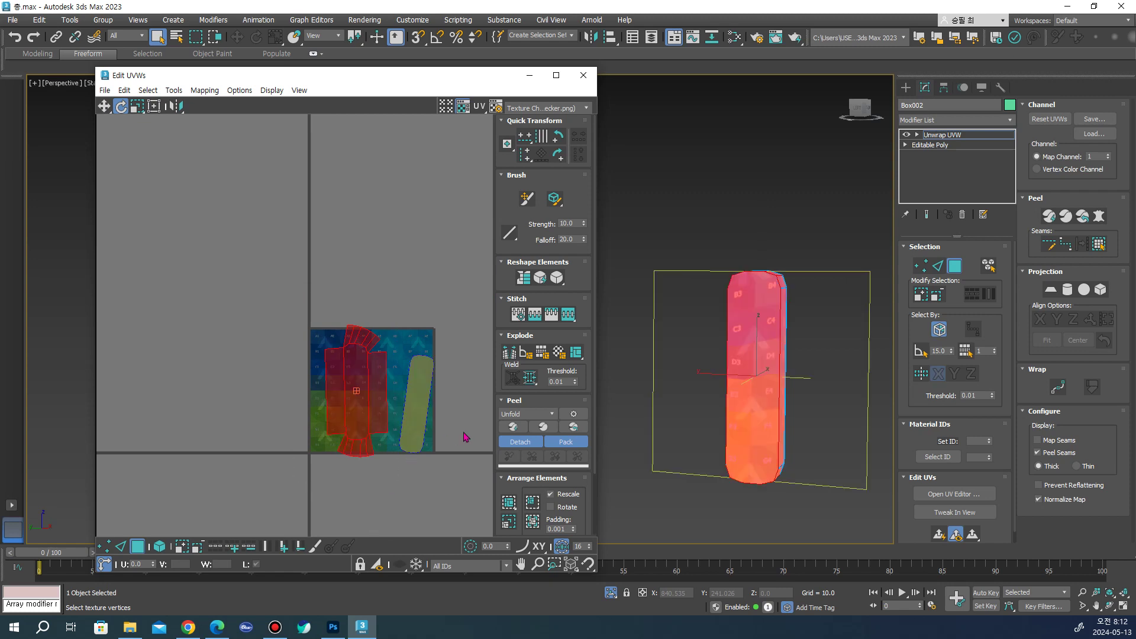
scroll(467, 435, up, 1)
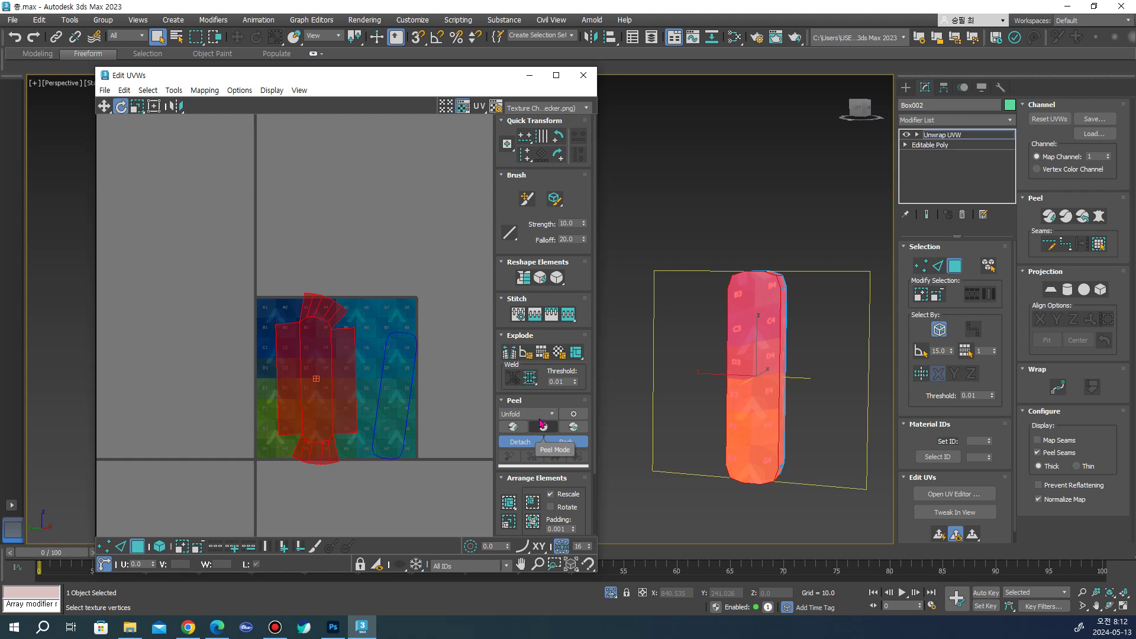
click(549, 283)
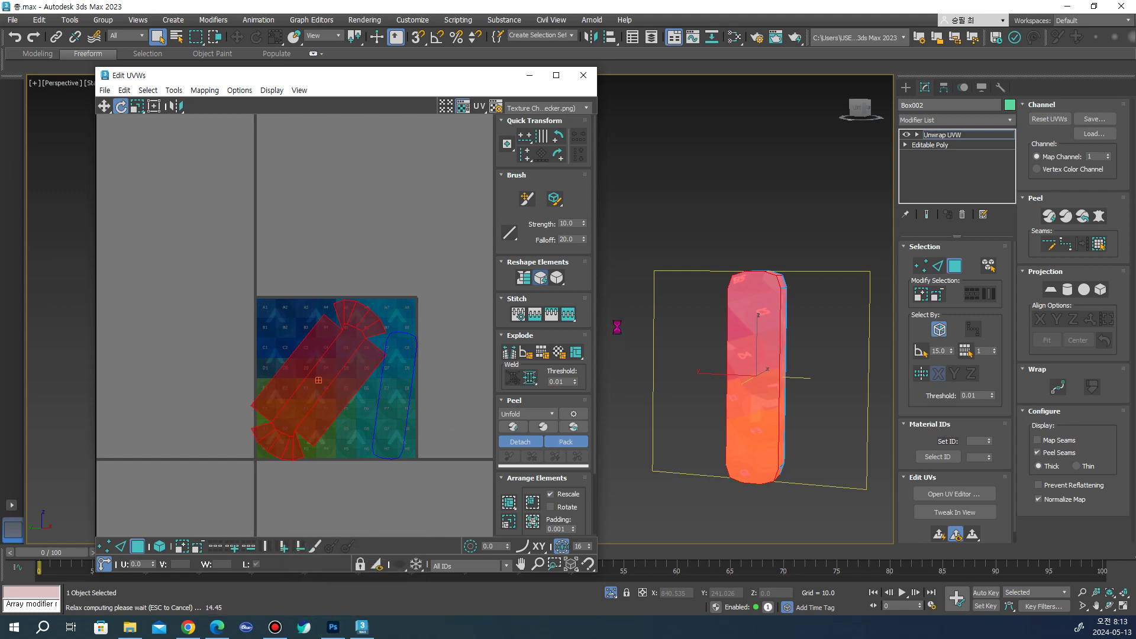
Re-peel the relaxed shell together with its top fan faces and rotate it upright
key(super+d)
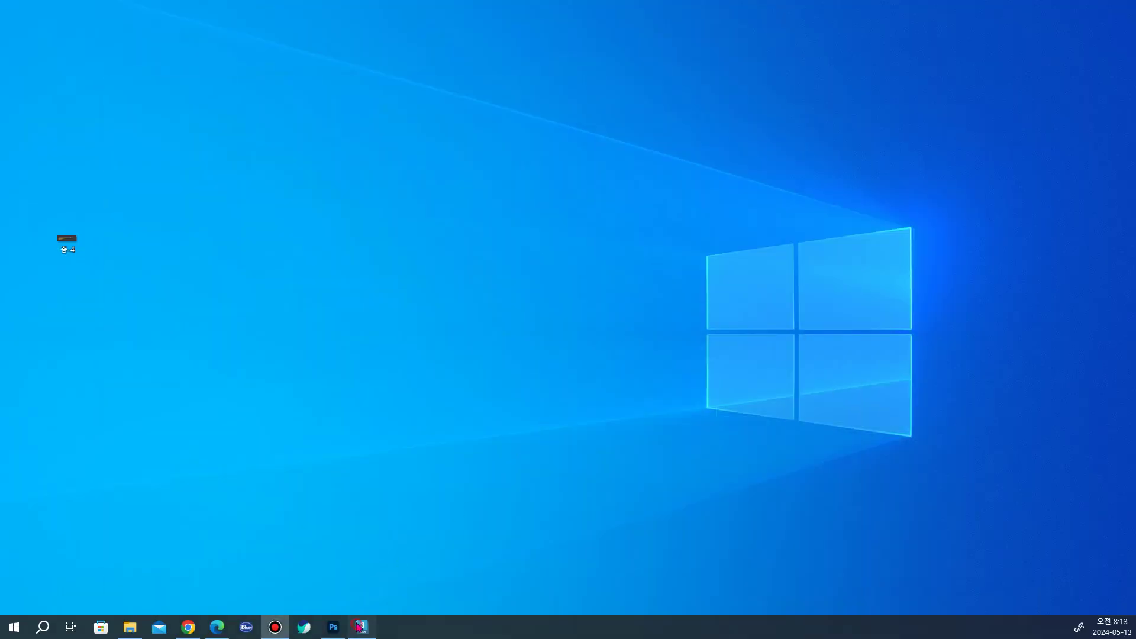
click(361, 626)
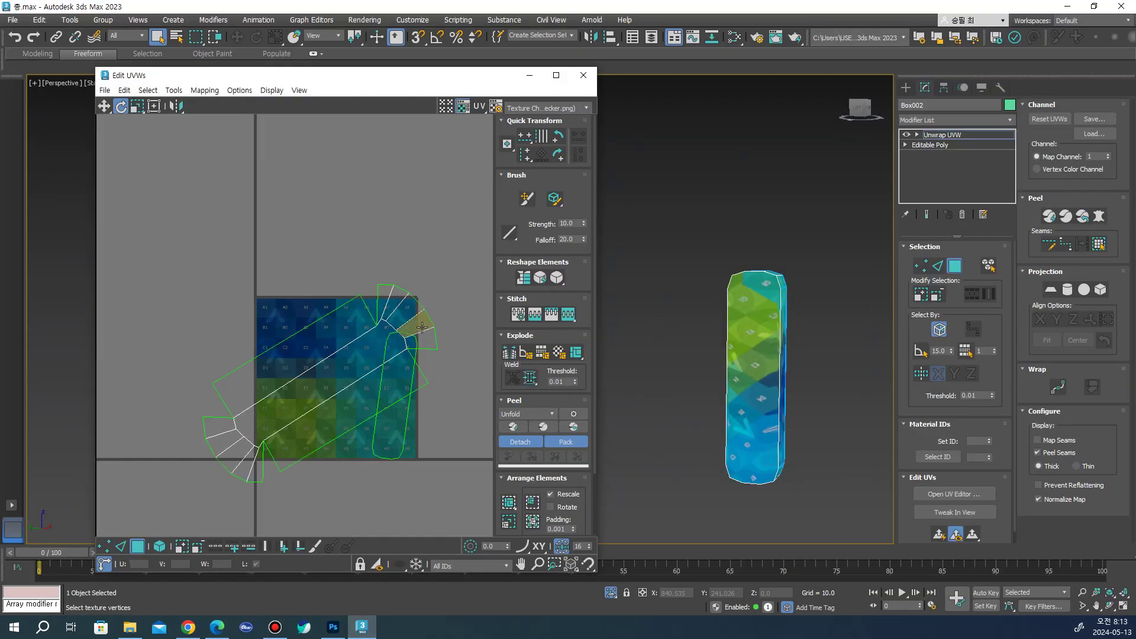
drag(331, 472, 140, 286)
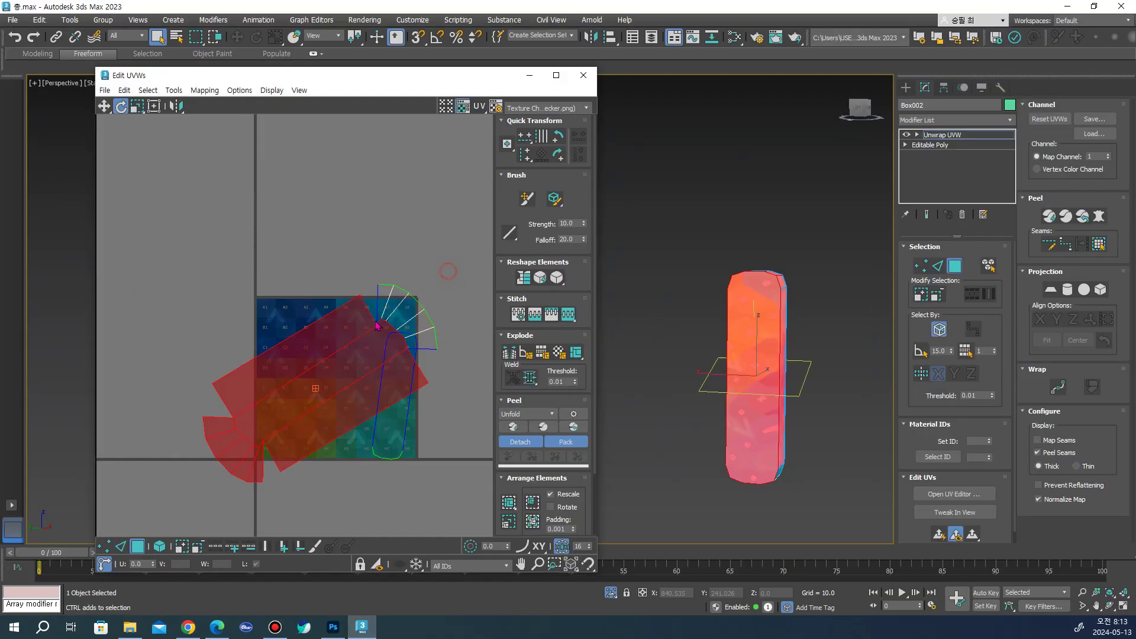
ctrl+drag(424, 274, 376, 317)
click(515, 428)
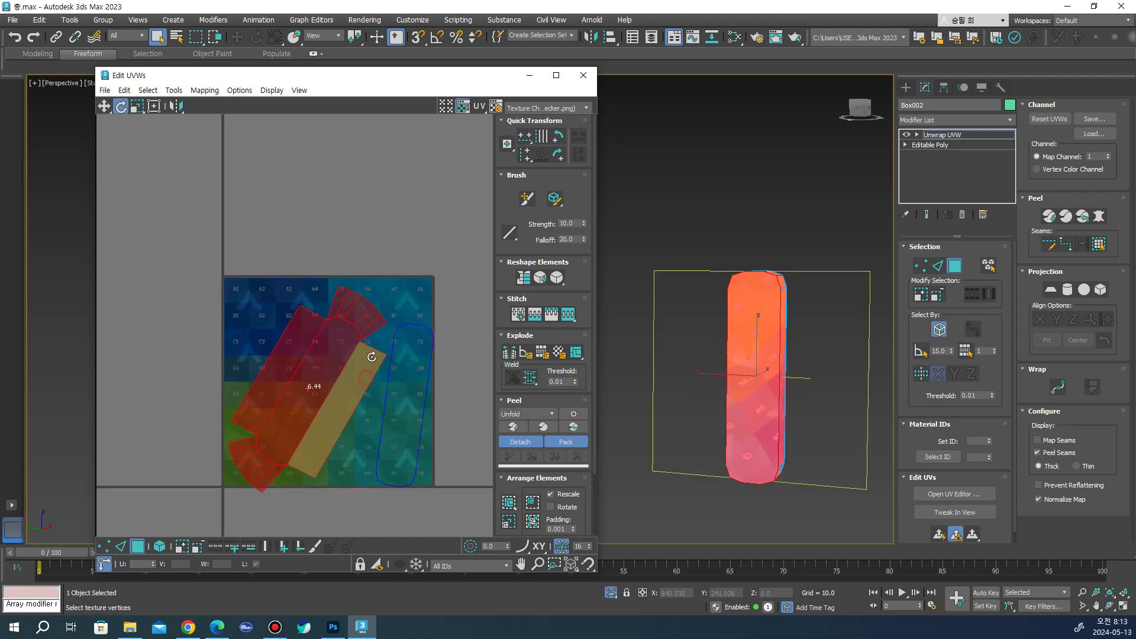
drag(363, 367, 362, 358)
scroll(362, 361, up, 5)
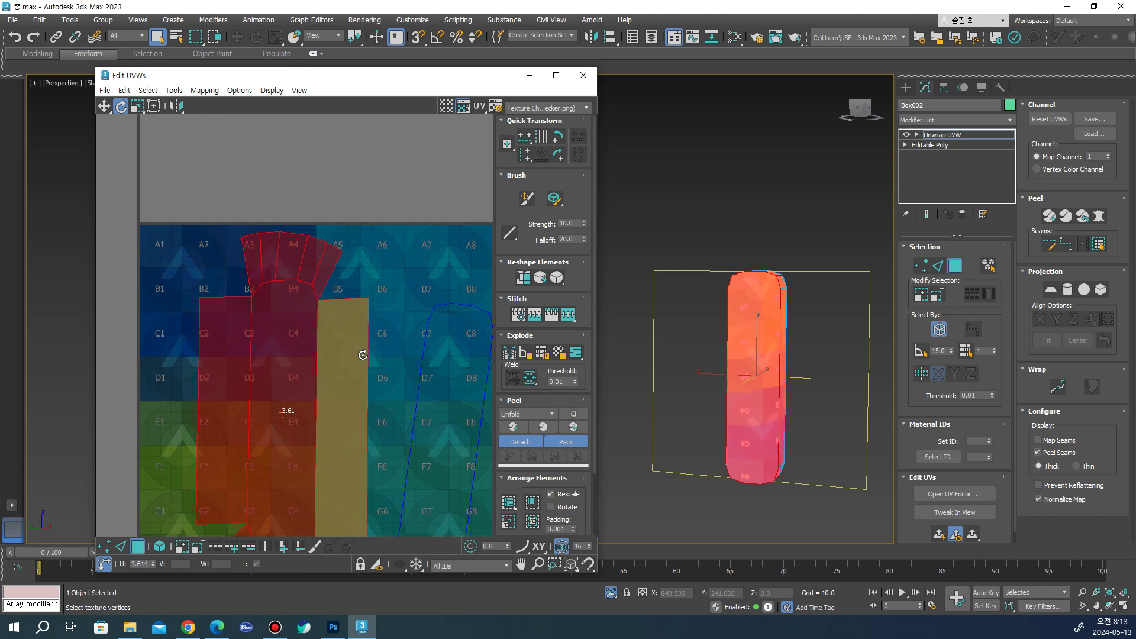
In vertex mode, rotate the selected A3–A5 UV strip about 4 degrees
scroll(762, 332, up, 5)
scroll(763, 332, down, 3)
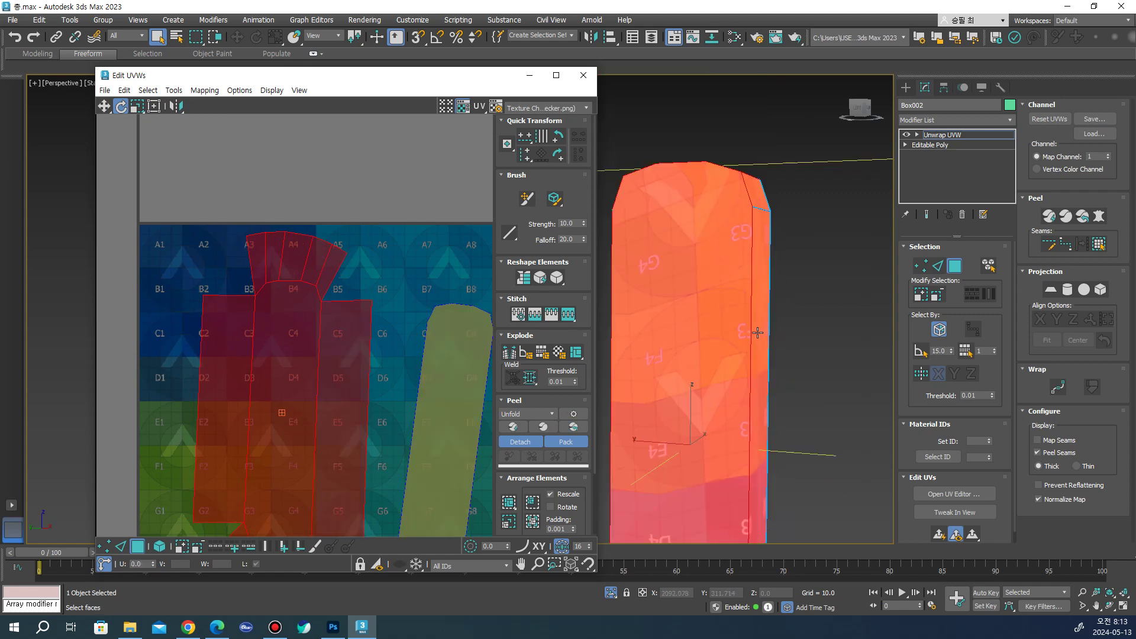
scroll(282, 227, up, 2)
scroll(282, 228, up, 2)
key(1)
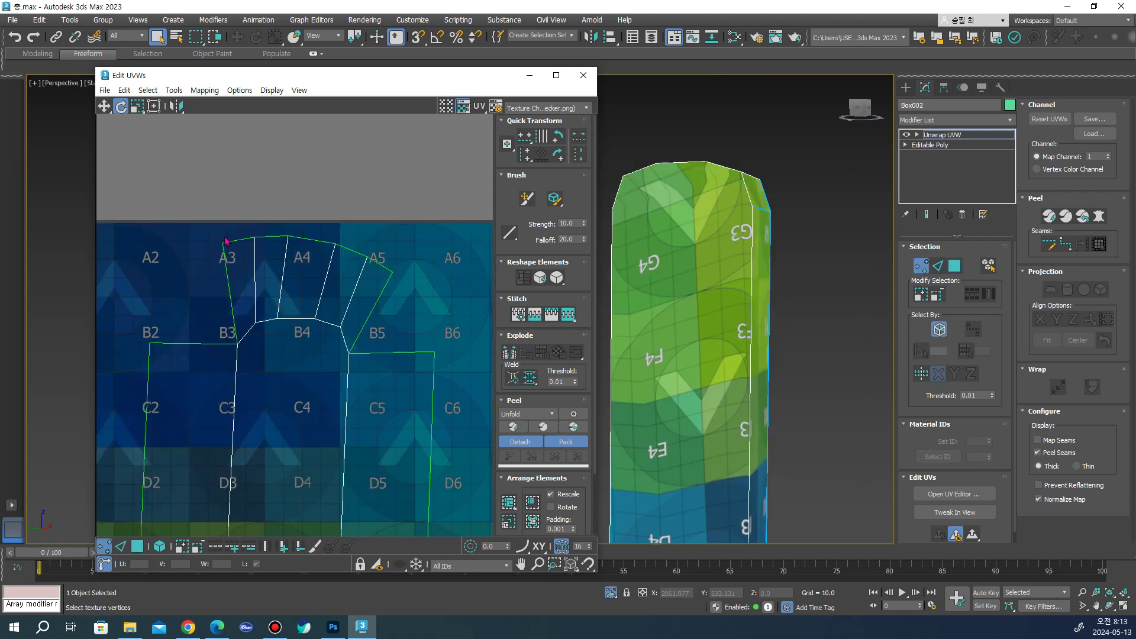
alt+middle_drag(686, 232, 690, 255)
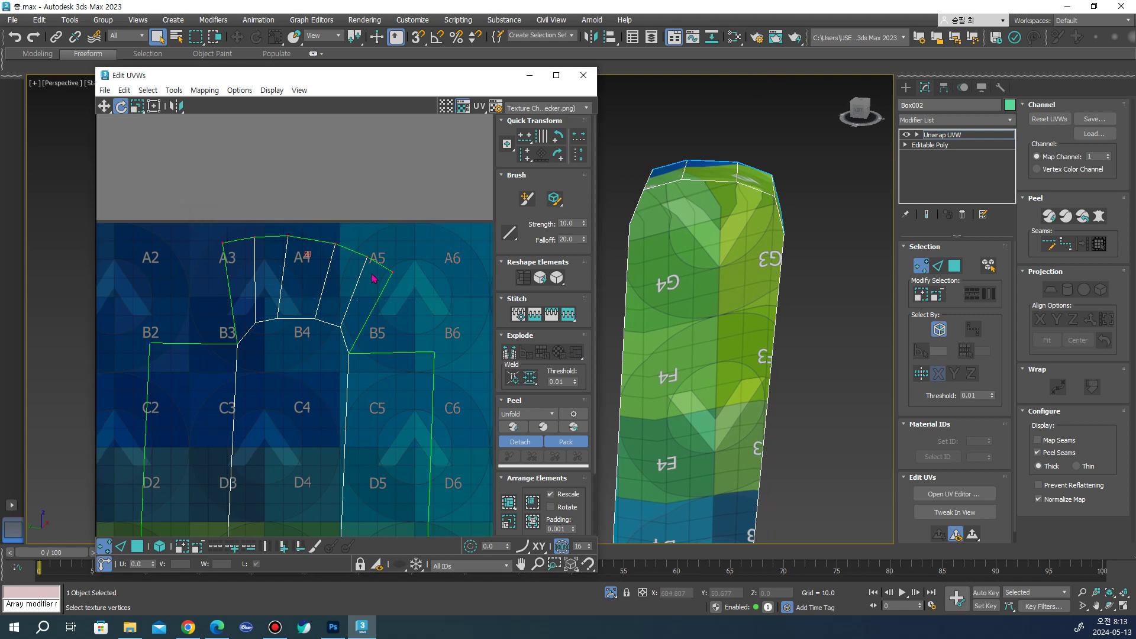
scroll(391, 274, up, 1)
drag(401, 273, 382, 263)
Select the strip's lower edge vertices and nudge the B4/B5 vertex up and left
key(w)
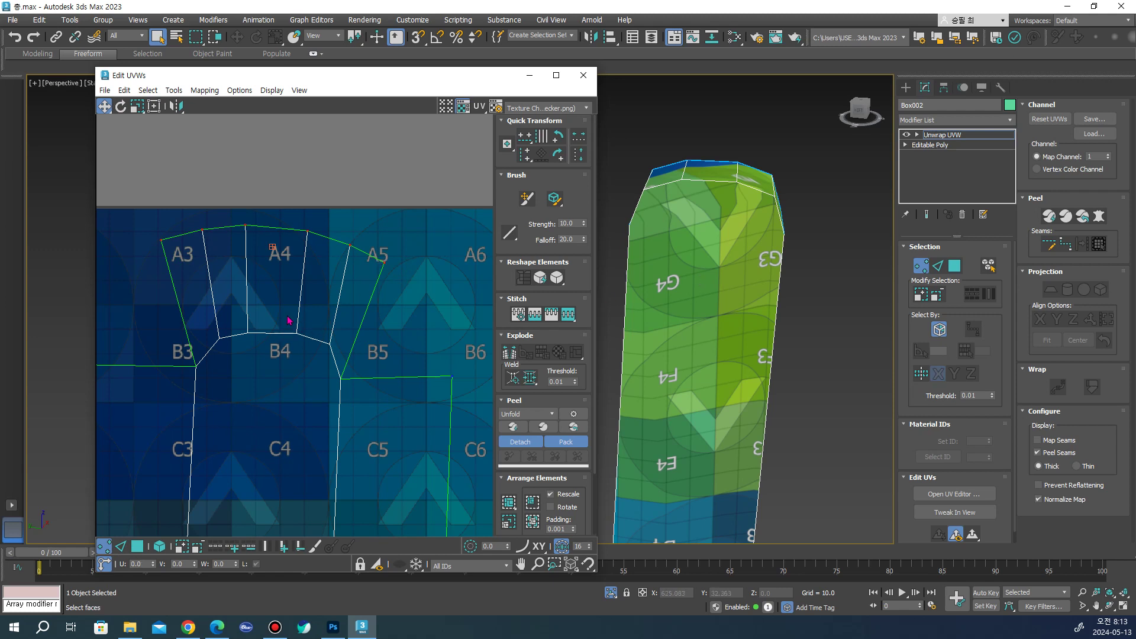
drag(258, 336, 334, 348)
scroll(713, 305, down, 4)
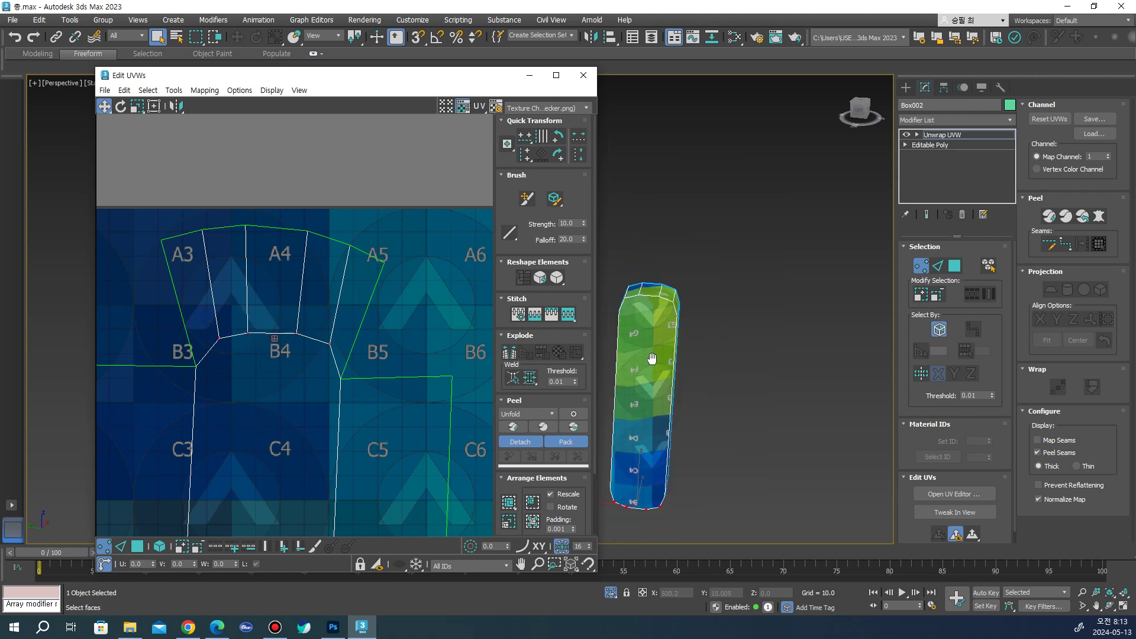
scroll(712, 305, down, 2)
scroll(714, 305, up, 2)
scroll(715, 313, up, 3)
scroll(722, 337, up, 3)
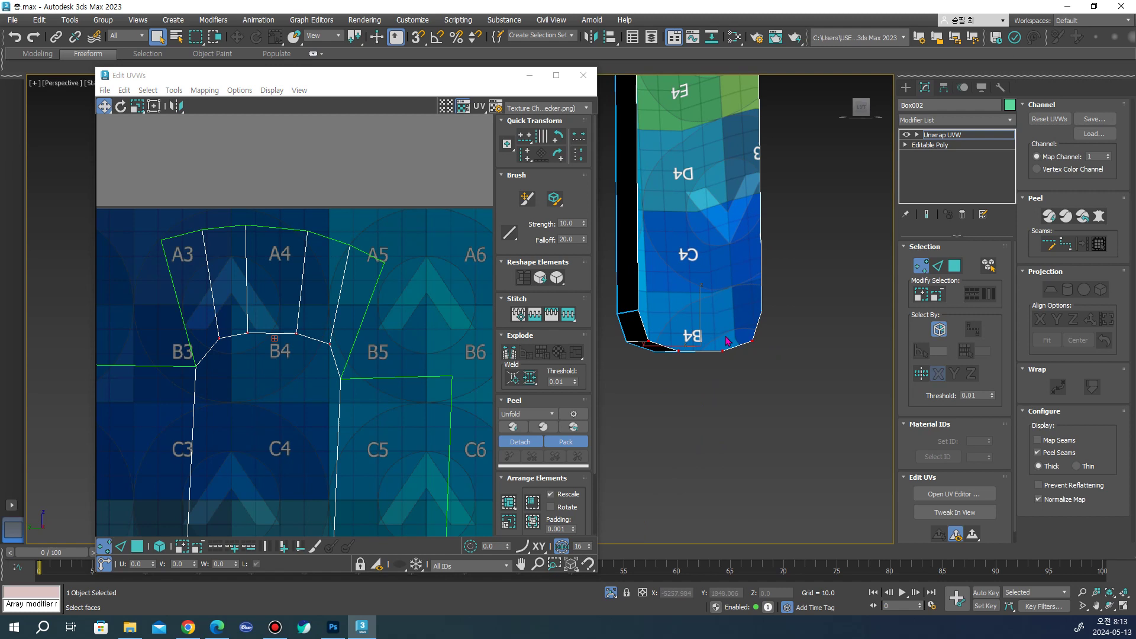
scroll(726, 347, up, 2)
scroll(726, 347, up, 1)
scroll(726, 347, down, 1)
click(330, 344)
scroll(324, 337, up, 2)
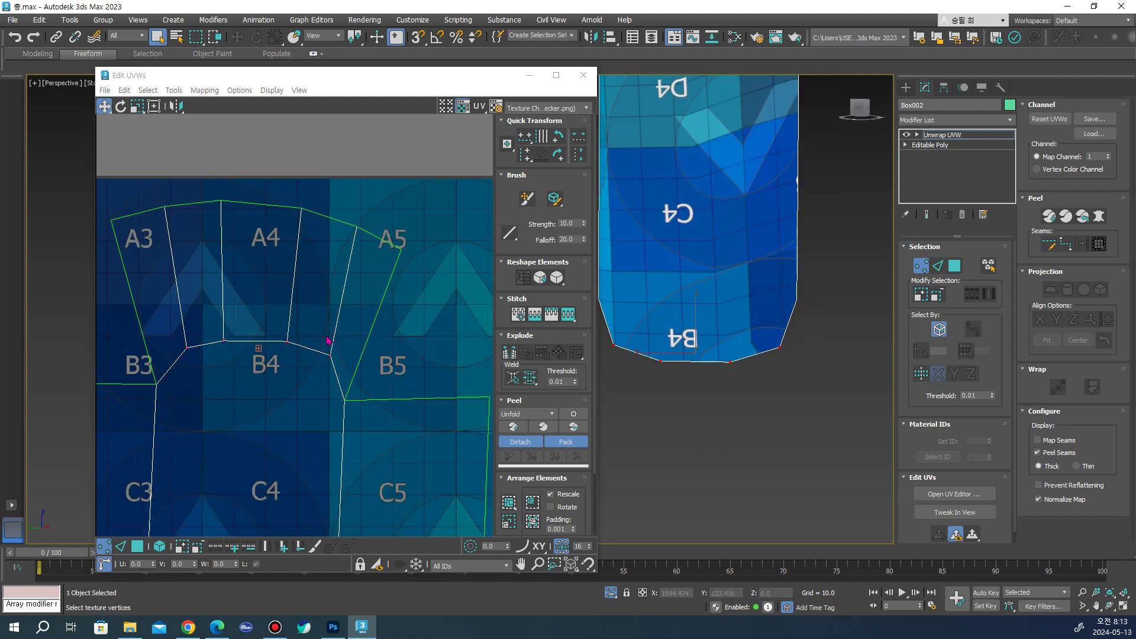
drag(332, 356, 330, 355)
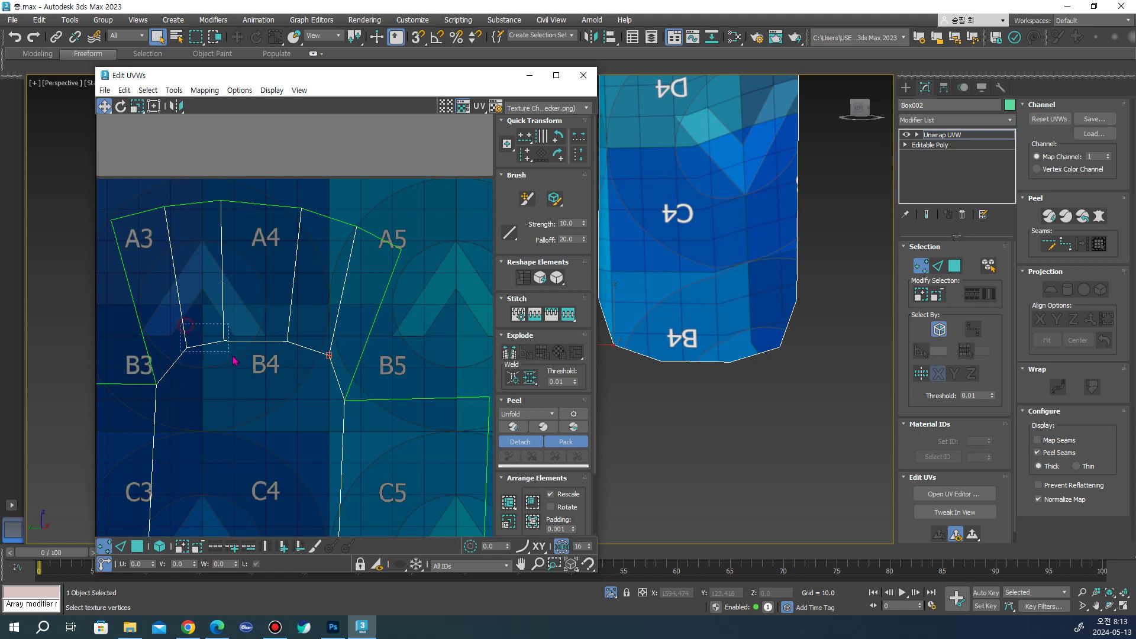
Raise the A4/B4 vertex, move the A3/B3/B4 junction down-left, and shift the B4 edge vertex left
drag(223, 339, 223, 336)
click(185, 343)
drag(185, 343, 177, 353)
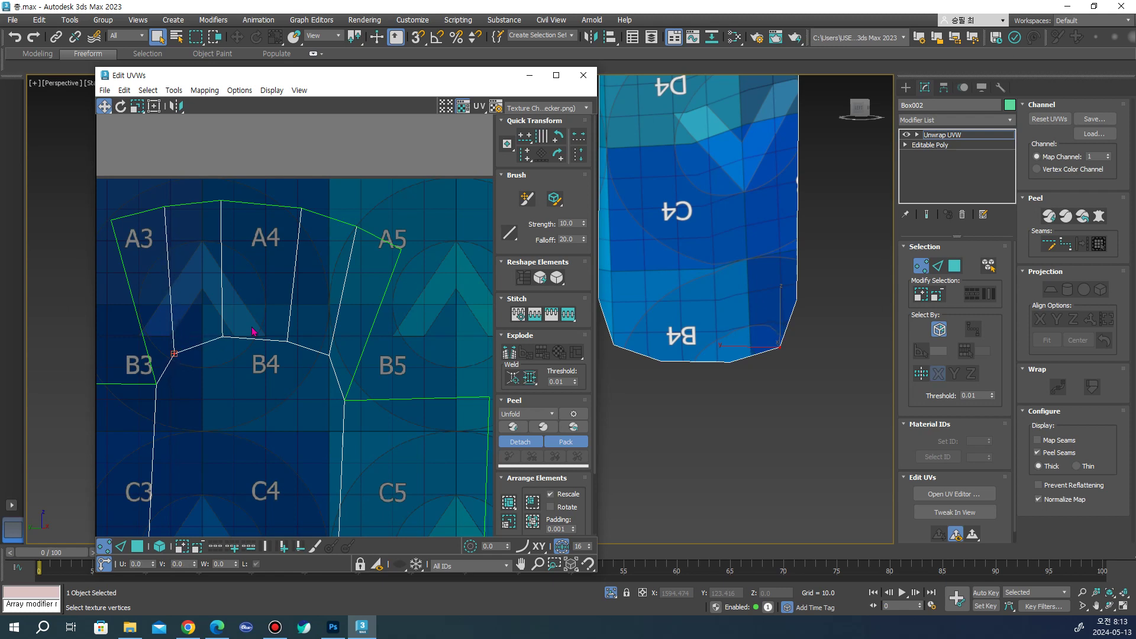
drag(297, 350, 296, 347)
drag(224, 337, 220, 337)
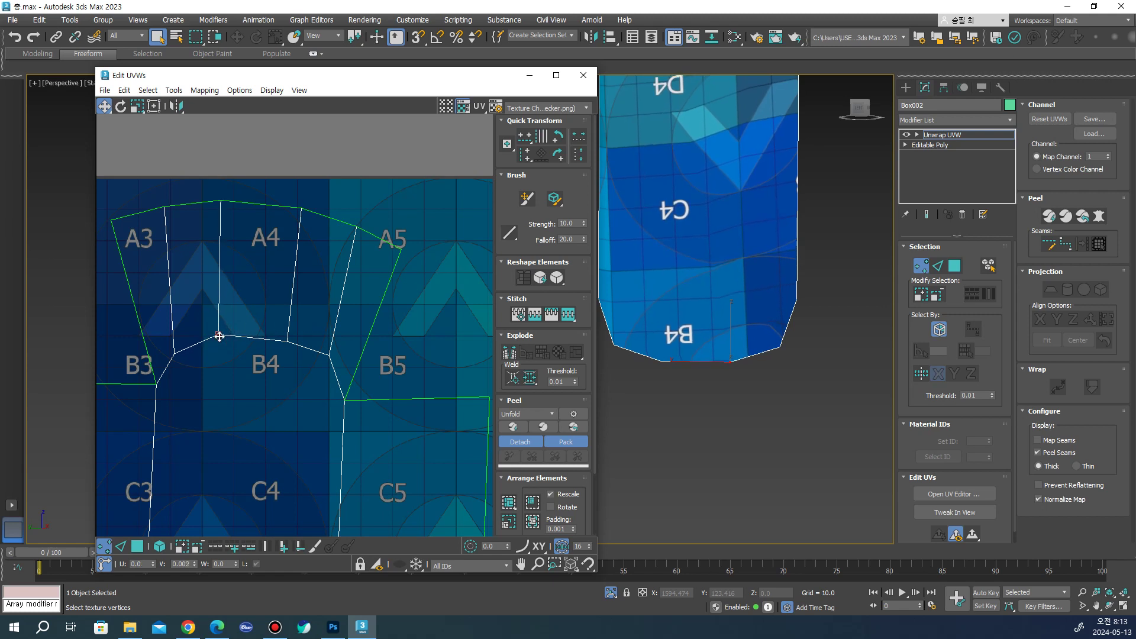
Adjust the B3/A3 junction, raise the B4/B5 vertex, and fine-tune the vertex above B4
drag(184, 365, 177, 350)
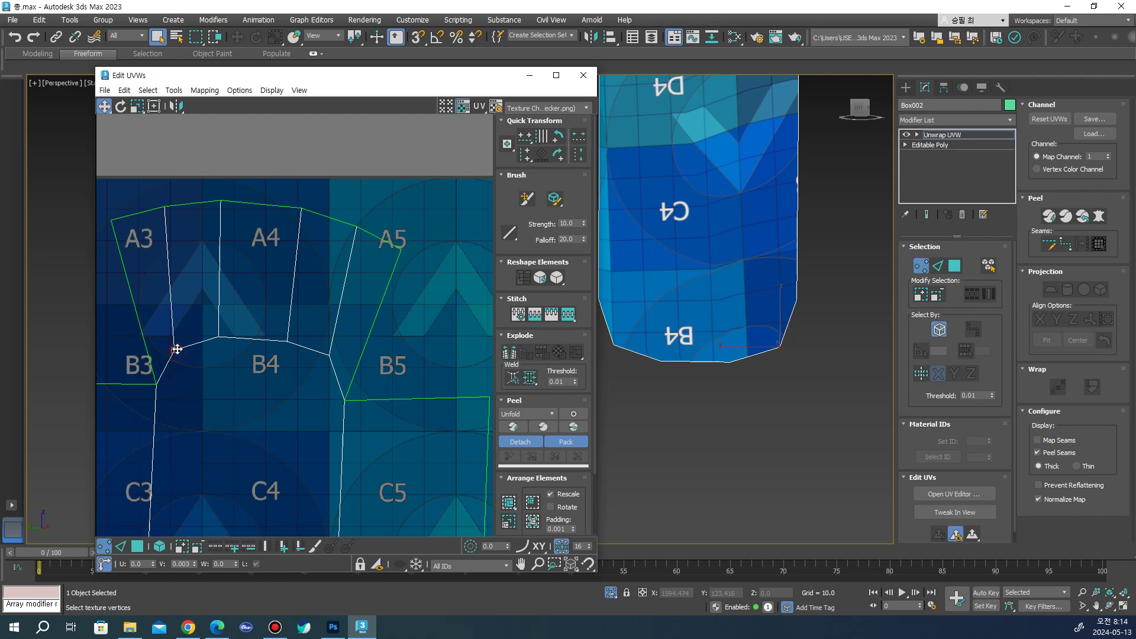
click(286, 343)
mouse_move(286, 349)
mouse_down()
mouse_move(287, 338)
mouse_move(327, 349)
mouse_up()
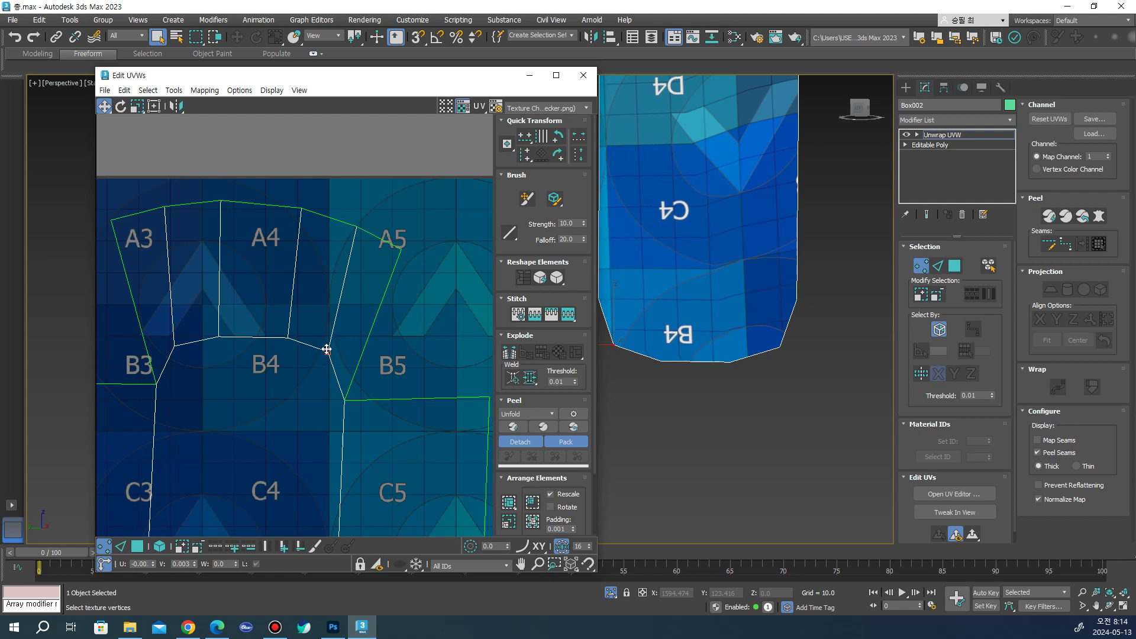
drag(220, 337, 222, 329)
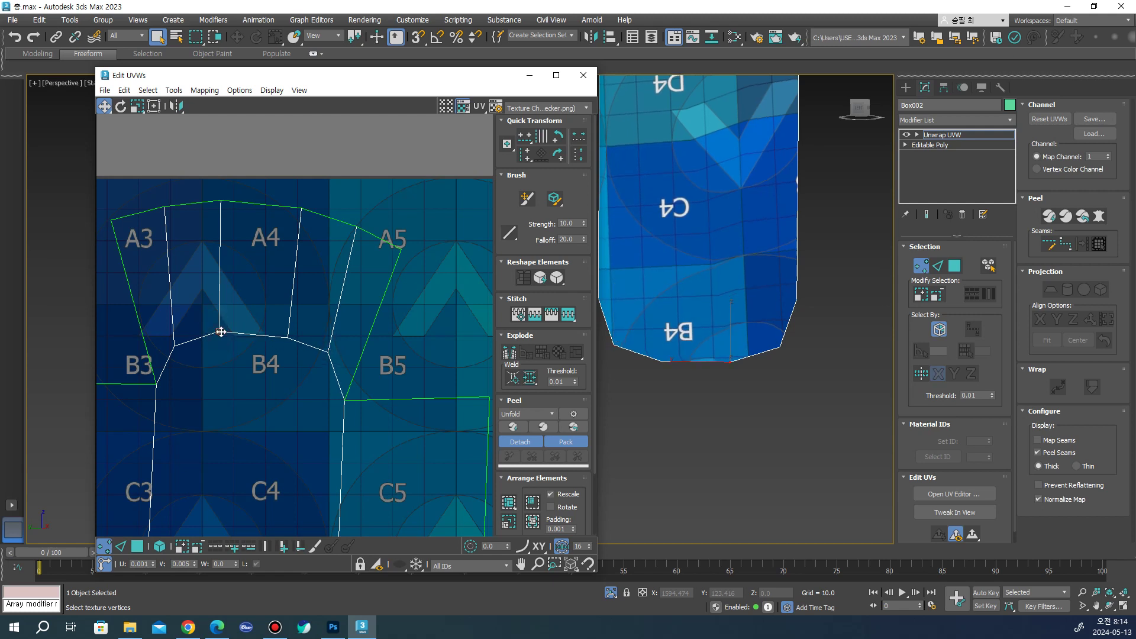
drag(221, 329, 221, 332)
scroll(247, 299, down, 2)
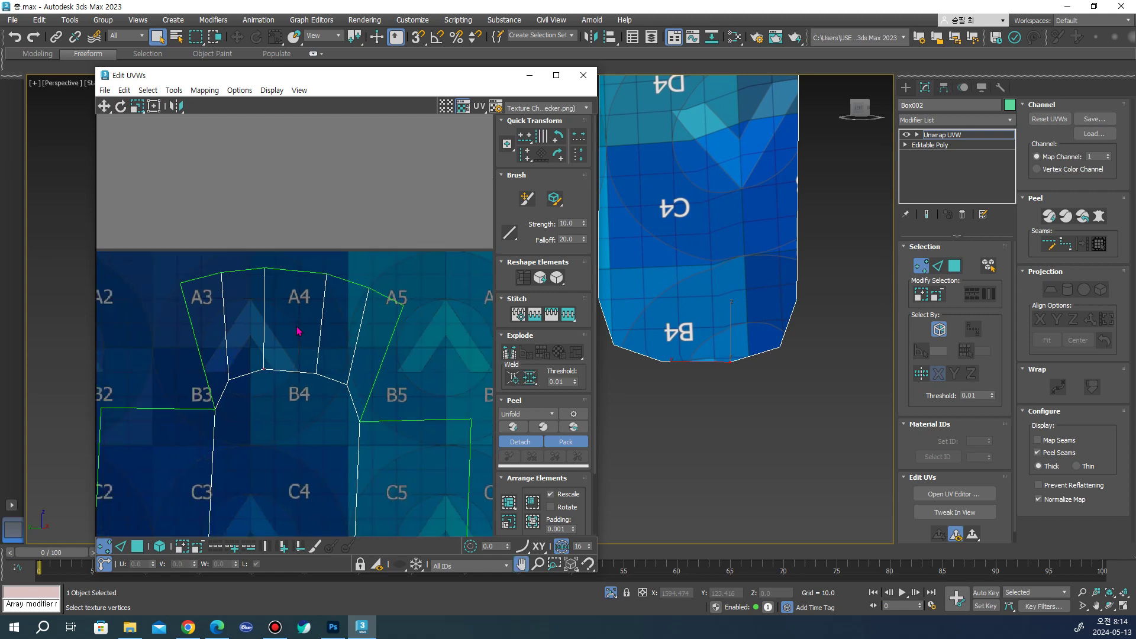
mouse_move(698, 296)
alt+middle_down()
mouse_move(776, 284)
mouse_move(729, 294)
alt+middle_up()
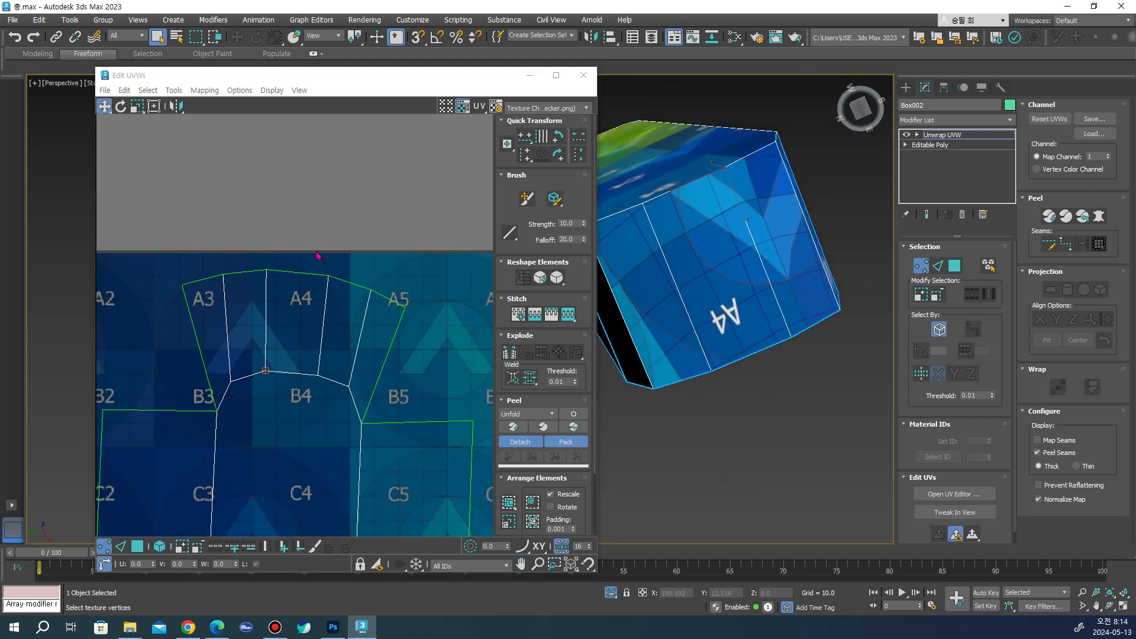
Pull the A3 corner and outer vertices down and left to follow the strip's curve
click(183, 286)
drag(175, 297, 181, 301)
mouse_move(658, 342)
alt+middle_down()
mouse_move(629, 368)
mouse_move(783, 282)
mouse_move(779, 307)
alt+middle_up()
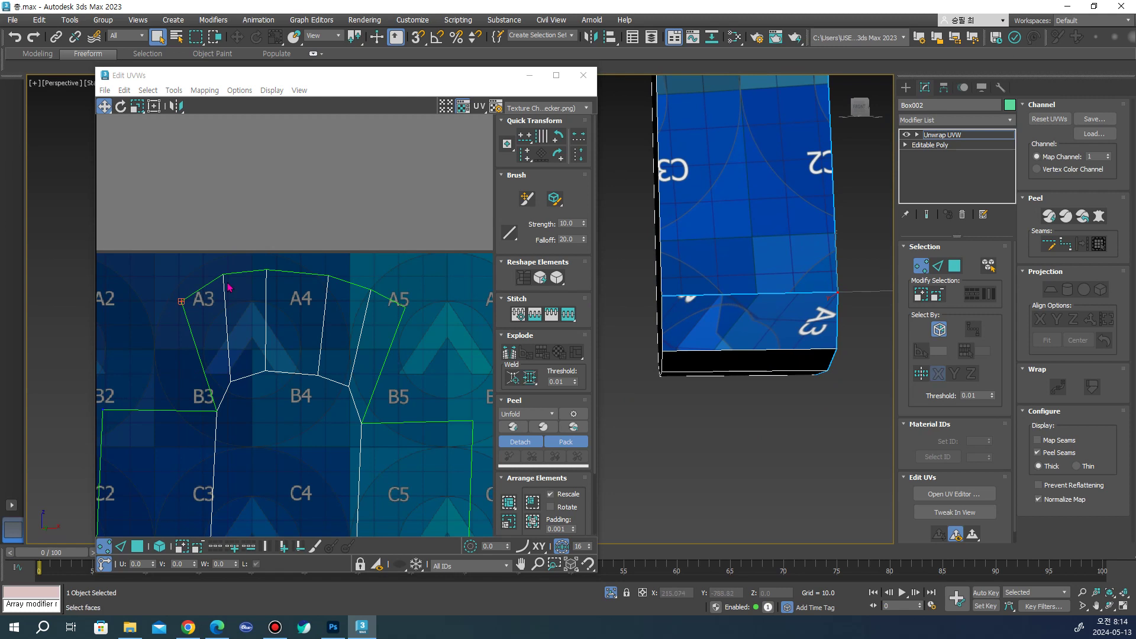
drag(182, 300, 159, 311)
drag(224, 275, 208, 282)
drag(282, 284, 257, 274)
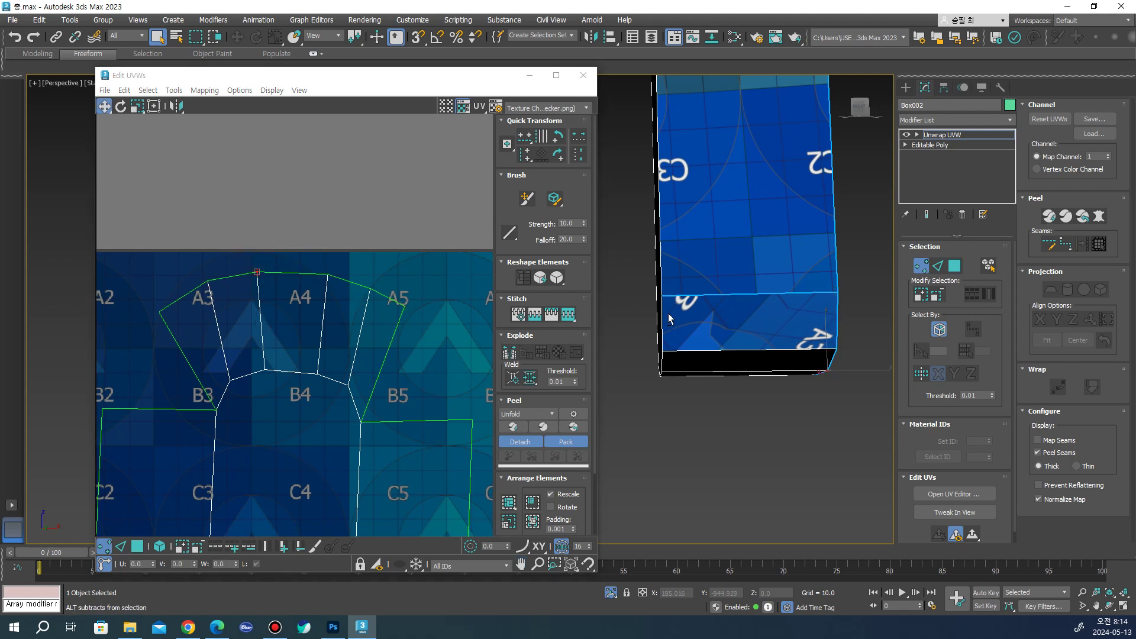
Undo a trial move of A3's outer-left vertex, review the whole layout, and close Edit UVWs
alt+middle_drag(663, 236, 679, 260)
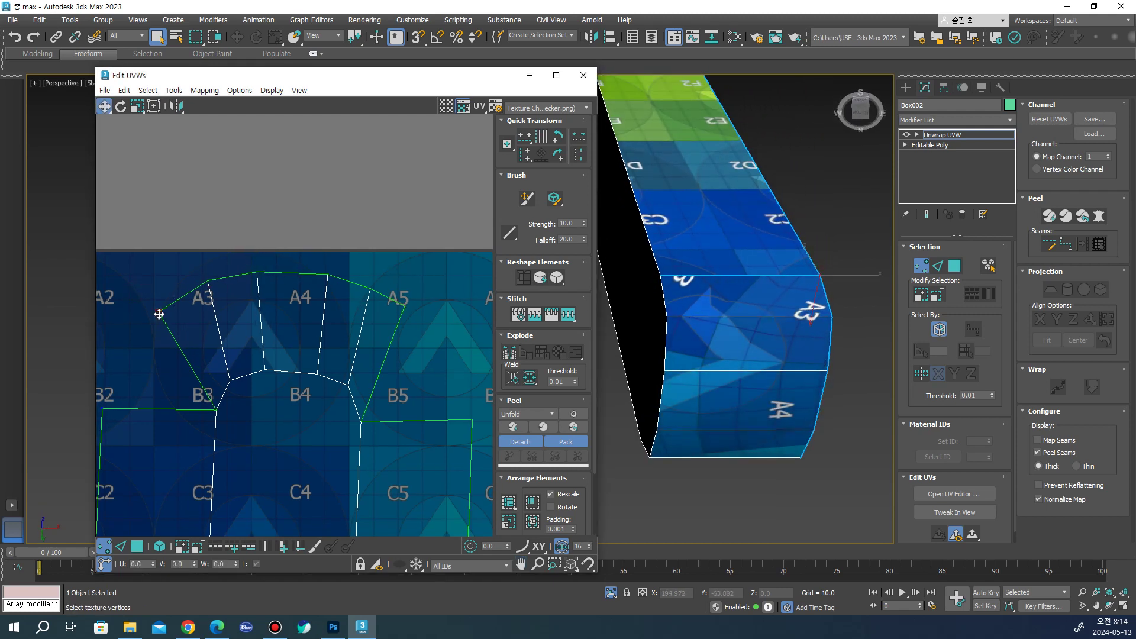
mouse_move(157, 310)
mouse_down()
mouse_move(171, 327)
mouse_move(121, 324)
mouse_up()
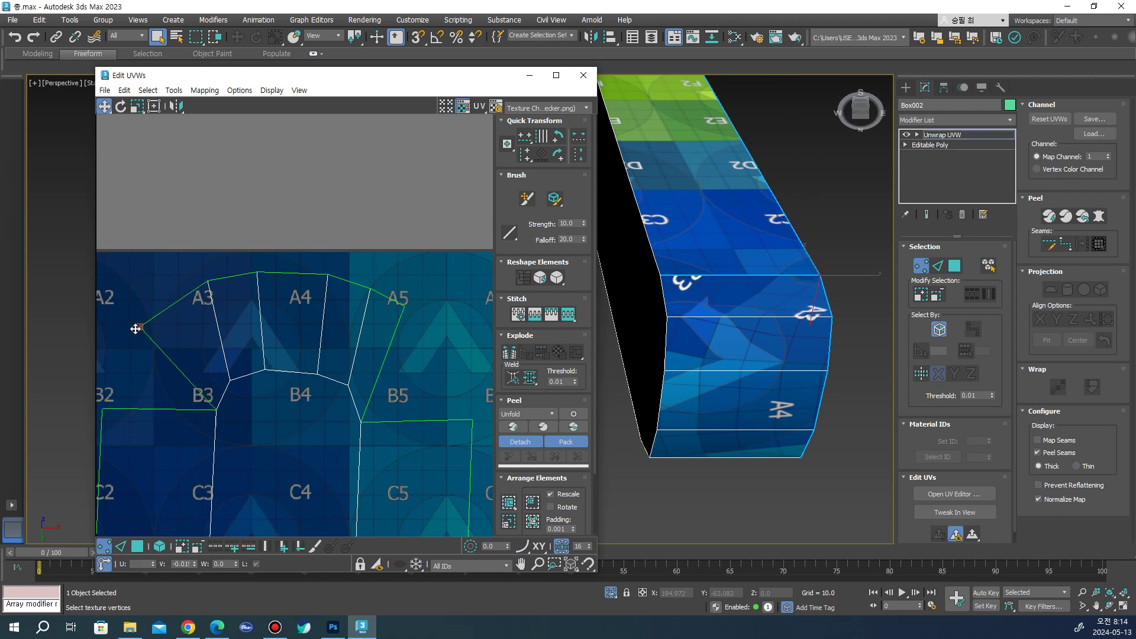
key(ctrl+z)
key(ctrl+z)
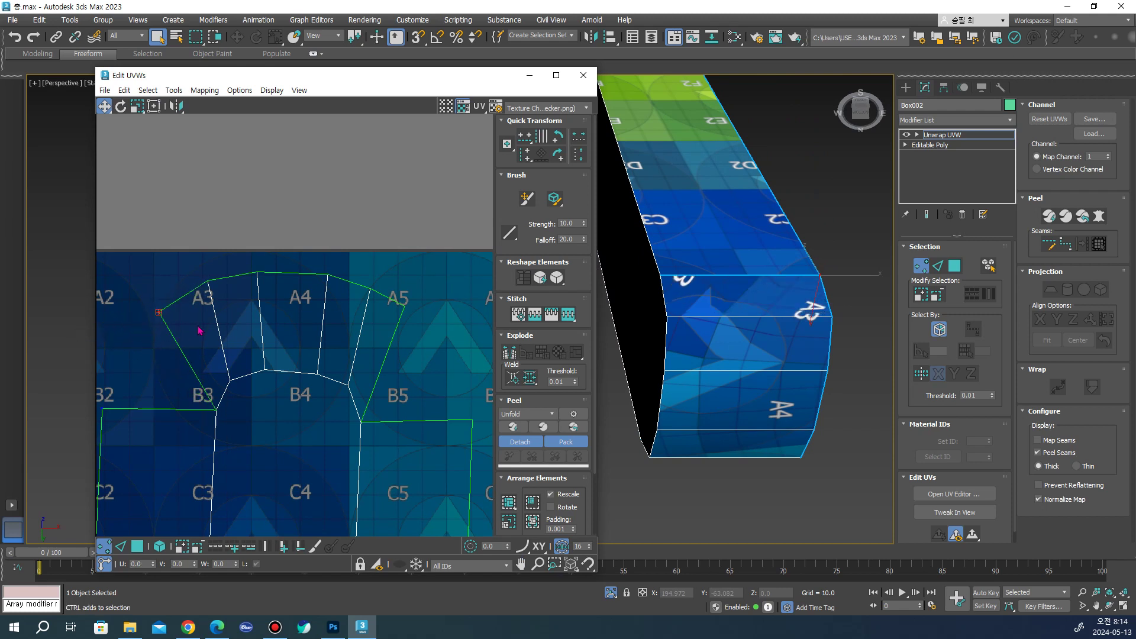
scroll(283, 320, down, 3)
scroll(283, 320, down, 2)
middle_drag(302, 309, 304, 288)
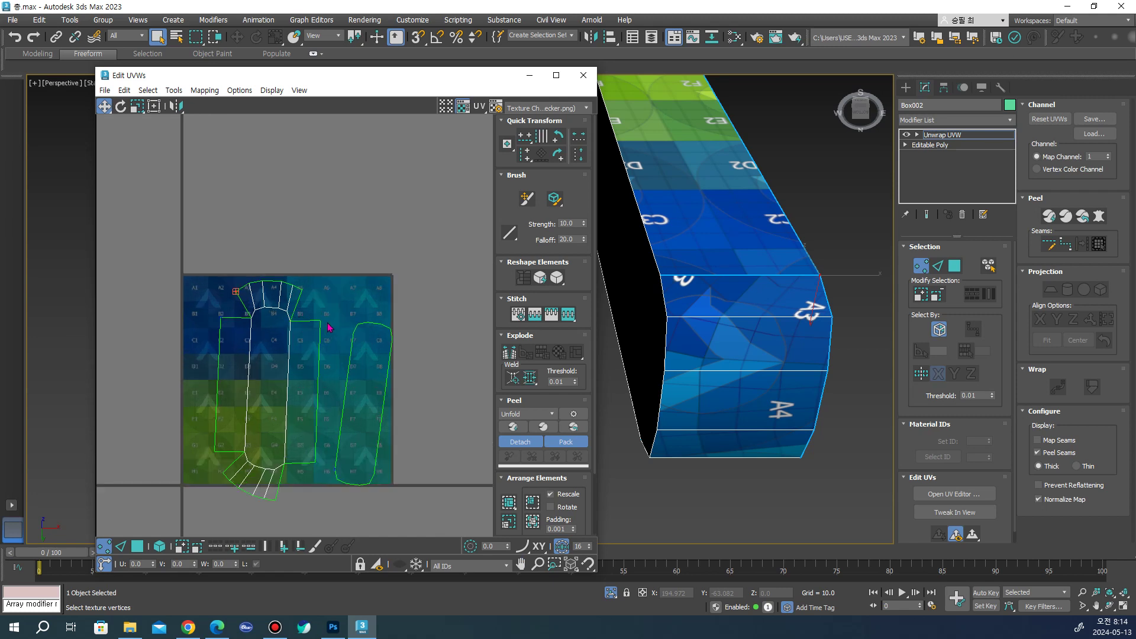
scroll(329, 327, up, 2)
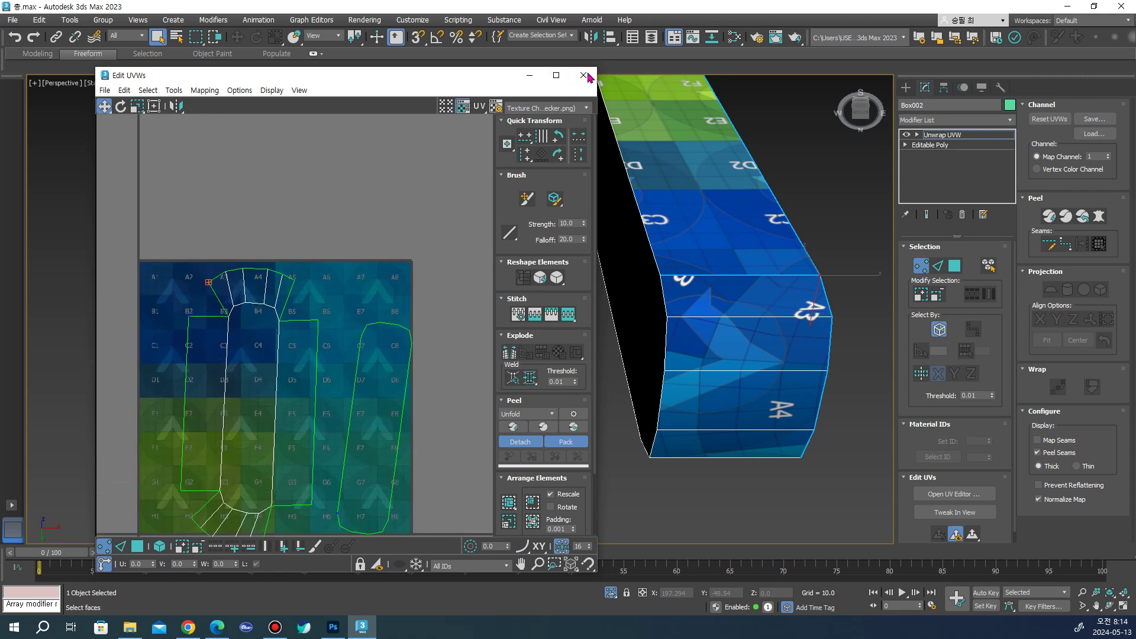
click(583, 75)
mouse_move(728, 254)
alt+middle_down()
mouse_move(672, 296)
mouse_move(698, 258)
alt+middle_up()
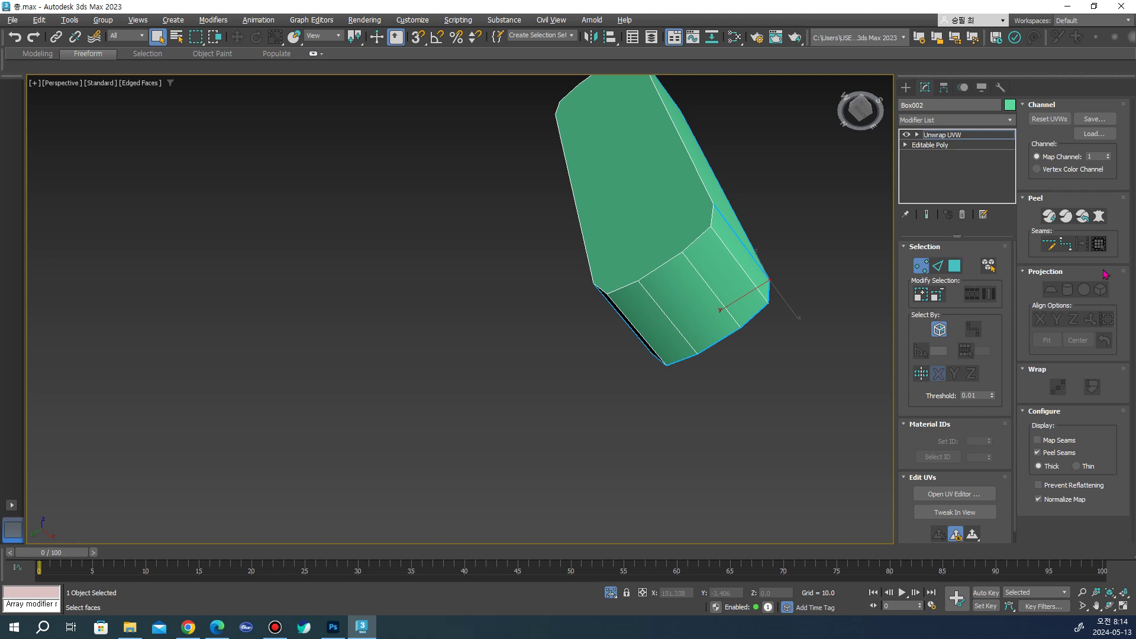
Enable Point to Point Seams and orbit to an upright view of the box's left side and top
click(1065, 244)
scroll(714, 210, down, 5)
mouse_move(705, 261)
alt+middle_down()
mouse_move(672, 316)
mouse_move(689, 292)
alt+middle_up()
scroll(708, 248, up, 5)
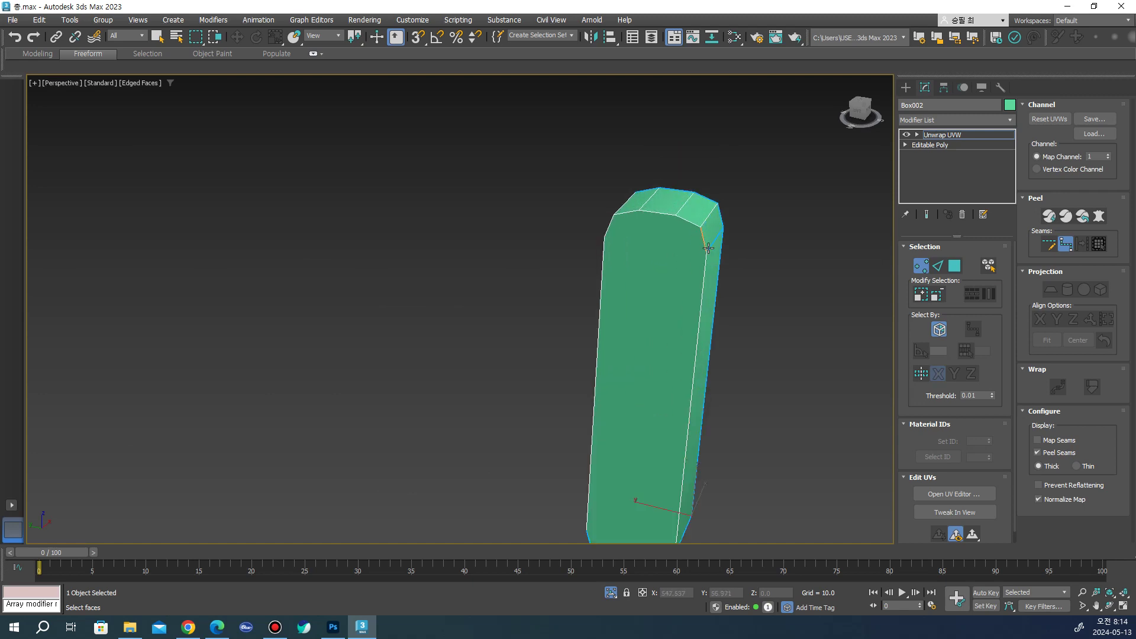
mouse_move(609, 227)
alt+middle_down()
mouse_move(743, 251)
mouse_move(707, 221)
mouse_move(769, 239)
alt+middle_up()
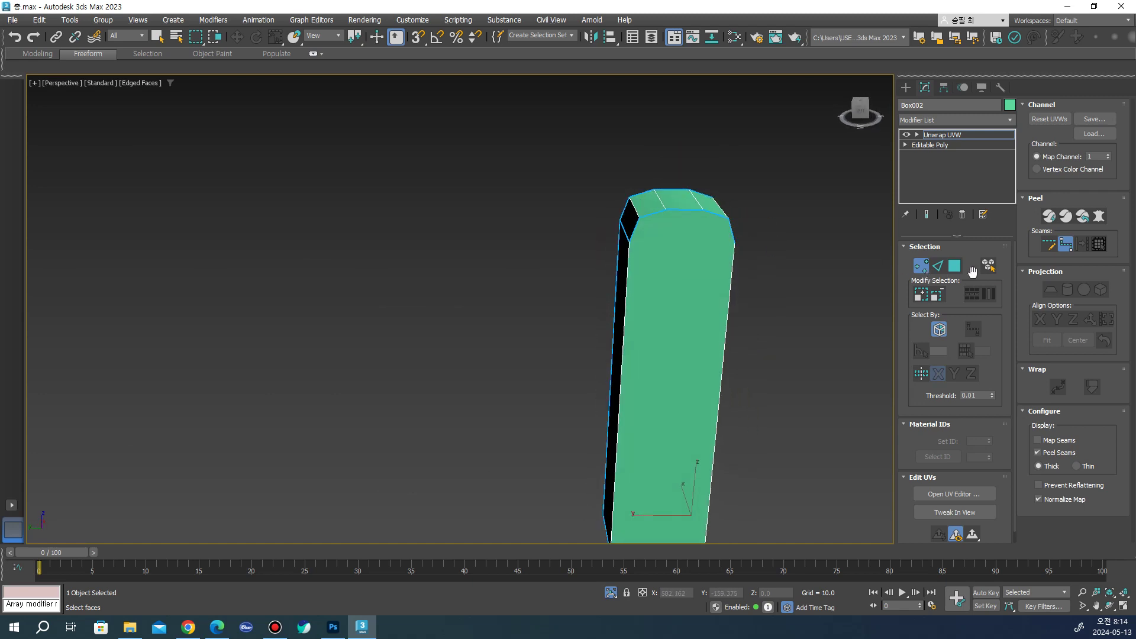
Select the box's front face together with the adjacent long side face
click(673, 305)
click(686, 304)
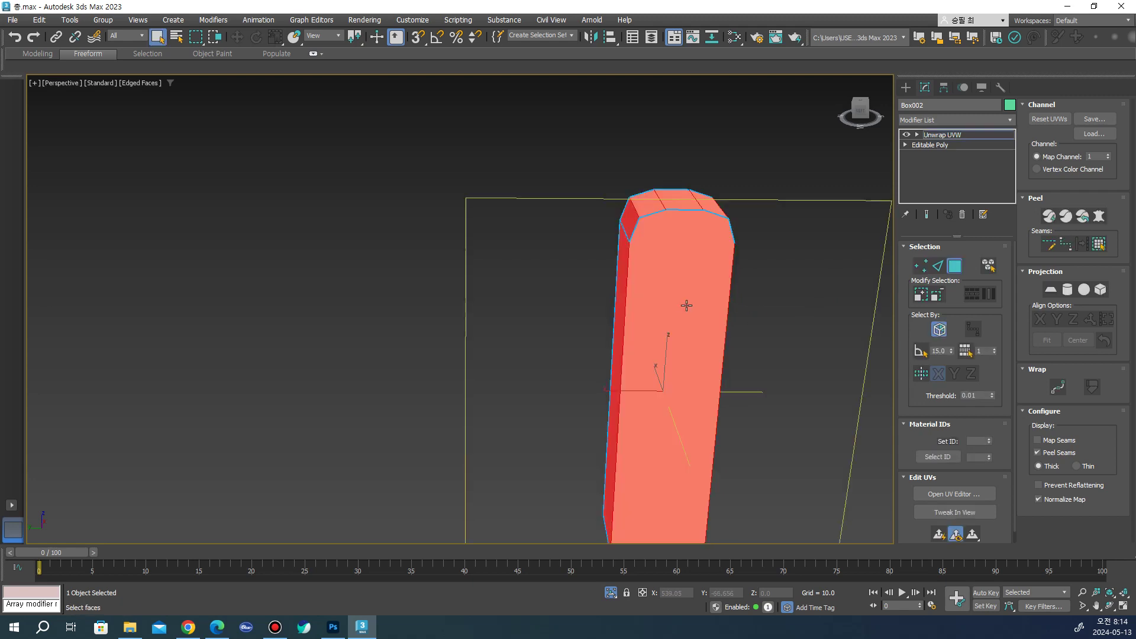
mouse_move(707, 315)
alt+middle_down()
mouse_move(677, 284)
mouse_move(680, 331)
mouse_move(740, 272)
mouse_move(654, 220)
mouse_move(697, 258)
mouse_move(692, 330)
mouse_move(694, 218)
alt+middle_up()
ctrl+click(666, 318)
mouse_move(648, 309)
alt+middle_down()
mouse_move(637, 426)
mouse_move(637, 406)
mouse_move(662, 379)
alt+middle_up()
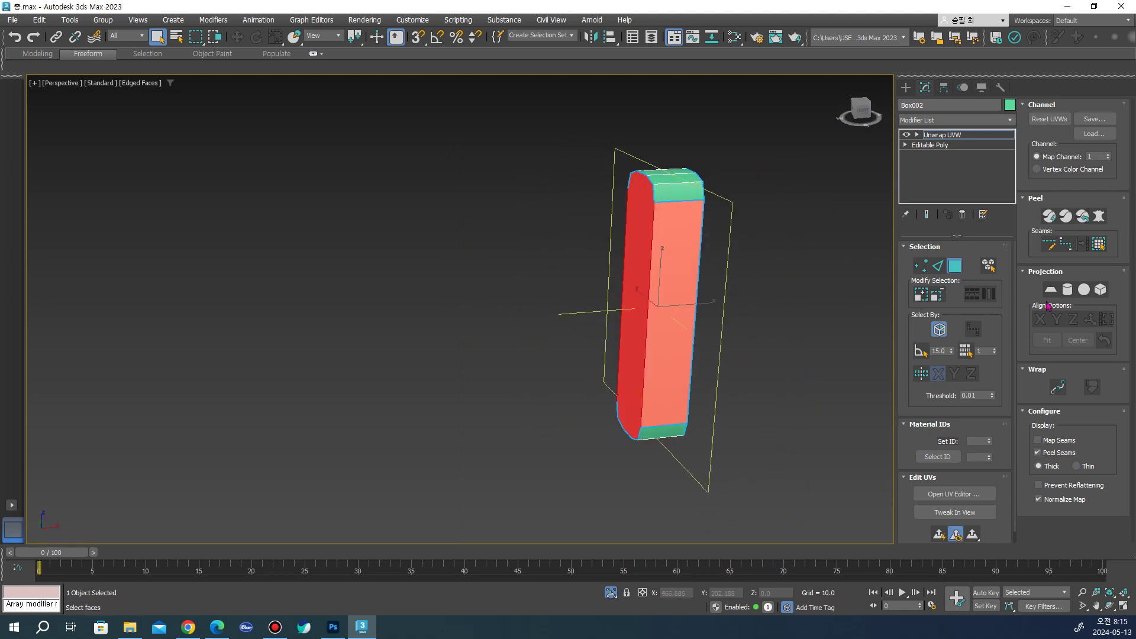
click(1051, 290)
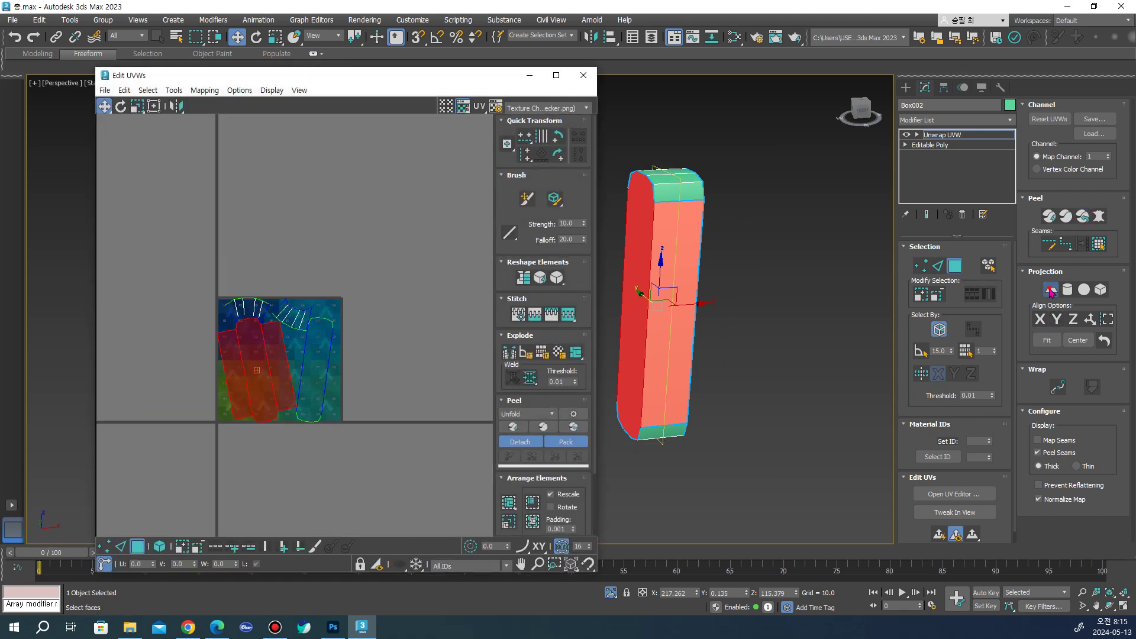
Finish the planar projection of the sides and select the whole top cap
click(1051, 290)
alt+middle_drag(681, 296, 721, 213)
click(713, 208)
ctrl+click(674, 185)
scroll(609, 286, up, 2)
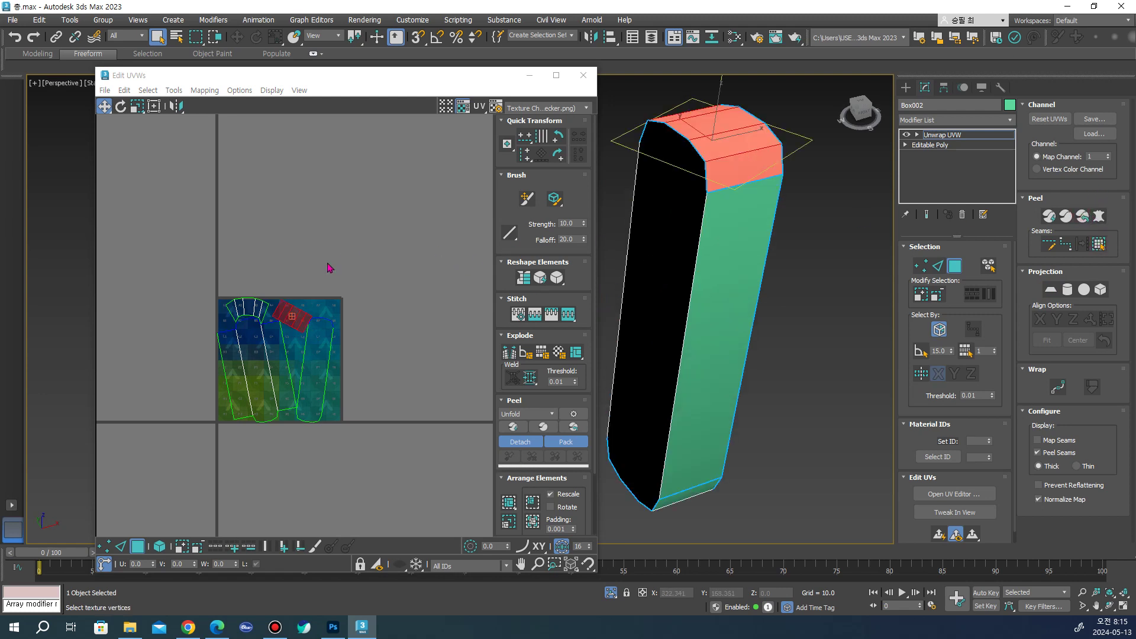
scroll(291, 301, up, 3)
scroll(734, 310, up, 3)
Select the bottom cap and move its small red island below the checker texture
mouse_move(734, 310)
alt+middle_down()
mouse_move(691, 323)
mouse_move(749, 397)
alt+middle_up()
click(745, 414)
click(1082, 216)
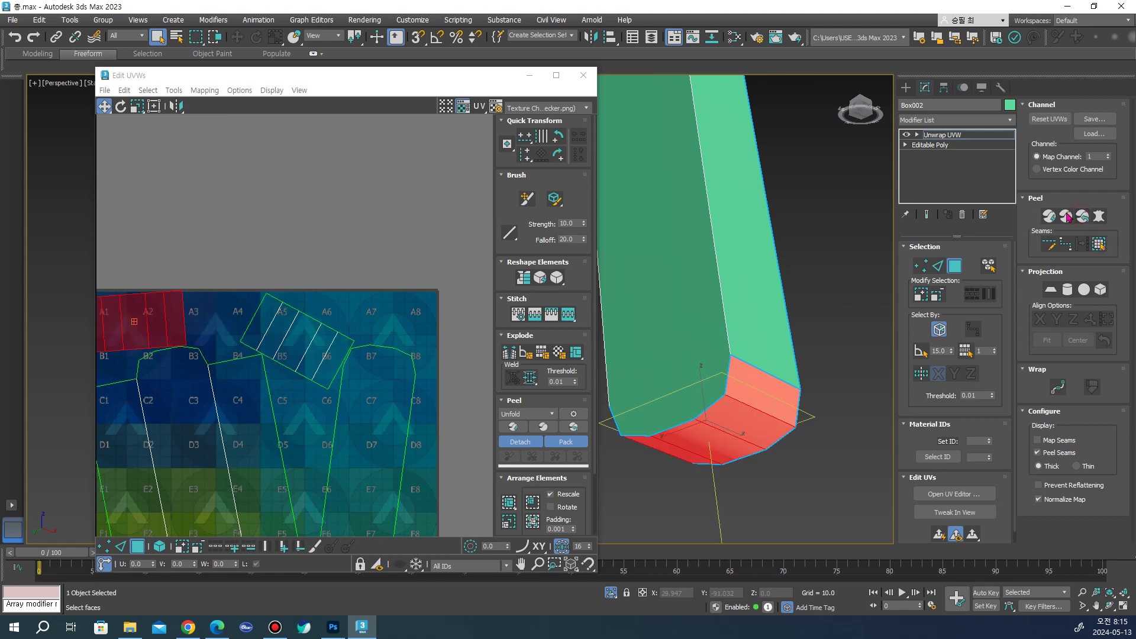
scroll(255, 314, down, 3)
middle_drag(254, 313, 349, 254)
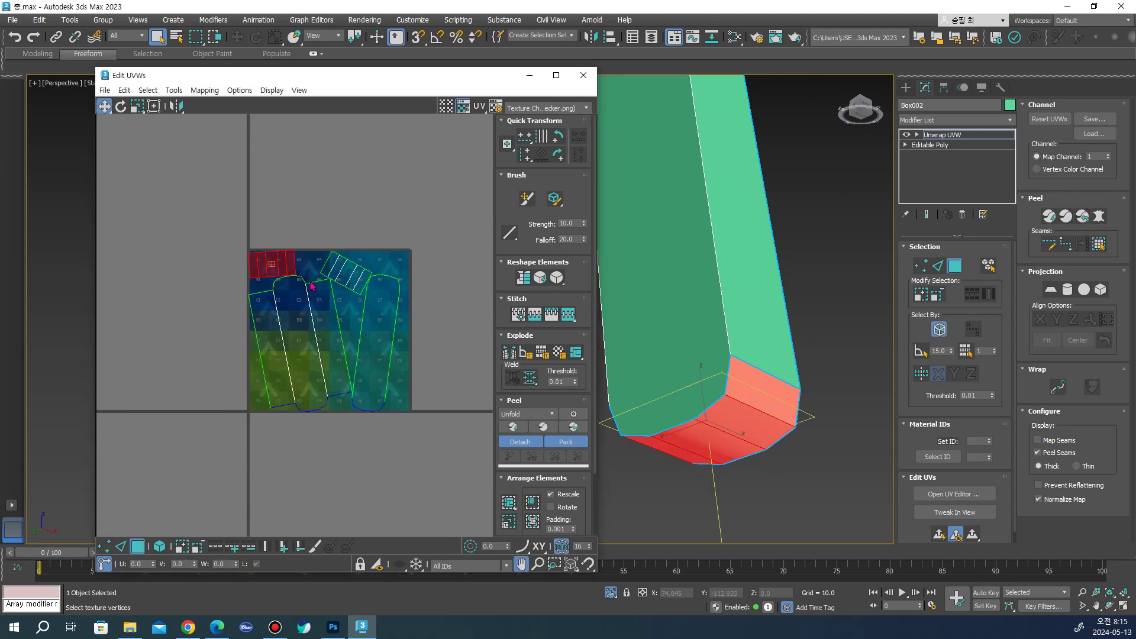
scroll(256, 259, up, 1)
drag(256, 260, 313, 492)
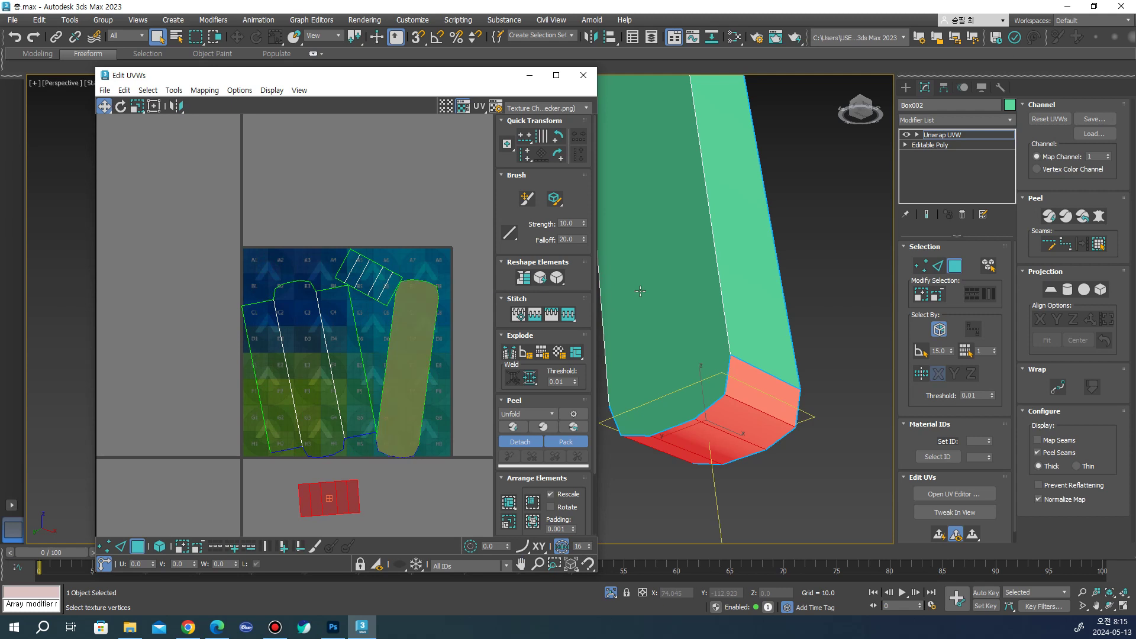
scroll(358, 520, up, 3)
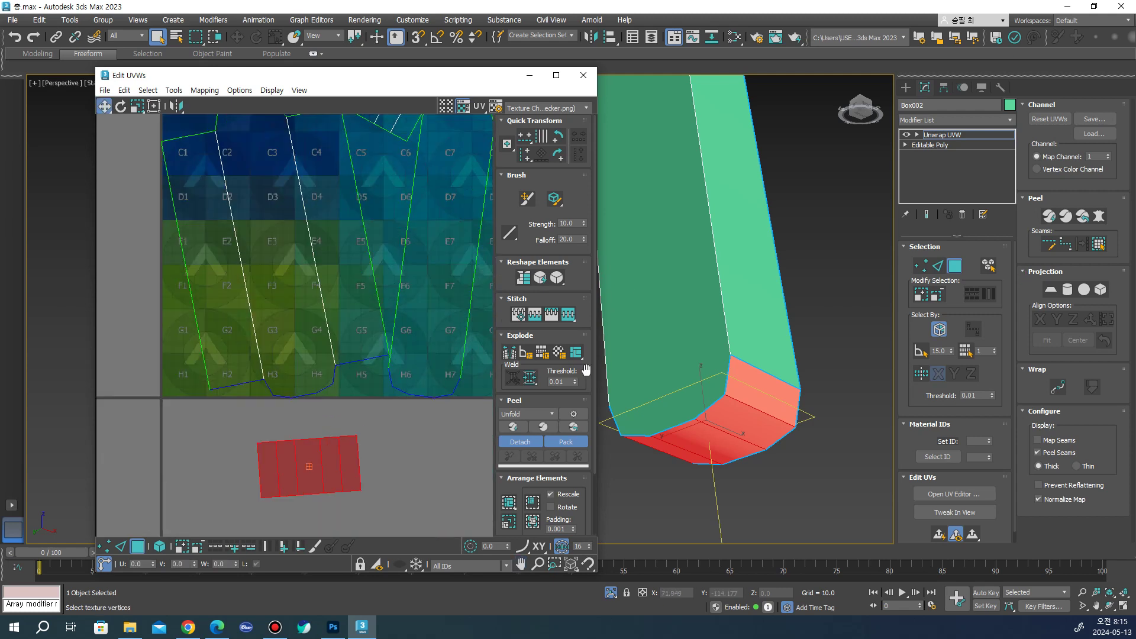
Select the small end-cap island and rotate it about 175° to lie horizontal
key(2)
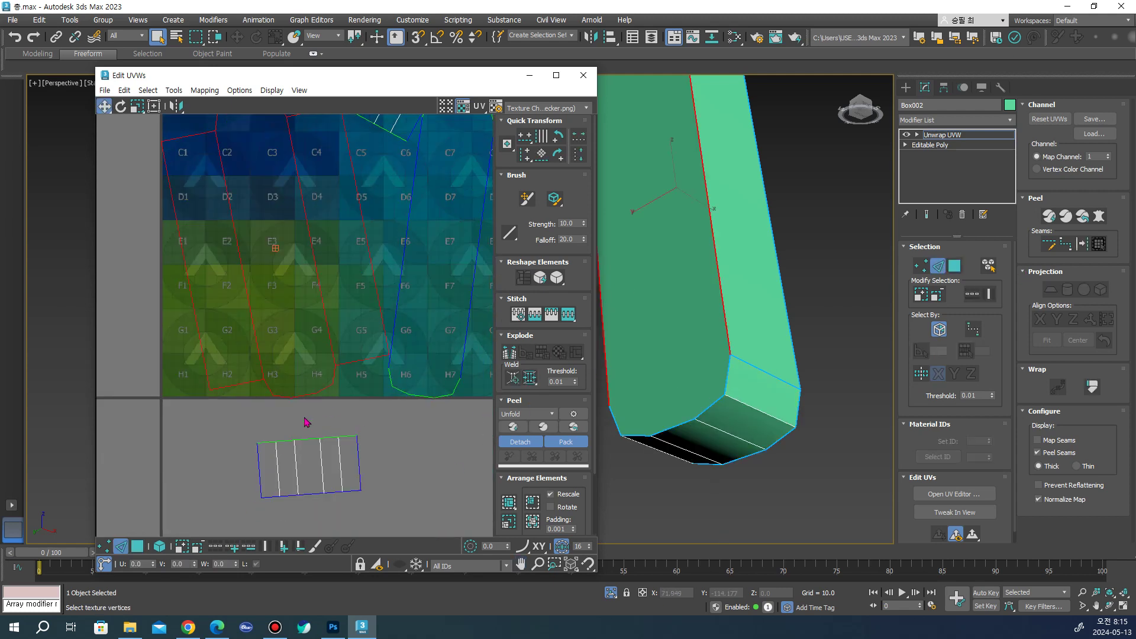
click(318, 400)
scroll(318, 401, up, 2)
click(301, 393)
key(3)
key(e)
mouse_move(367, 468)
mouse_down()
mouse_move(243, 509)
mouse_move(305, 431)
mouse_up()
scroll(304, 430, up, 3)
key(2)
key(w)
click(295, 359)
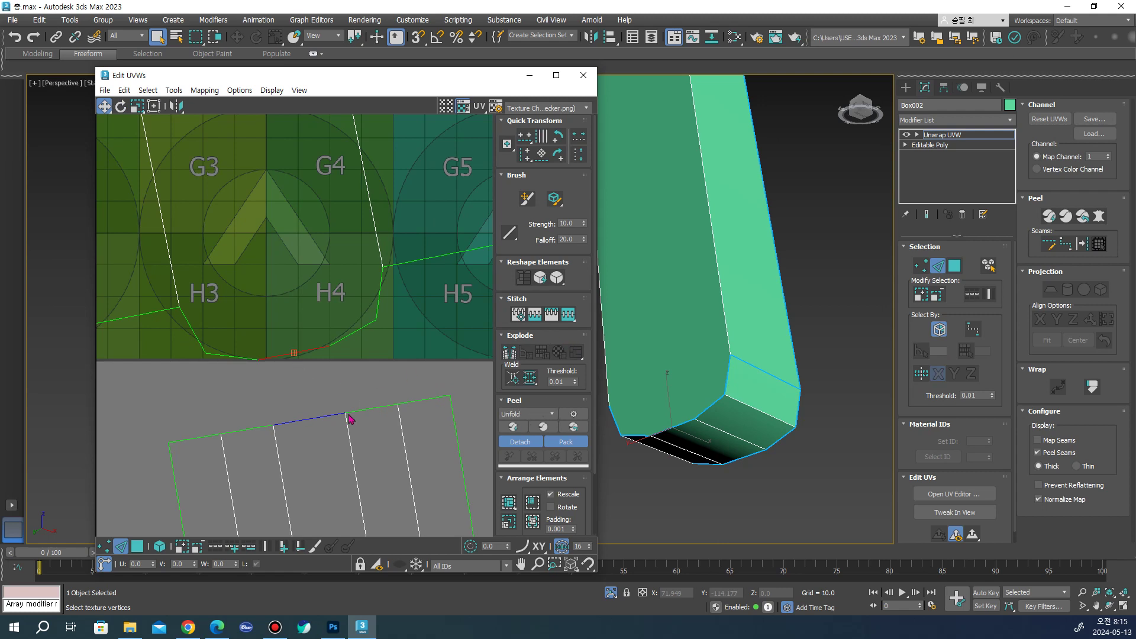
Move the rotated island up against the main island's bottom edge
scroll(355, 417, down, 2)
key(3)
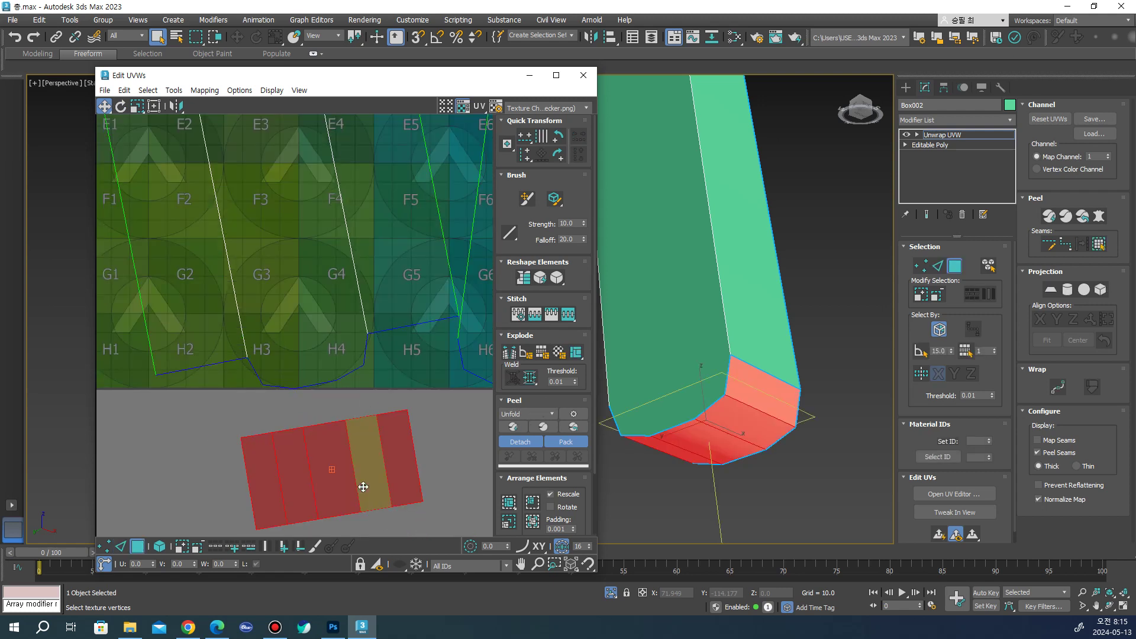
drag(361, 480, 354, 447)
key(2)
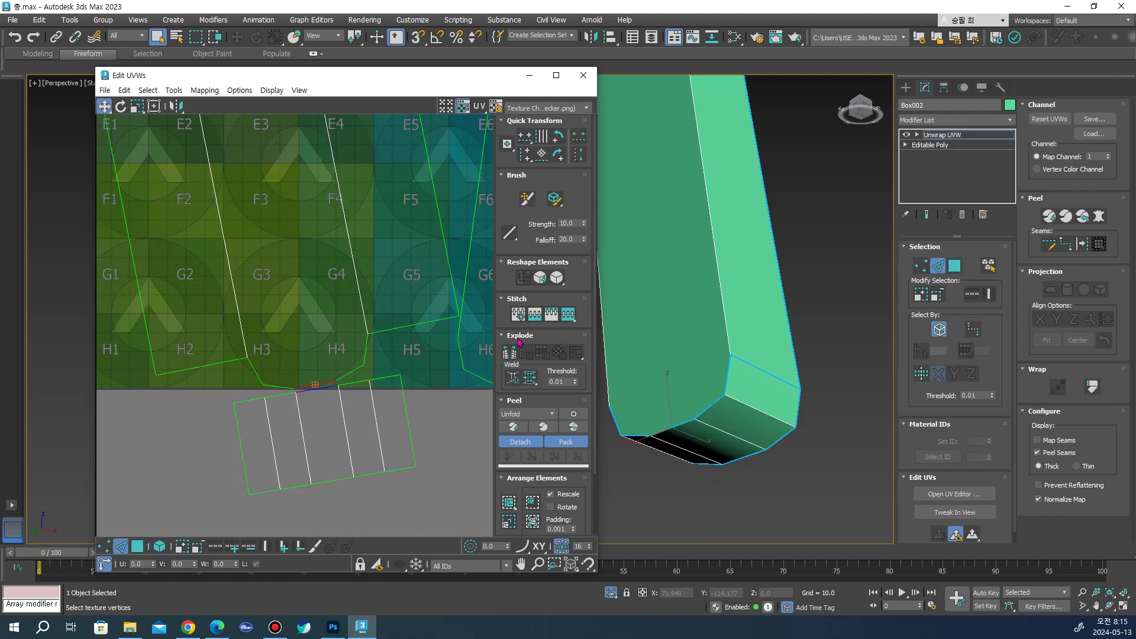
scroll(288, 380, up, 2)
Stitch the island's short top edges to the main island with Stitch to Target
click(268, 406)
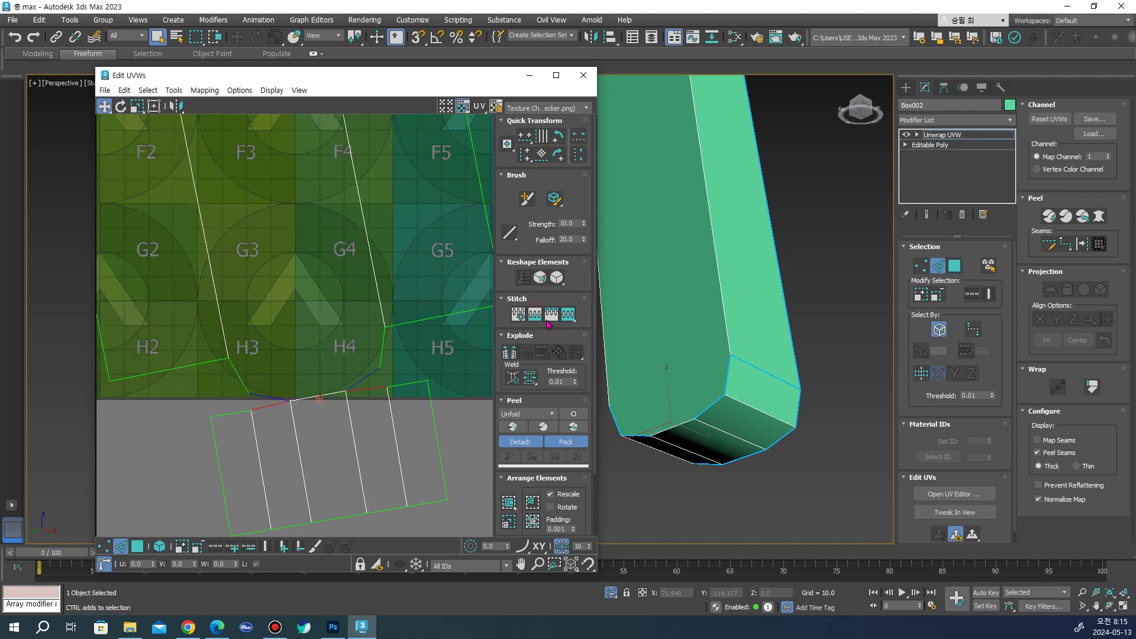
click(547, 321)
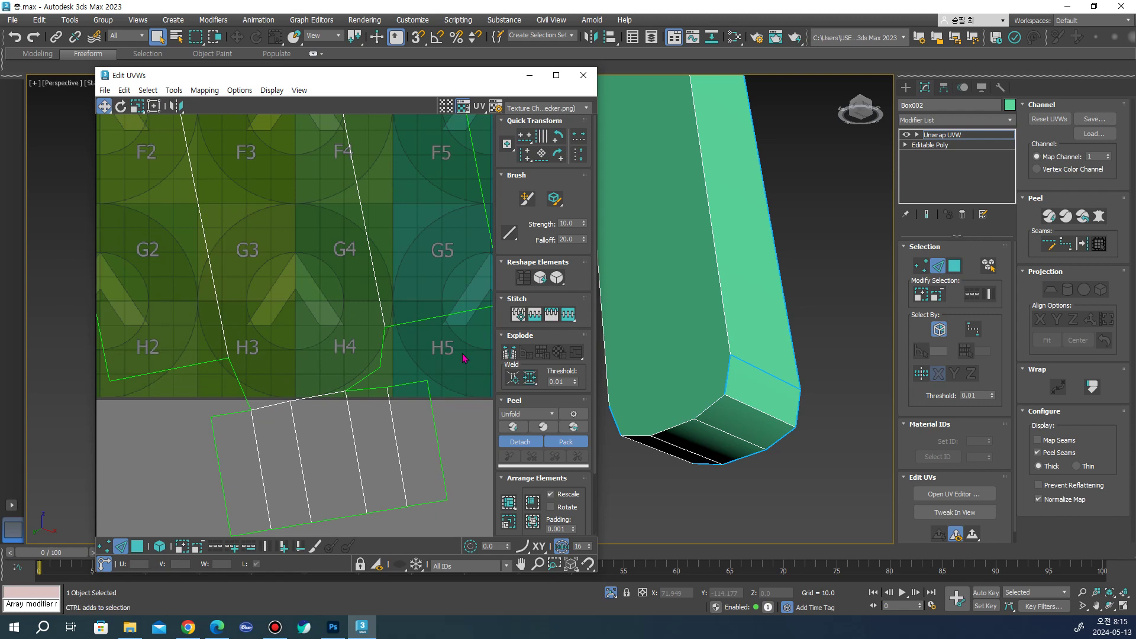
click(372, 390)
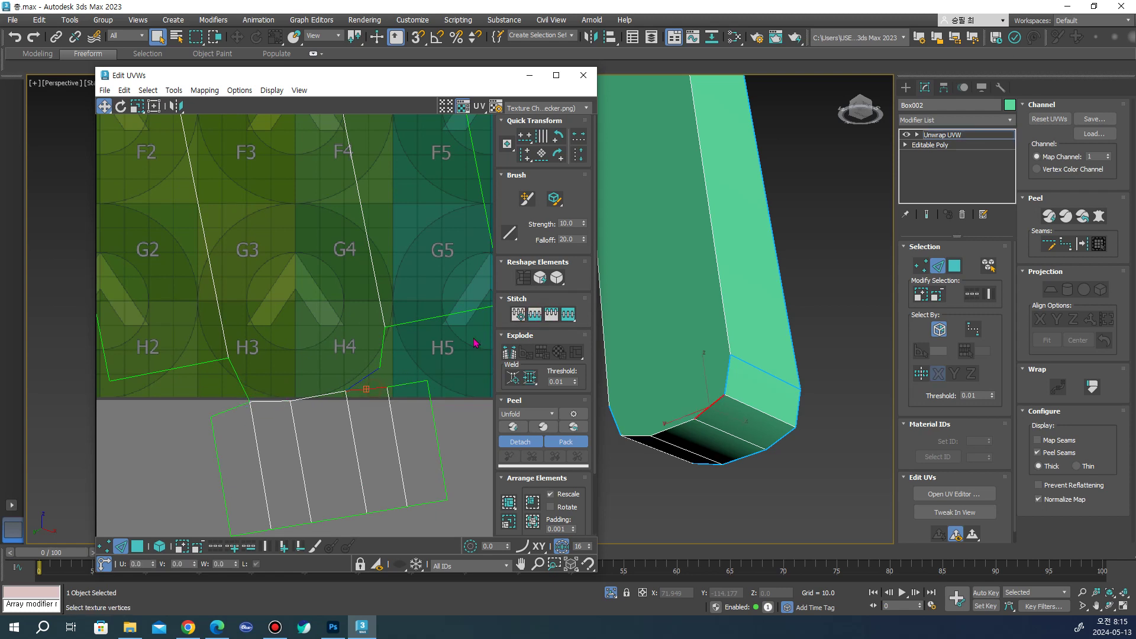
click(535, 316)
scroll(419, 372, down, 3)
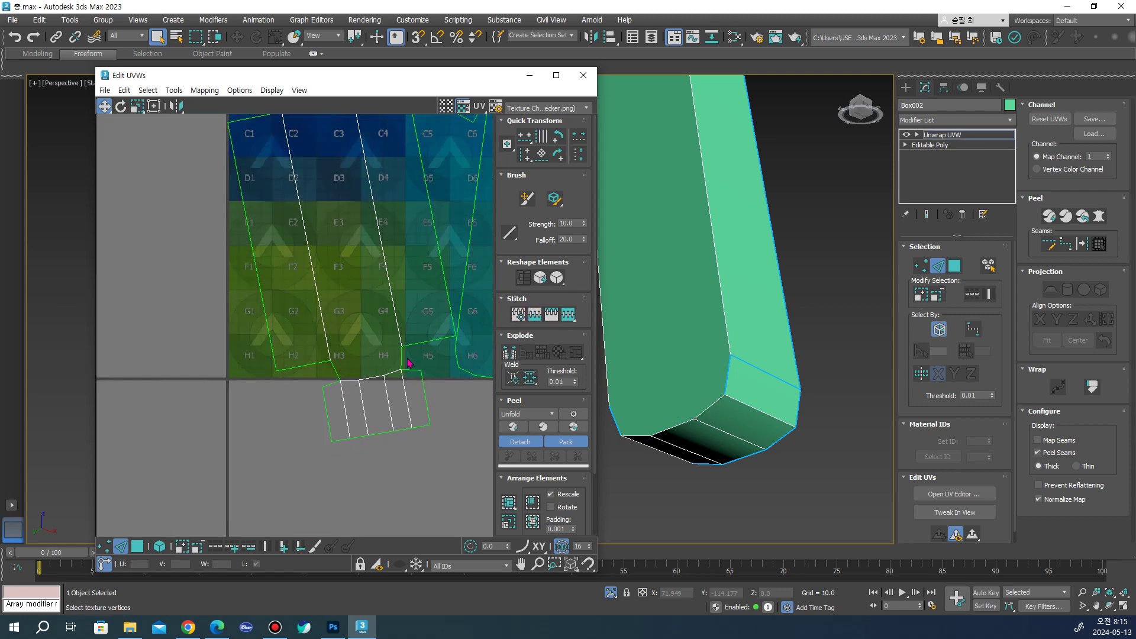
scroll(297, 429, up, 2)
click(296, 422)
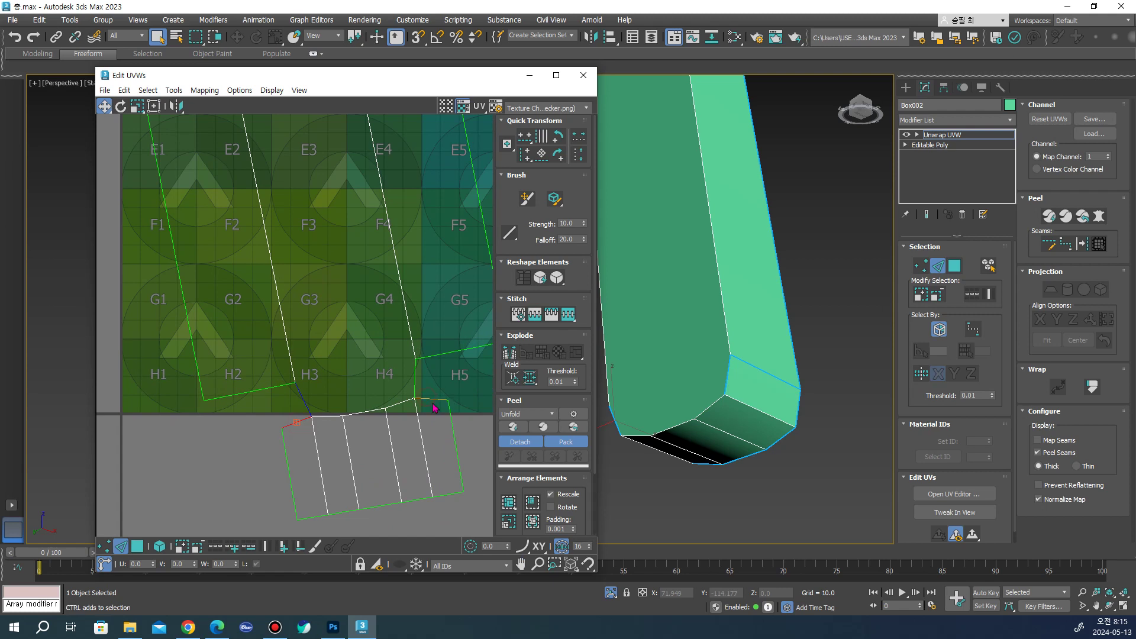
click(533, 317)
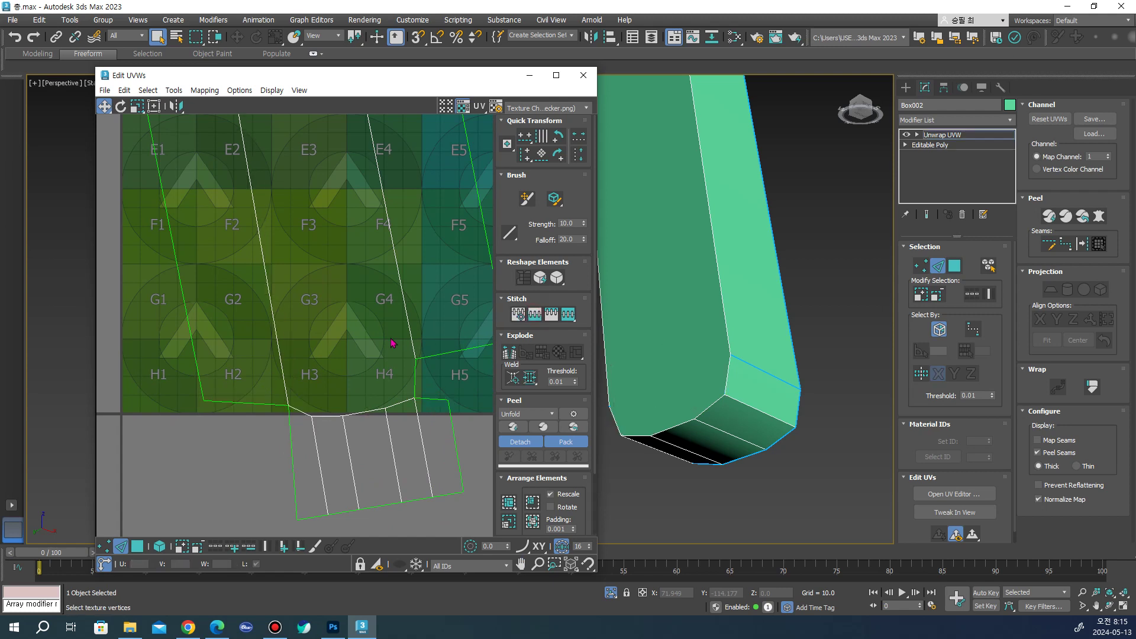
Stitch one more edge between the end-cap island and the main island
scroll(427, 385, down, 2)
click(534, 313)
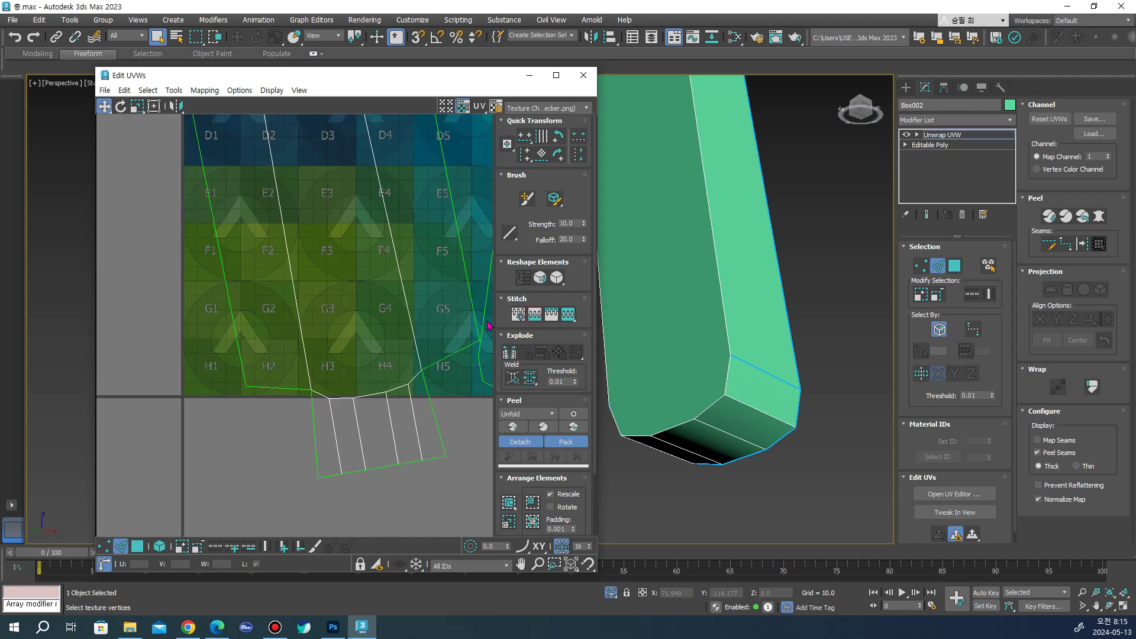
scroll(398, 355, down, 3)
scroll(402, 336, up, 2)
Select the small island at the texture top, move it up and left, and pick its edges
key(3)
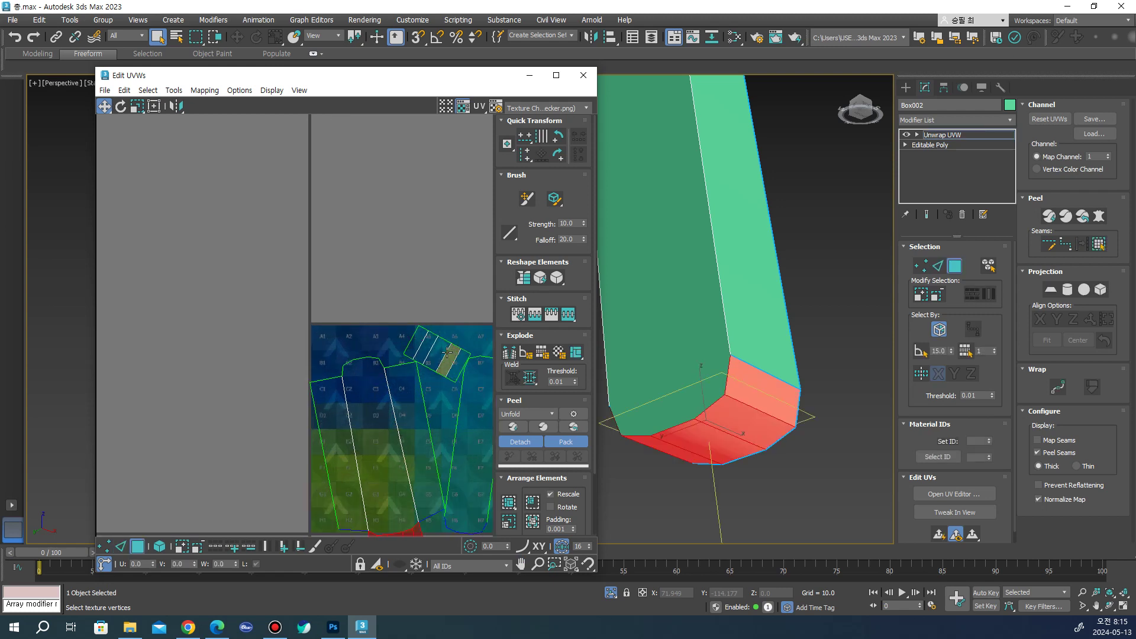
click(440, 352)
mouse_move(440, 354)
mouse_down()
mouse_move(408, 331)
mouse_move(381, 345)
mouse_up()
scroll(408, 331, up, 2)
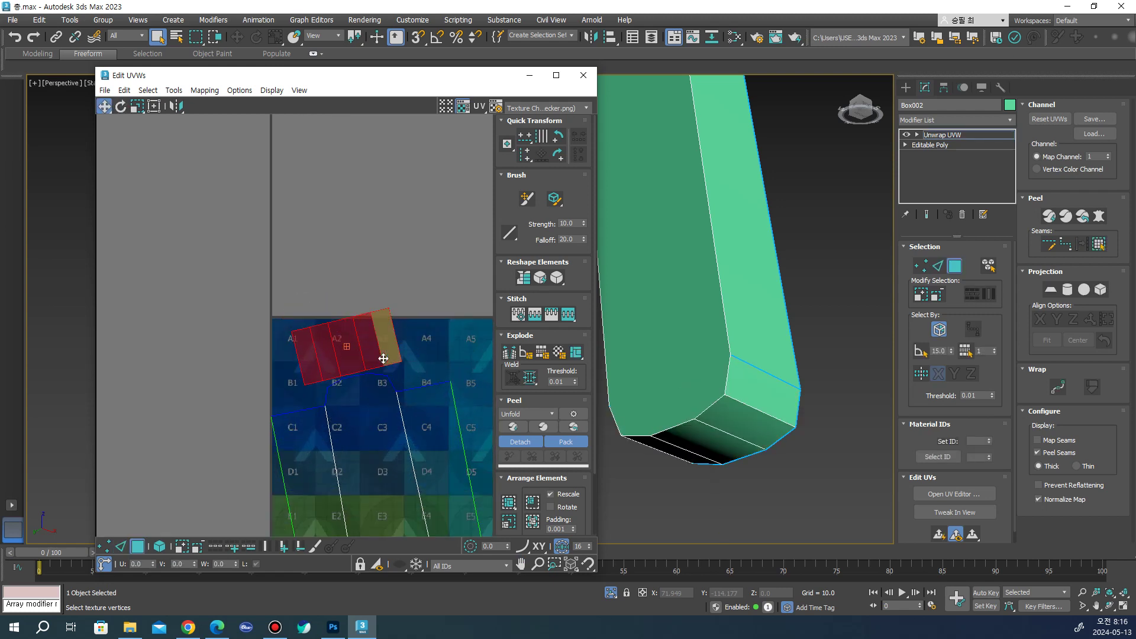
key(2)
scroll(381, 349, up, 2)
click(355, 372)
scroll(352, 374, up, 1)
click(315, 259)
Flip the A-row island about 178° and lower it toward the main island
key(3)
click(325, 266)
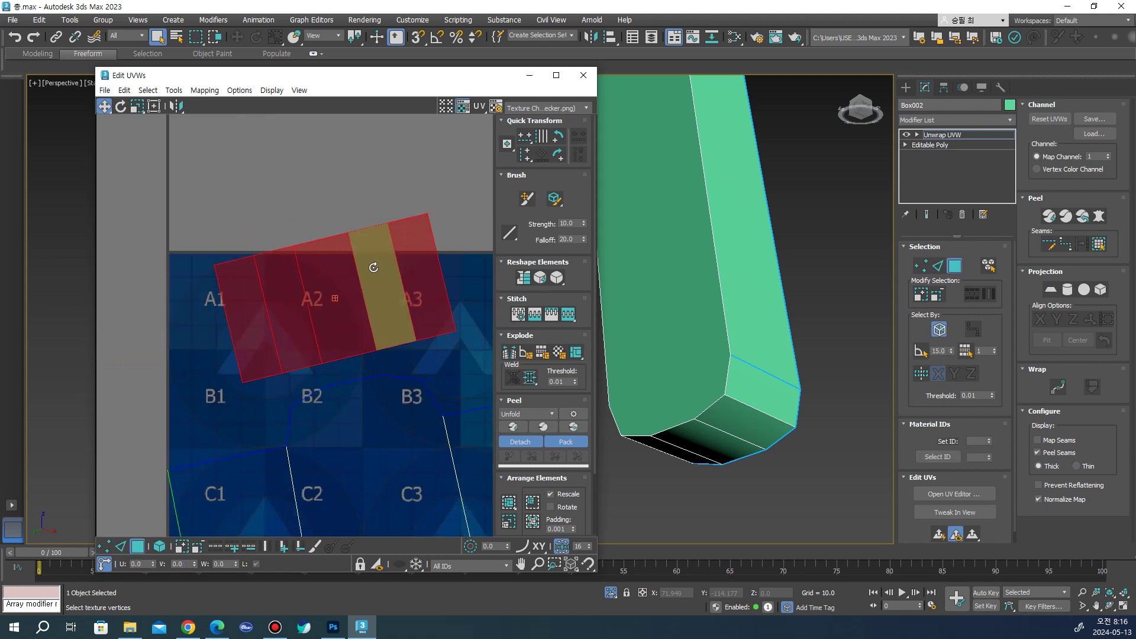
key(e)
drag(325, 266, 280, 333)
key(w)
drag(357, 324, 365, 339)
Stitch the flipped island's bottom edges onto the main island around B2 and B3
key(2)
click(369, 372)
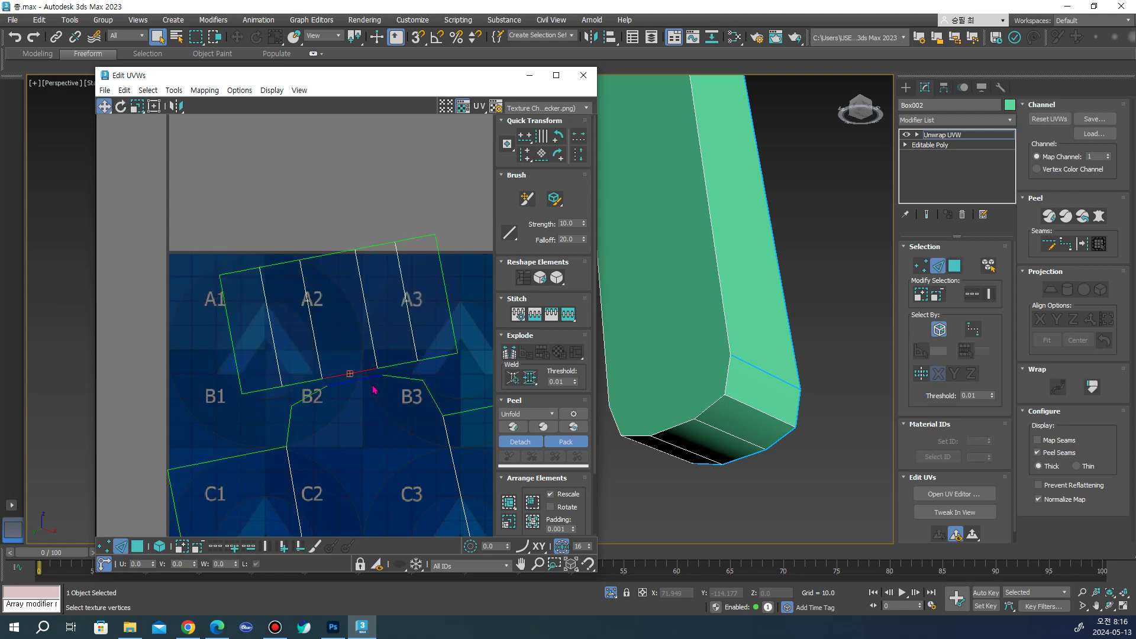
click(547, 318)
click(398, 366)
click(533, 315)
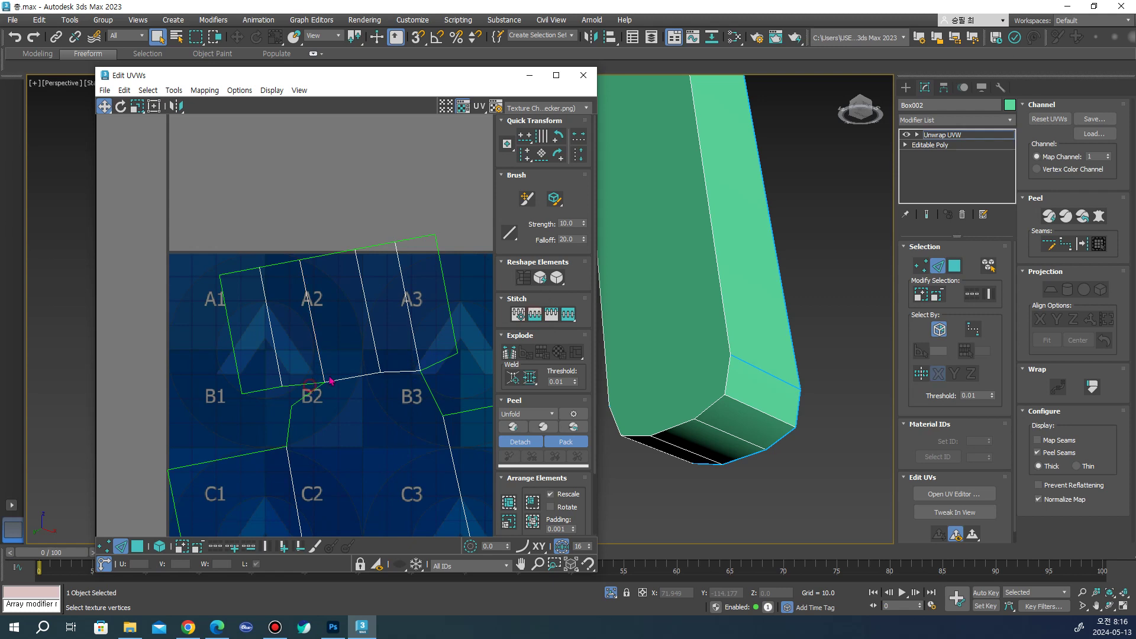
click(304, 385)
click(526, 318)
click(264, 395)
click(535, 323)
click(439, 362)
click(534, 322)
Select all the joined UV faces in polygon mode
scroll(349, 267, down, 5)
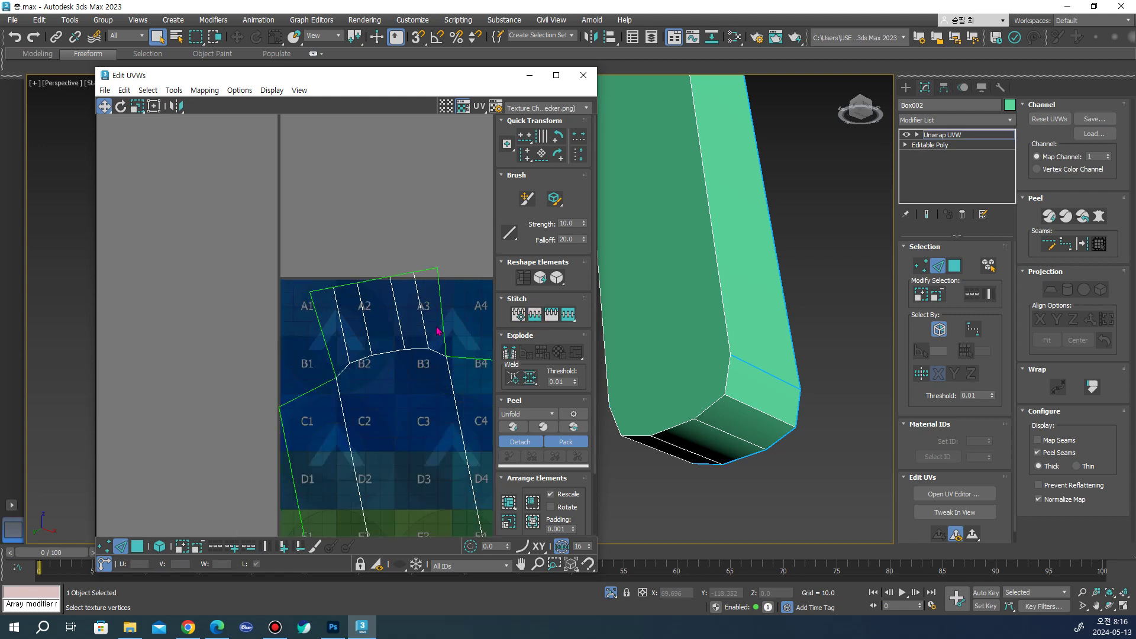
key(3)
drag(299, 257, 396, 430)
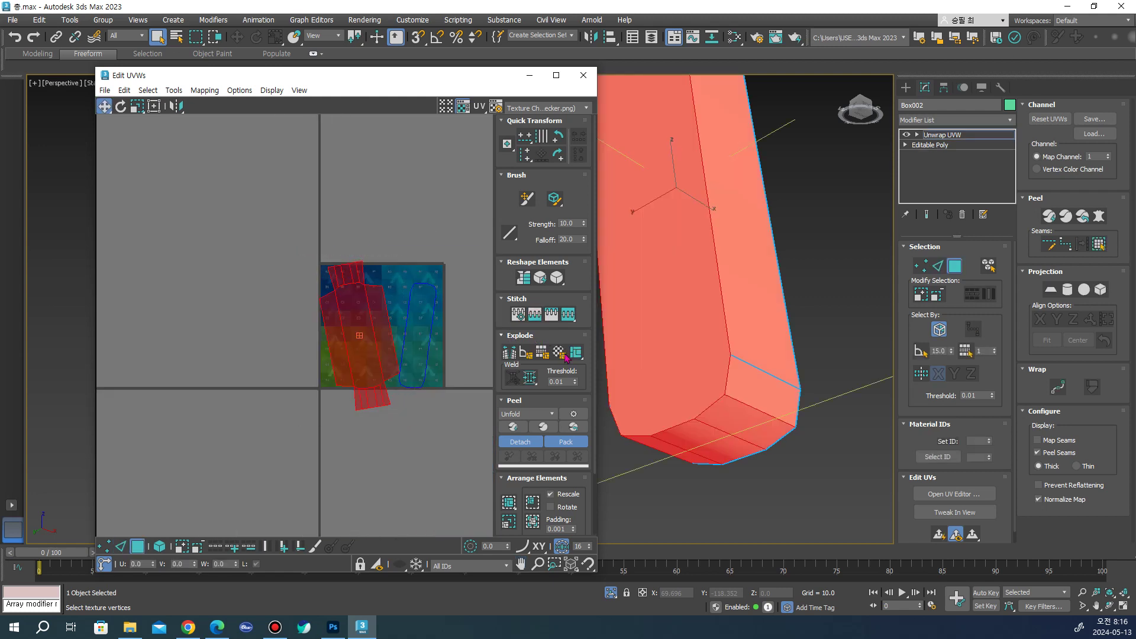
Re-flatten the selected island, then relax Box002's large island by re-unwrapping it
click(573, 427)
scroll(414, 370, up, 2)
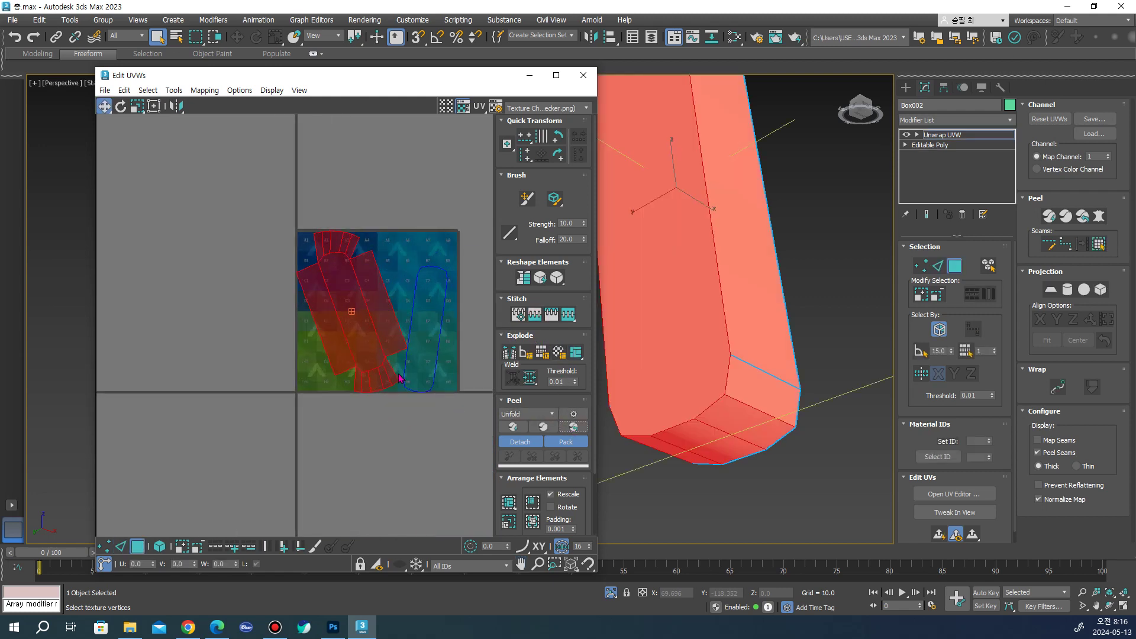
scroll(402, 376, up, 2)
scroll(395, 376, up, 1)
scroll(388, 372, down, 5)
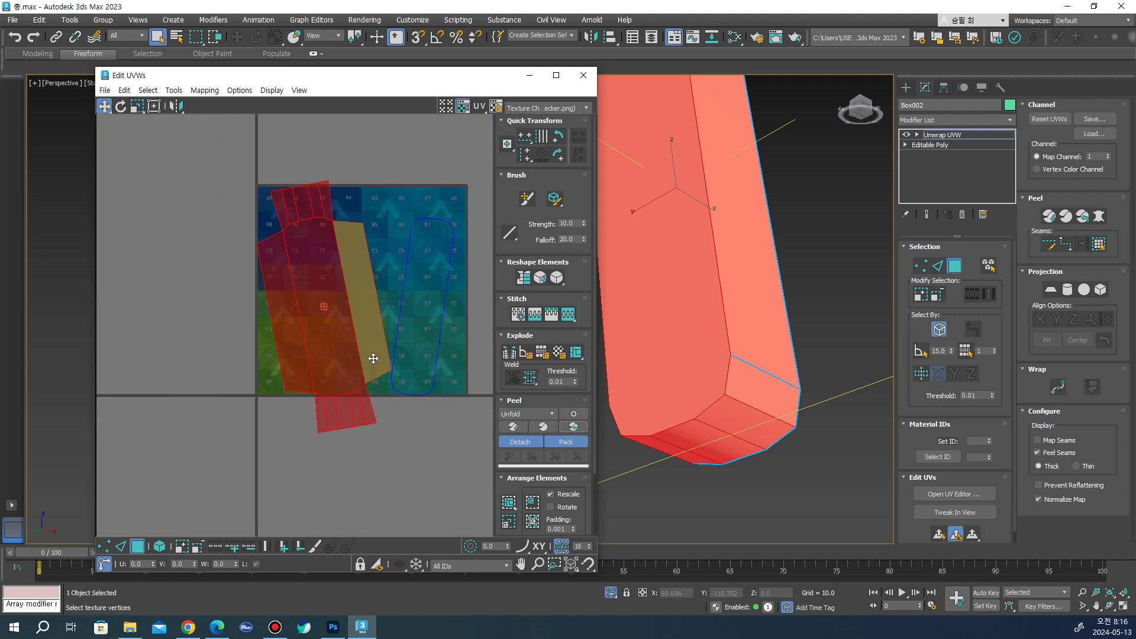
click(370, 358)
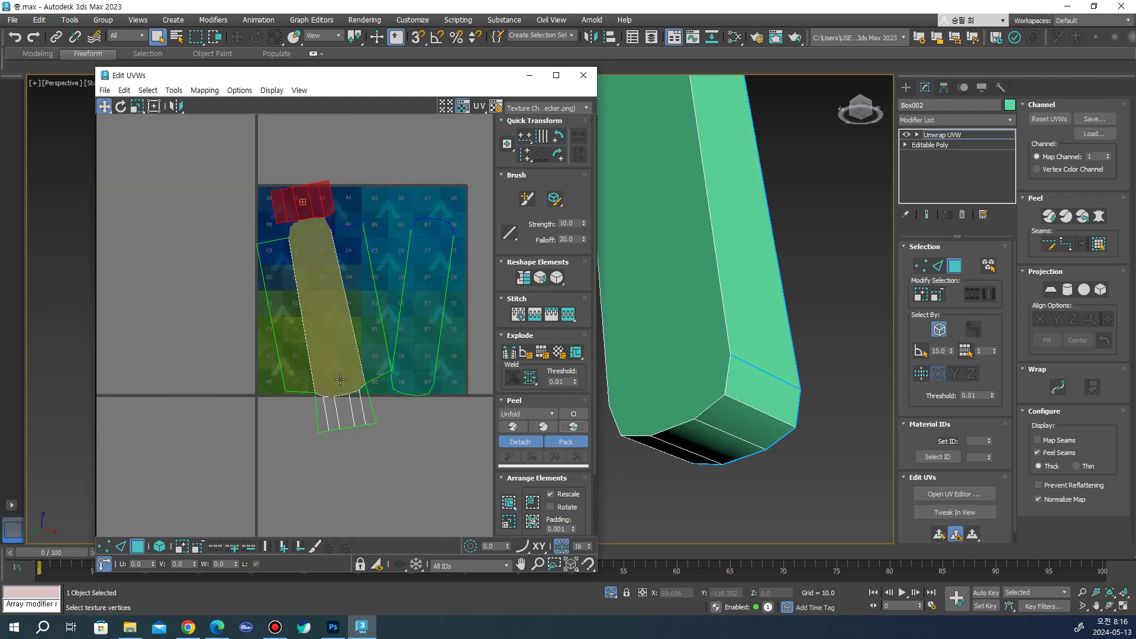
scroll(340, 372, up, 2)
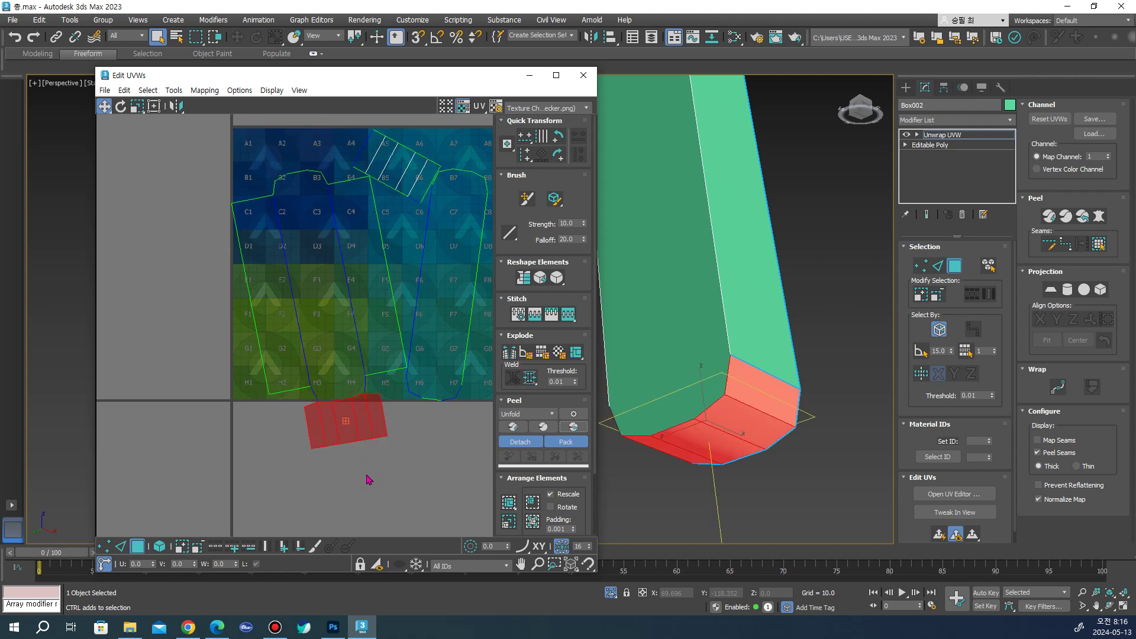
scroll(370, 467, up, 1)
ctrl+click(240, 232)
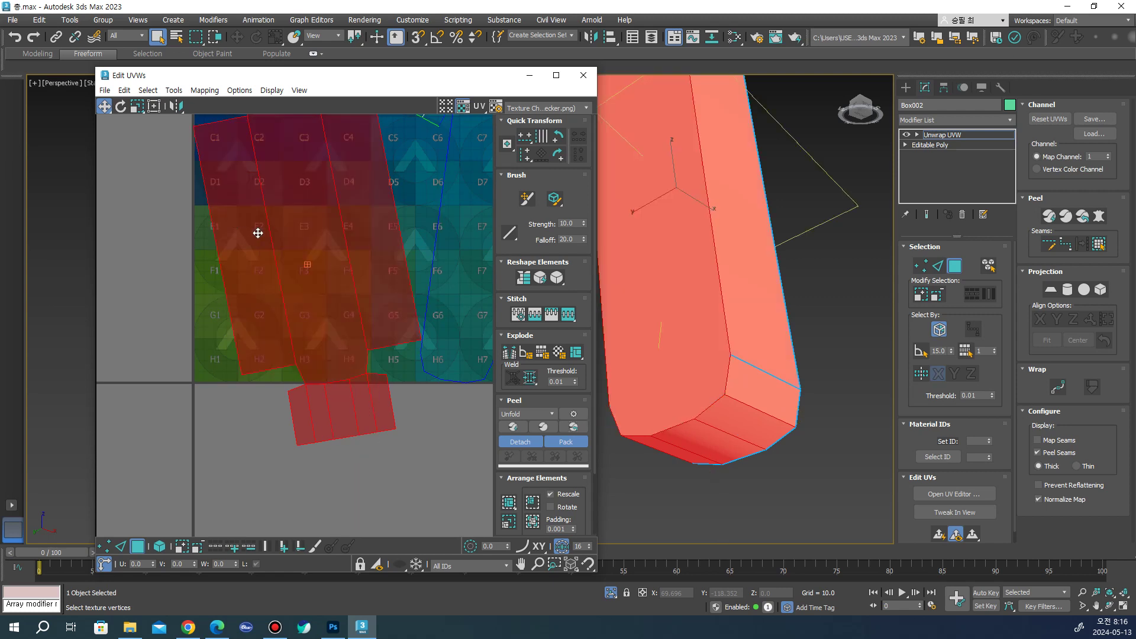
scroll(278, 367, down, 5)
scroll(304, 346, up, 2)
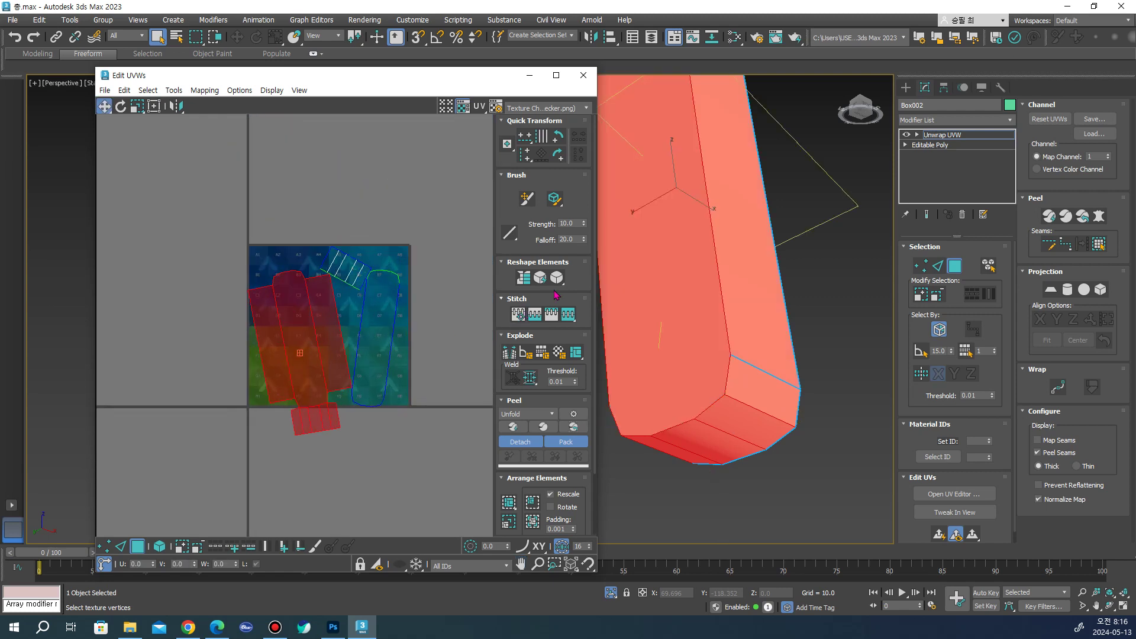
click(573, 427)
Move the small UV shell to the left and rotate it
scroll(319, 391, up, 3)
scroll(319, 391, down, 4)
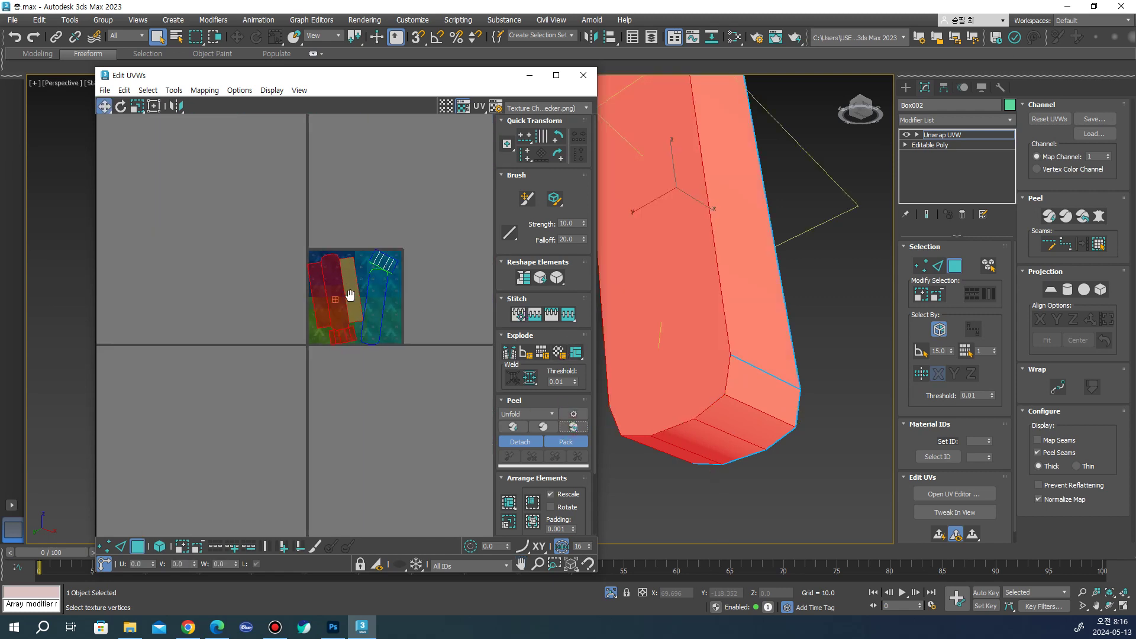
scroll(398, 378, up, 2)
scroll(414, 395, up, 2)
click(414, 395)
mouse_move(419, 393)
mouse_down()
mouse_move(216, 330)
mouse_move(174, 347)
mouse_move(225, 355)
mouse_move(266, 394)
mouse_up()
key(e)
scroll(225, 355, up, 2)
key(w)
Stitch the open UV edges near A2 and A3 into one strip
key(2)
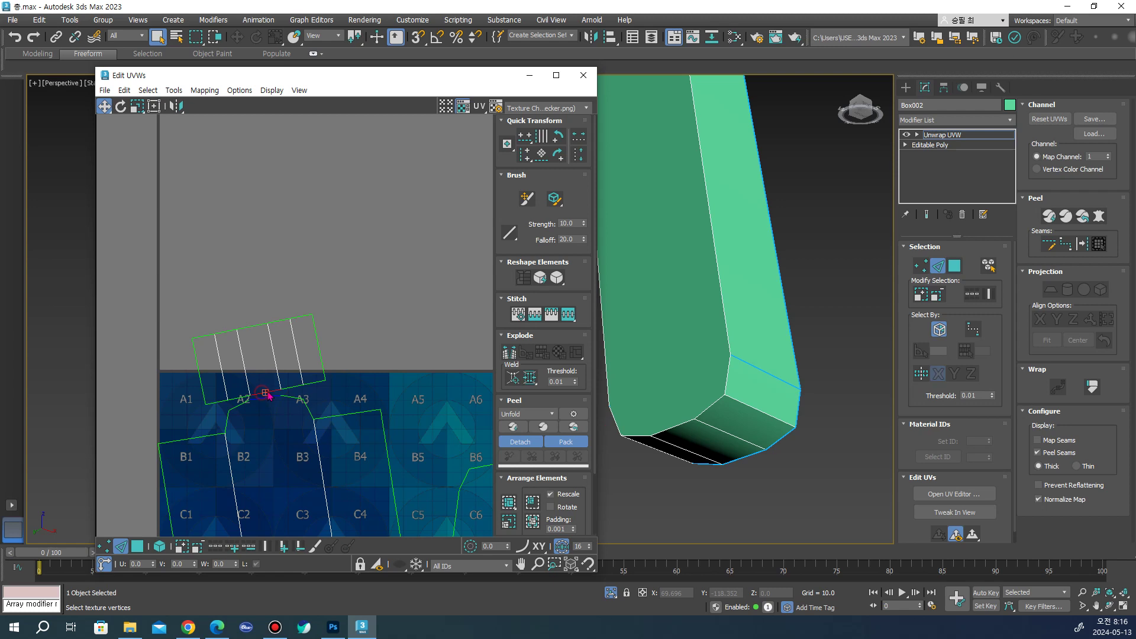
scroll(292, 391, up, 1)
scroll(300, 339, up, 1)
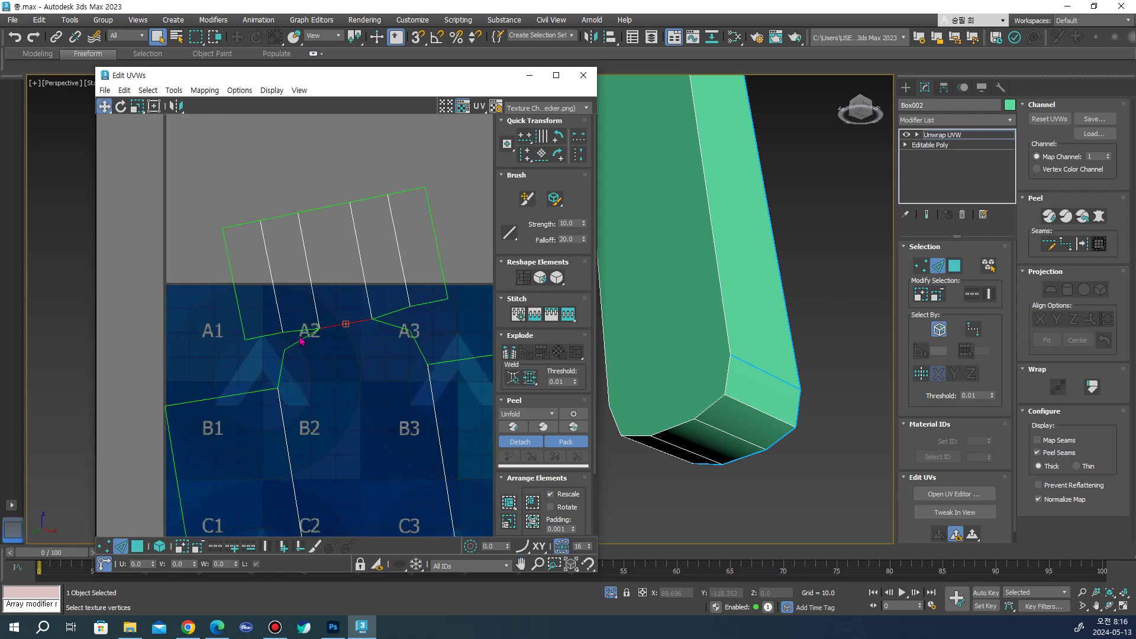
click(304, 330)
click(536, 317)
click(389, 315)
click(540, 321)
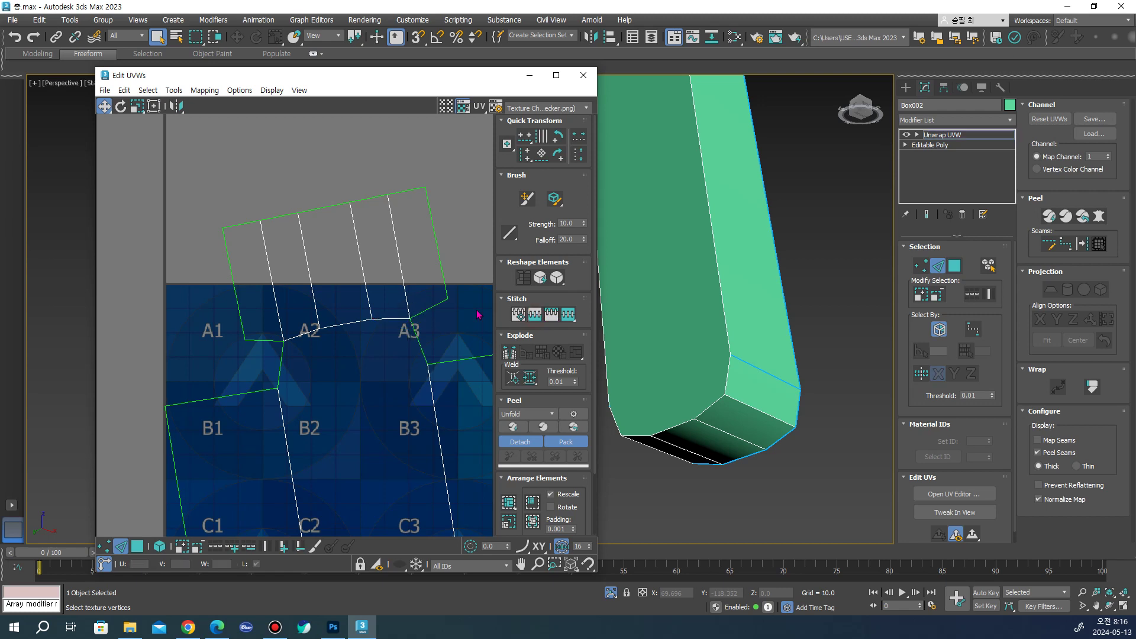
Peel all the part's UV faces, move the shells left off the checker tile, and close the editor
scroll(390, 320, down, 3)
key(3)
drag(351, 297, 492, 483)
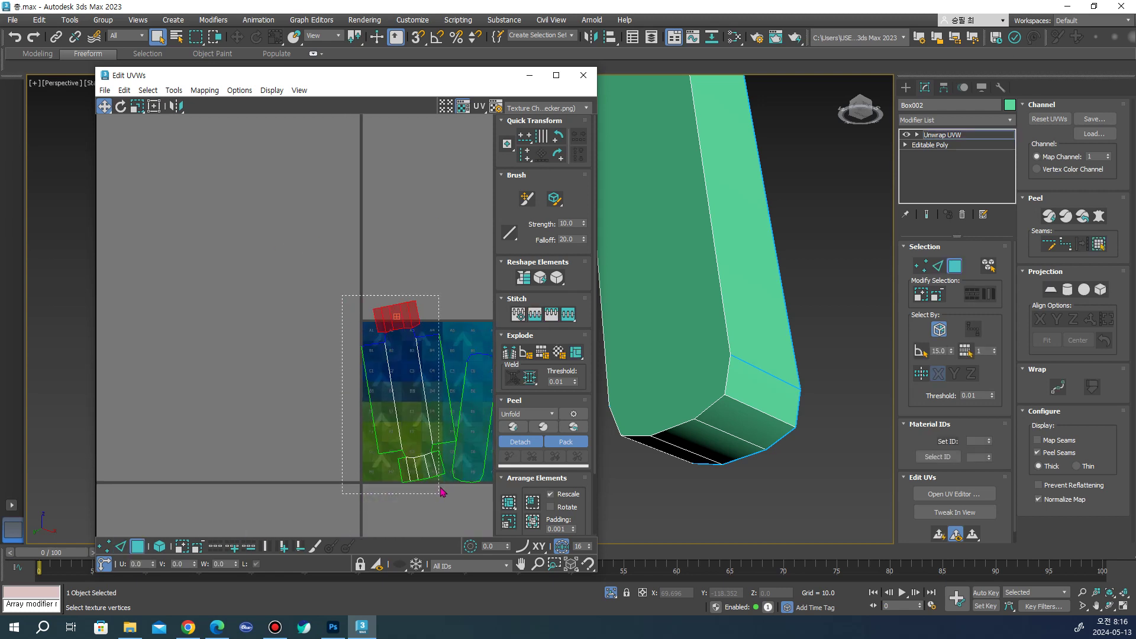
click(573, 426)
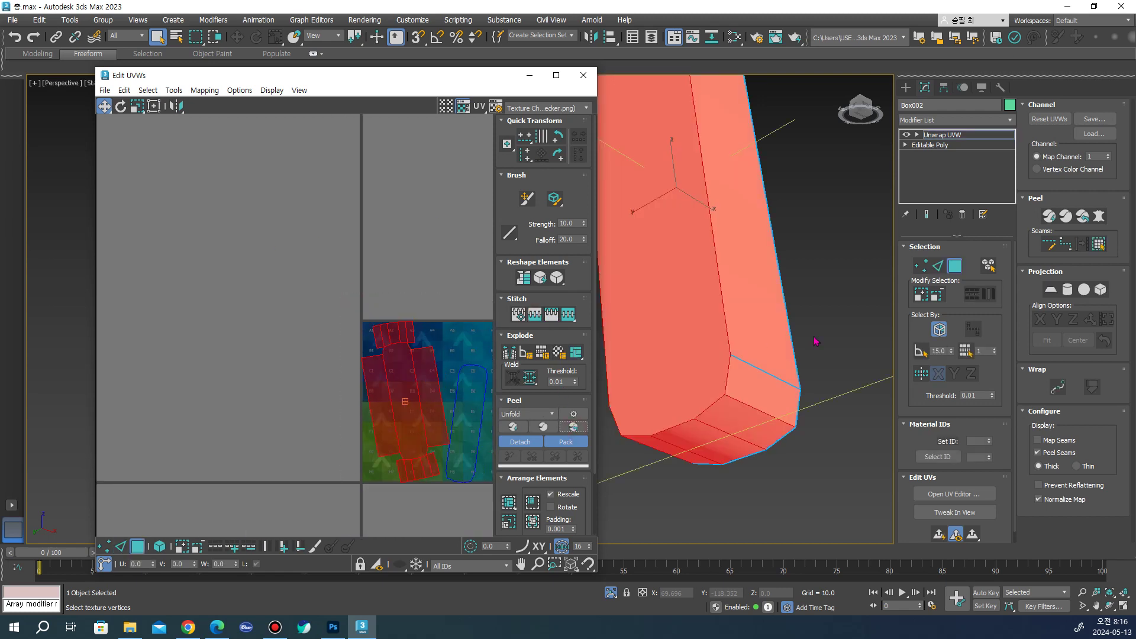
mouse_move(327, 314)
mouse_down()
mouse_move(413, 436)
mouse_move(287, 381)
mouse_move(291, 249)
mouse_up()
scroll(444, 442, down, 2)
click(330, 253)
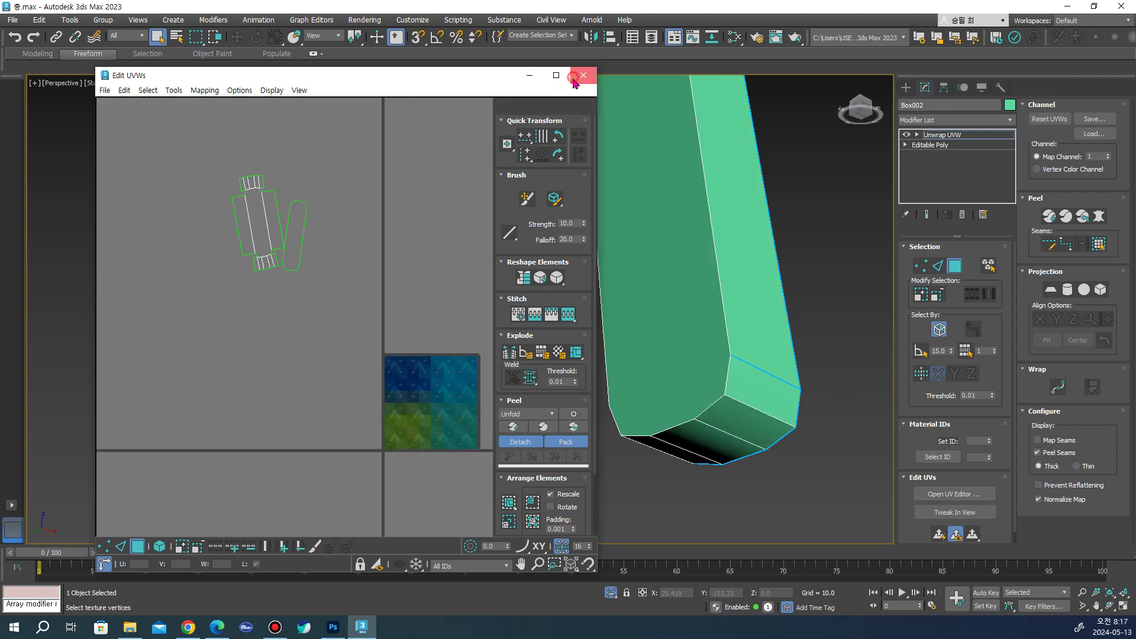
click(583, 75)
click(905, 87)
Select the small grey post Box006 and isolate it with Alt+Q
right_click(800, 166)
scroll(715, 242, down, 5)
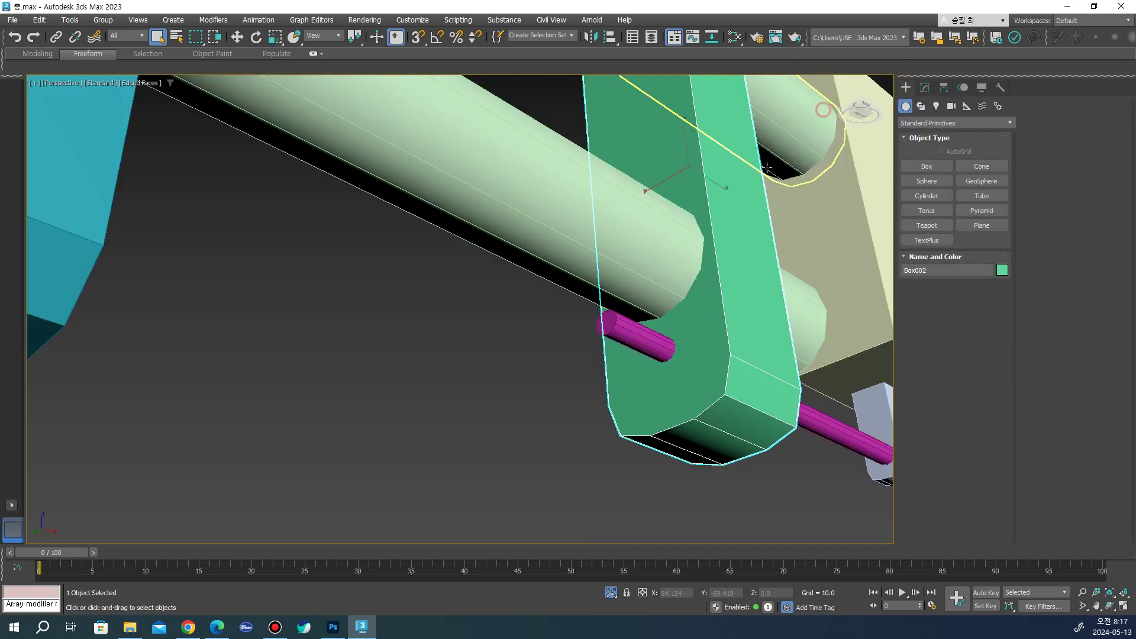
alt+middle_drag(715, 243, 715, 243)
scroll(715, 242, up, 3)
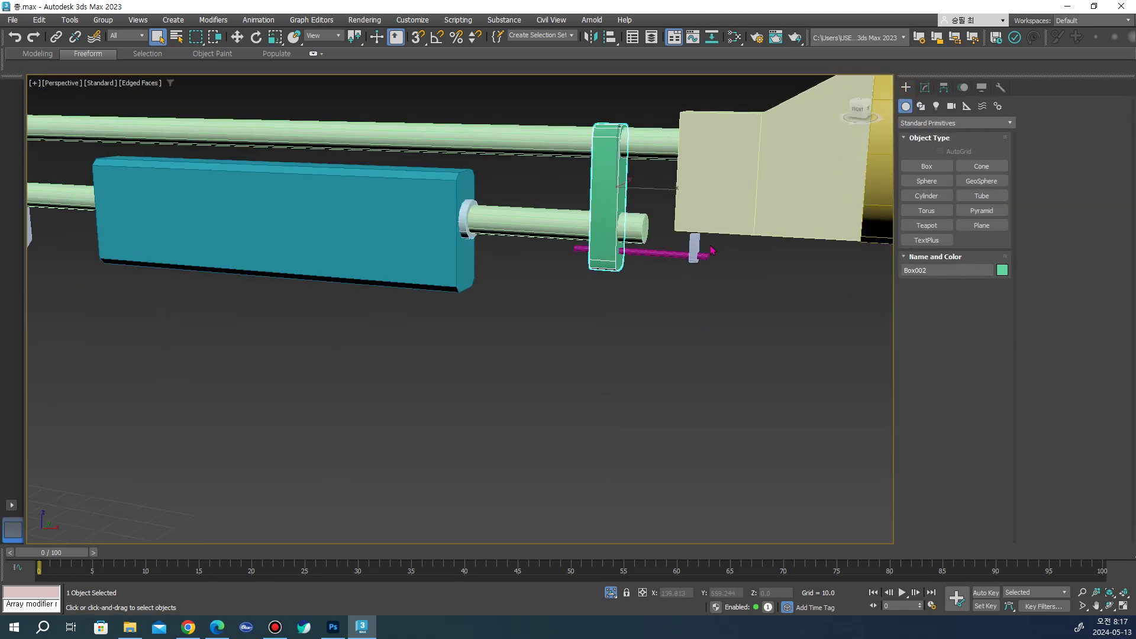
scroll(714, 243, up, 3)
click(701, 240)
key(alt+q)
Delete Box006's top polygon to leave an open top
scroll(720, 237, up, 2)
scroll(710, 249, up, 6)
key(4)
click(698, 167)
key(Delete)
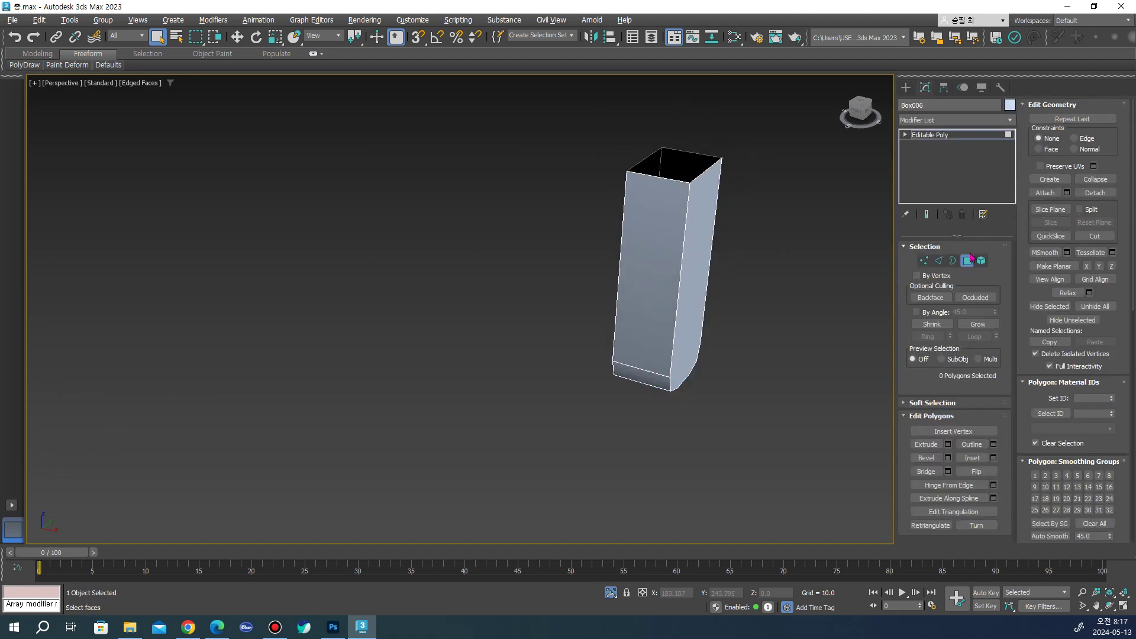
Add an Unwrap UVW modifier to Box006 and turn off Map Seams
click(968, 261)
click(982, 120)
scroll(953, 355, down, 10)
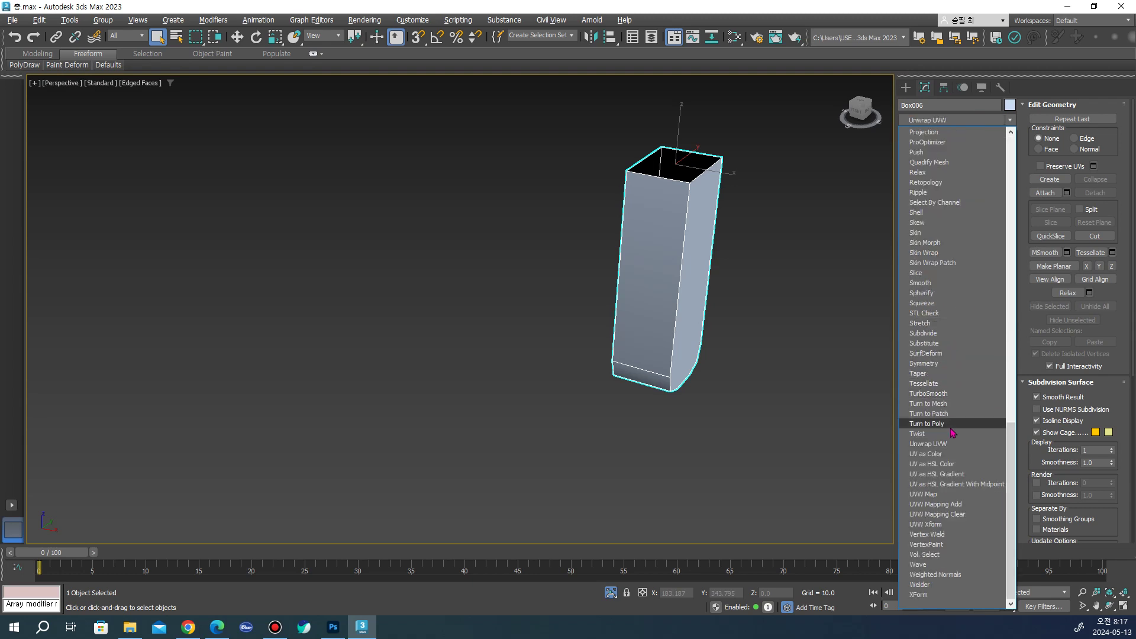
click(944, 444)
key(3)
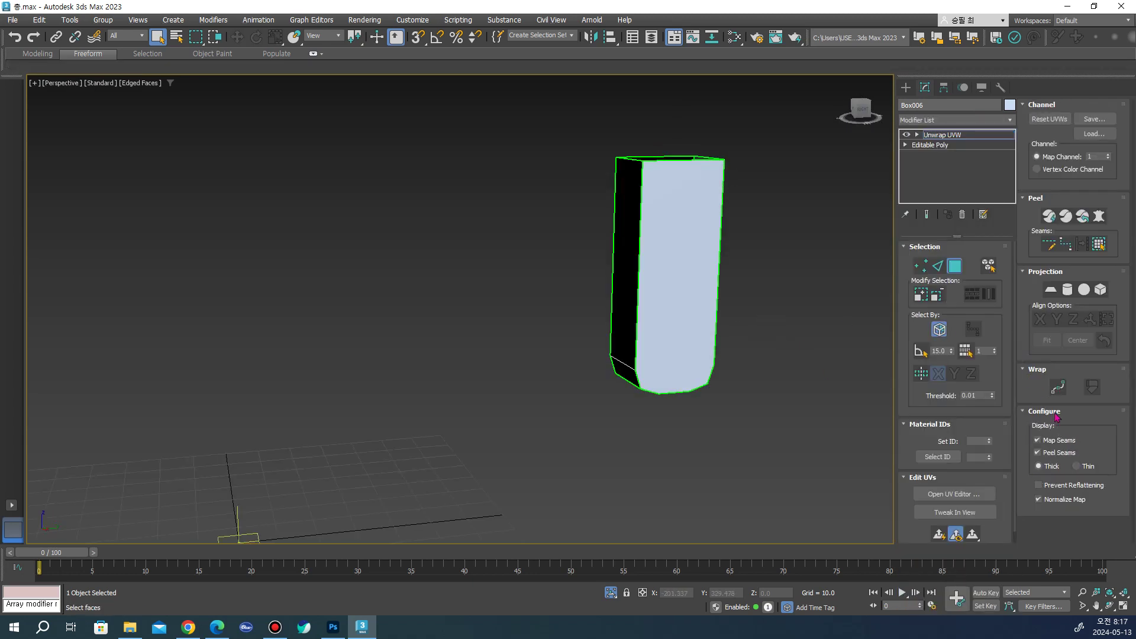
click(1037, 440)
Start a point-to-point seam, then select Box006's front face and open the UV editor
click(1065, 244)
click(631, 263)
alt+middle_drag(633, 272, 680, 358)
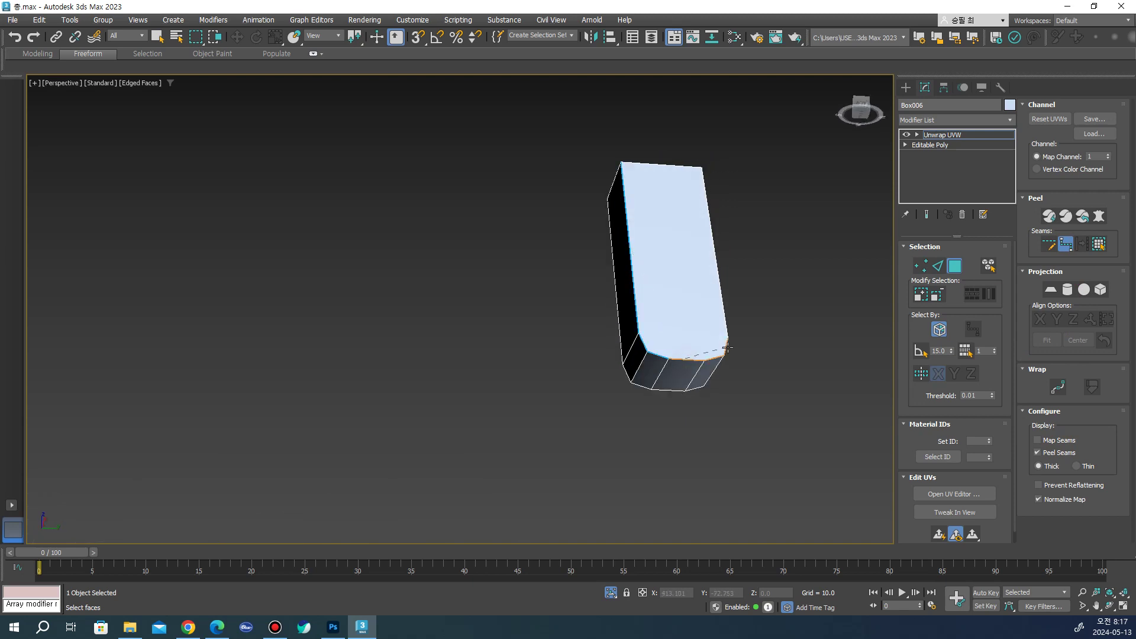
key(3)
click(685, 280)
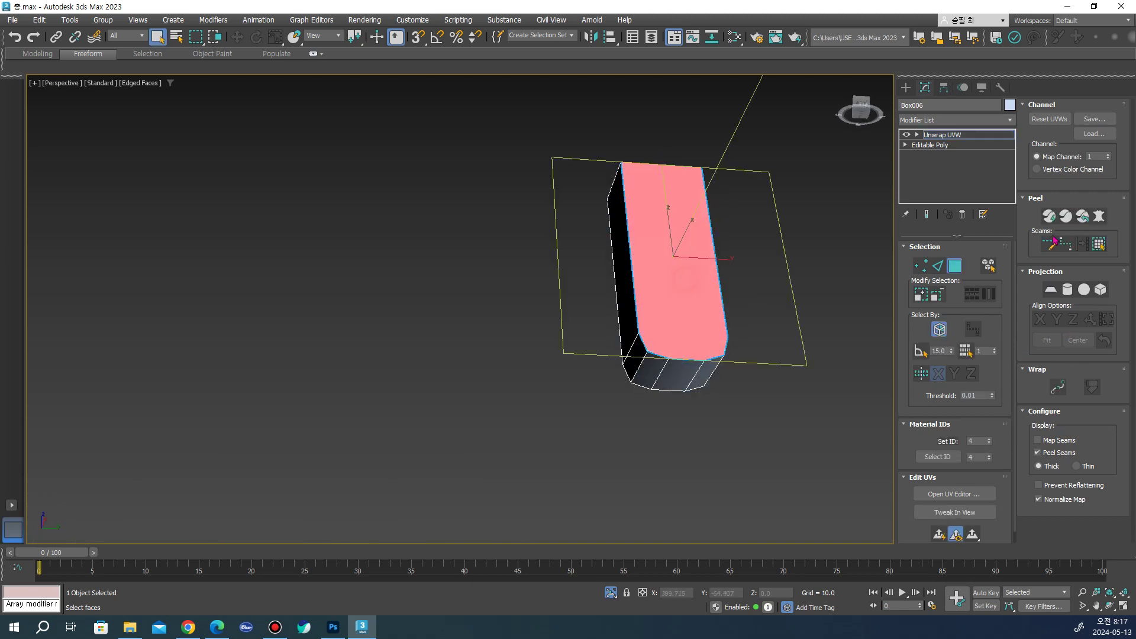
key(ctrl+e)
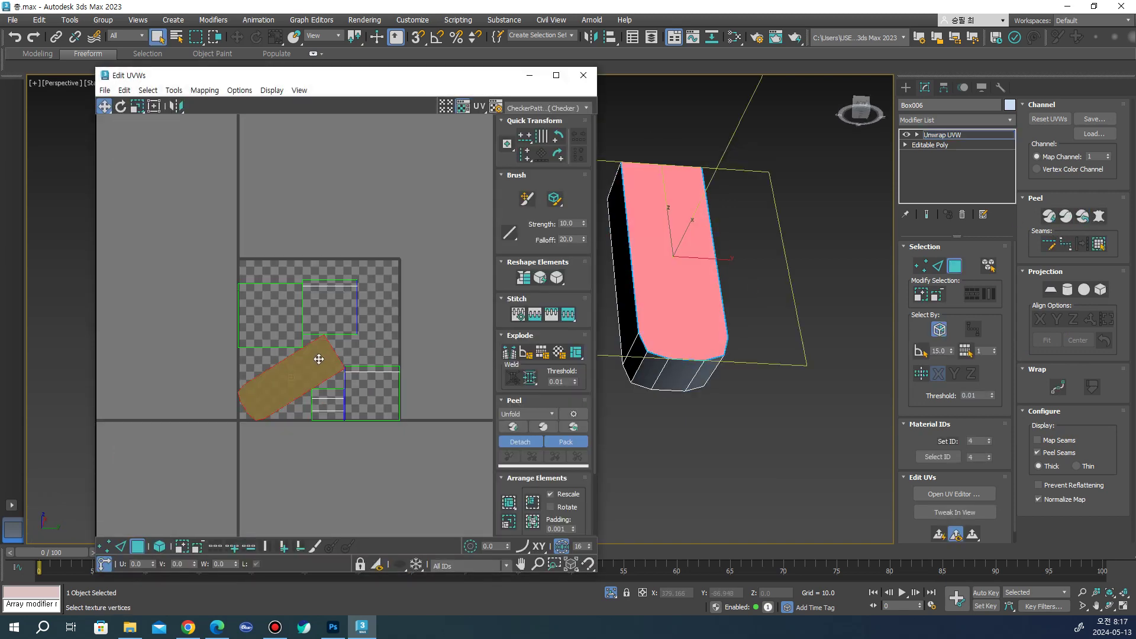
Select all Box006 faces, planar-map them aligned to X, and peel them into one shell
alt+middle_drag(648, 256, 769, 267)
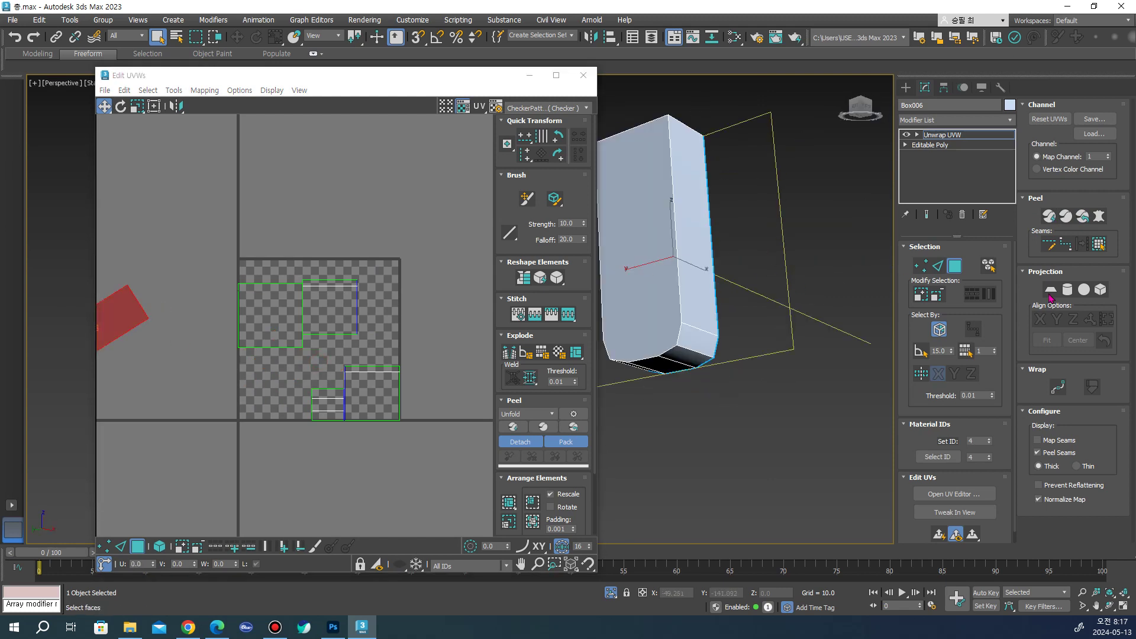
click(661, 267)
click(1099, 243)
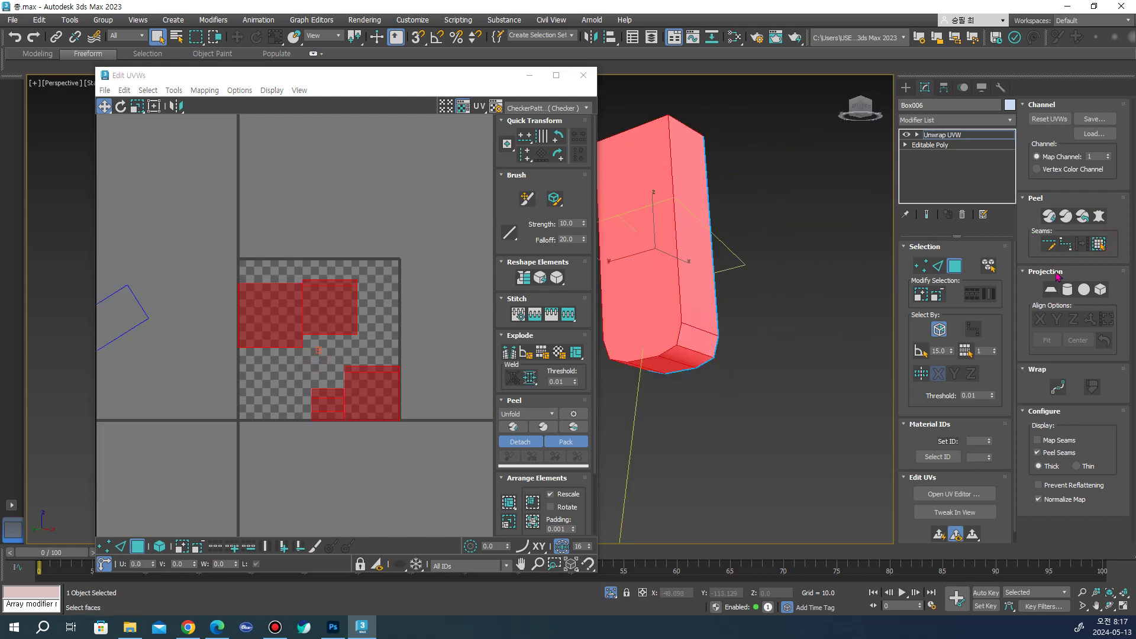
click(1050, 289)
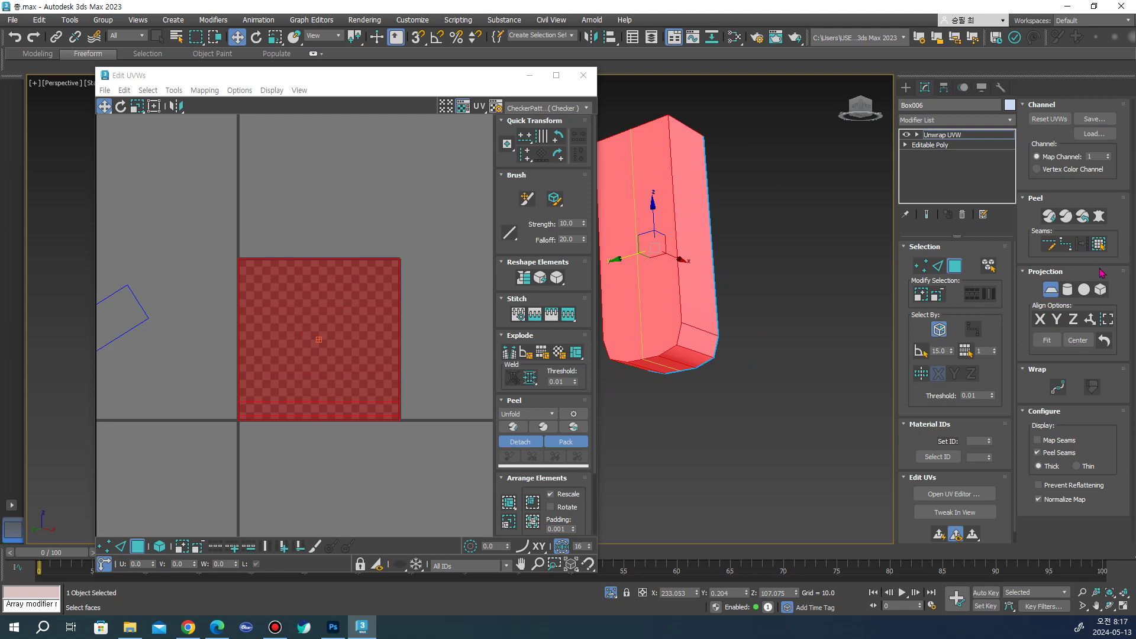
click(1040, 320)
click(1087, 222)
scroll(392, 360, down, 2)
scroll(392, 361, down, 2)
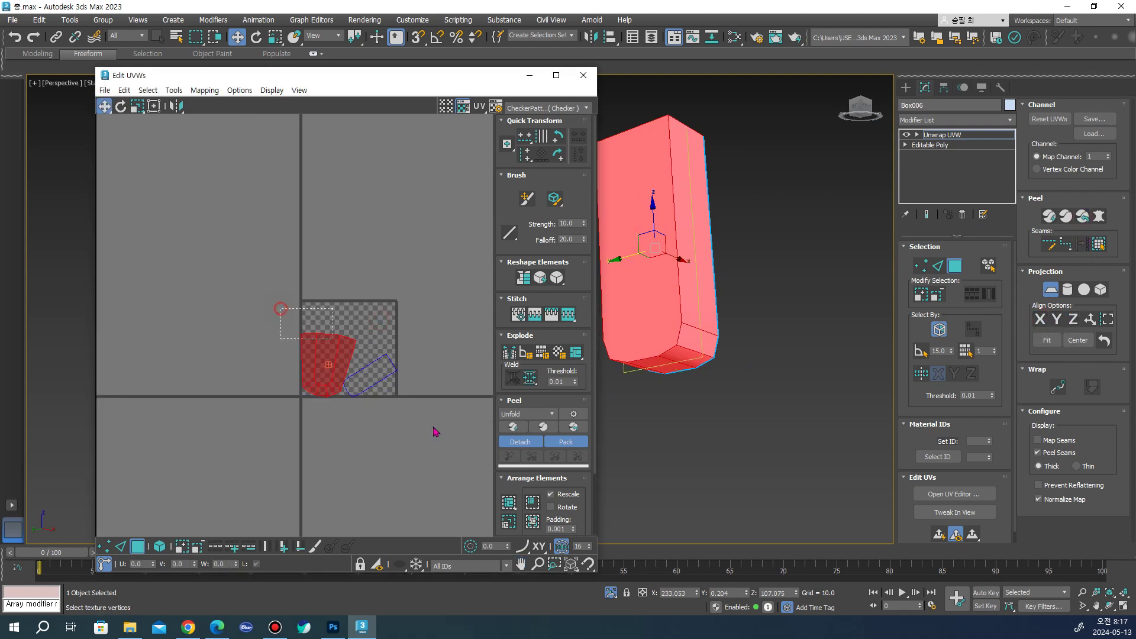
click(1050, 289)
Move the peeled shell off the checker tile and close the UV editor
click(370, 379)
scroll(369, 396, down, 2)
drag(366, 386, 429, 449)
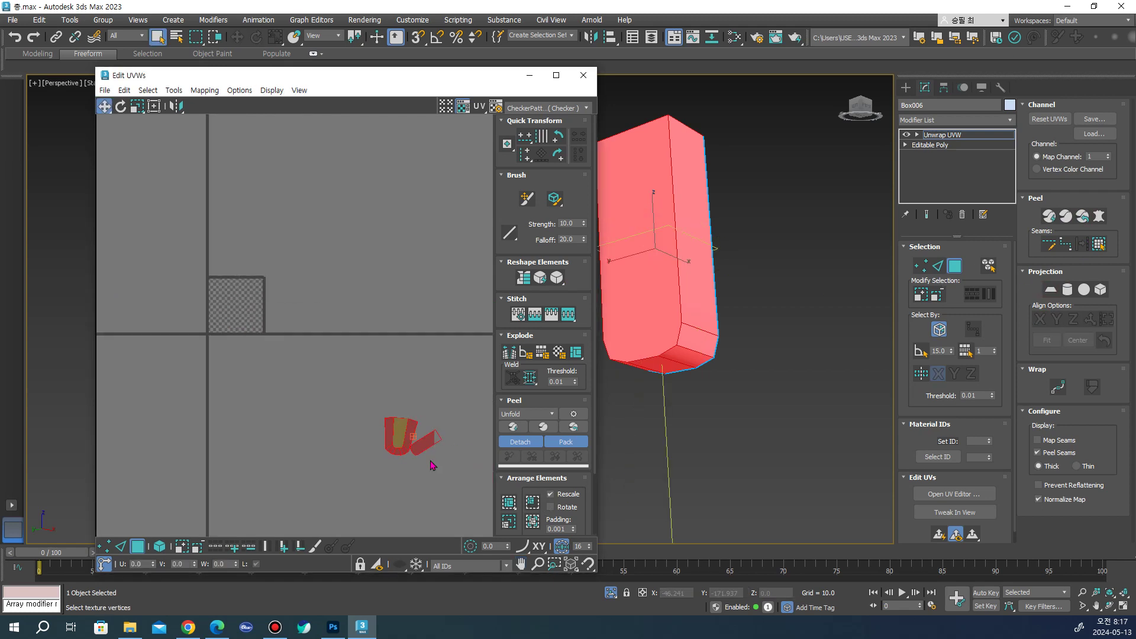
click(582, 75)
click(905, 87)
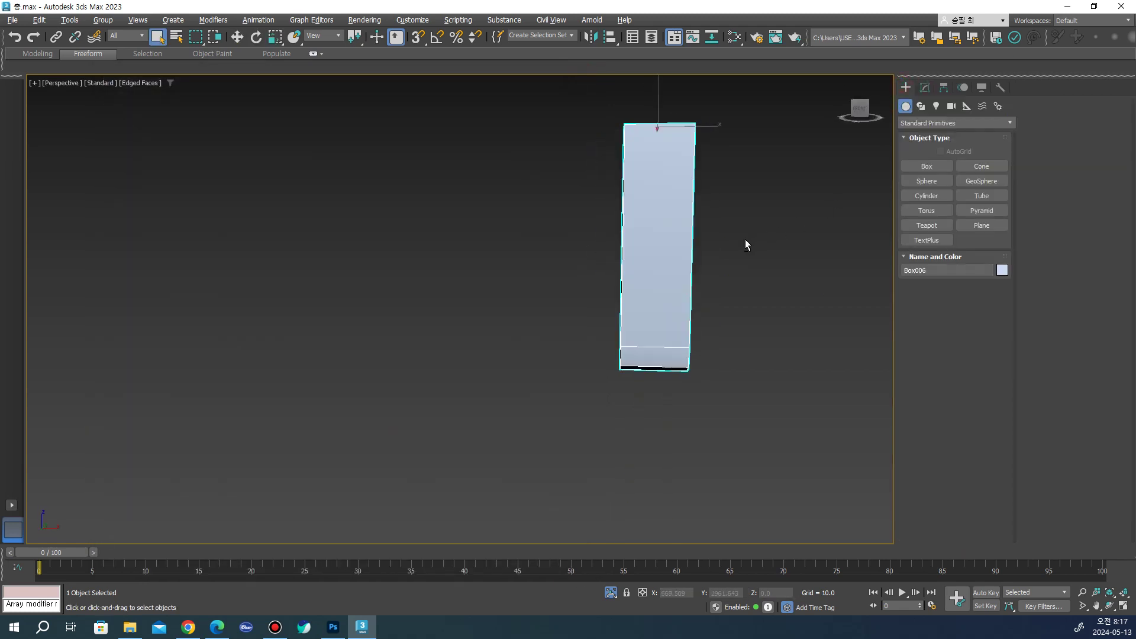
Unhide all objects, then isolate the magenta Cylinder006 and show its modifier stack
right_click(770, 222)
click(797, 170)
scroll(710, 236, down, 5)
alt+middle_drag(592, 284, 579, 287)
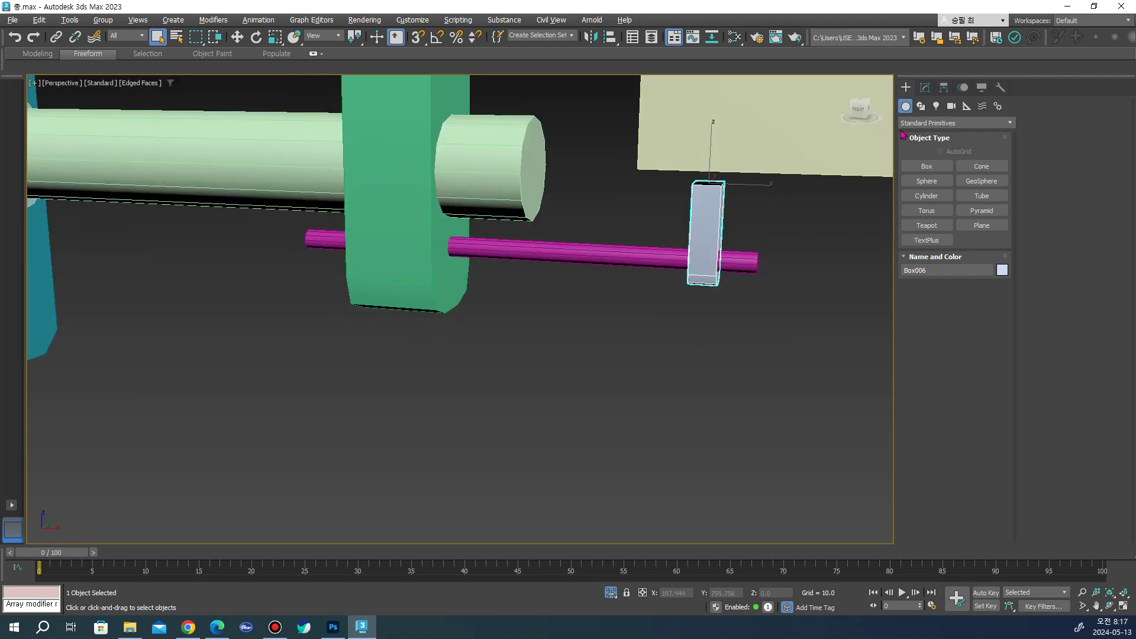
scroll(568, 307, up, 3)
scroll(559, 334, down, 2)
click(595, 355)
key(alt+q)
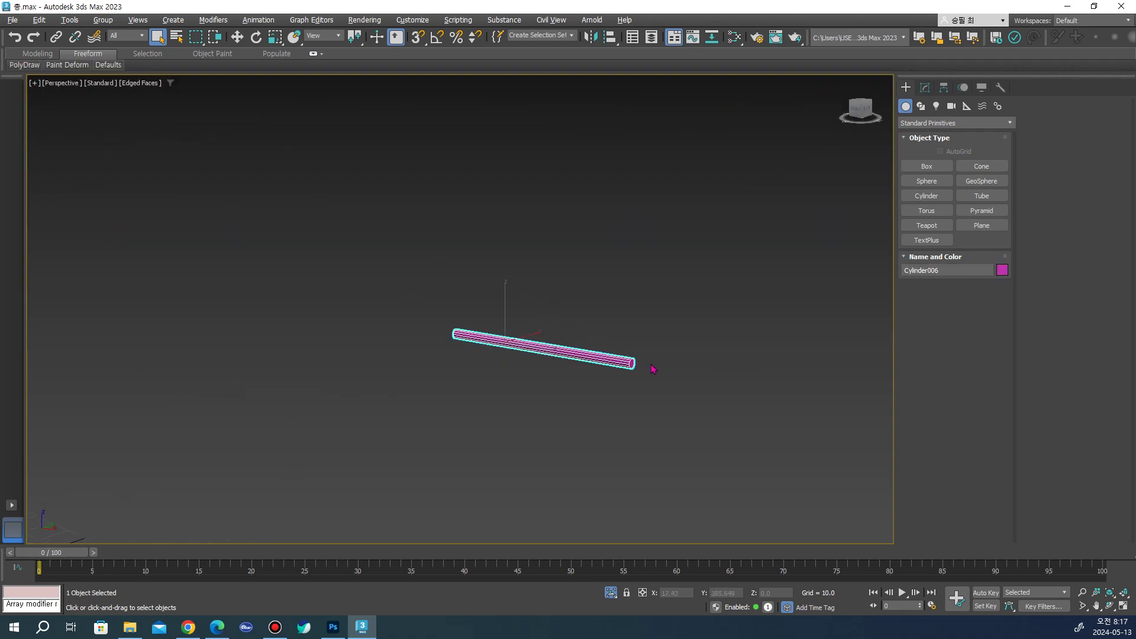
click(925, 88)
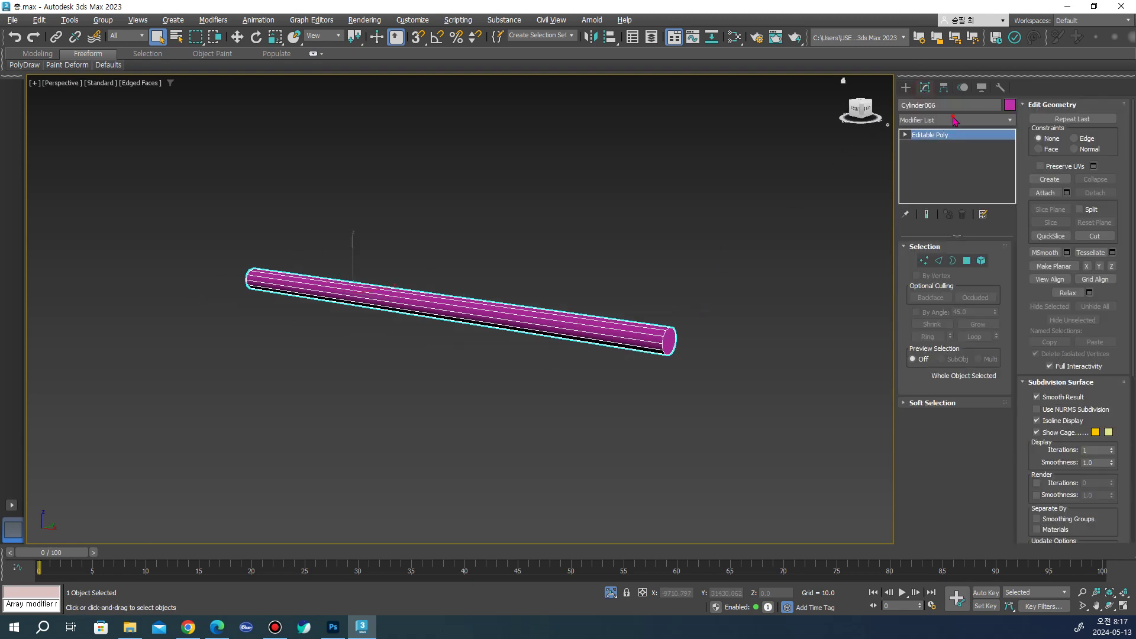
Add an Unwrap UVW modifier to Cylinder006 and turn off Map Seams
click(955, 120)
scroll(964, 391, down, 10)
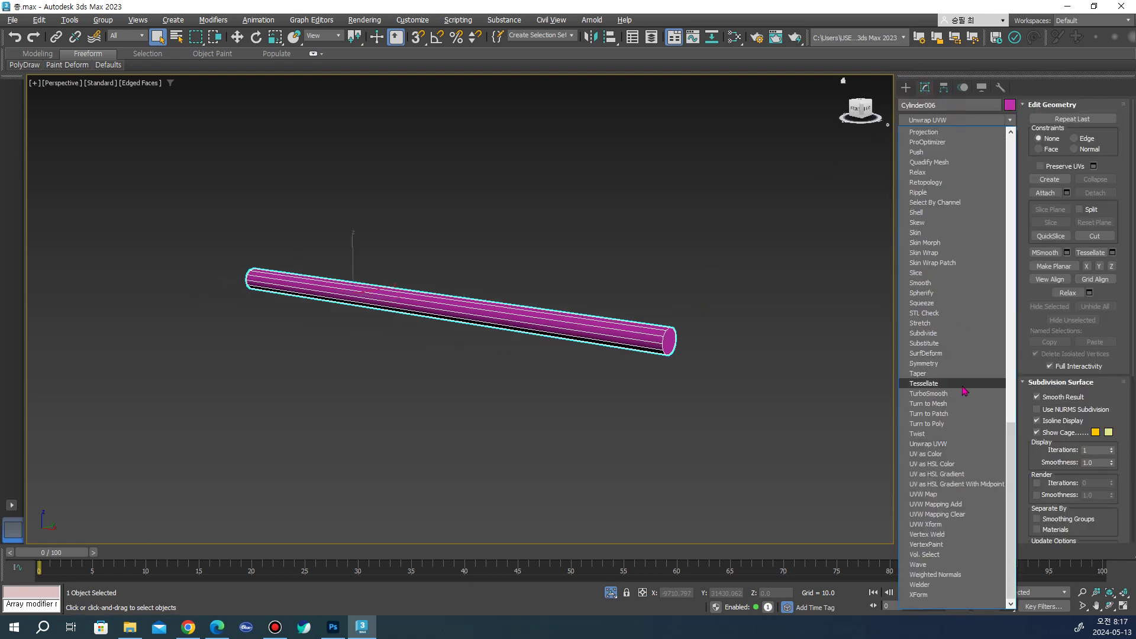
click(947, 444)
click(1037, 440)
Activate Point-to-Point Seams and orbit the cylinder to reach its end-cap edge
click(1066, 244)
scroll(658, 325, up, 5)
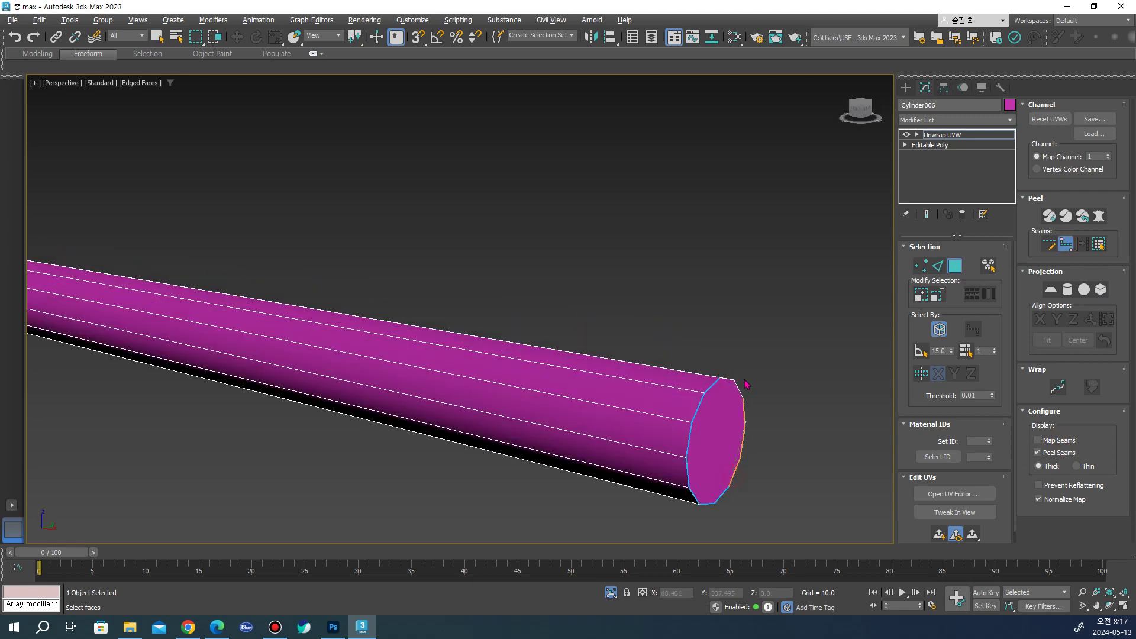
scroll(684, 381, down, 5)
alt+middle_drag(524, 387, 236, 409)
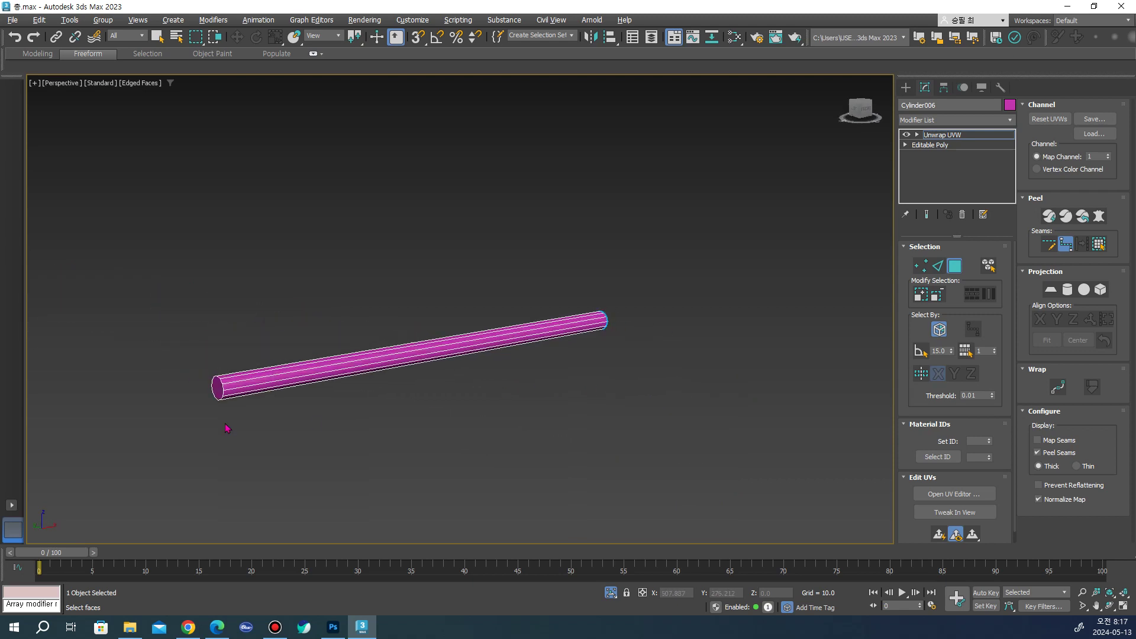
scroll(244, 407, up, 5)
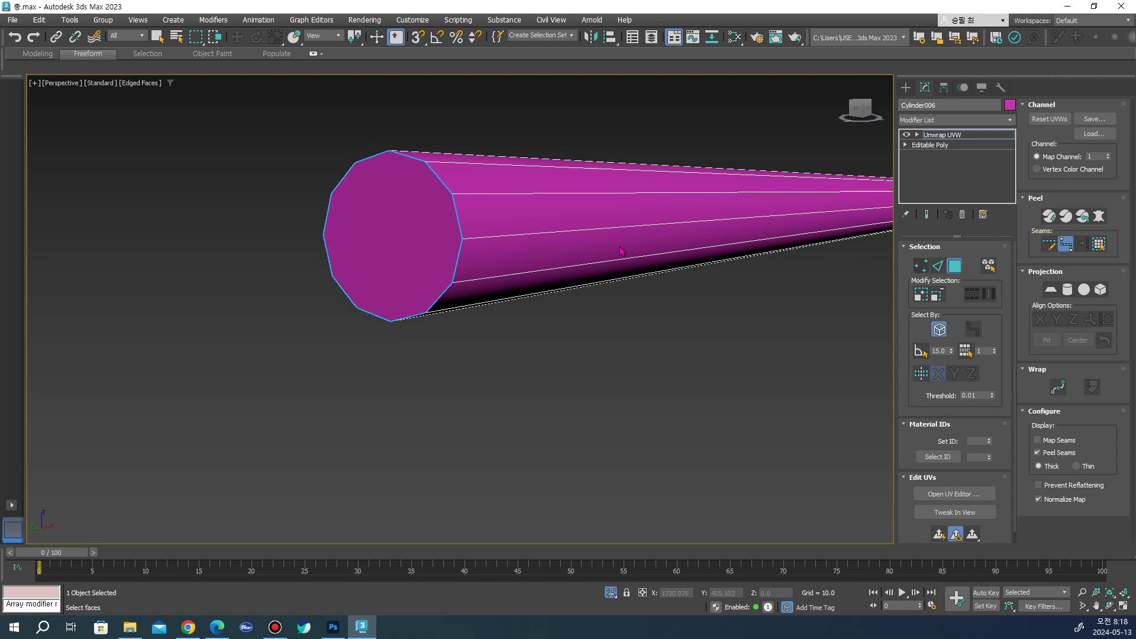
Select all of Cylinder006's faces and planar-map them with the projection aligned to Y
middle_drag(620, 251, 588, 300)
click(1048, 243)
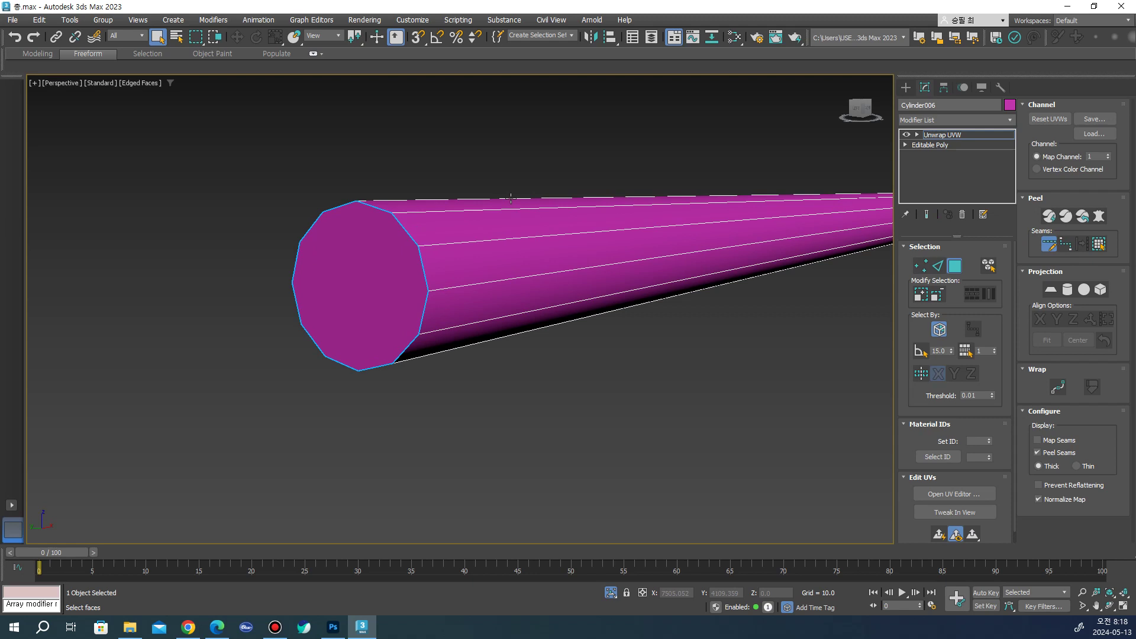
mouse_move(532, 241)
alt+middle_down()
mouse_move(531, 316)
mouse_move(583, 239)
mouse_move(566, 281)
alt+middle_up()
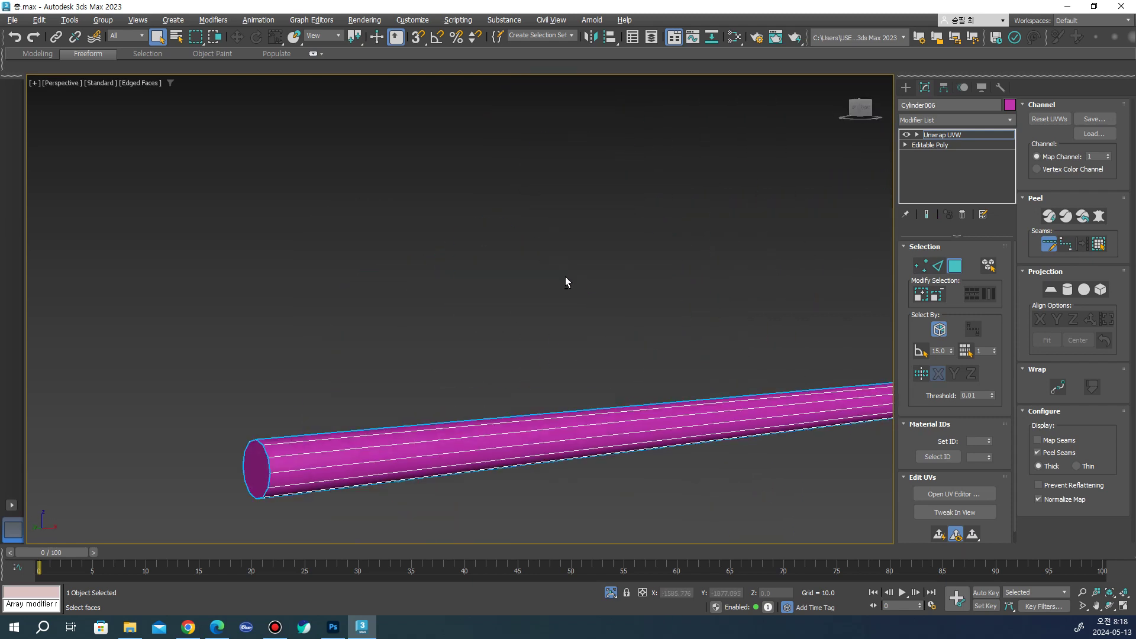
click(680, 423)
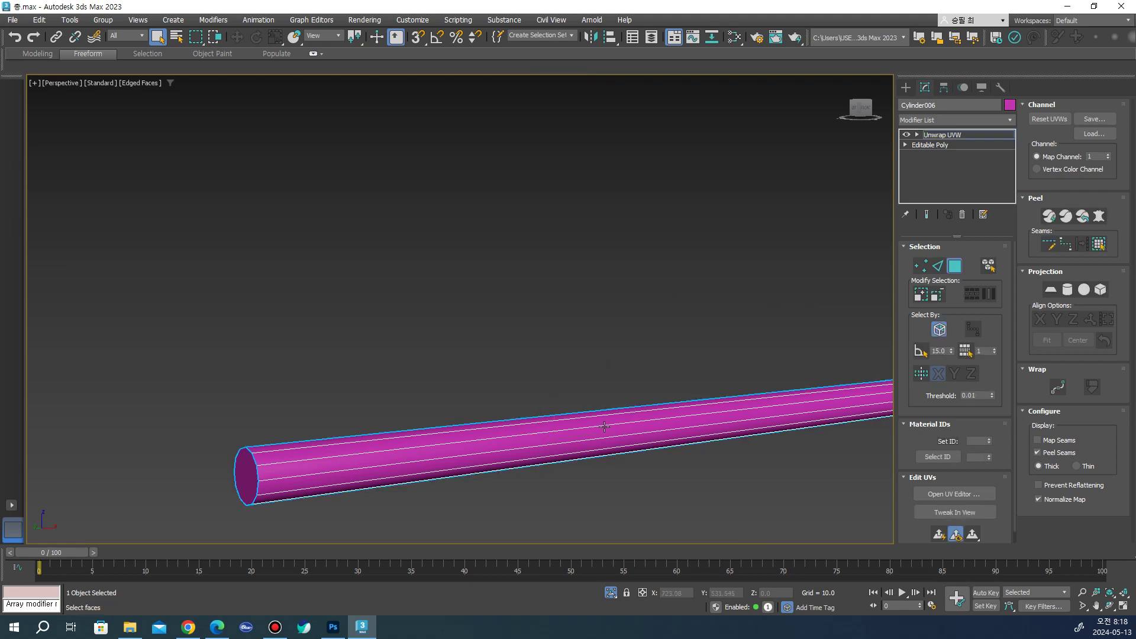
key(ctrl+a)
key(z)
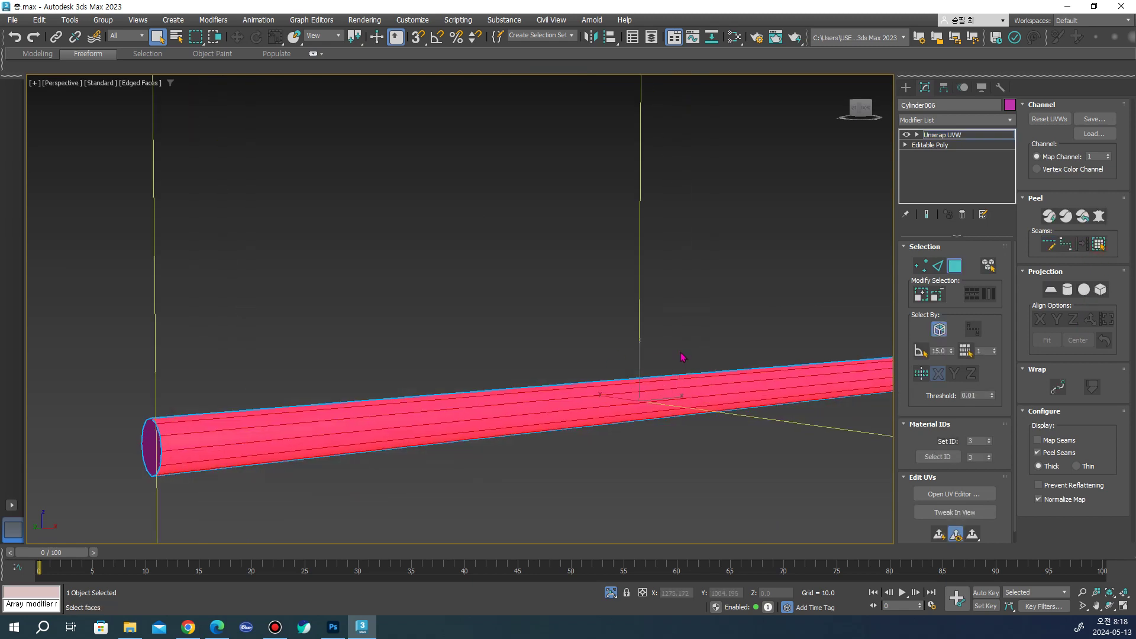
click(1051, 290)
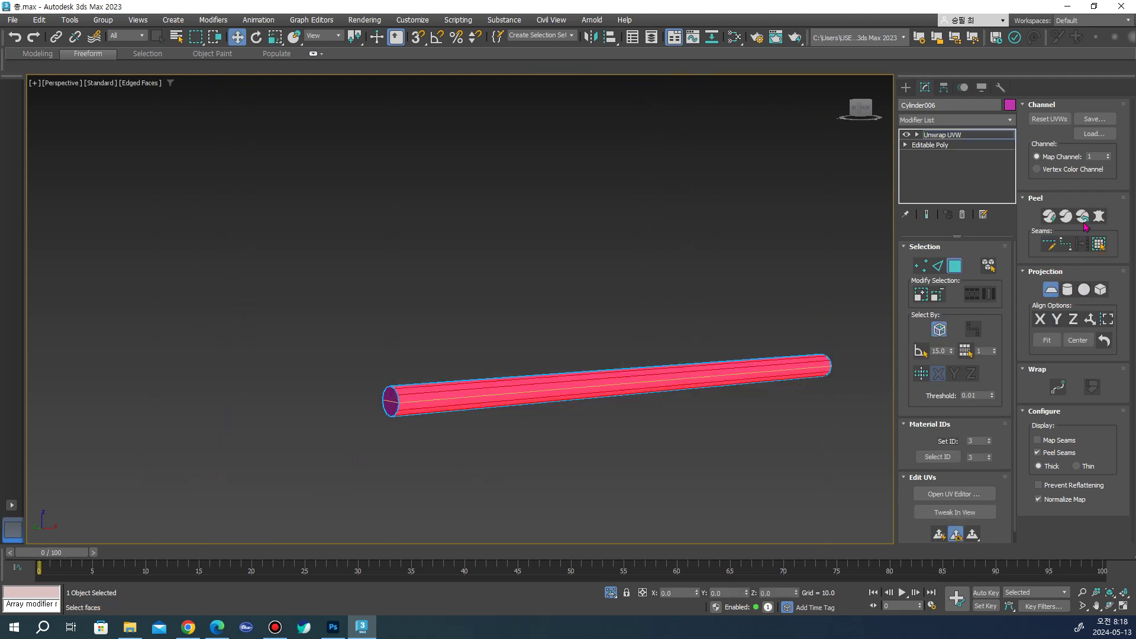
click(1057, 321)
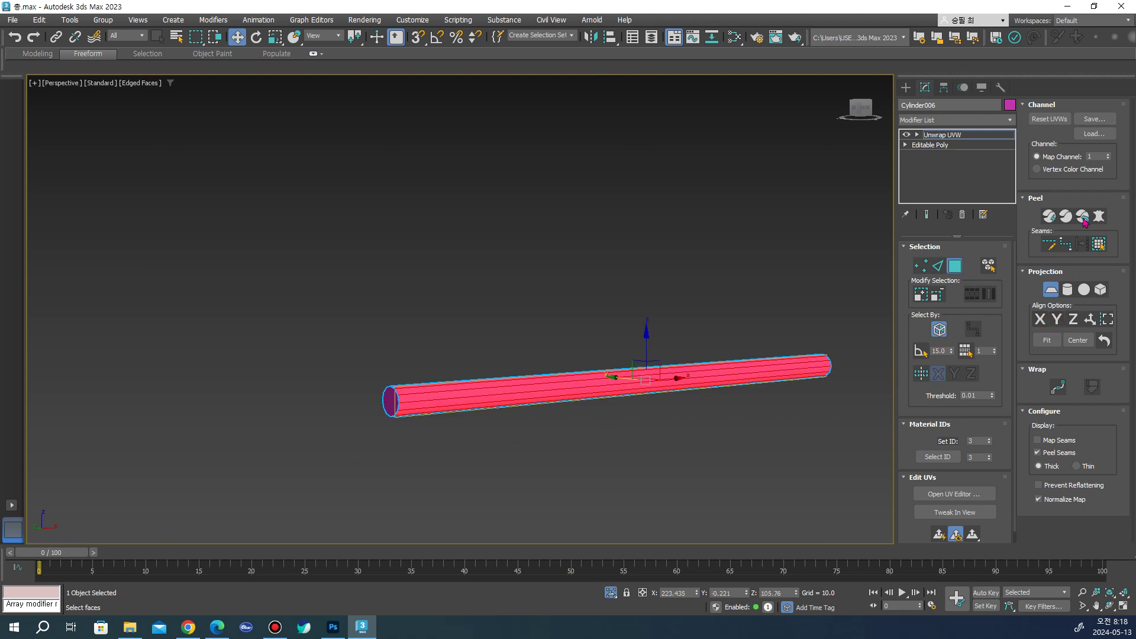
click(1064, 215)
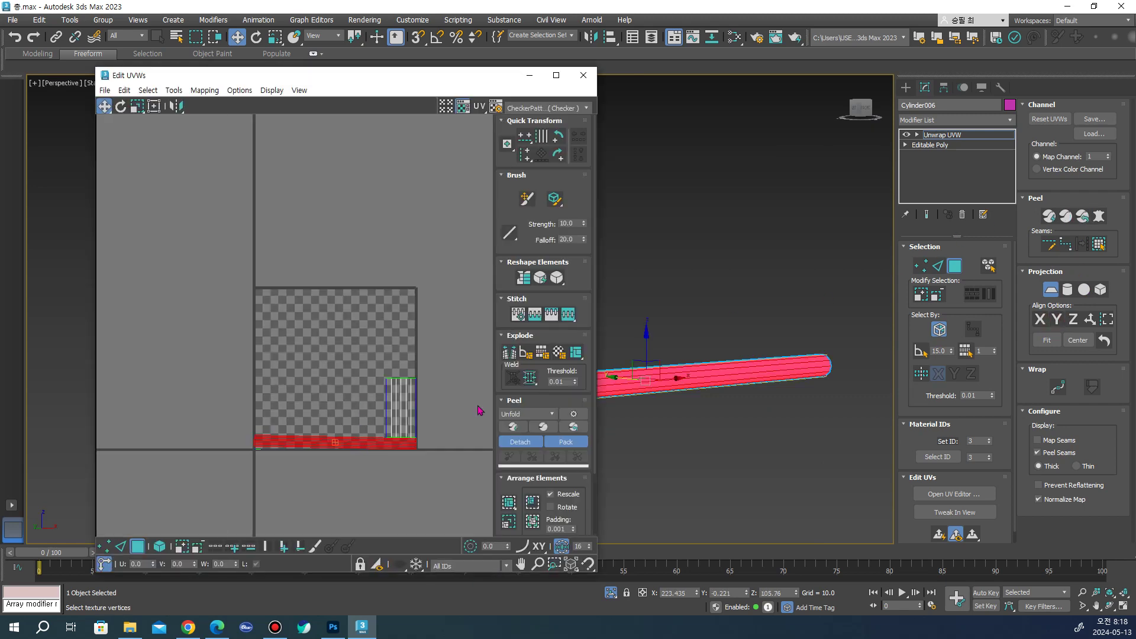
Peel a strip of the cylinder's body faces into a thin flat UV strip
click(1056, 291)
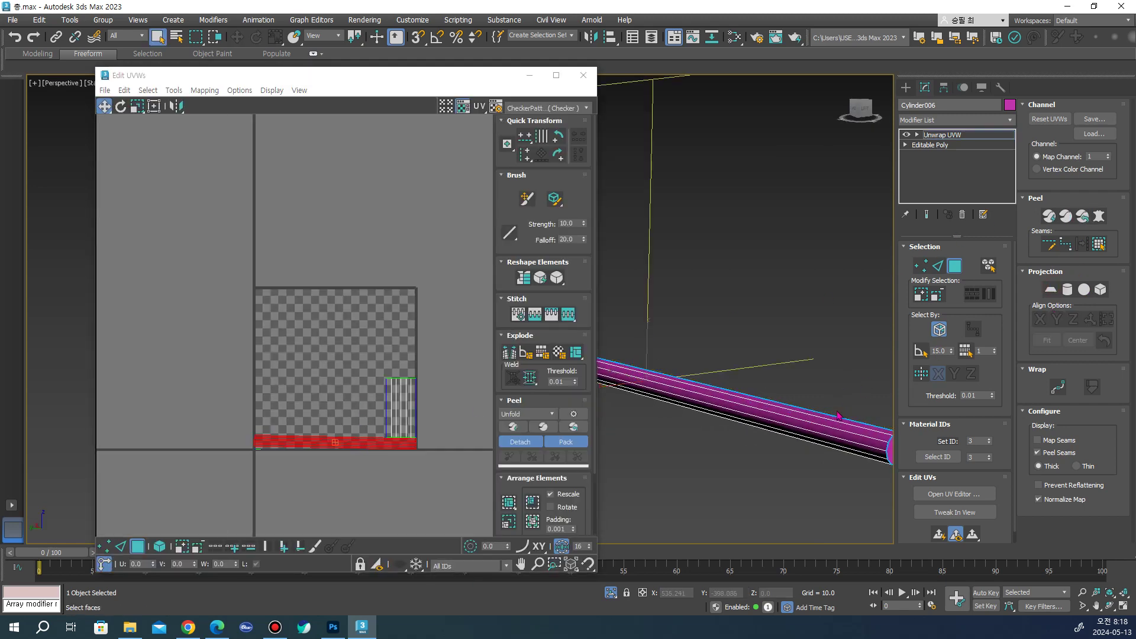
click(817, 424)
click(1082, 217)
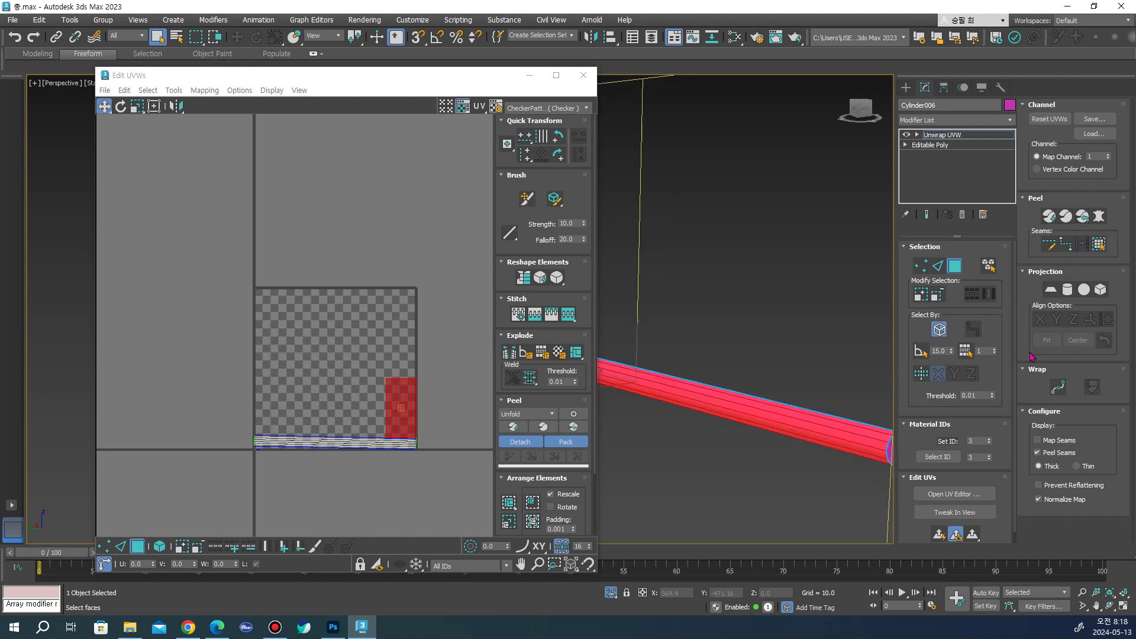
click(1050, 290)
click(1083, 218)
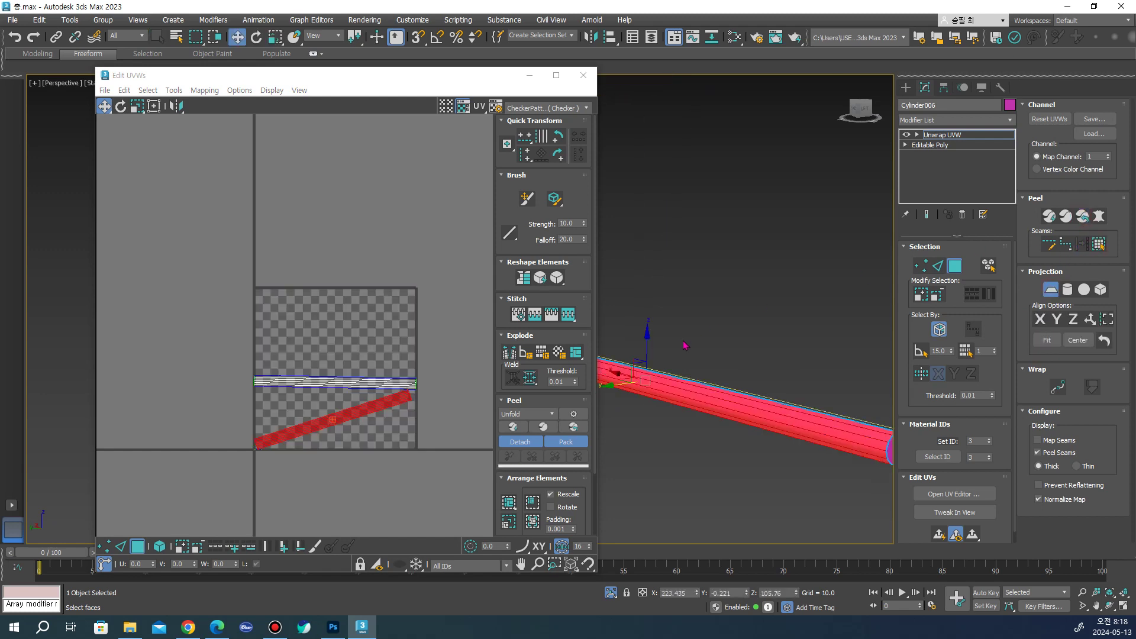
Select both of the cylinder's end-cap faces and peel them flat
key(z)
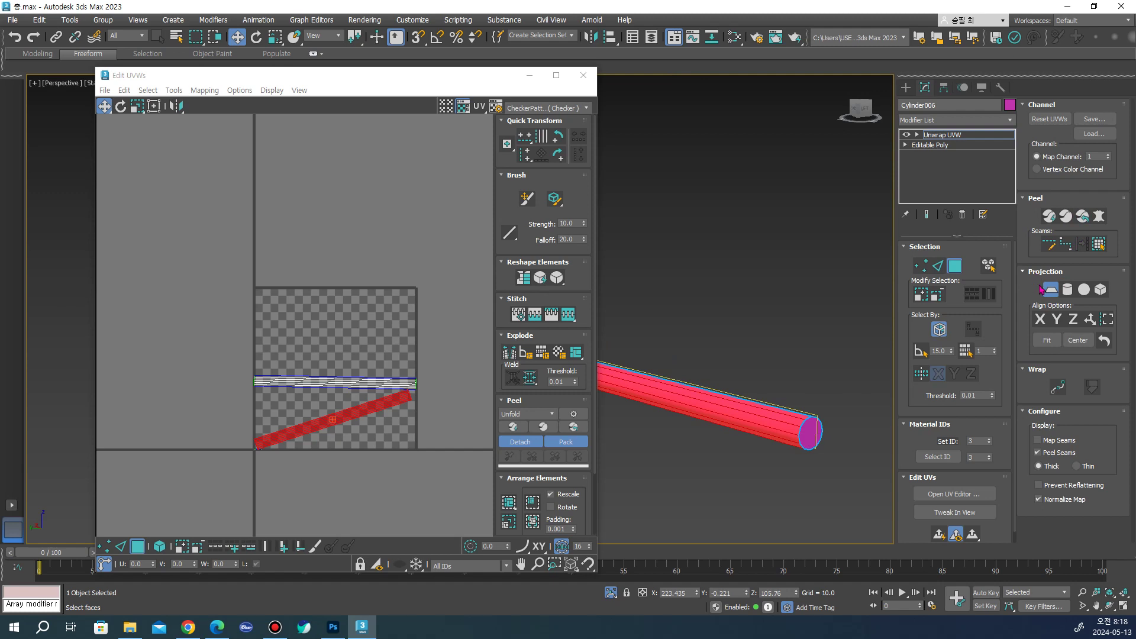
click(1042, 289)
click(822, 431)
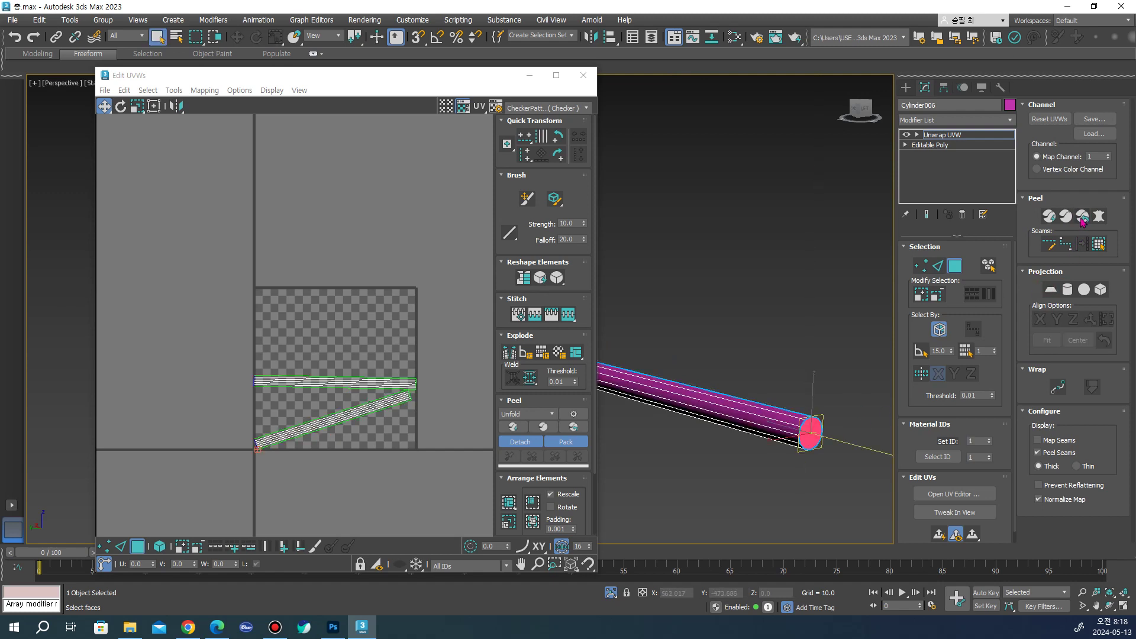
middle_drag(728, 435, 747, 467)
scroll(746, 467, down, 3)
middle_drag(759, 417, 788, 393)
scroll(788, 393, up, 3)
click(771, 377)
click(1082, 218)
Select all the cylinder's UV shells and close the Edit UVWs window
mouse_move(231, 343)
mouse_down()
mouse_move(350, 428)
mouse_move(254, 521)
mouse_up()
scroll(350, 428, down, 2)
click(583, 75)
right_click(680, 179)
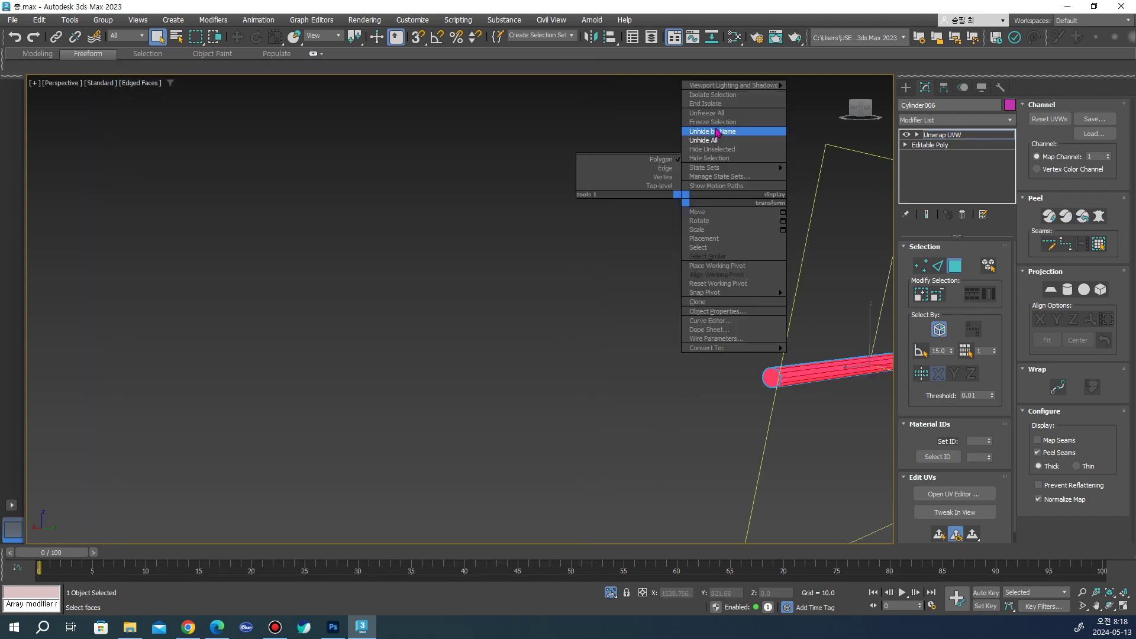
Unhide all model parts, then select the teal box Box003 and isolate it with Alt+Q
click(715, 142)
scroll(722, 185, down, 5)
alt+middle_drag(748, 215, 519, 286)
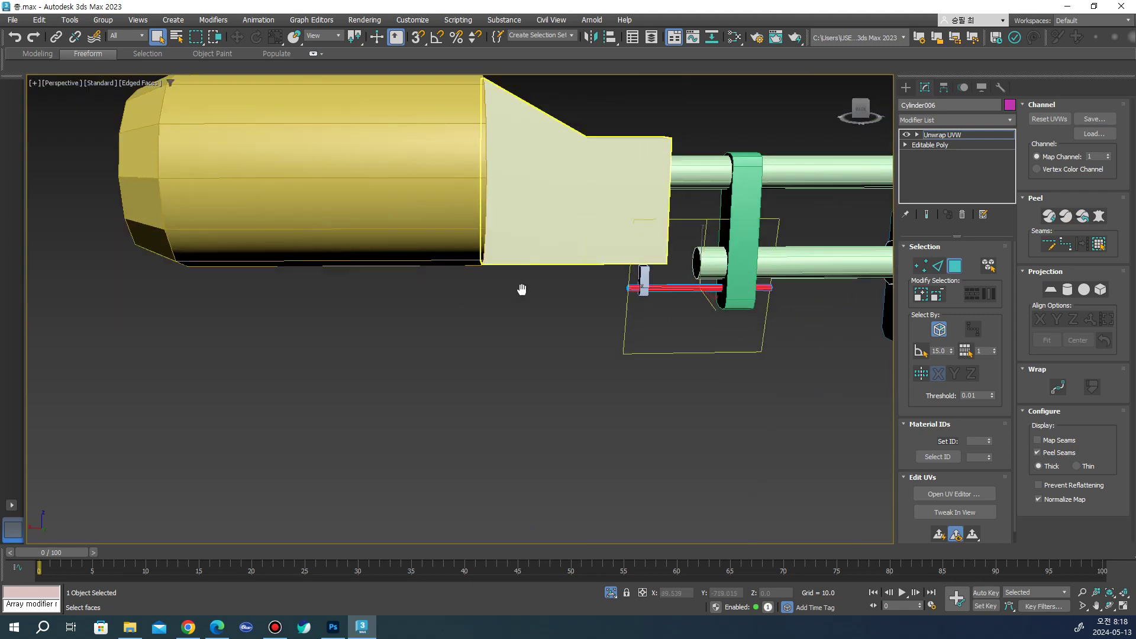
scroll(519, 287, down, 2)
click(906, 87)
mouse_move(769, 307)
middle_down()
mouse_move(574, 309)
mouse_move(567, 325)
mouse_move(681, 296)
middle_up()
scroll(574, 309, down, 3)
click(574, 309)
key(alt+q)
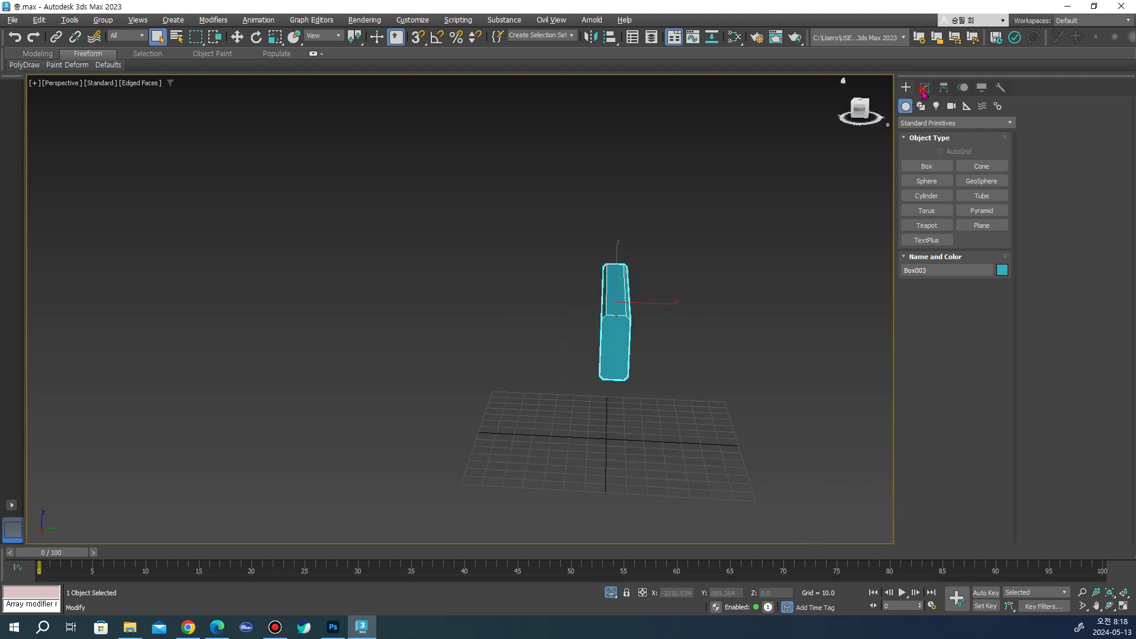
Add an Unwrap UVW modifier to Box003 and hide its map seams
click(925, 87)
click(990, 119)
scroll(958, 331, down, 15)
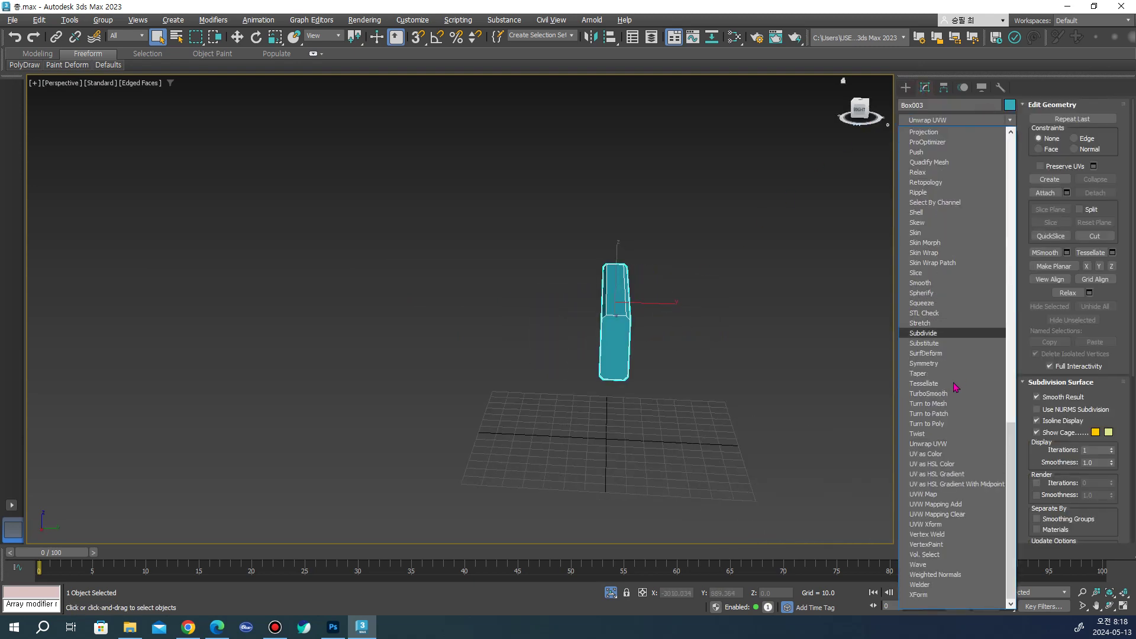
click(941, 445)
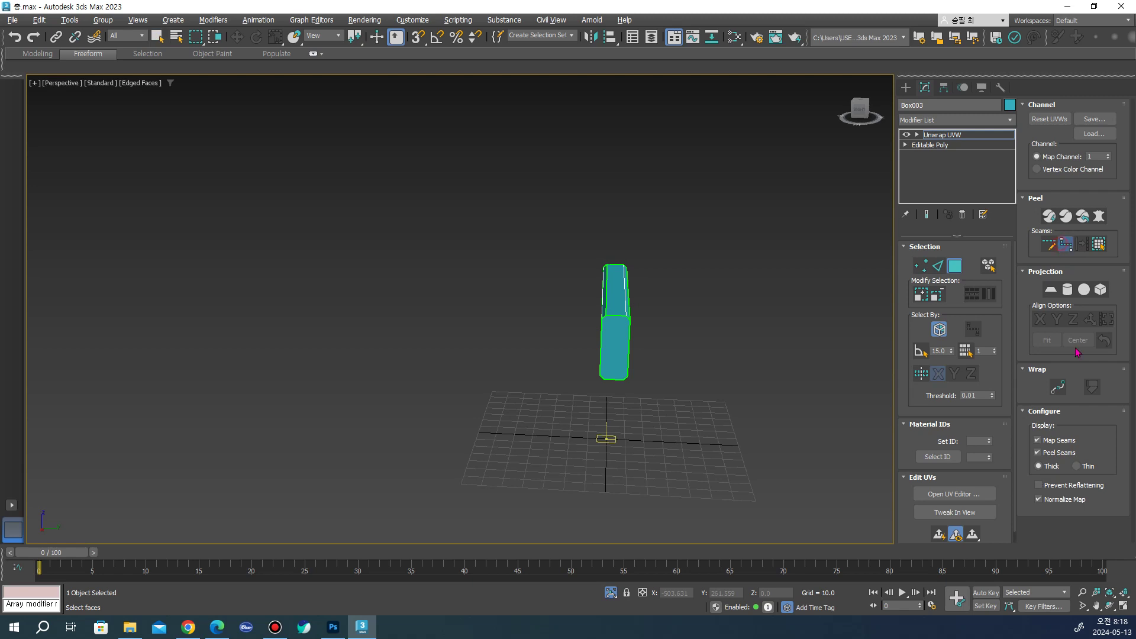
click(1037, 440)
Draw point-to-point seams along the box's long edge and around its end face
scroll(653, 362, up, 4)
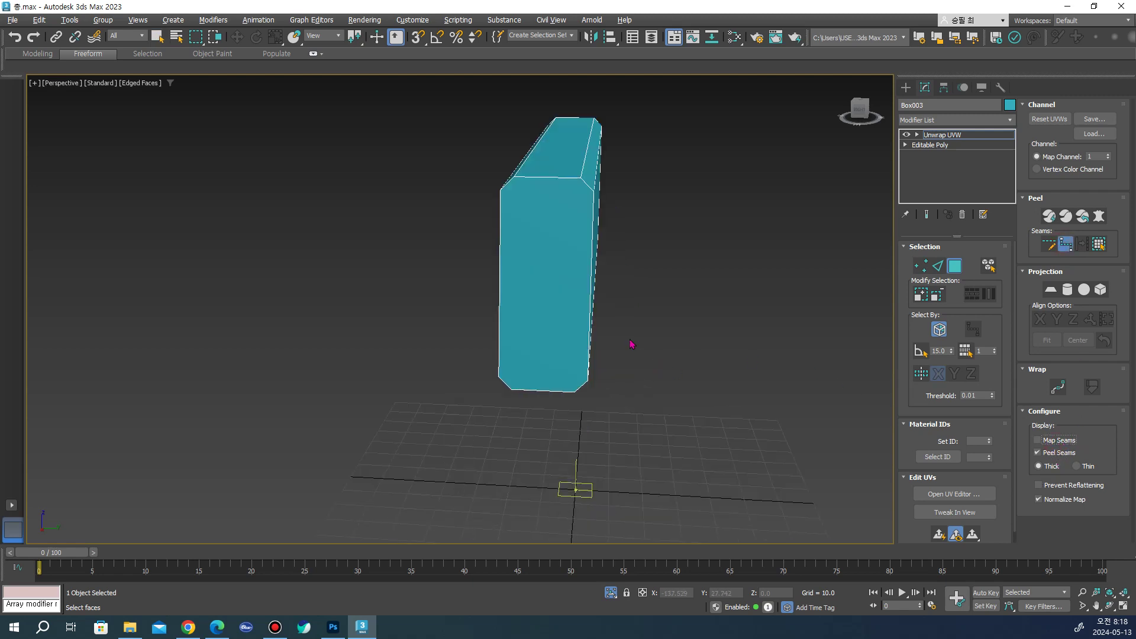
click(550, 175)
click(500, 284)
click(545, 392)
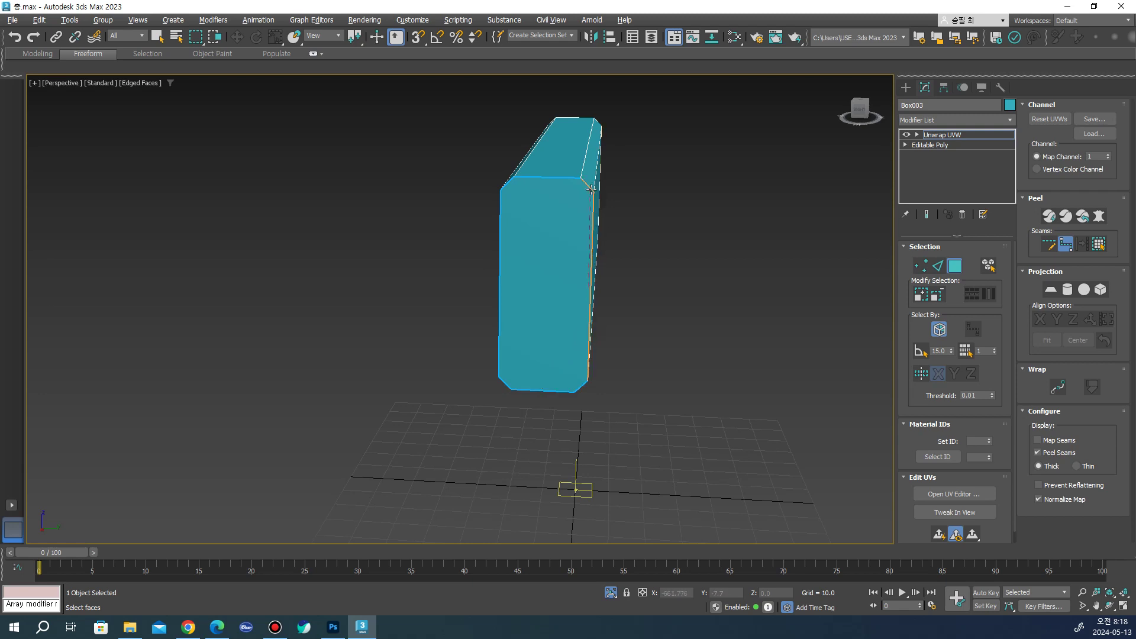
mouse_move(573, 198)
alt+middle_down()
mouse_move(596, 221)
mouse_move(664, 193)
mouse_move(778, 191)
alt+middle_up()
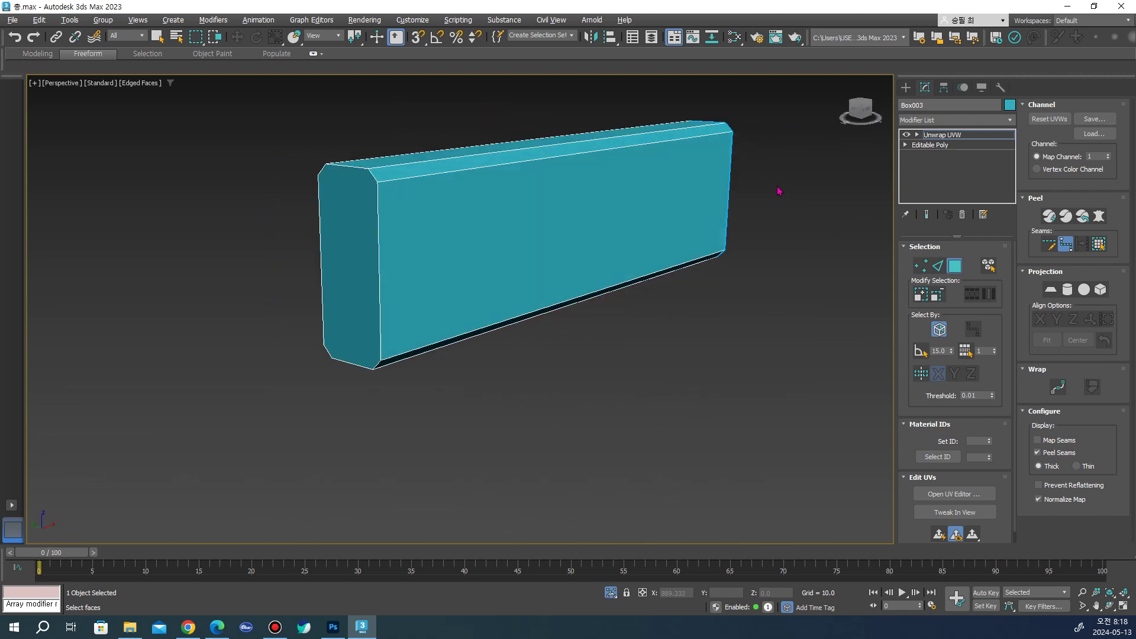
click(347, 166)
click(349, 360)
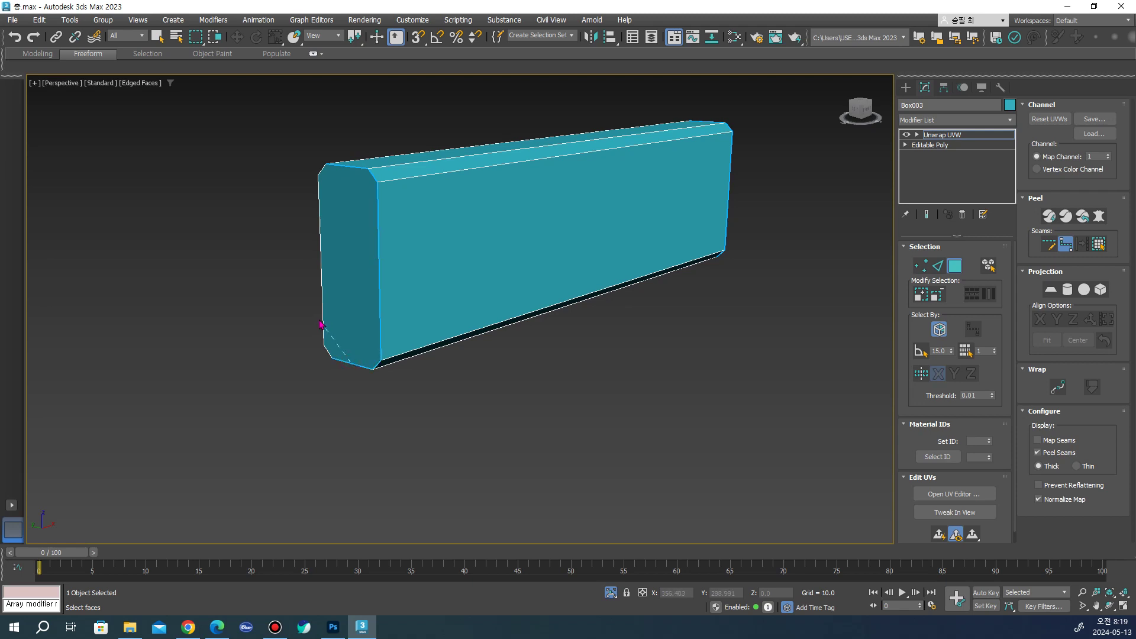
click(321, 319)
click(323, 171)
Select the box's side faces, planar-map them aligned to Y, and Quick Peel
alt+middle_drag(424, 289, 425, 277)
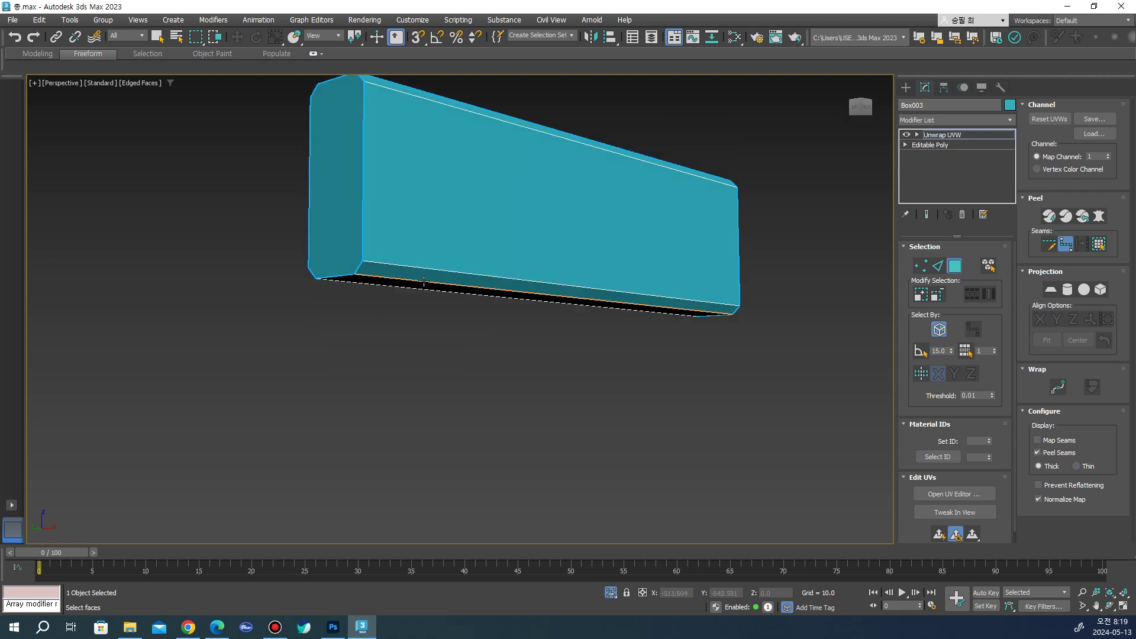
alt+middle_drag(524, 264, 530, 290)
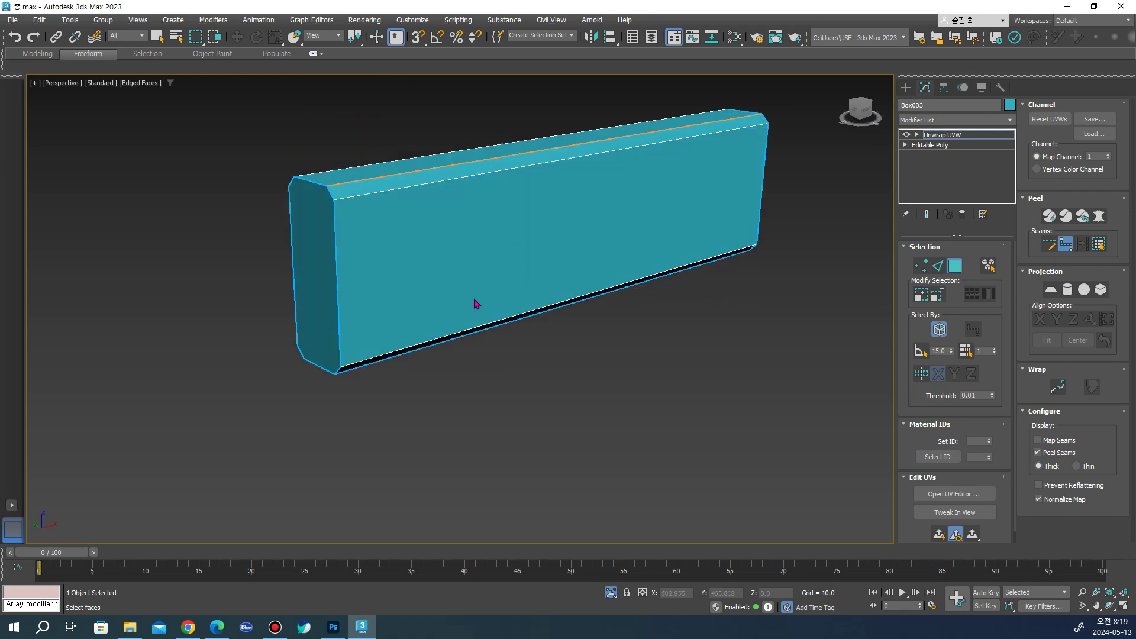
alt+middle_drag(451, 218, 462, 336)
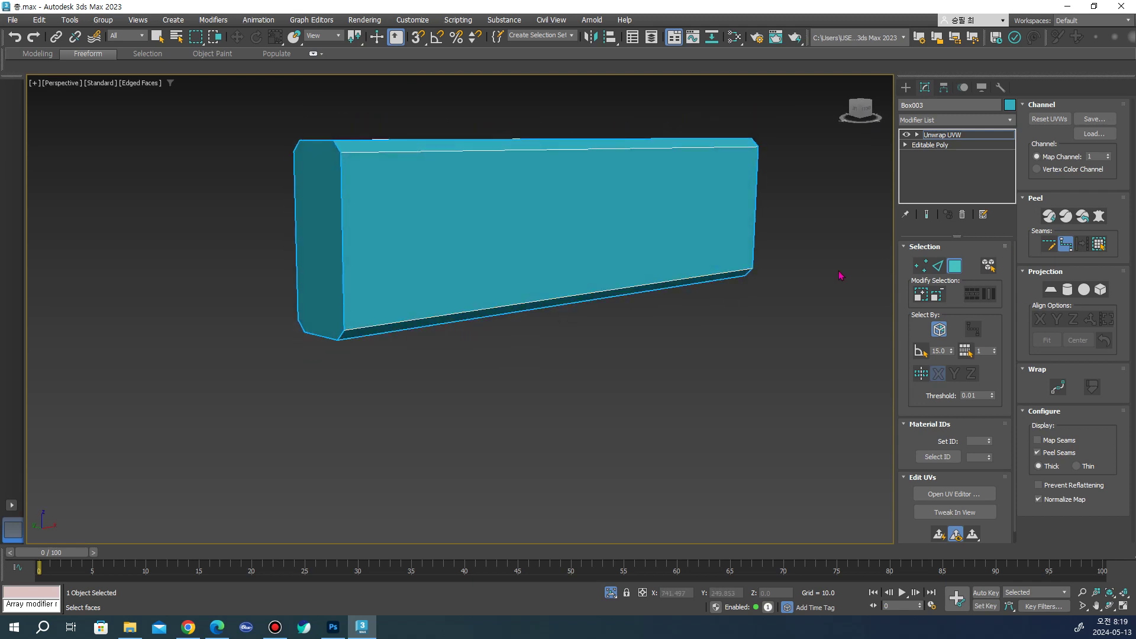
click(592, 230)
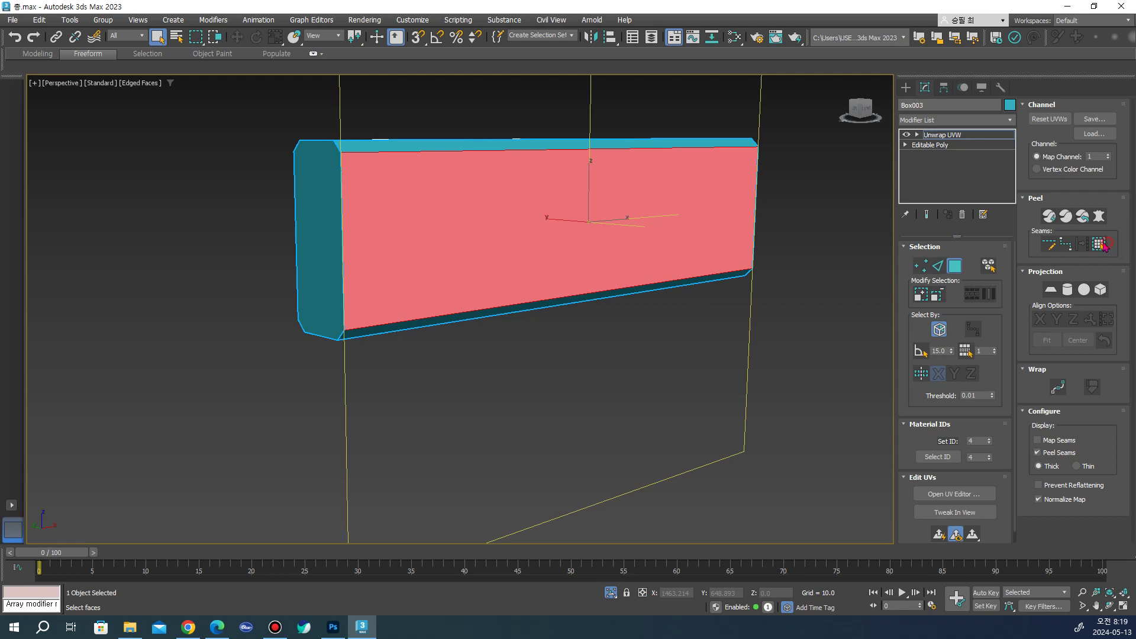
click(1106, 246)
alt+middle_drag(824, 309, 1061, 306)
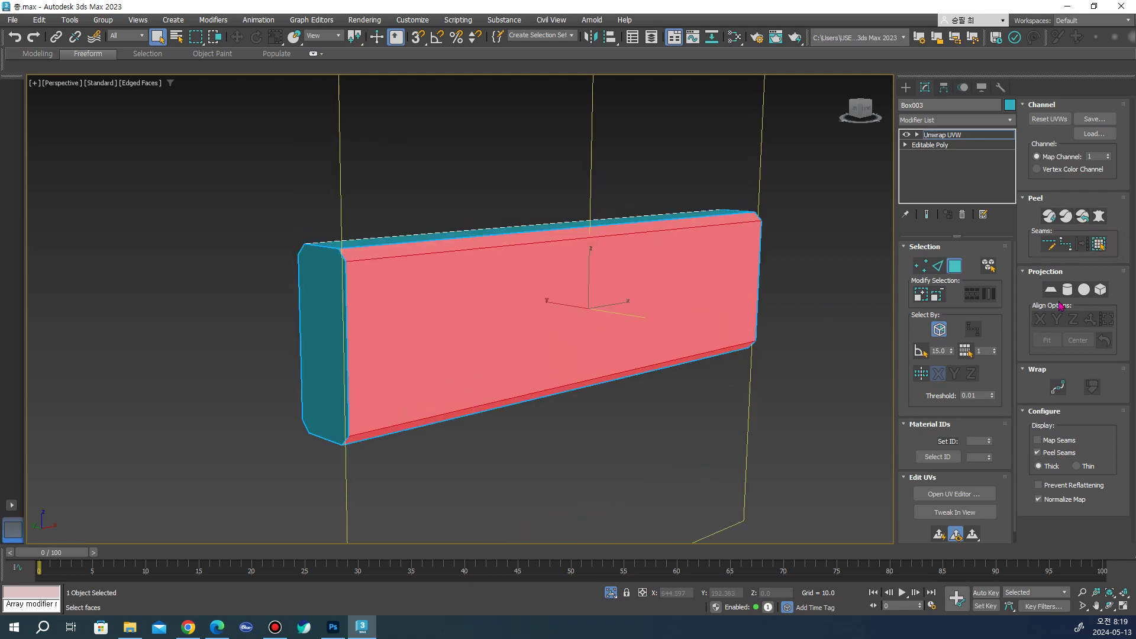
click(1056, 291)
click(1056, 320)
click(1083, 217)
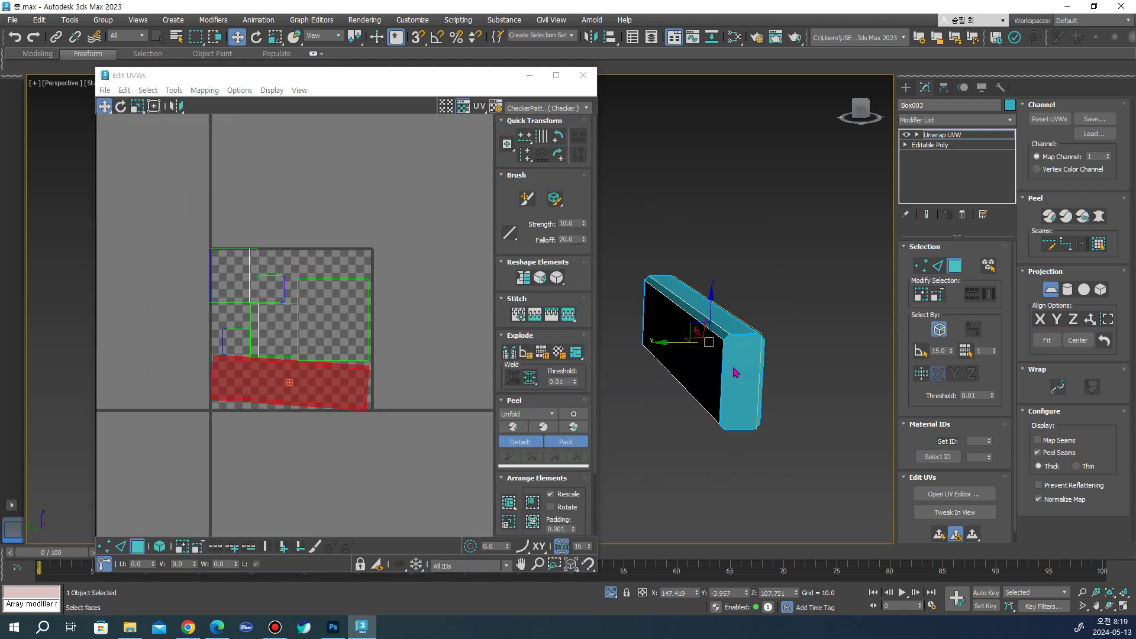
Planar-map the box's front and top faces together and pack its UV islands
click(1048, 293)
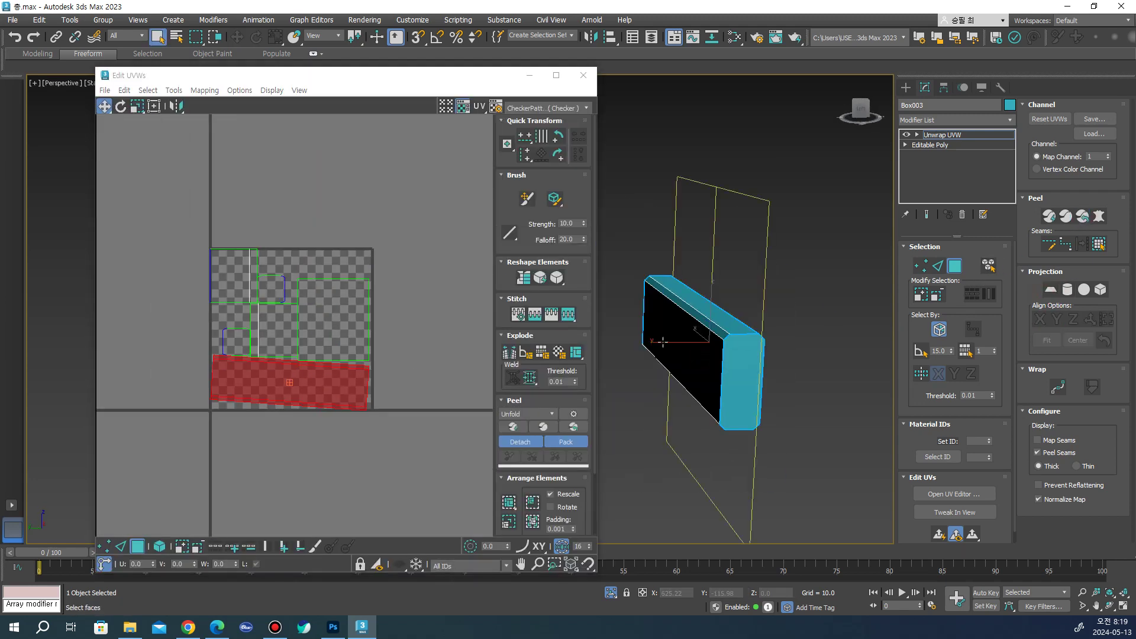
click(738, 320)
click(1098, 245)
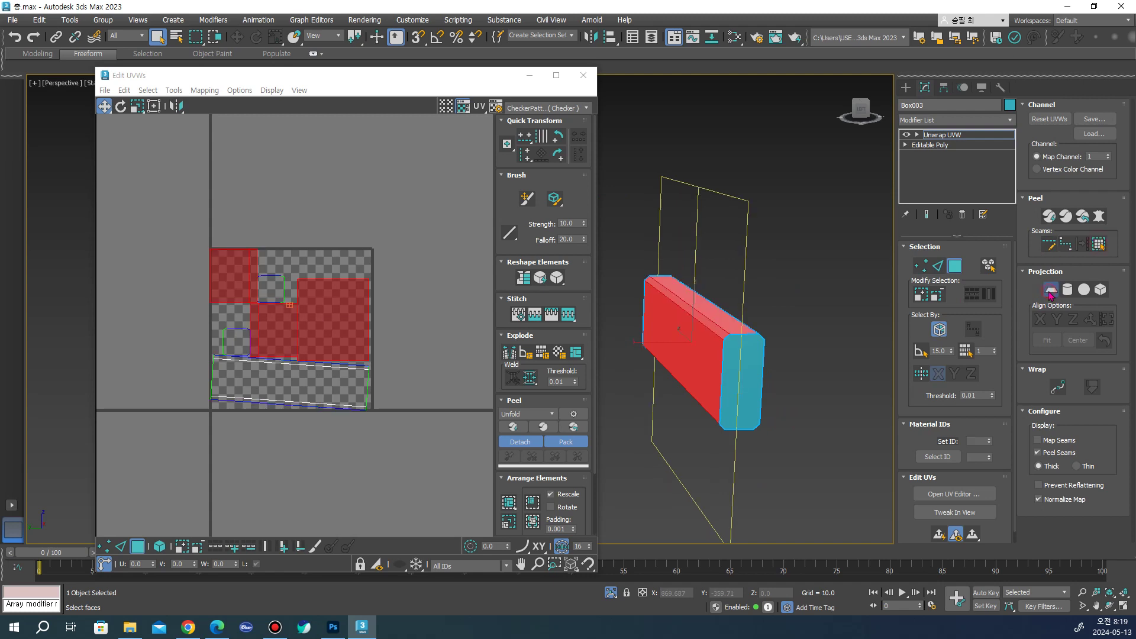
click(1050, 291)
click(1089, 221)
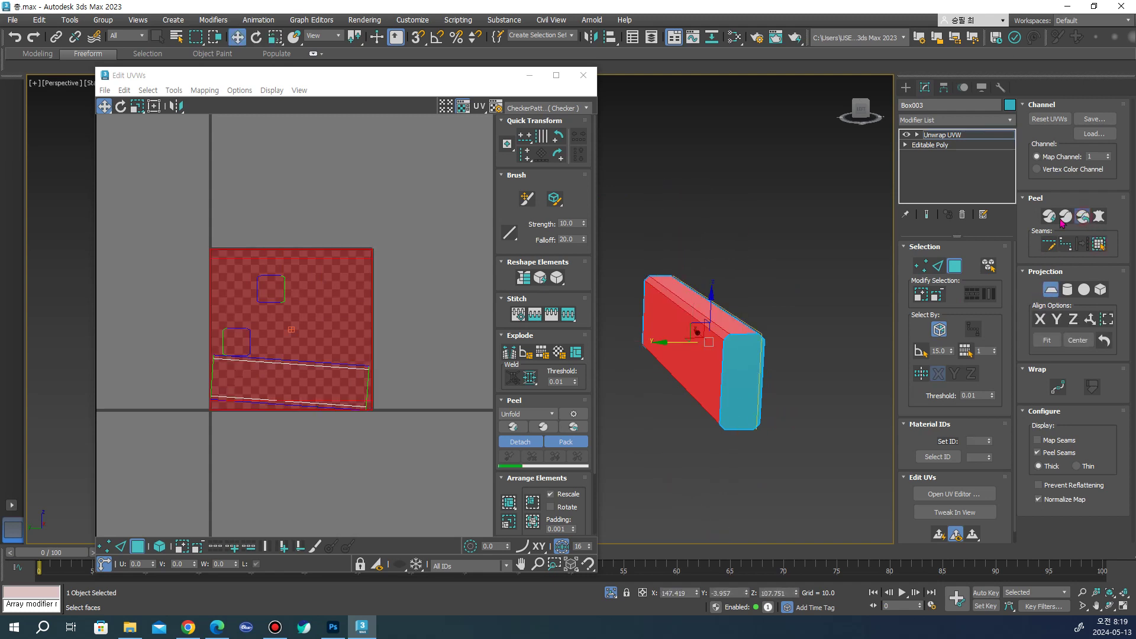
Select only the box's end face and peel it into a flat island
click(1050, 290)
click(750, 366)
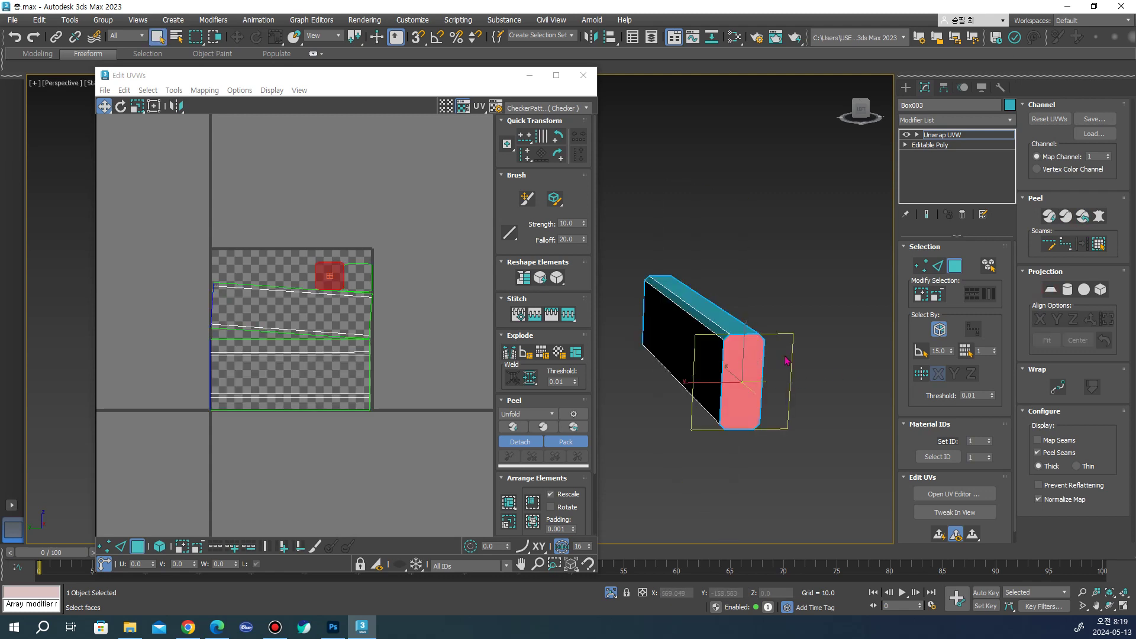
scroll(785, 360, up, 2)
click(1082, 219)
Move all of Box003's UVs to the lower left of the tile and close Edit UVWs
alt+middle_drag(766, 325, 774, 398)
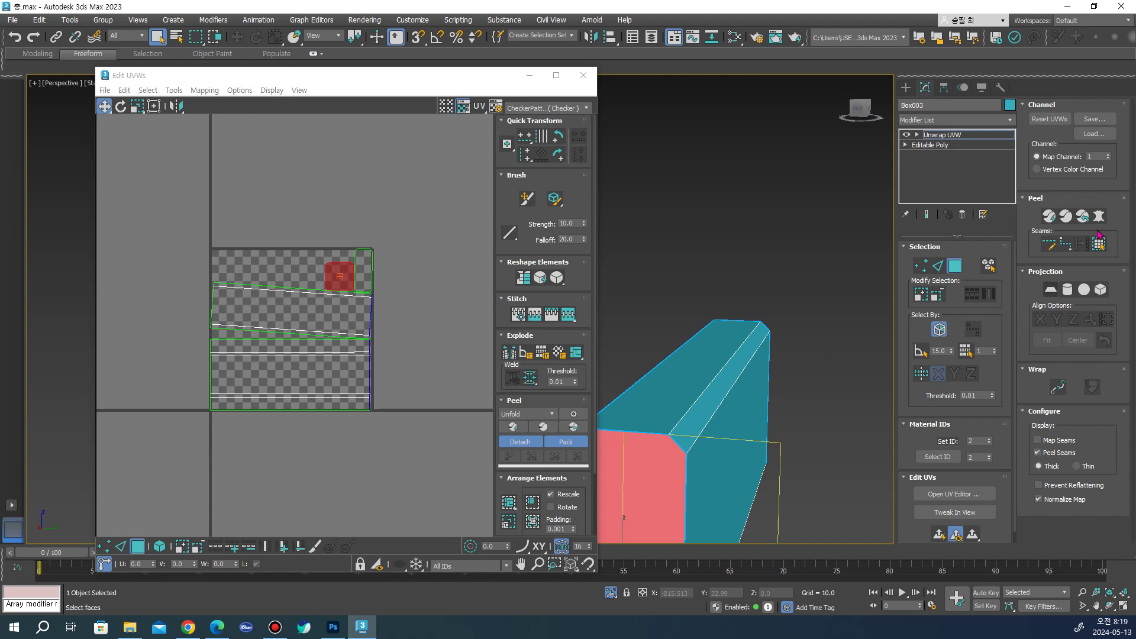
scroll(393, 304, down, 2)
drag(272, 241, 444, 405)
scroll(353, 349, down, 1)
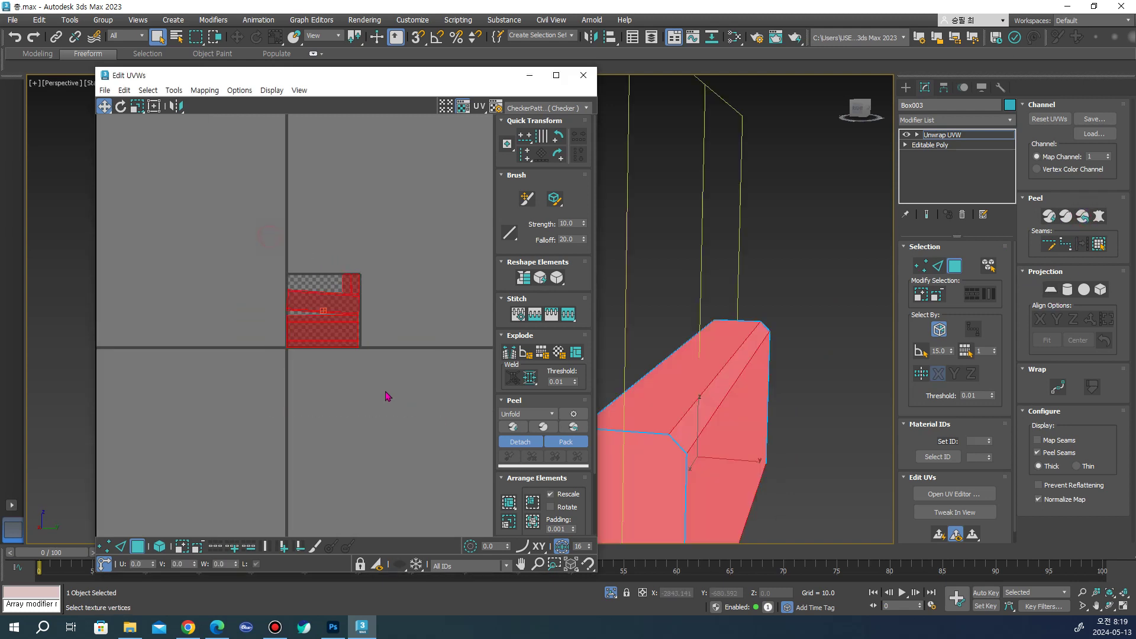
drag(354, 349, 169, 435)
click(247, 388)
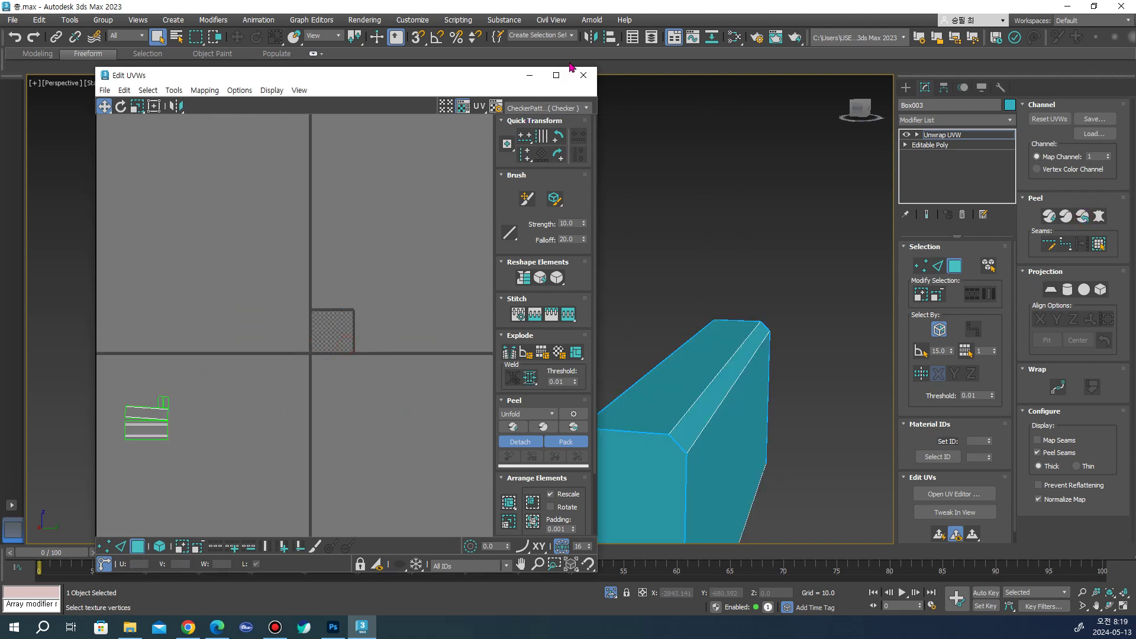
click(580, 74)
click(905, 87)
alt+middle_drag(852, 233, 791, 216)
Unhide all gun parts and select the stock Box004
right_click(788, 213)
click(808, 147)
middle_drag(817, 145, 500, 253)
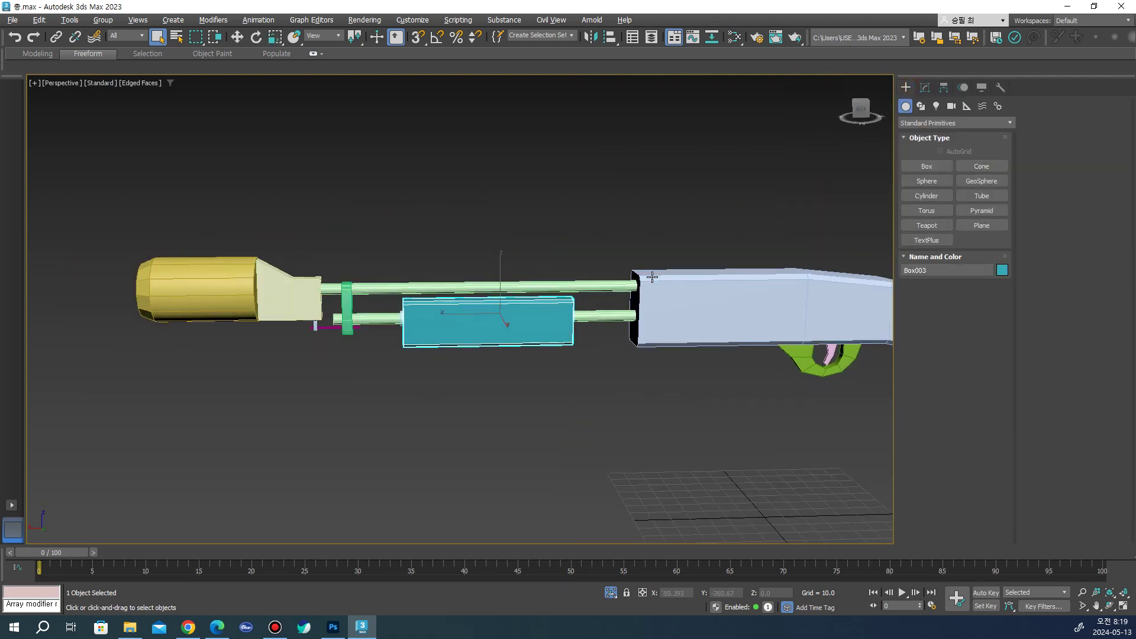
scroll(582, 278, up, 3)
click(595, 283)
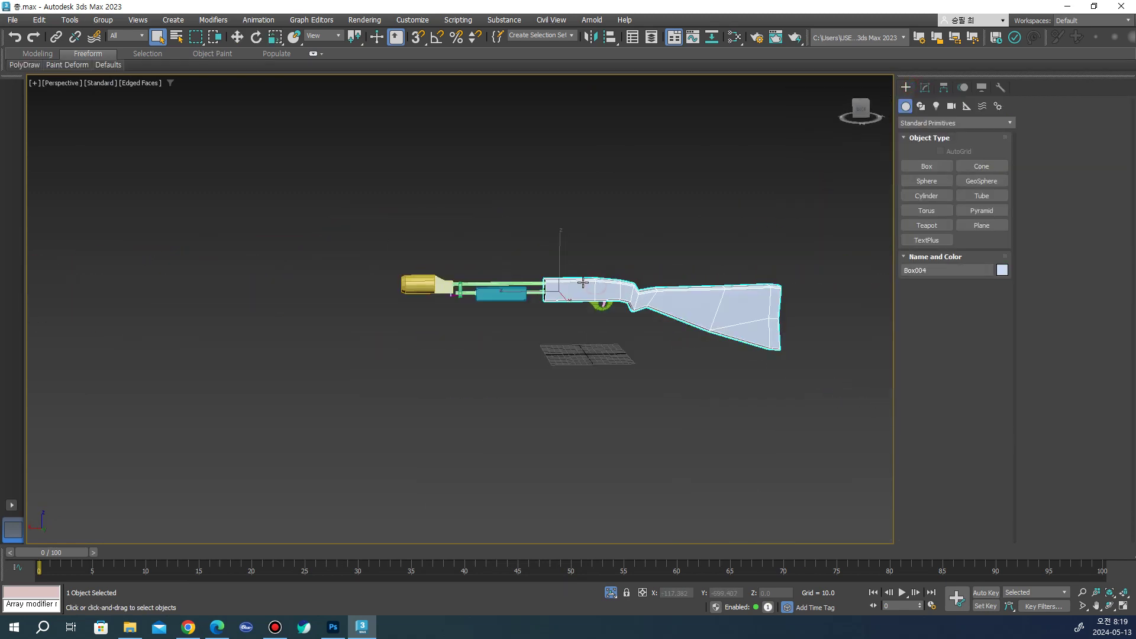
scroll(594, 282, up, 2)
scroll(677, 302, up, 3)
mouse_move(679, 301)
middle_down()
mouse_move(710, 297)
mouse_move(544, 308)
middle_up()
scroll(711, 298, down, 2)
scroll(680, 312, up, 1)
Add an Unwrap UVW modifier to the stock and hide its map seams
click(925, 88)
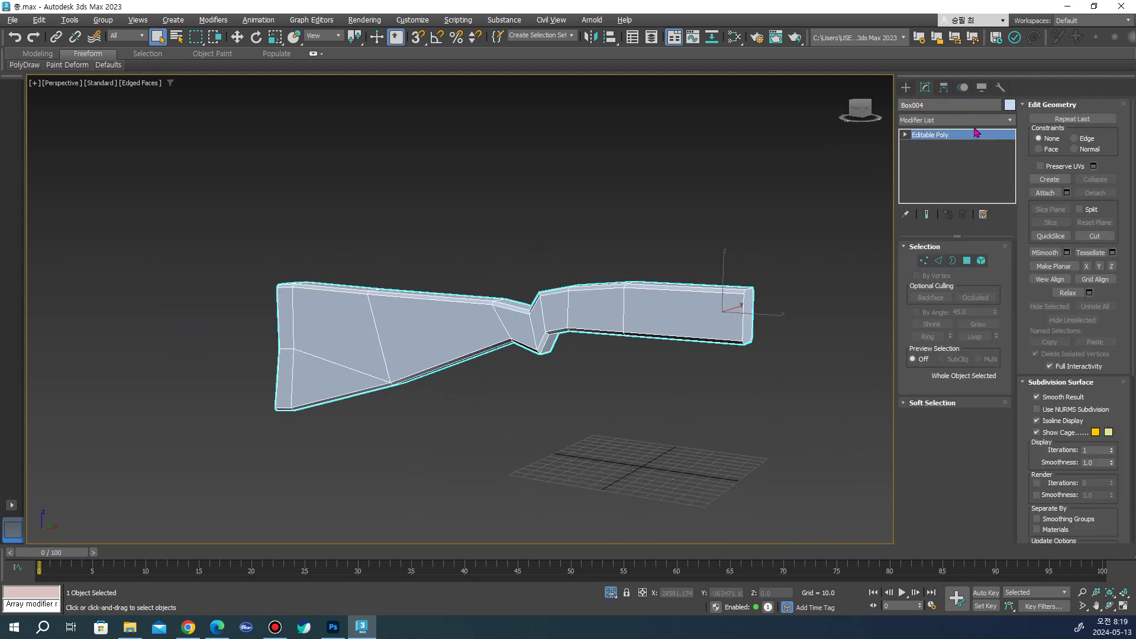
click(982, 120)
scroll(976, 370, down, 10)
scroll(950, 421, down, 10)
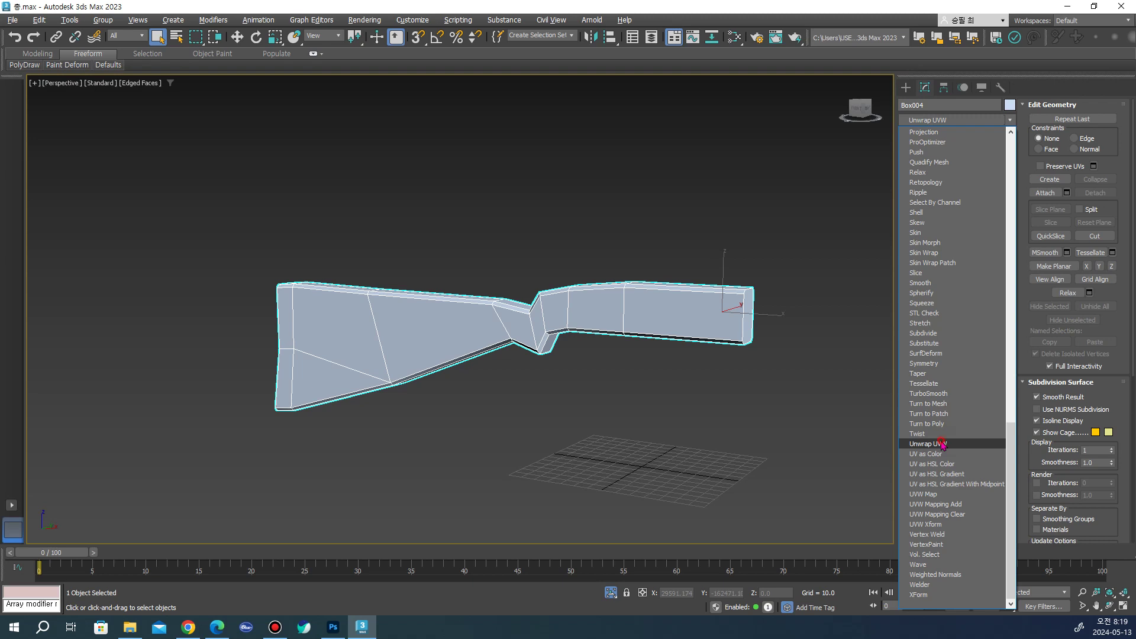
click(928, 443)
click(1037, 440)
Trace point-to-point seams along the stock's top edge, left end and bottom edge
click(1065, 243)
scroll(749, 310, up, 1)
click(751, 290)
click(569, 282)
scroll(455, 307, up, 1)
click(468, 309)
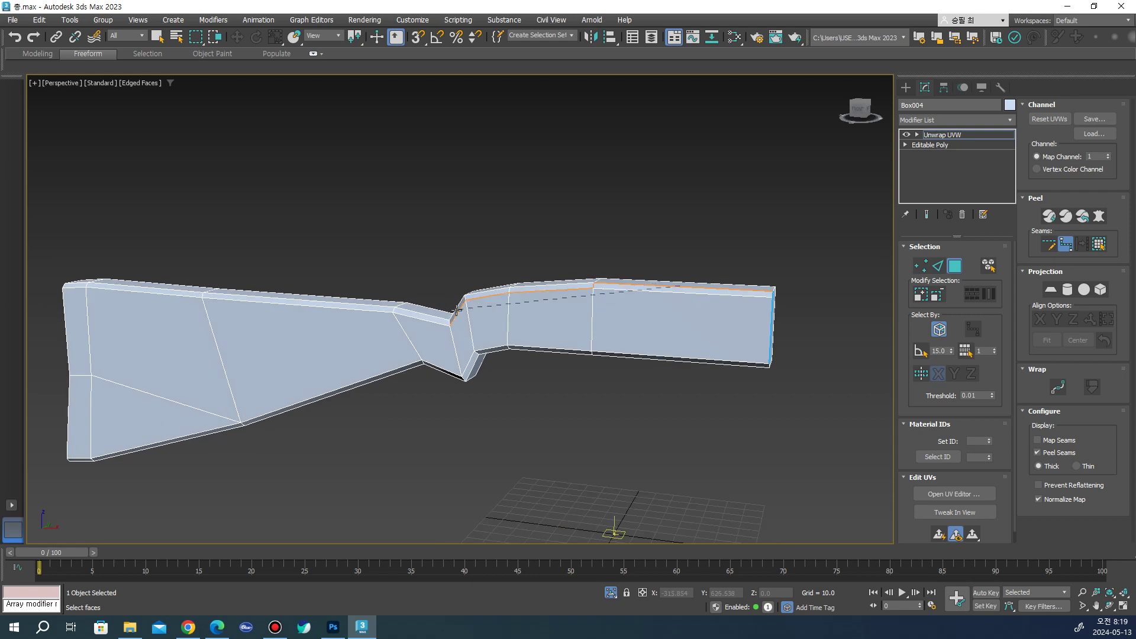
click(277, 297)
middle_drag(158, 311, 251, 312)
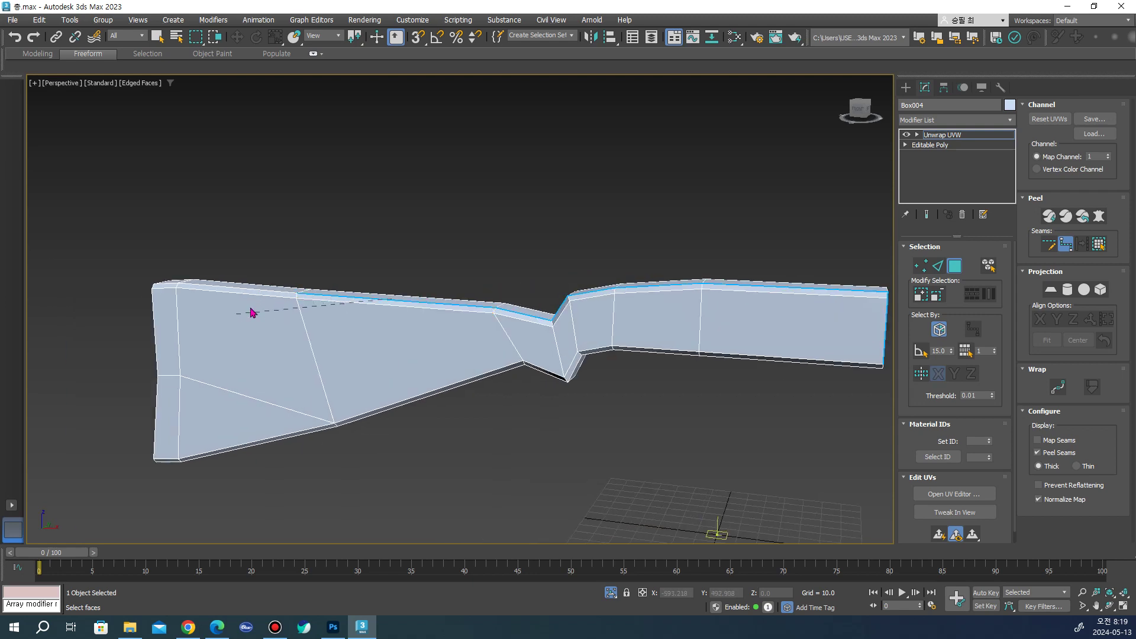
click(153, 281)
click(162, 460)
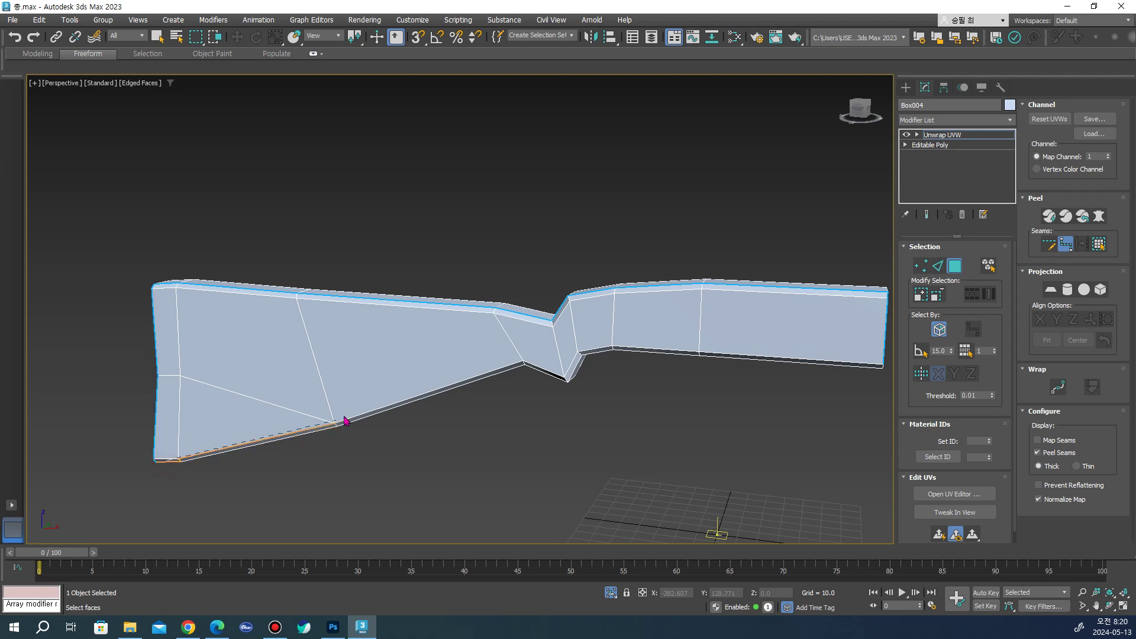
click(336, 424)
click(574, 370)
Extend the stock's seam down its end to the bottom vertex
scroll(743, 355, up, 1)
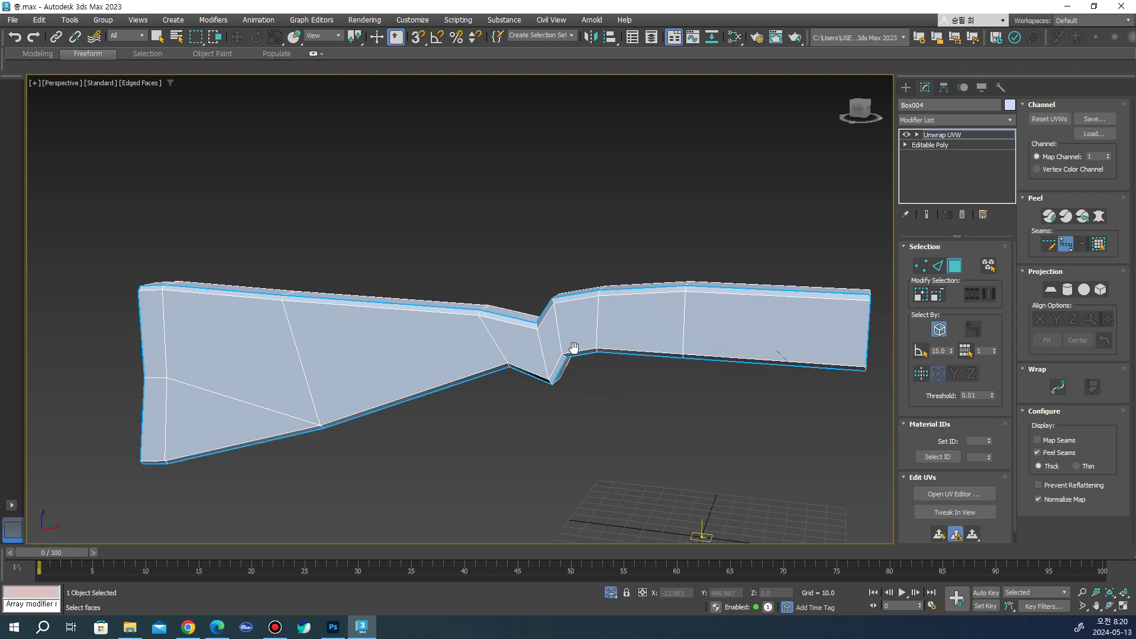
scroll(717, 378, up, 3)
scroll(656, 322, up, 3)
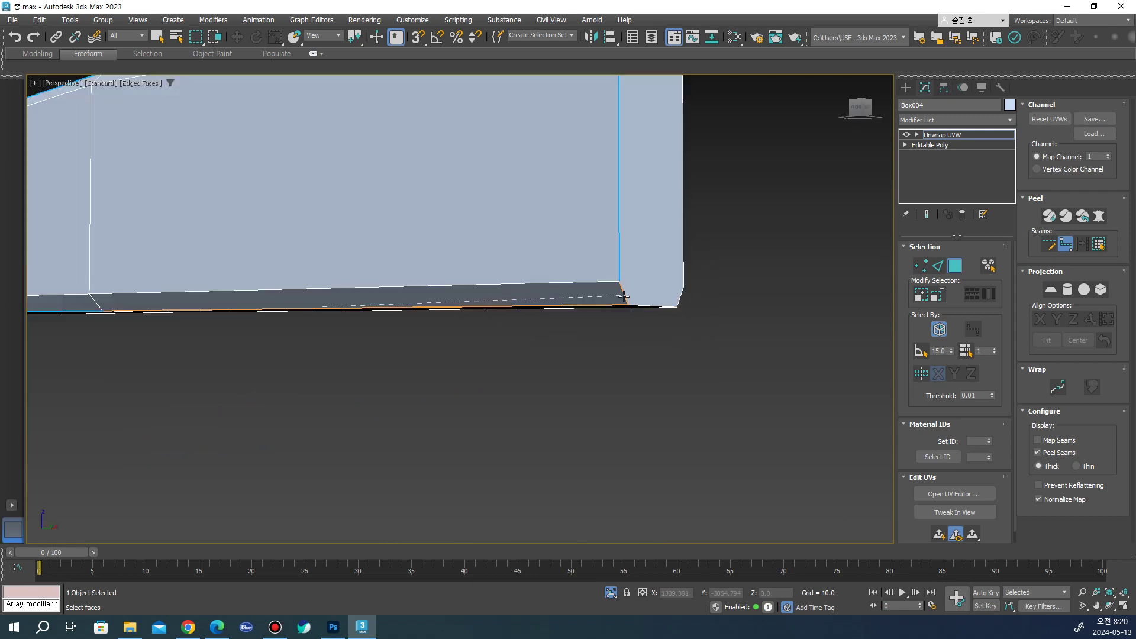
scroll(597, 334, down, 5)
alt+middle_drag(597, 335, 617, 317)
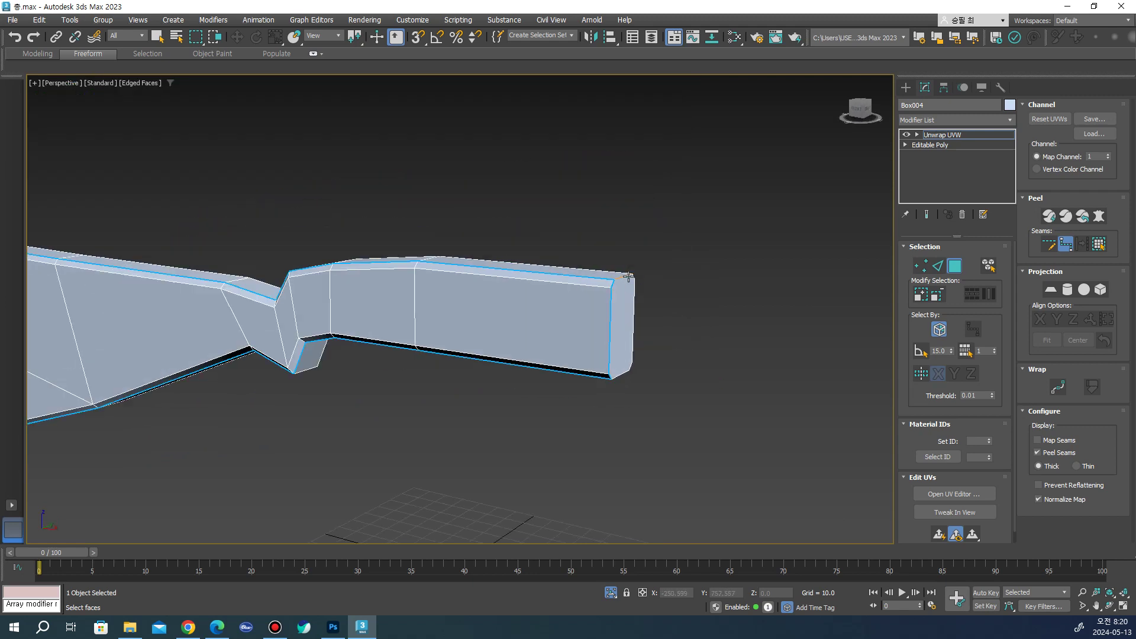
mouse_move(616, 374)
alt+middle_down()
mouse_move(322, 385)
mouse_move(305, 300)
alt+middle_up()
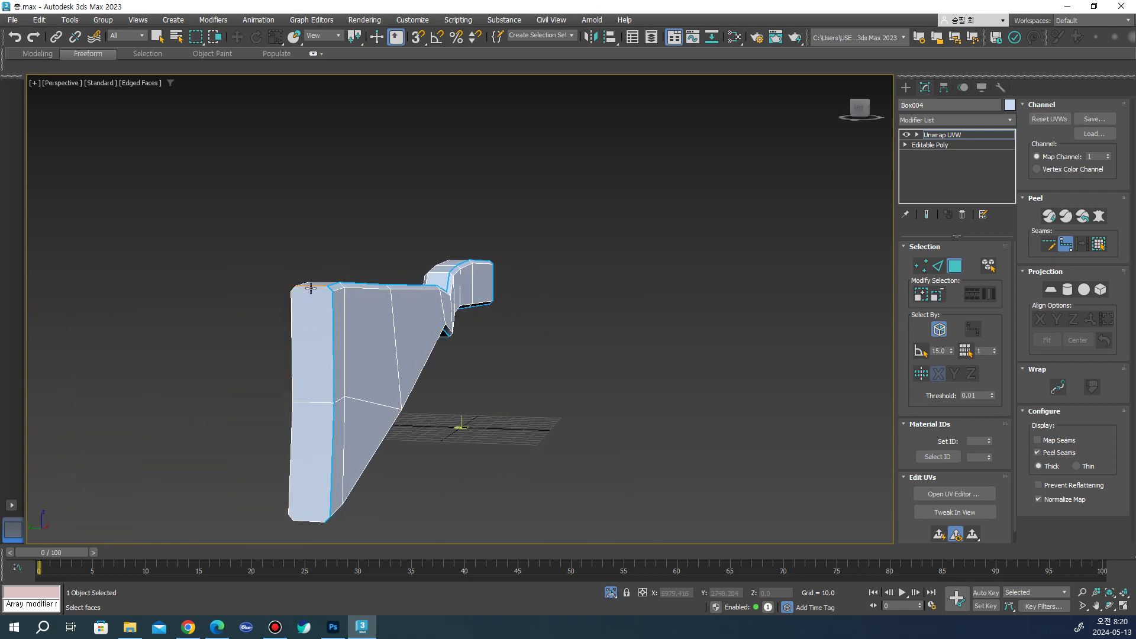
click(290, 510)
mouse_move(413, 452)
alt+middle_down()
mouse_move(549, 400)
mouse_move(674, 376)
mouse_move(641, 393)
alt+middle_up()
Select a stock face and grow the selection to the seam-bounded area
click(1075, 252)
scroll(641, 393, up, 3)
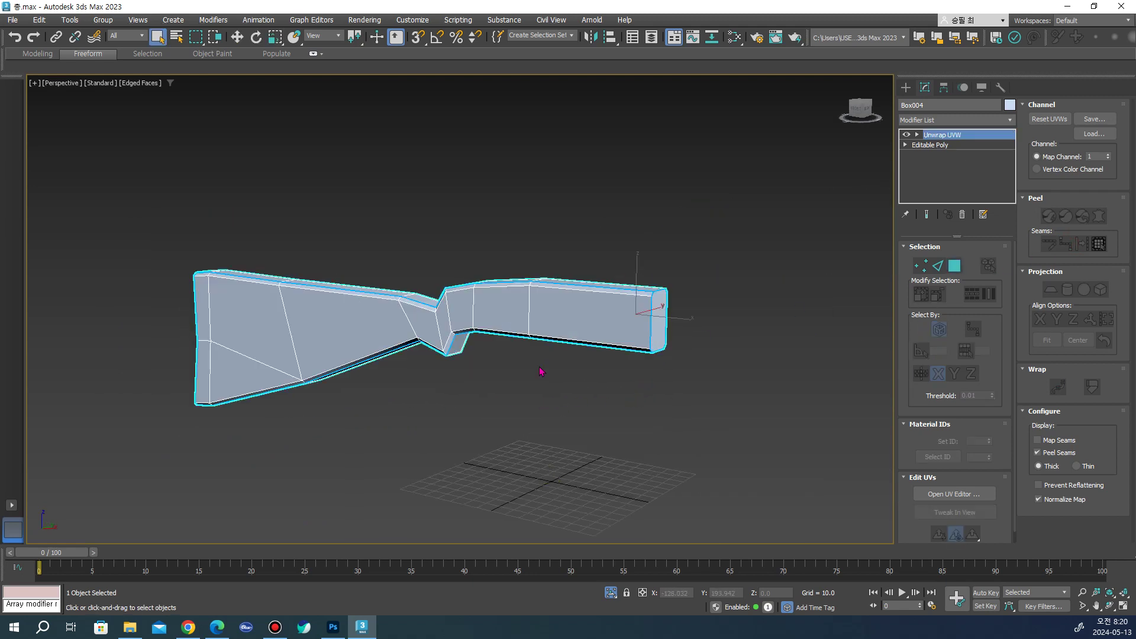
click(567, 317)
click(1097, 247)
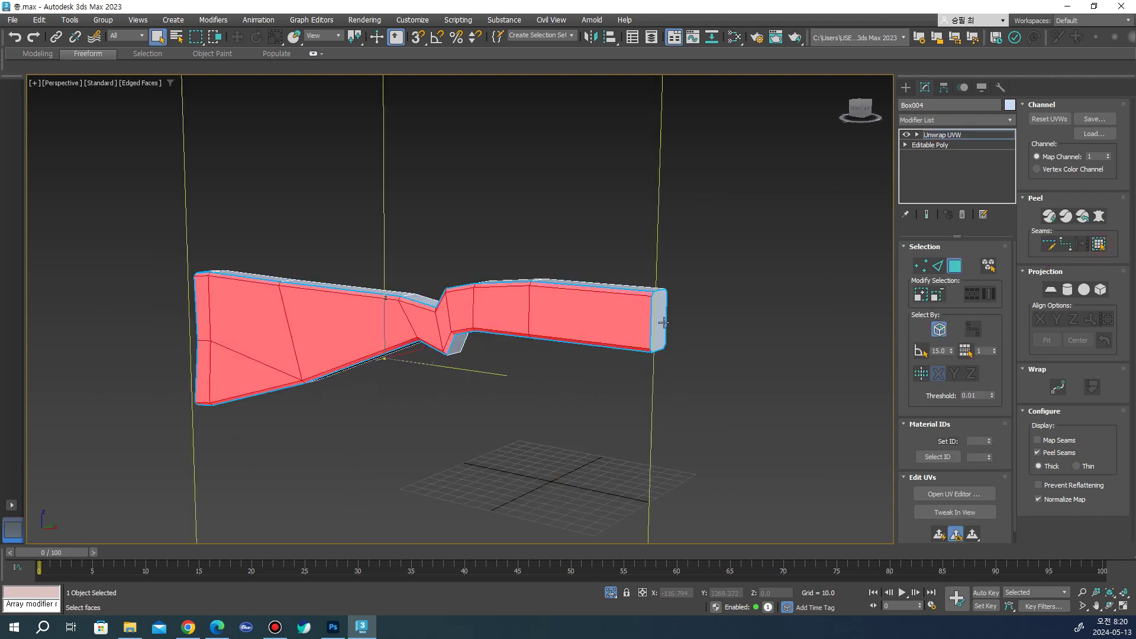
Planar-map the Box004 stock faces along X, then peel its connected side faces flat
click(1052, 289)
click(1039, 318)
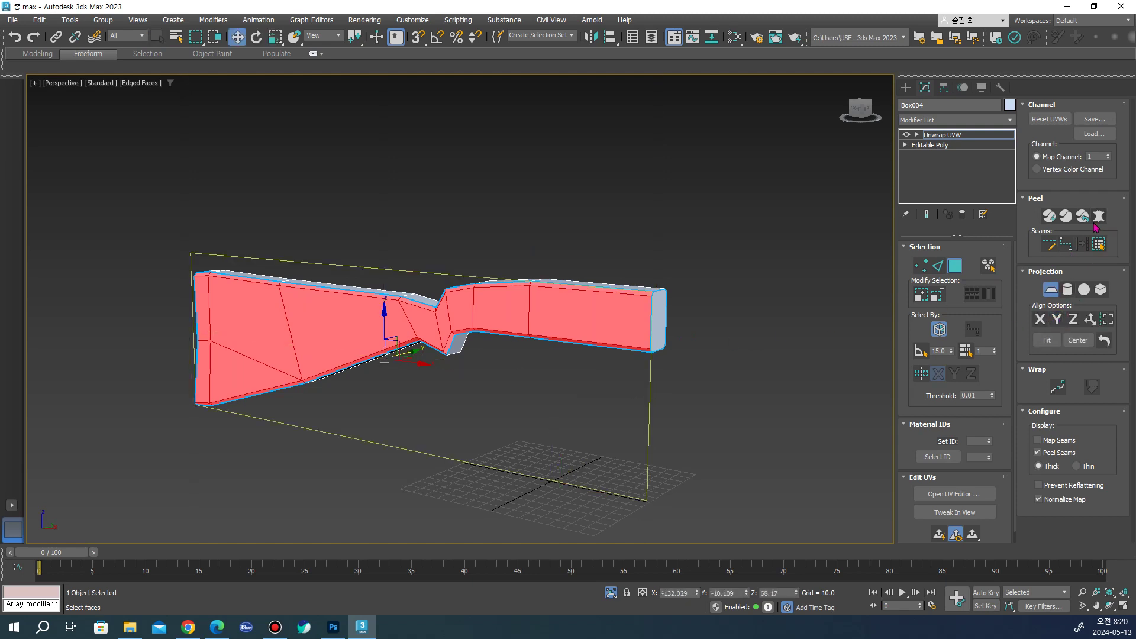
key(ctrl+e)
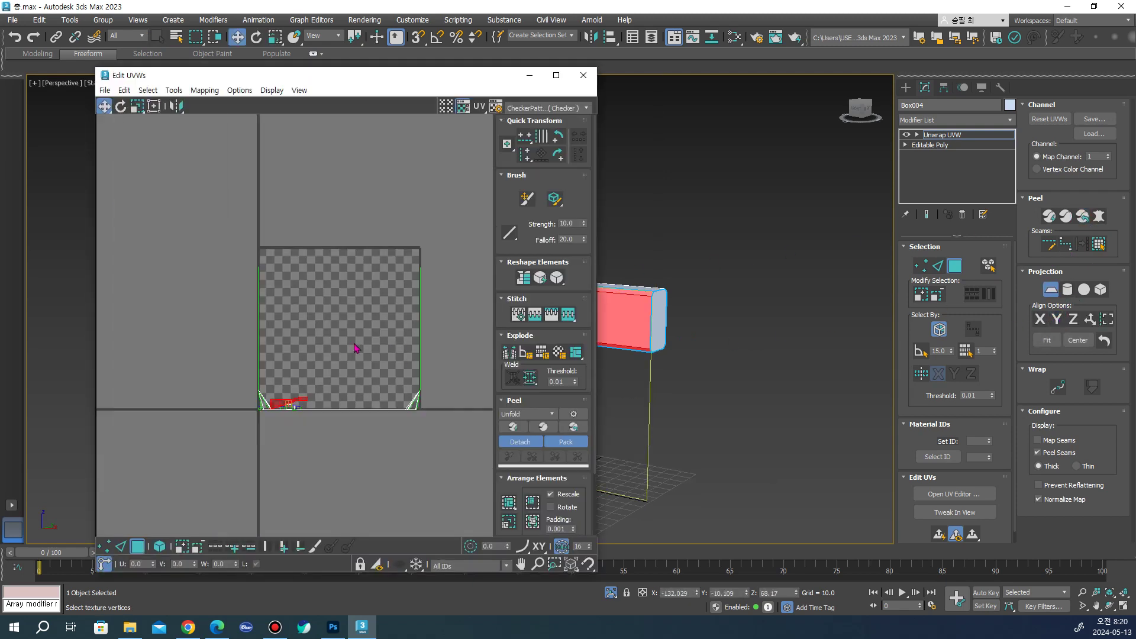
middle_drag(644, 356, 843, 353)
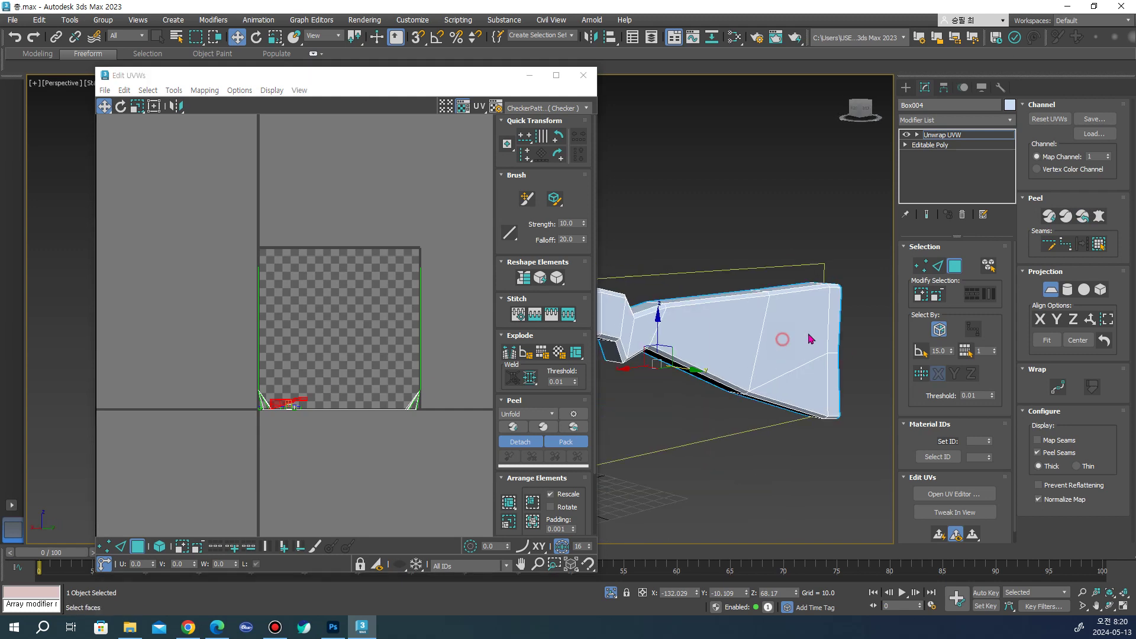
click(1051, 290)
click(773, 336)
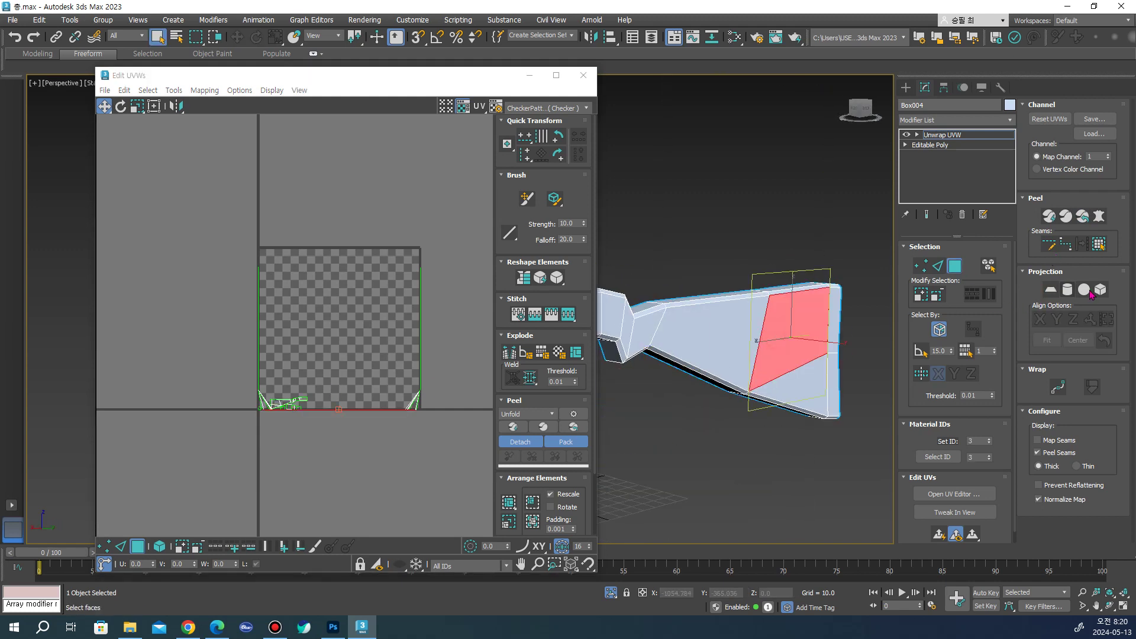
key(ctrl+a)
click(1053, 291)
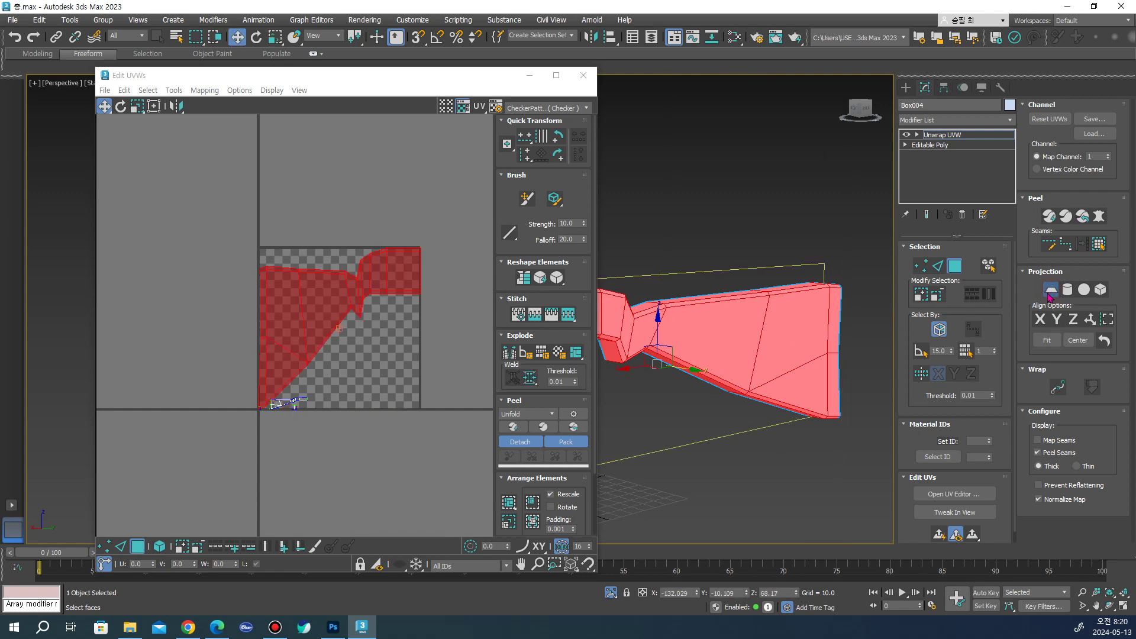
click(1084, 219)
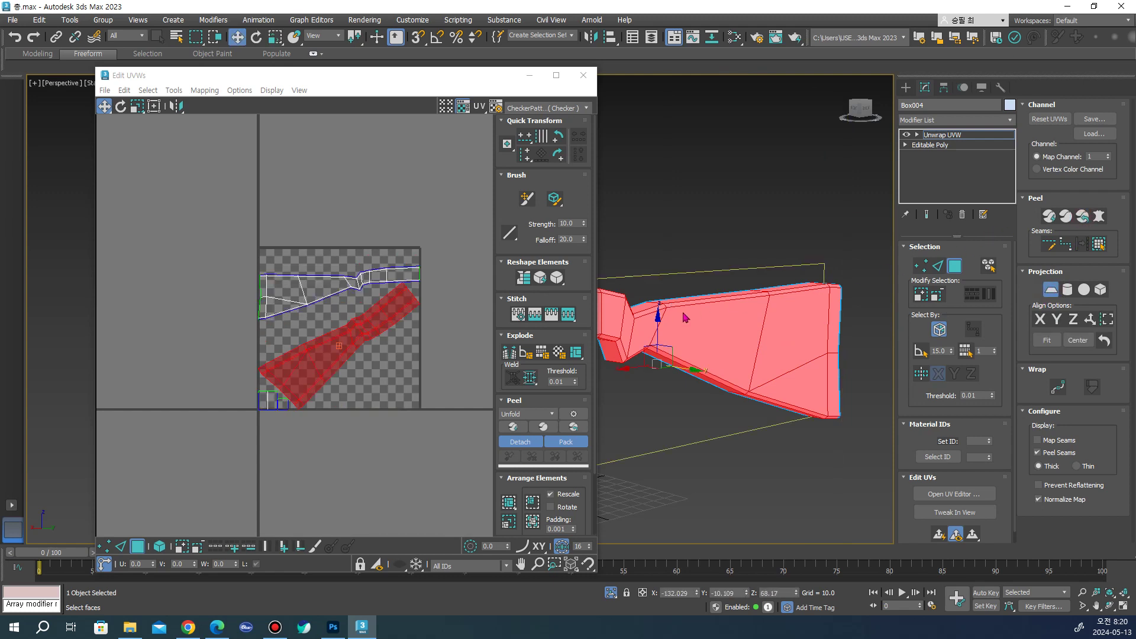
Peel the stock's end cap section into a flat UV strip
alt+middle_drag(685, 317, 665, 331)
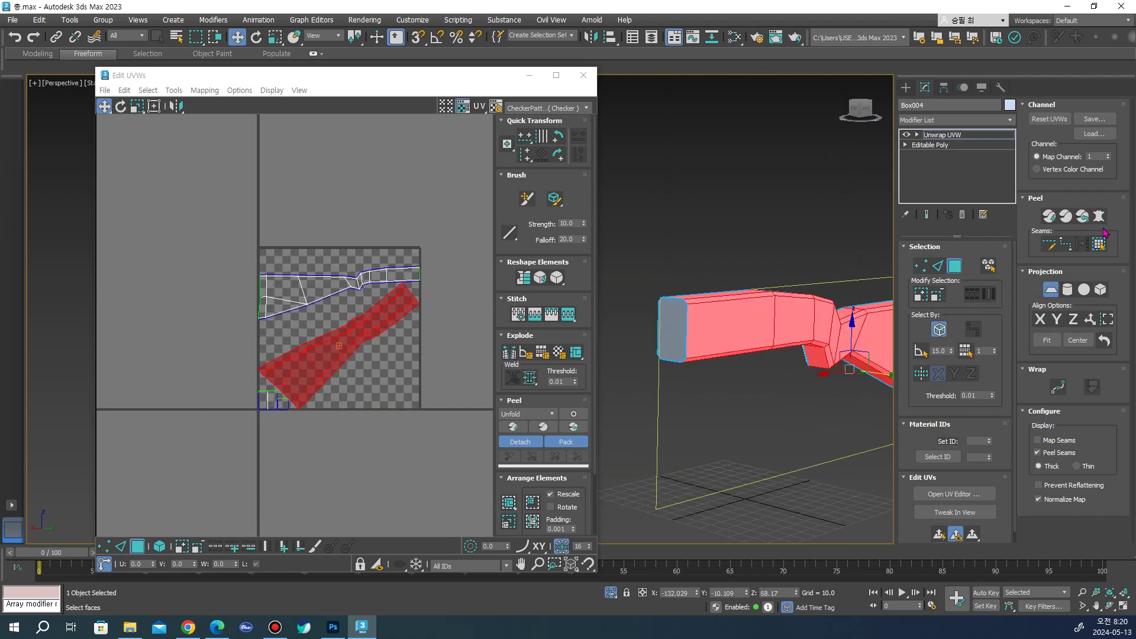
click(752, 287)
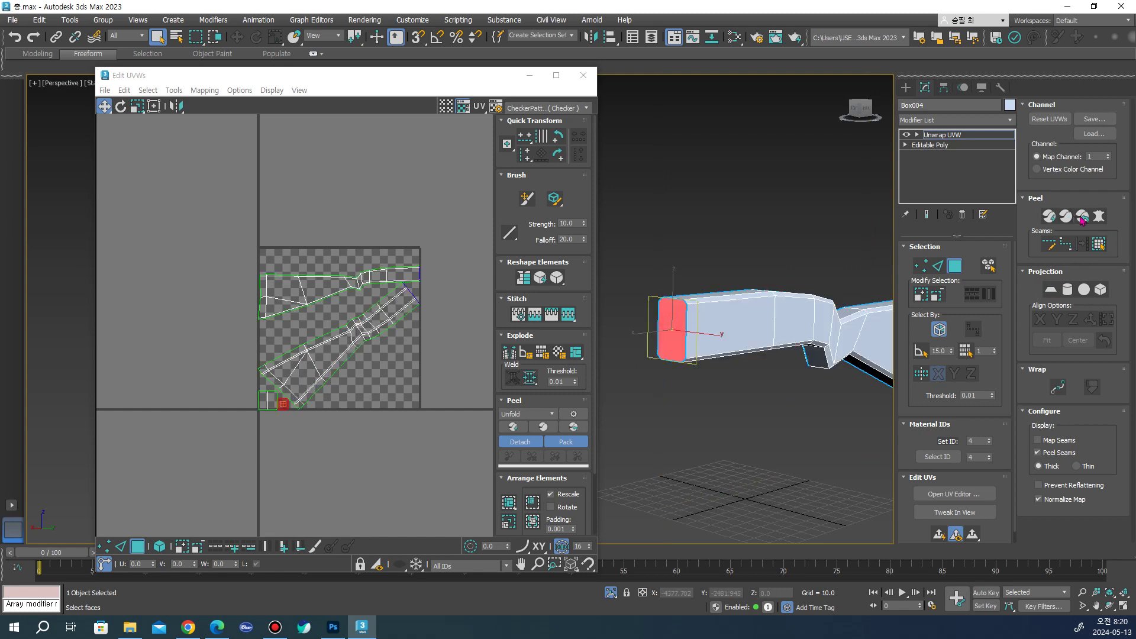
scroll(647, 317, up, 3)
scroll(774, 322, up, 3)
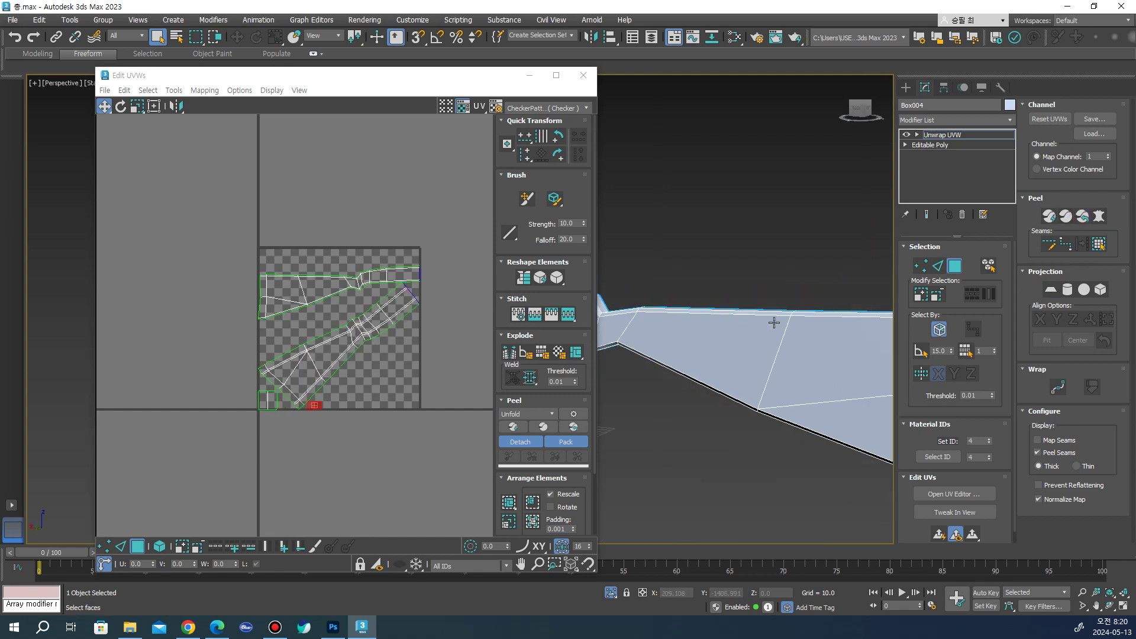
scroll(745, 357, up, 3)
scroll(745, 358, down, 2)
scroll(705, 396, down, 1)
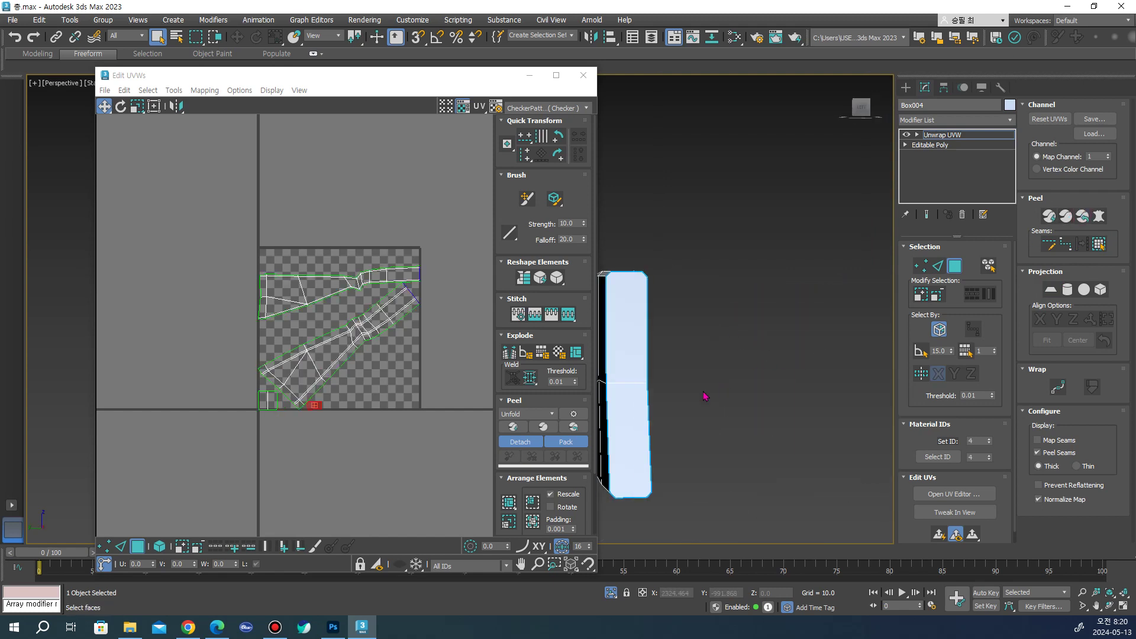
click(636, 408)
click(1099, 244)
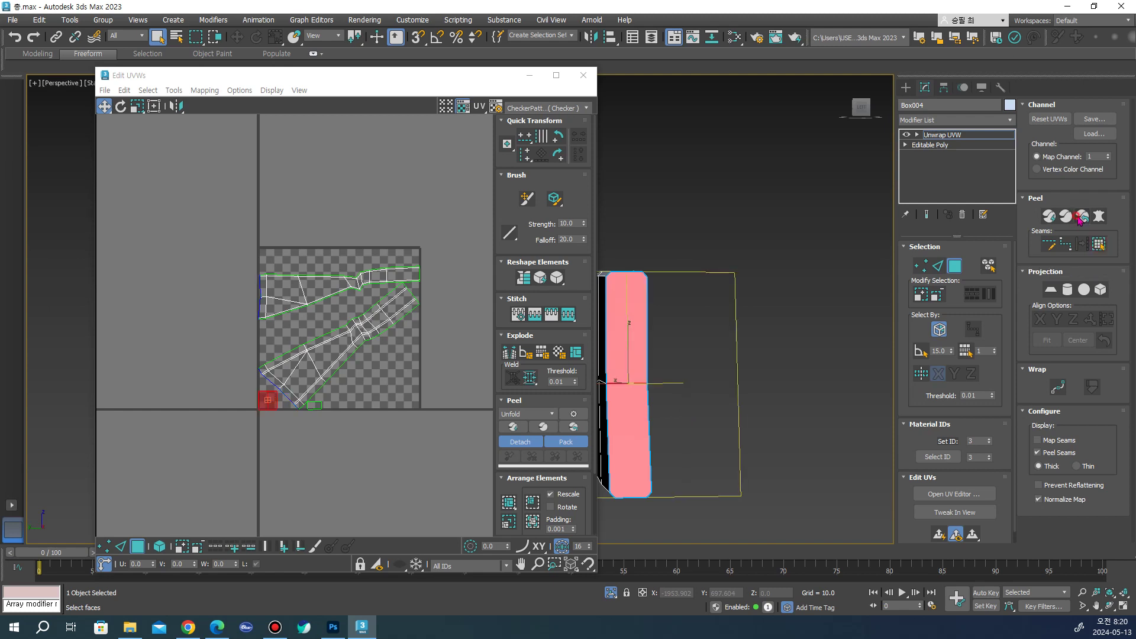
click(1082, 216)
Move Box004's whole UV cluster up and right in the layout, then clear the selection
drag(290, 268, 470, 424)
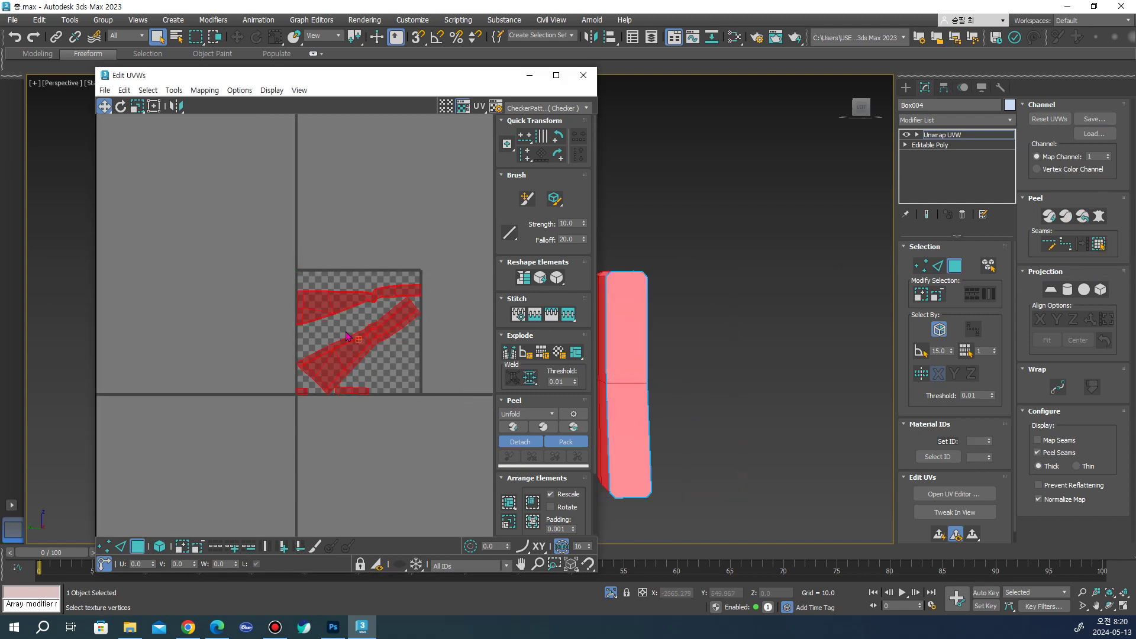
scroll(191, 224, down, 2)
mouse_move(355, 331)
mouse_down()
mouse_move(184, 213)
mouse_move(286, 272)
mouse_up()
click(283, 238)
scroll(228, 239, down, 3)
scroll(252, 244, up, 1)
scroll(256, 246, up, 1)
scroll(264, 249, up, 1)
drag(262, 253, 326, 194)
click(414, 153)
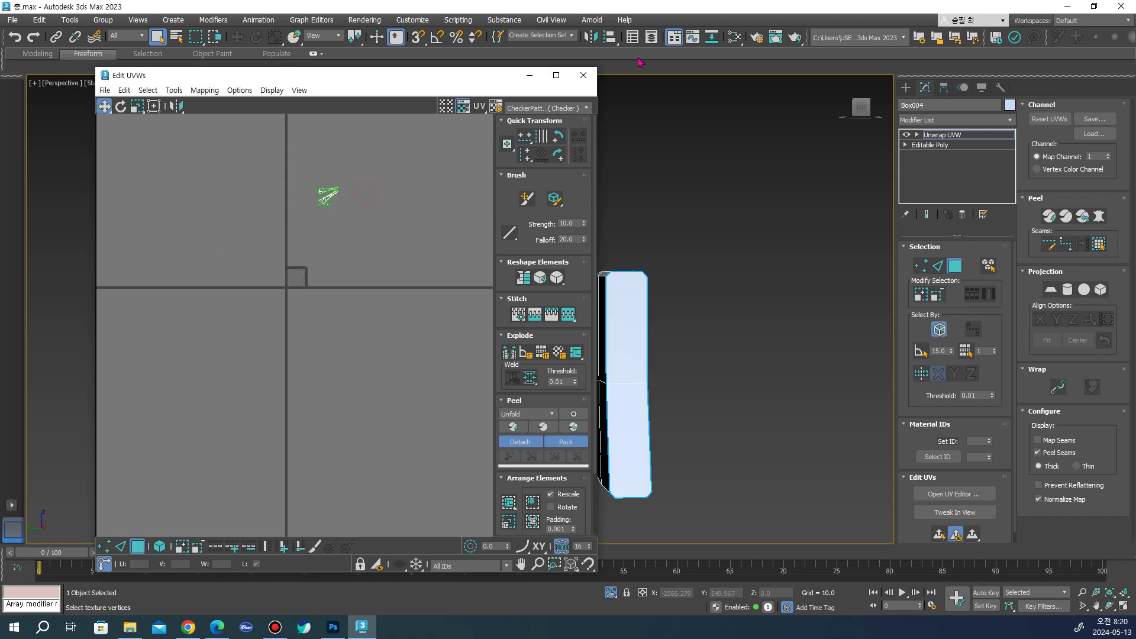
Close the UV editor and bring the hidden gun parts back via the quad menu
click(582, 76)
right_click(656, 208)
click(677, 151)
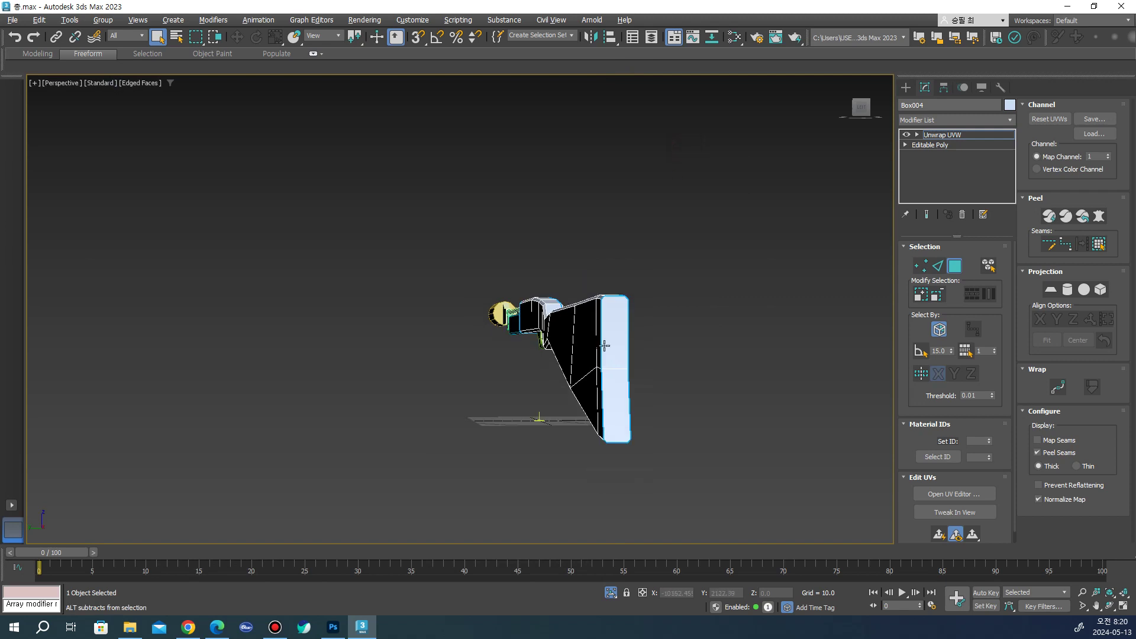
Select the small ring Cylinder004 and isolate it with Alt+Q
click(905, 87)
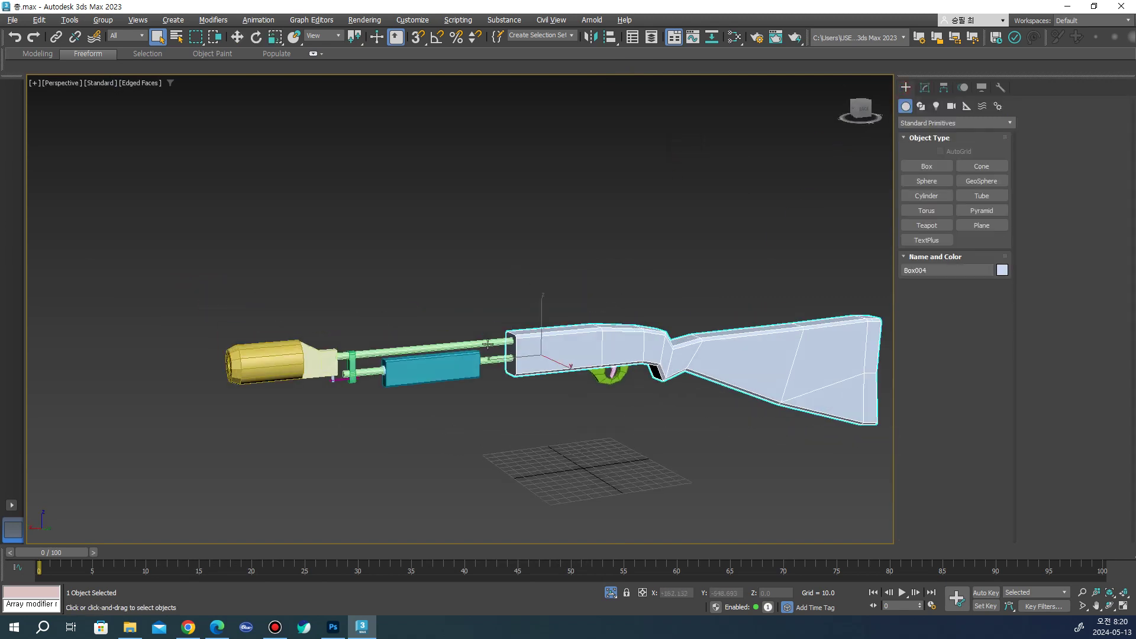
scroll(493, 268, up, 3)
scroll(493, 268, up, 4)
click(550, 255)
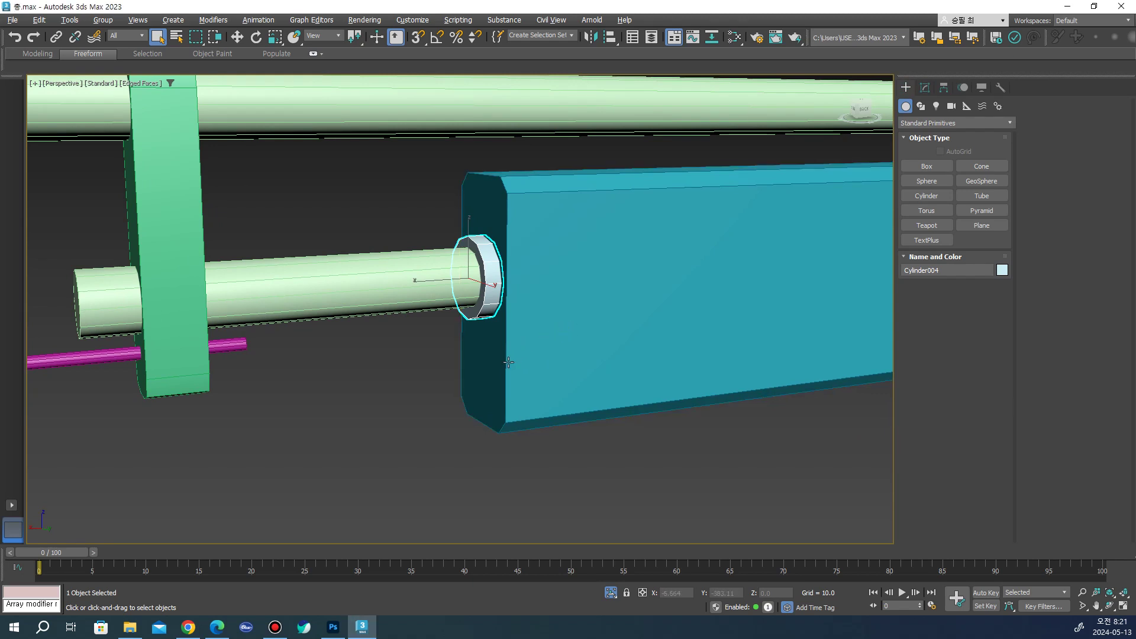
key(alt+q)
Convert Cylinder004 to an Editable Poly
click(925, 87)
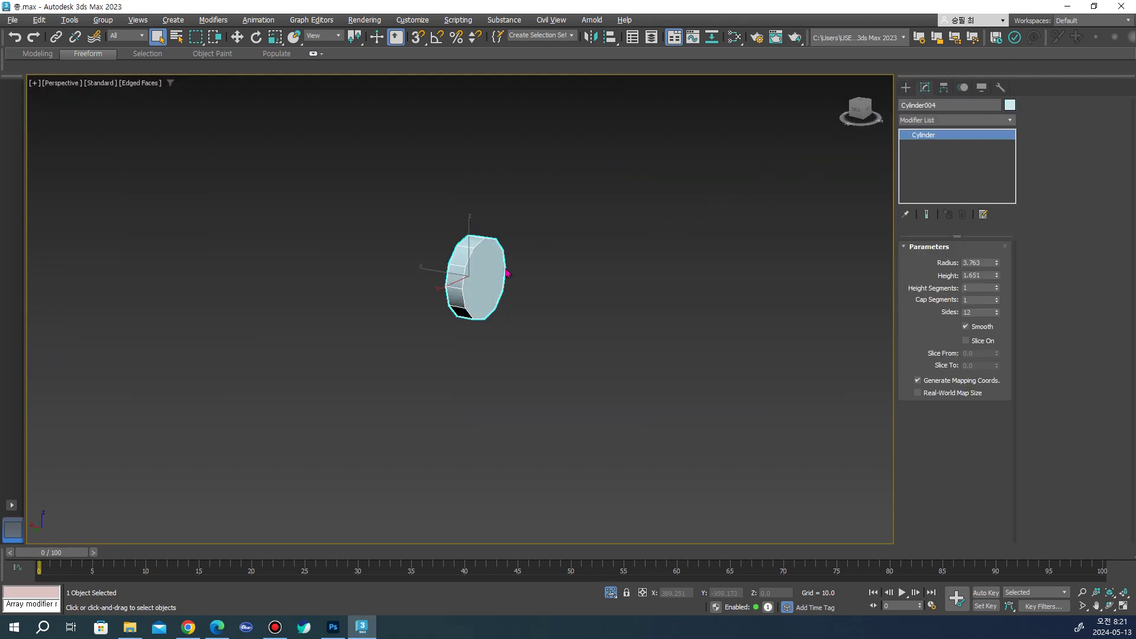
click(515, 269)
click(472, 284)
right_click(470, 281)
mouse_move(515, 422)
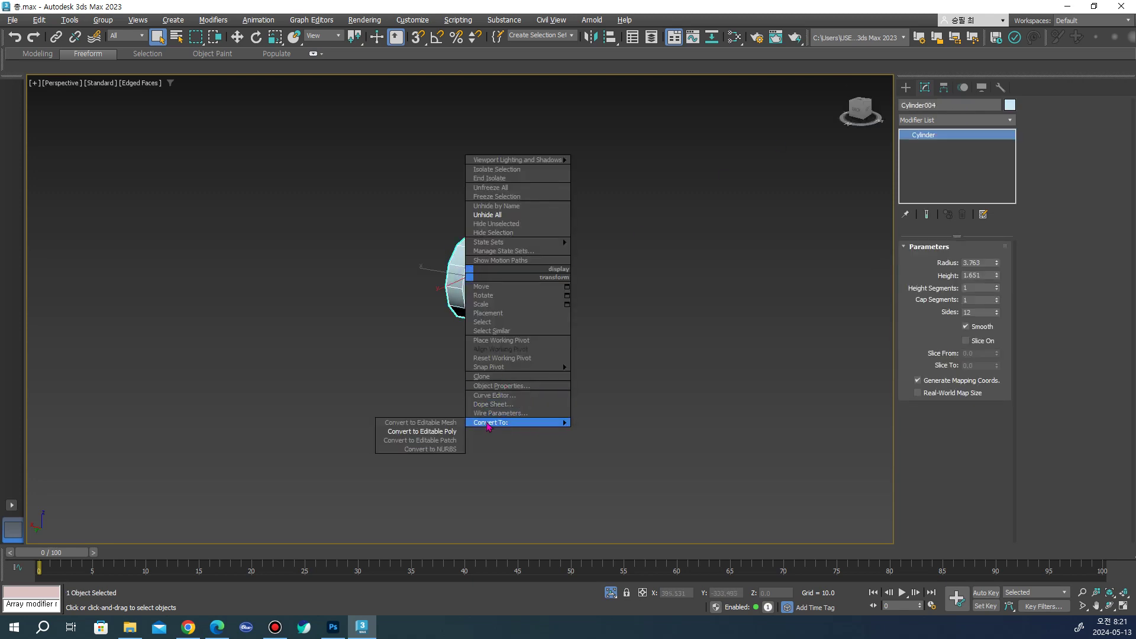
click(423, 431)
Delete the ring's front cap polygon, leaving an open ring
key(4)
click(495, 270)
key(Delete)
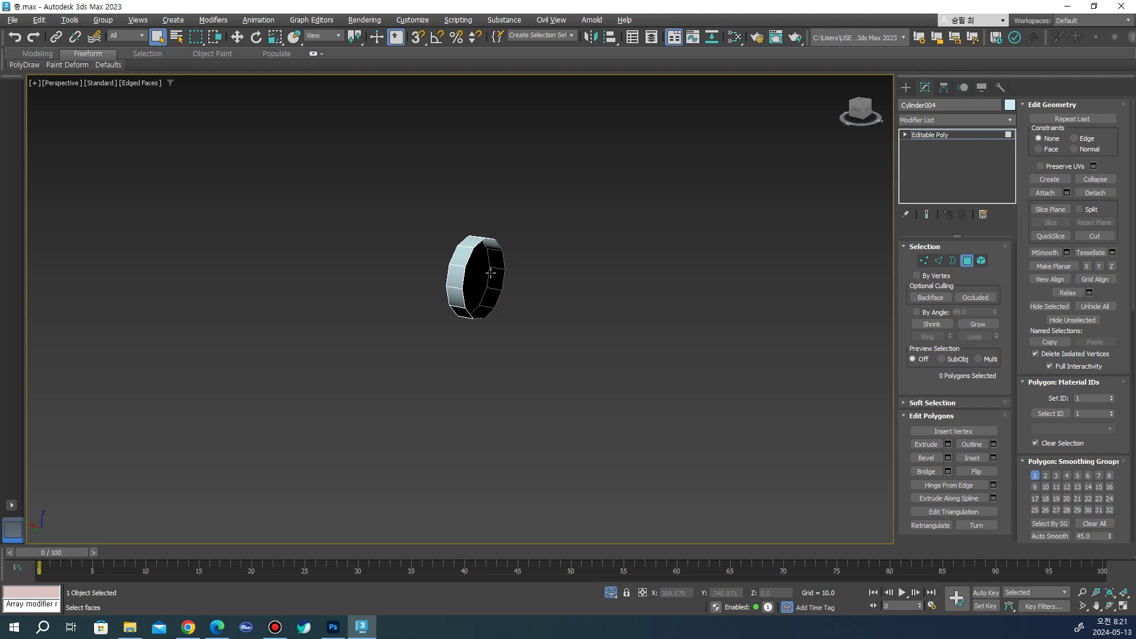
click(906, 89)
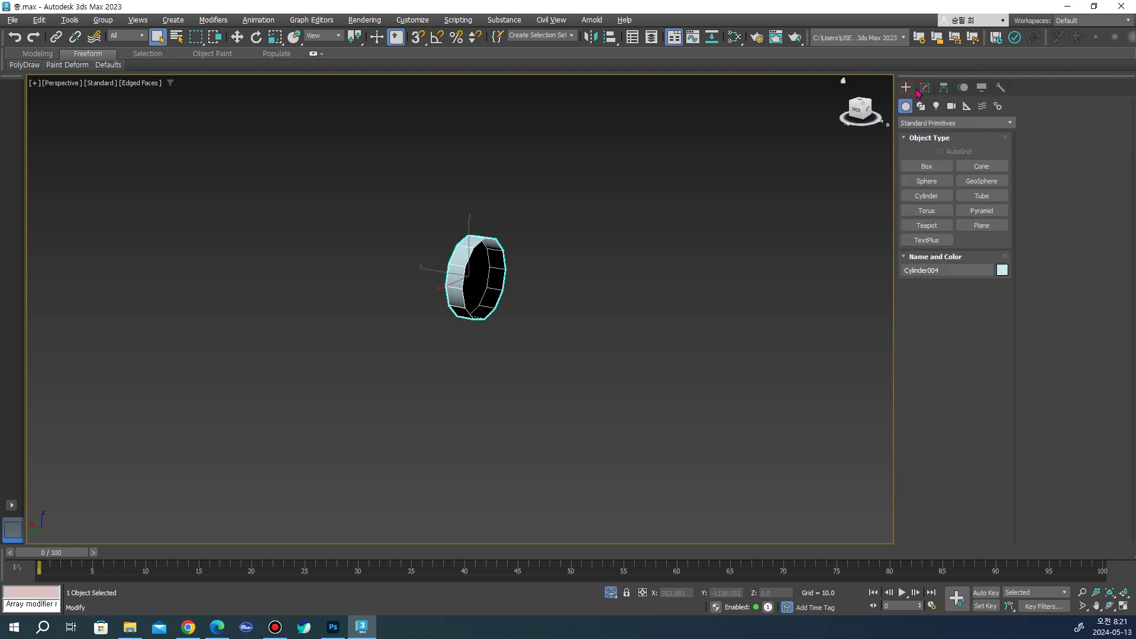
Add an Unwrap UVW modifier to Cylinder004
click(925, 89)
click(982, 120)
scroll(959, 393, down, 10)
click(928, 444)
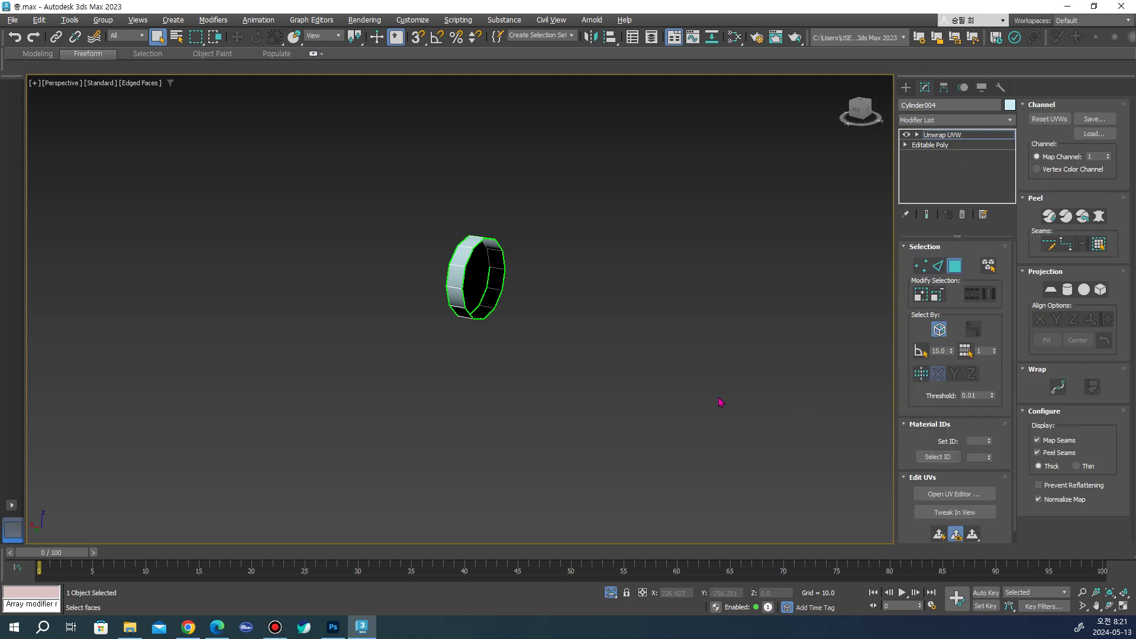
Select the ring's front and side faces, planar-project them along X and peel them
alt+middle_drag(613, 389, 671, 363)
click(475, 265)
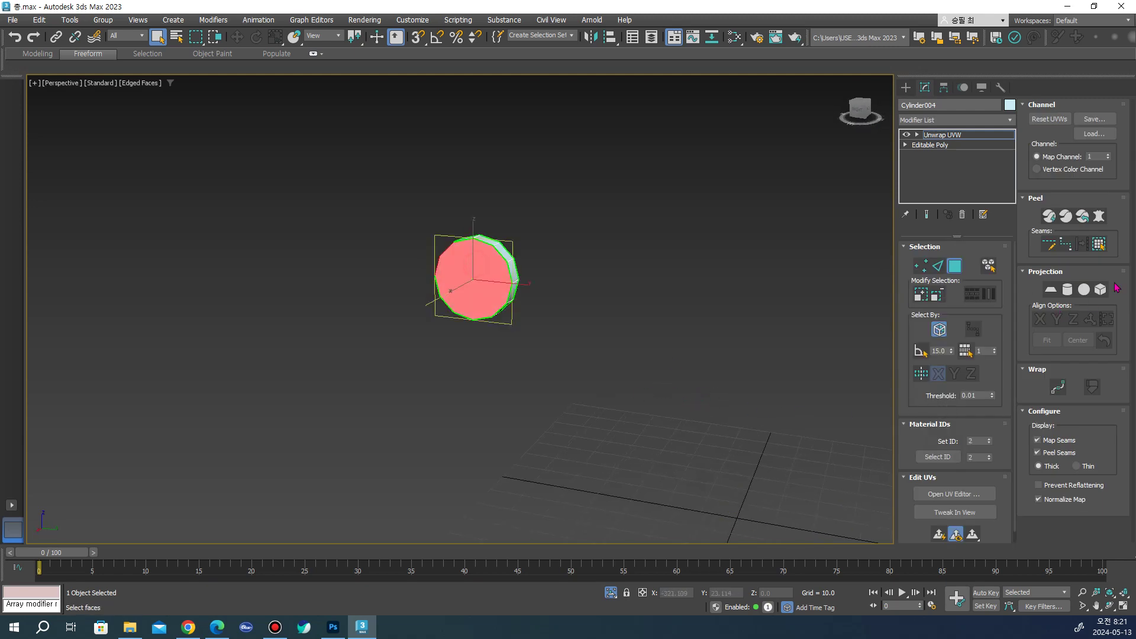
click(1100, 243)
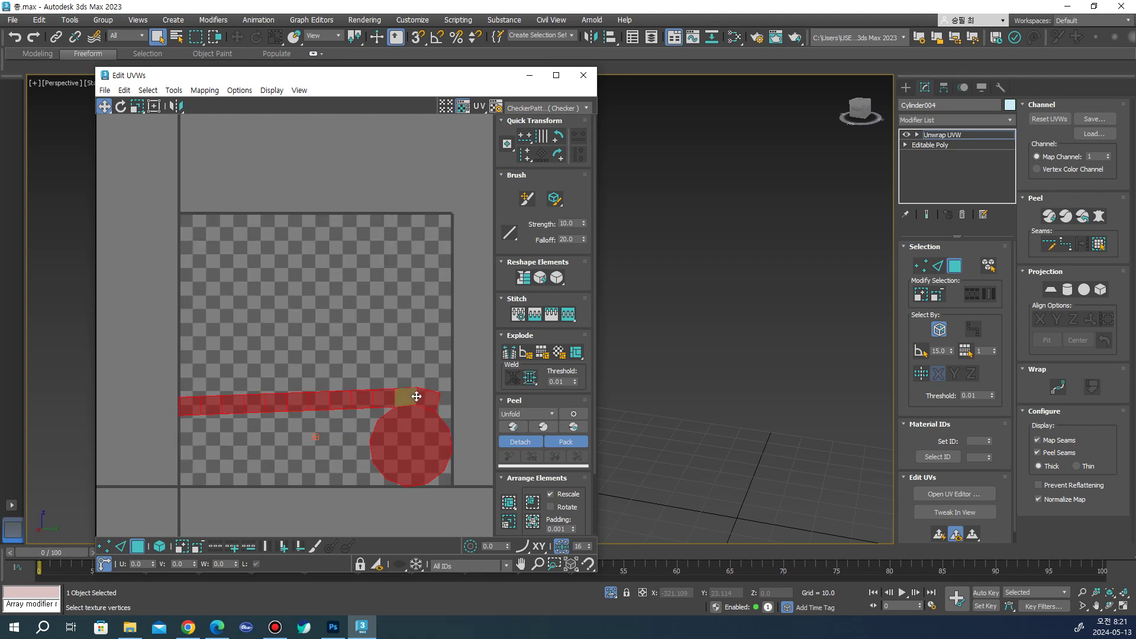
middle_drag(627, 248, 764, 284)
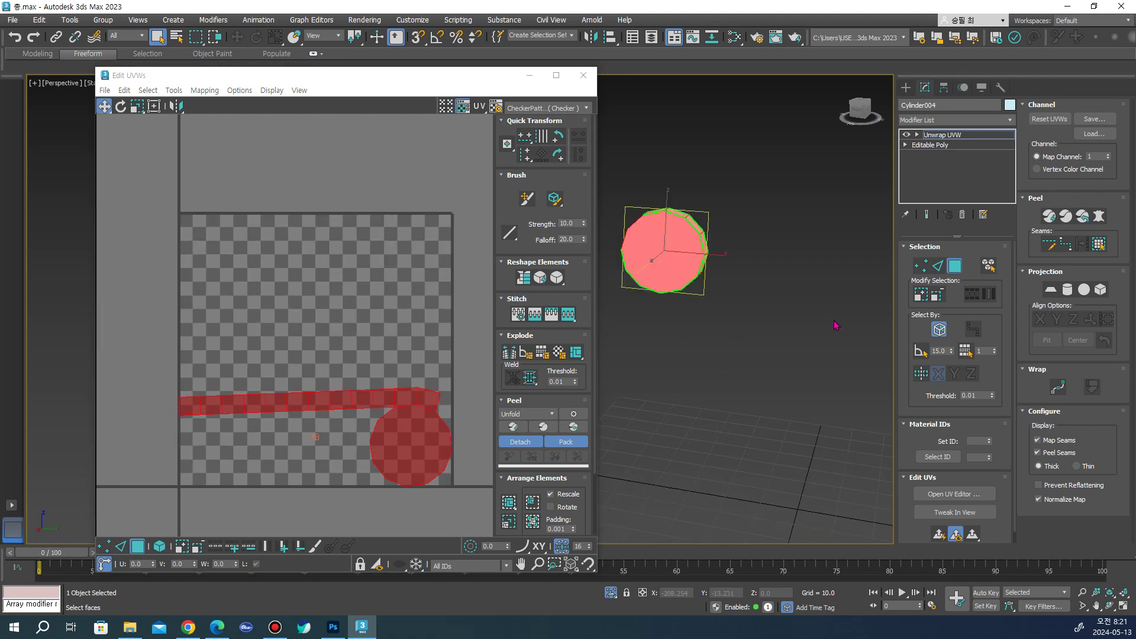
click(1052, 290)
click(1057, 320)
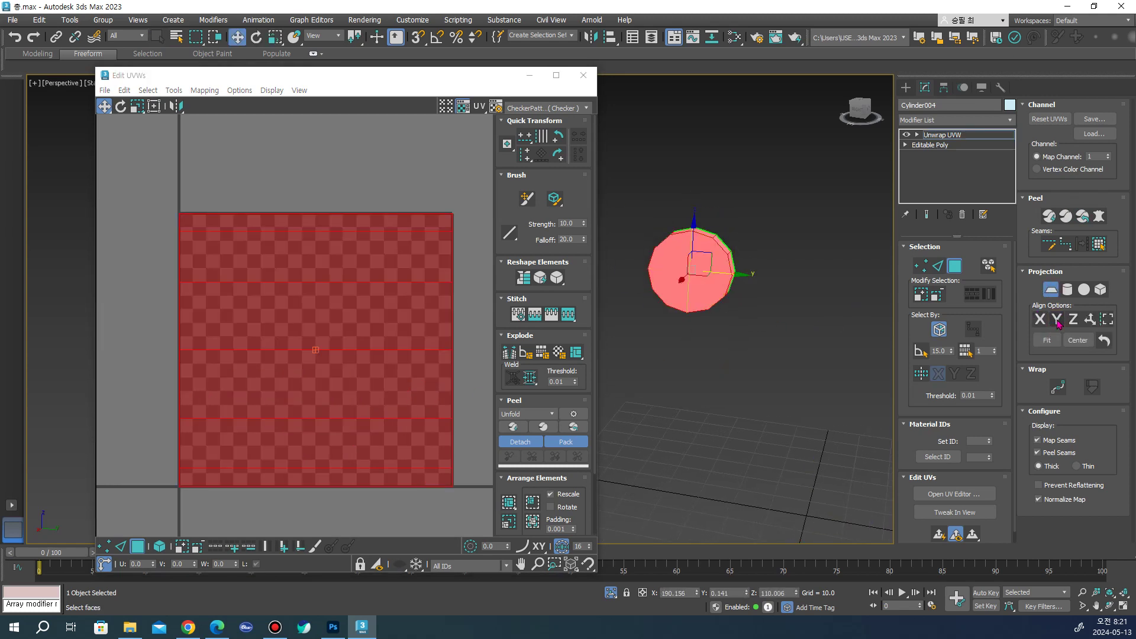
click(1041, 320)
click(1083, 218)
Turn off Planar, move the ring's UV cluster to the lower left, and close Edit UVWs
scroll(306, 335, down, 3)
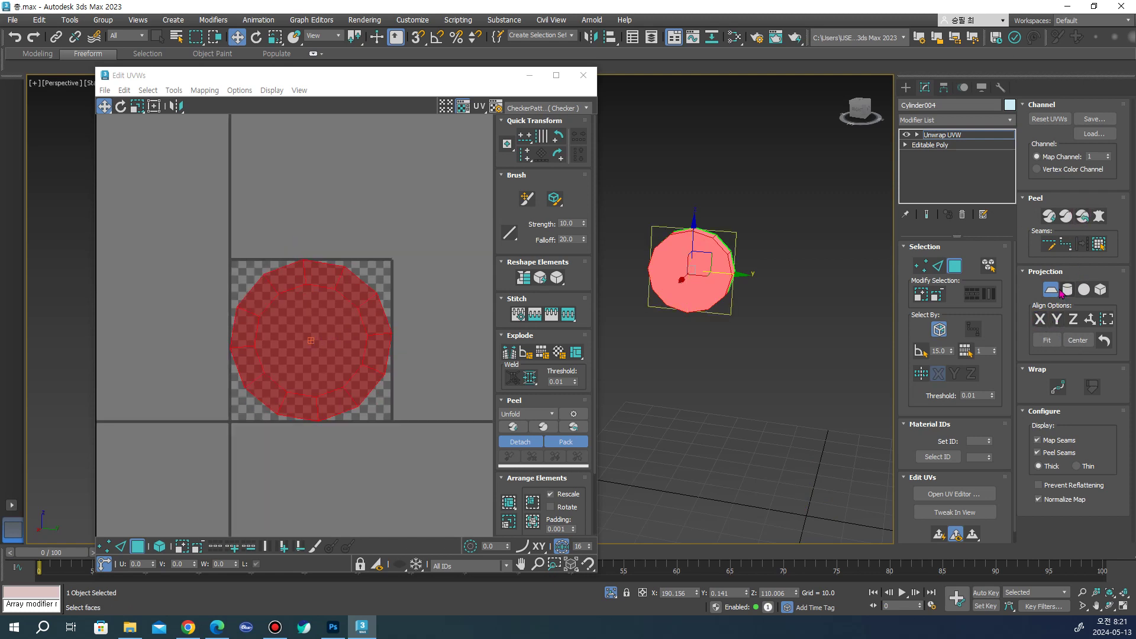
click(1062, 294)
scroll(320, 286, down, 3)
drag(304, 325, 147, 507)
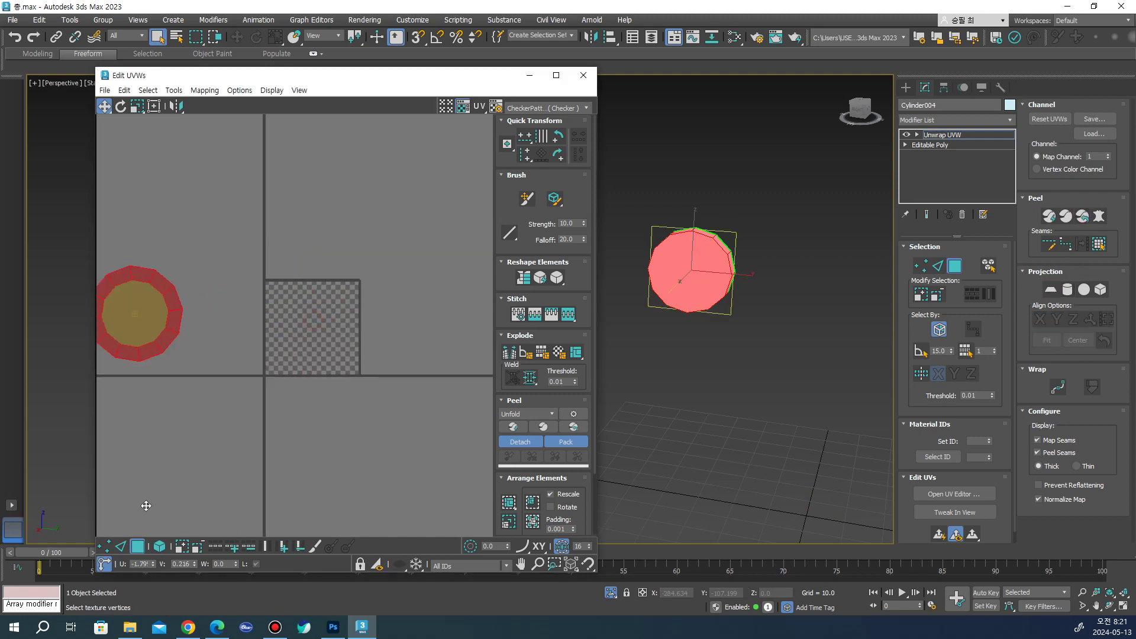
click(372, 320)
scroll(372, 319, down, 3)
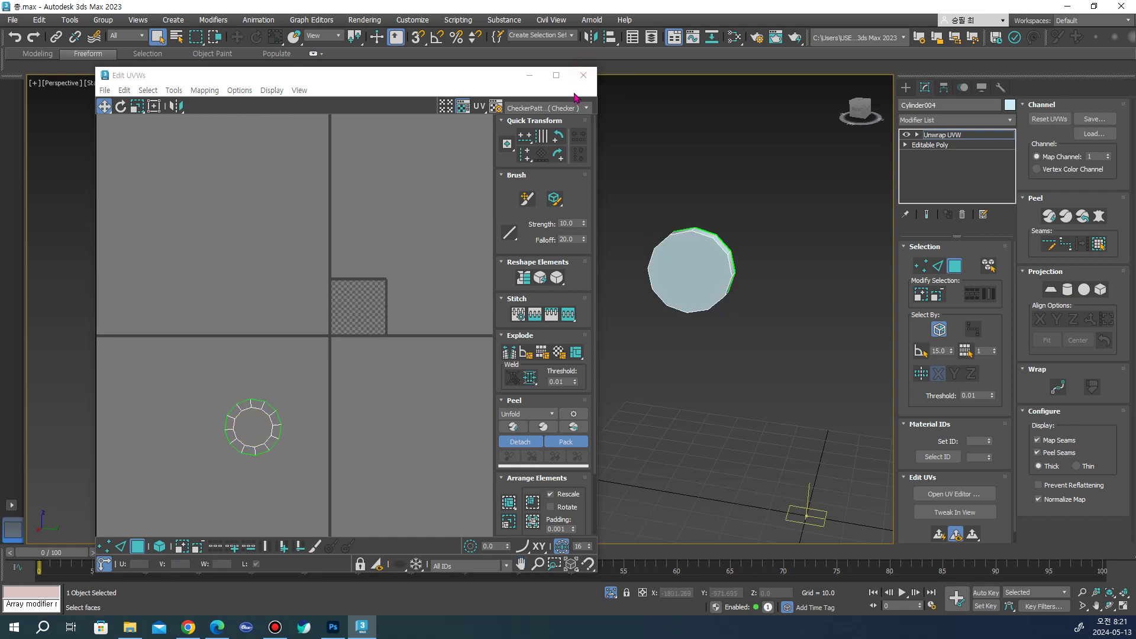
click(583, 75)
click(905, 87)
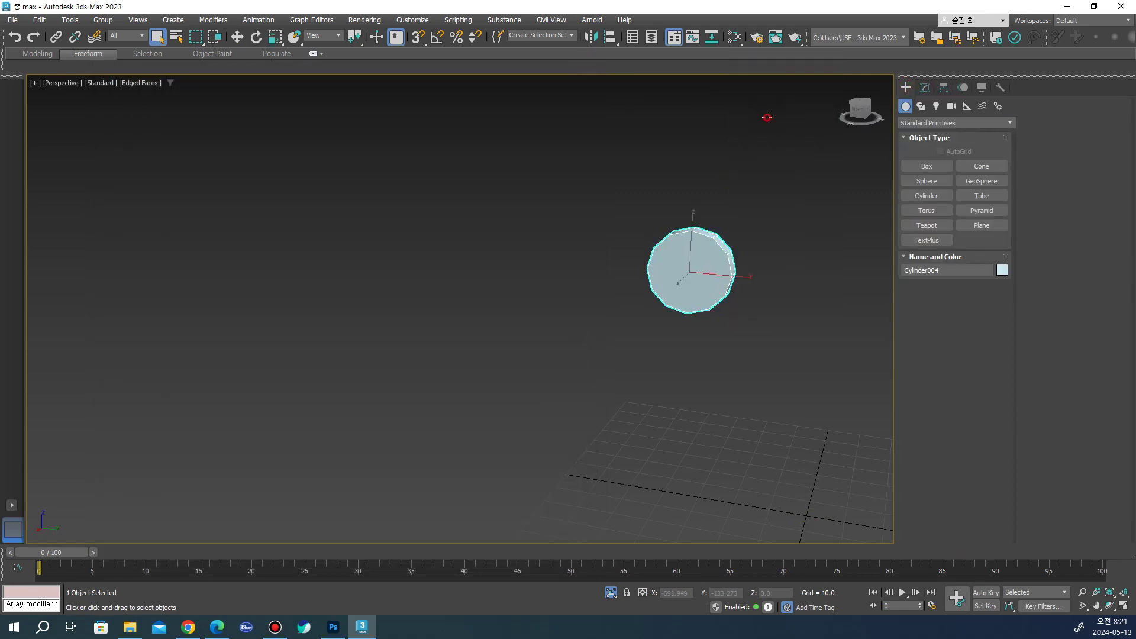
Select the trigger guard Cylinder005 and isolate it with Alt+Q
scroll(698, 263, down, 3)
scroll(521, 253, down, 3)
scroll(739, 269, down, 2)
scroll(555, 258, down, 2)
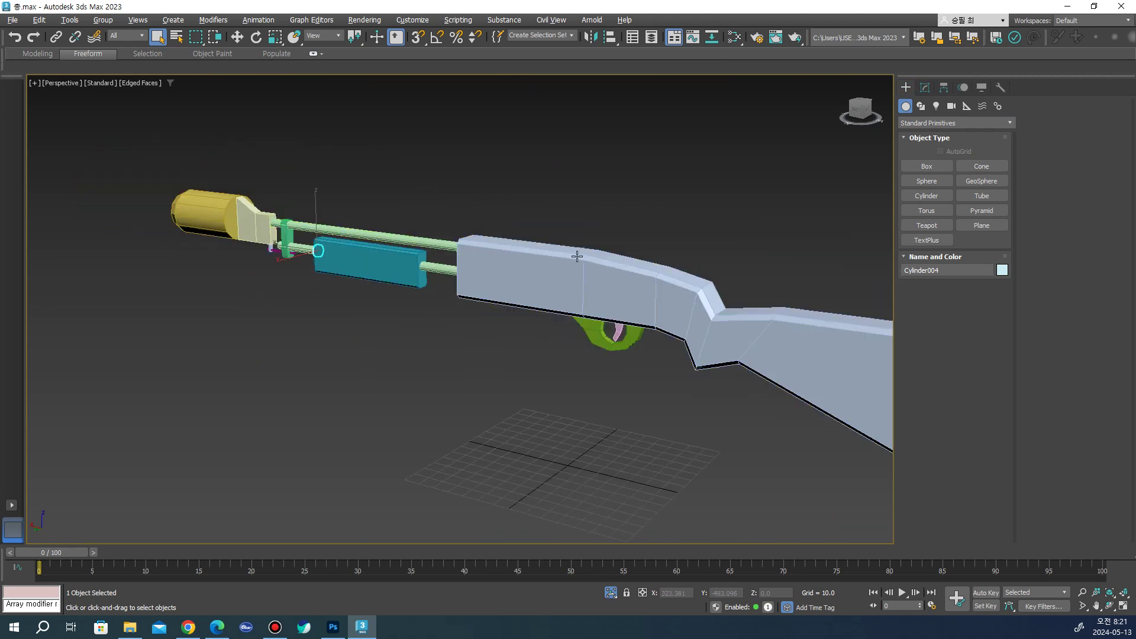
scroll(532, 266, up, 2)
scroll(502, 278, up, 2)
click(473, 277)
scroll(490, 288, up, 2)
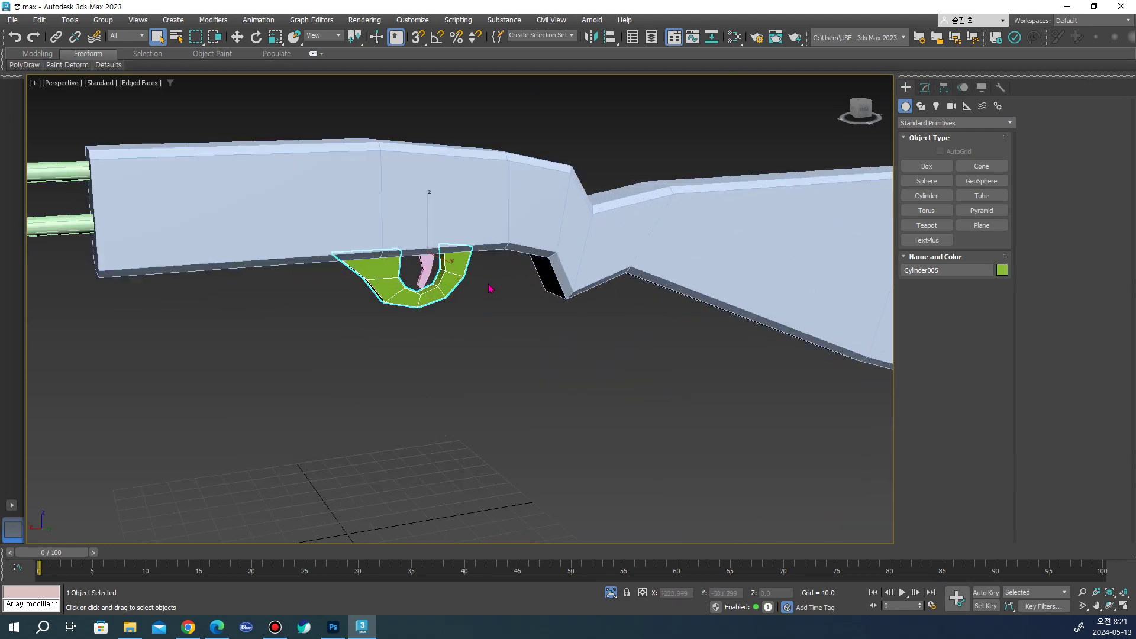
key(alt+q)
Open the Modifier List for the trigger guard in the Modify panel
alt+middle_drag(490, 288, 535, 263)
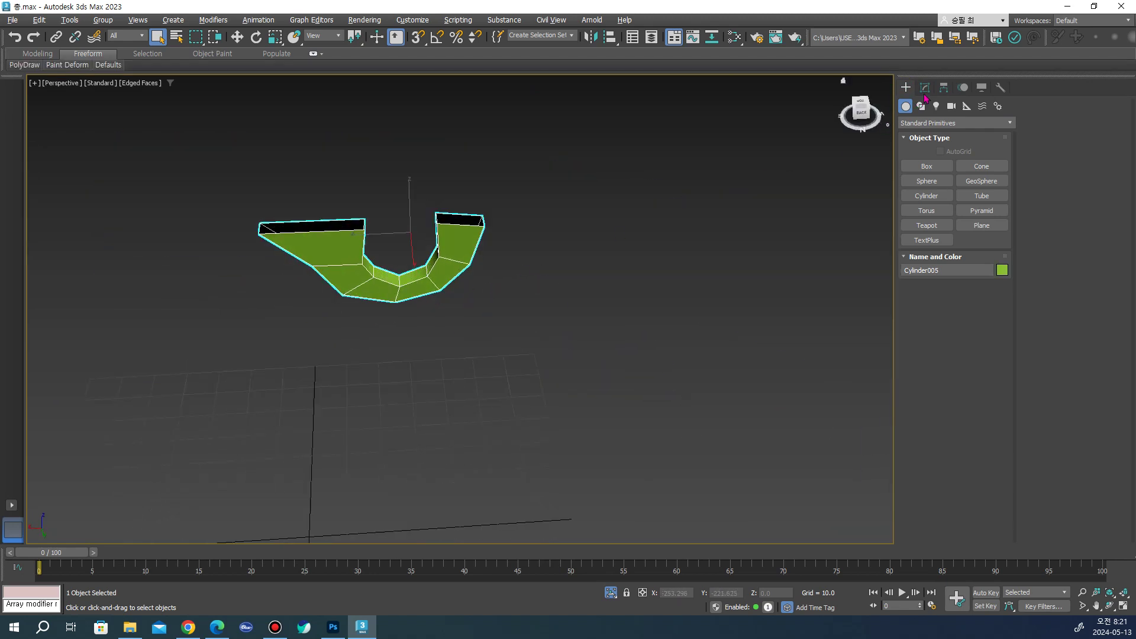
click(924, 87)
click(953, 120)
scroll(937, 296, down, 10)
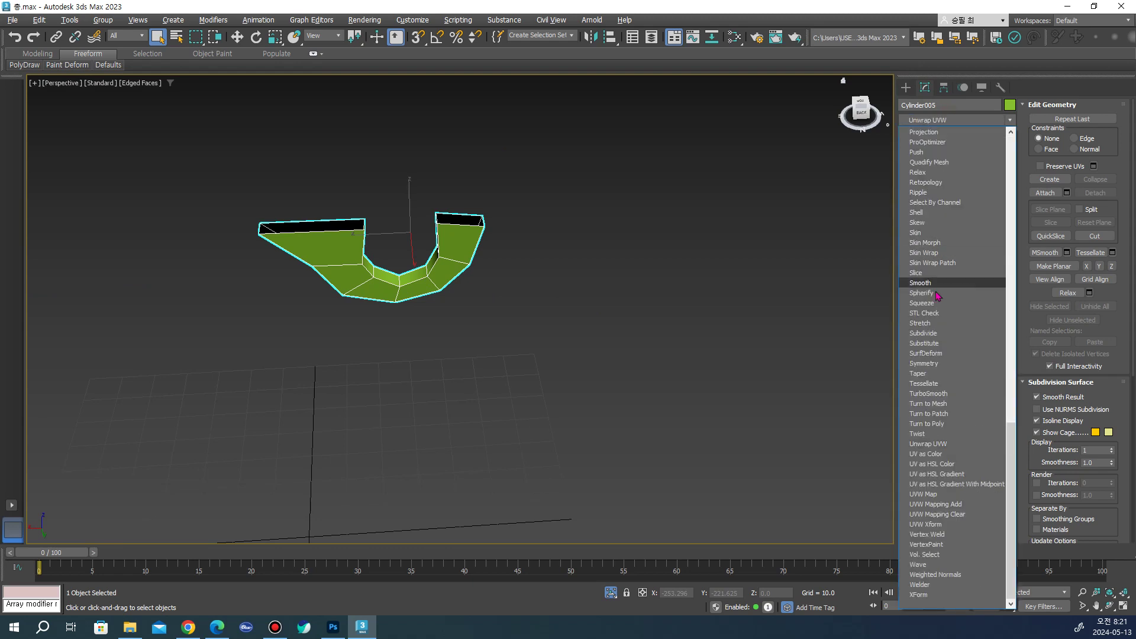
Add Unwrap UVW, hide Map Seams, and draw point-to-point seams along the guard's lower and top-left edges
click(928, 443)
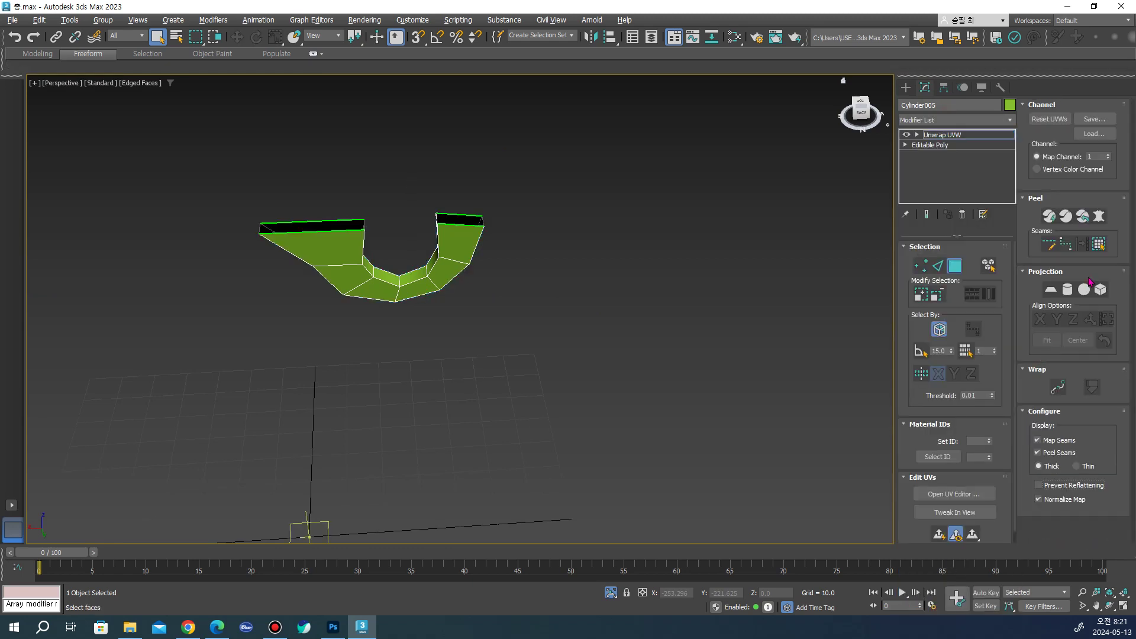
click(1057, 443)
click(1066, 244)
alt+middle_drag(419, 242, 362, 234)
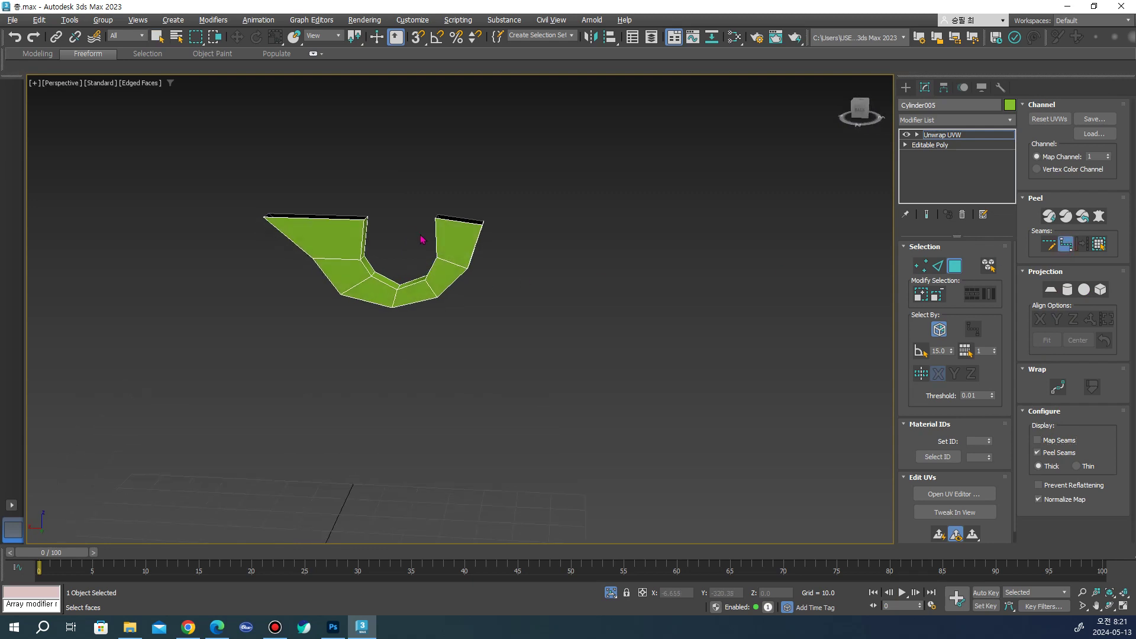
click(406, 287)
click(314, 259)
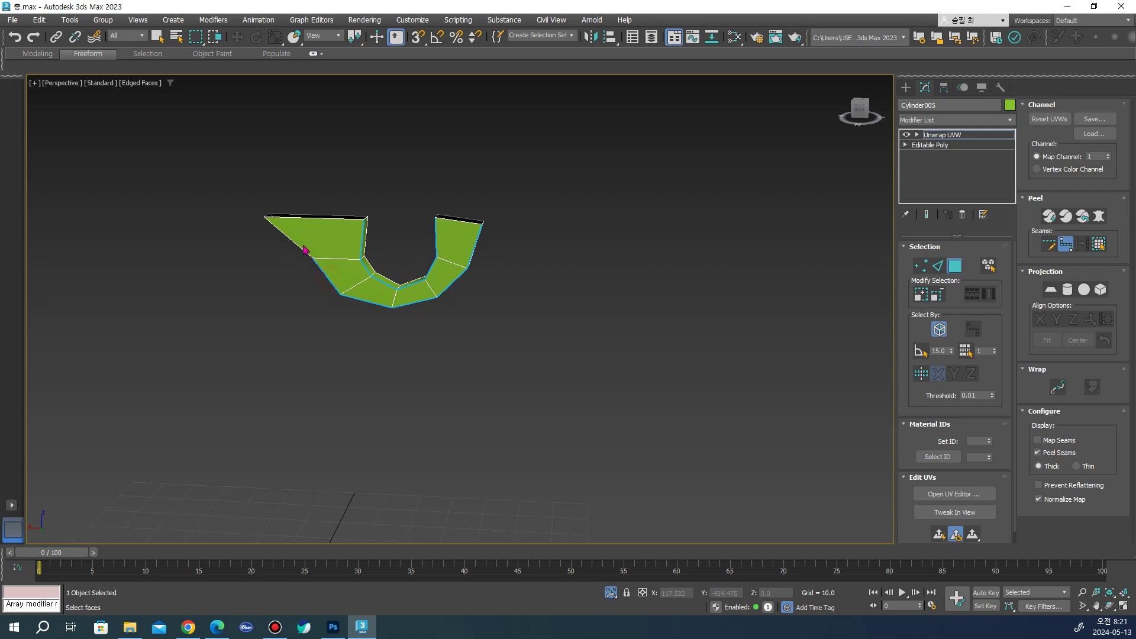
click(265, 217)
scroll(367, 237, up, 2)
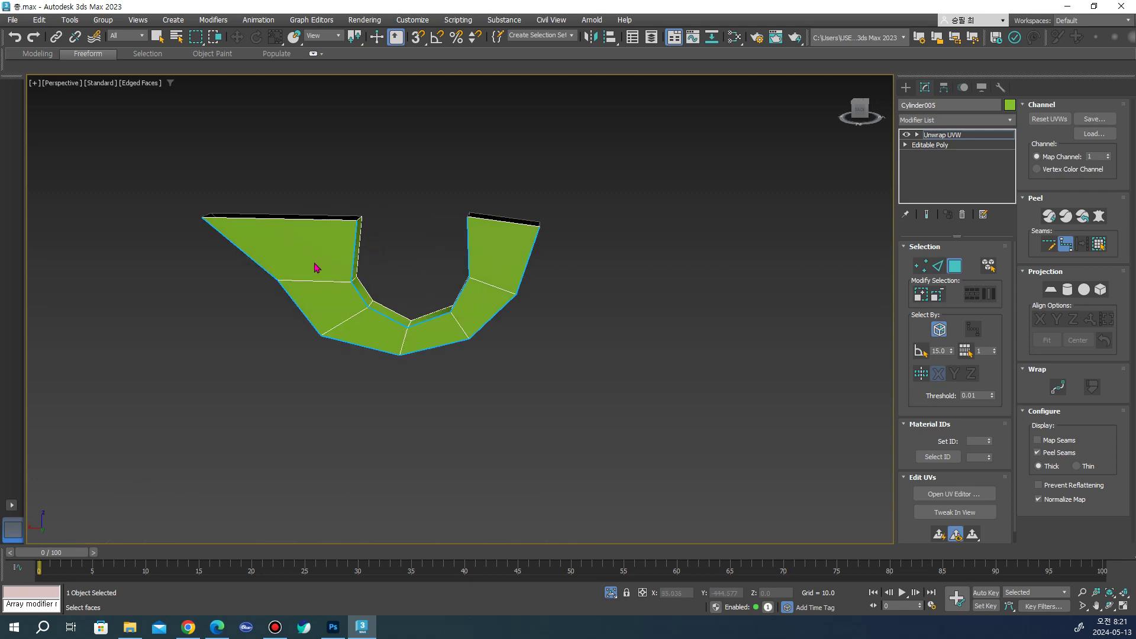
click(1069, 244)
Select a top-left guard face, expand to seams, and open Edit UVWs
click(305, 270)
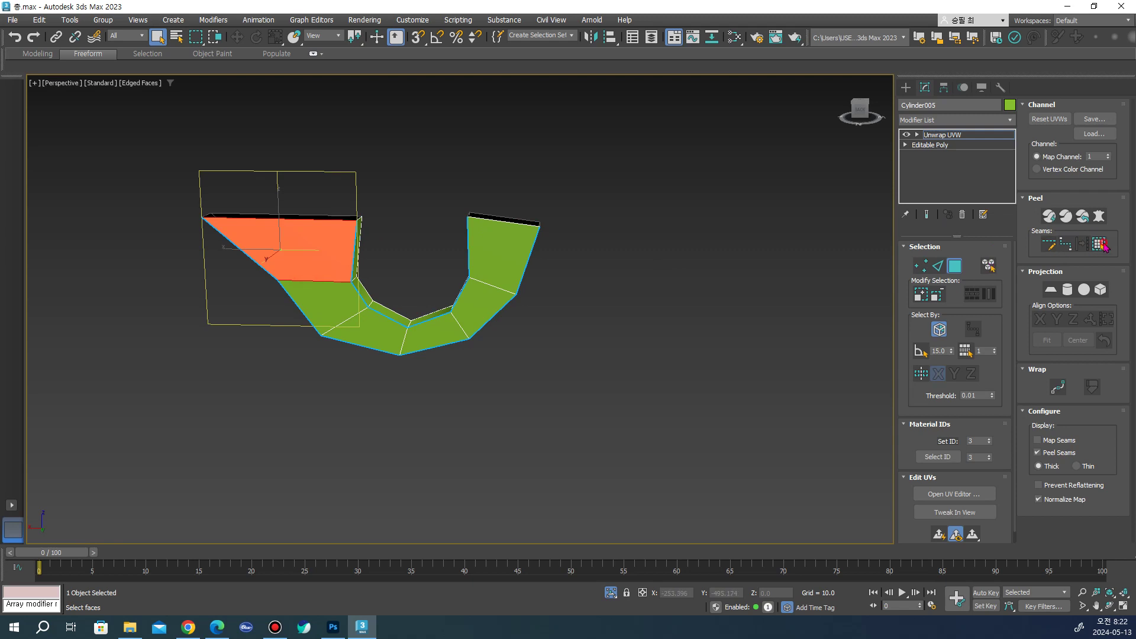
click(1101, 245)
key(ctrl+e)
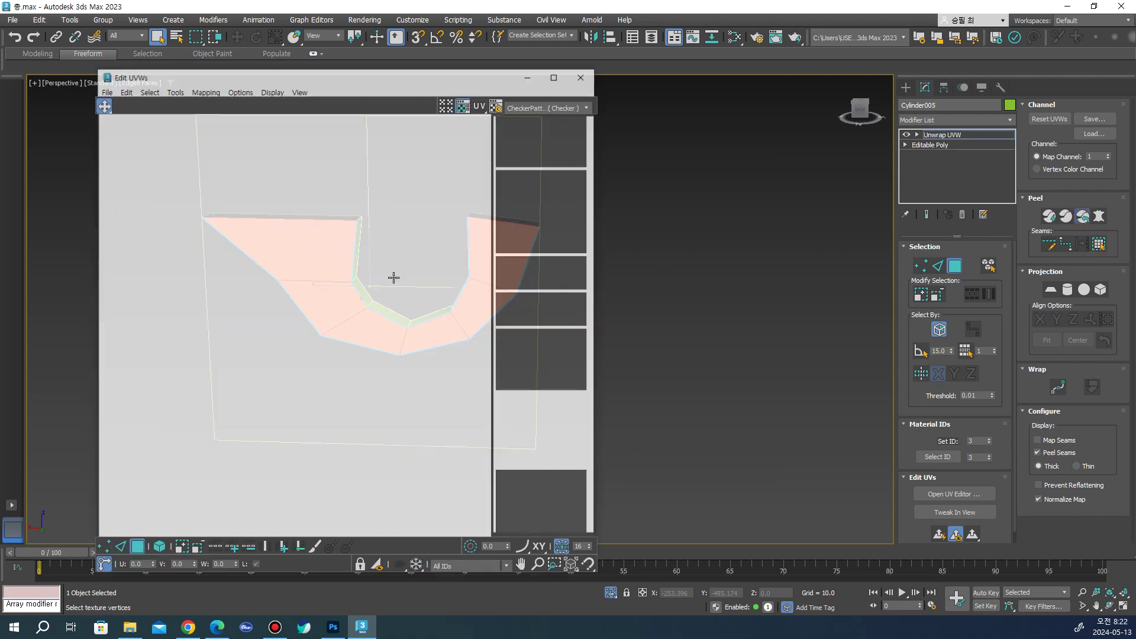
Planar-project the selected guard faces and peel them flat
scroll(322, 350, up, 3)
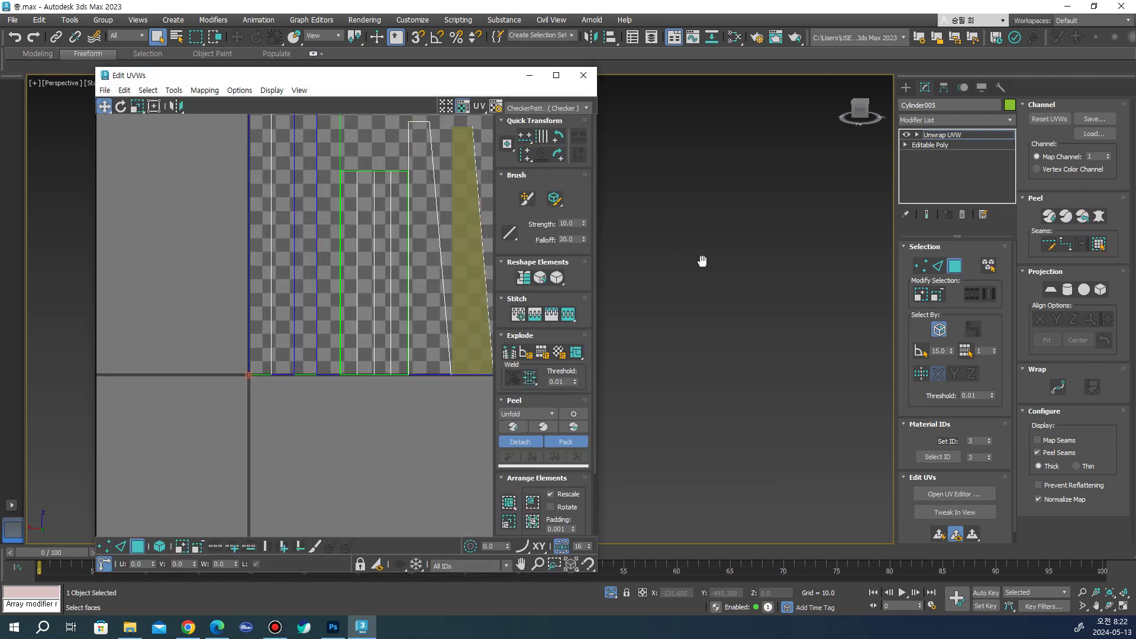
middle_drag(700, 261, 831, 282)
click(1052, 291)
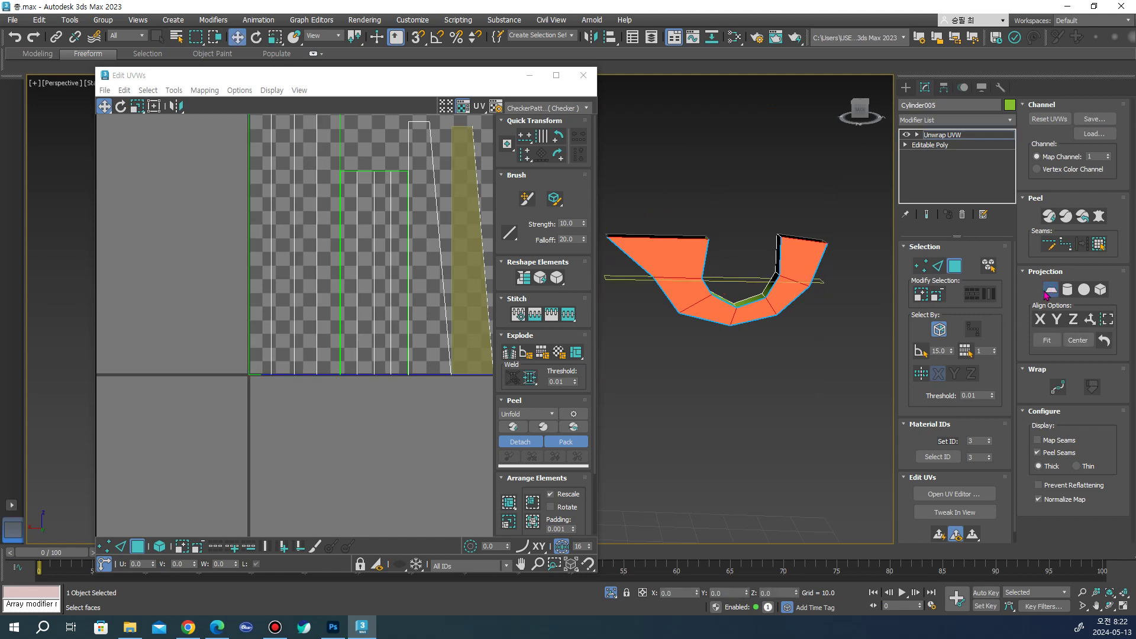
click(1071, 319)
click(1061, 320)
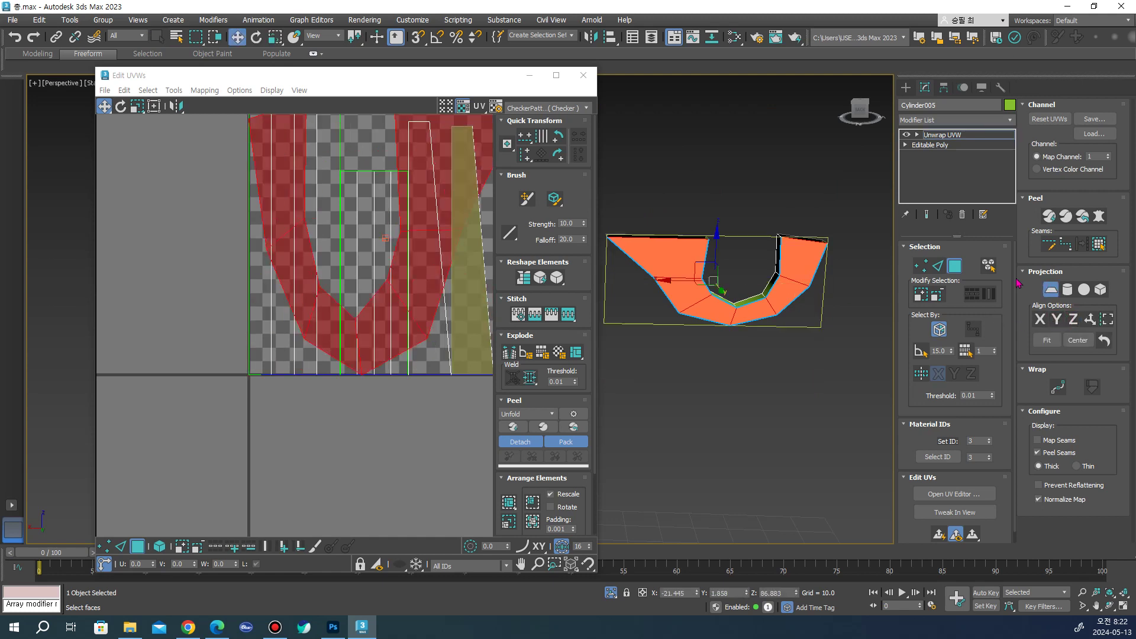
click(1072, 221)
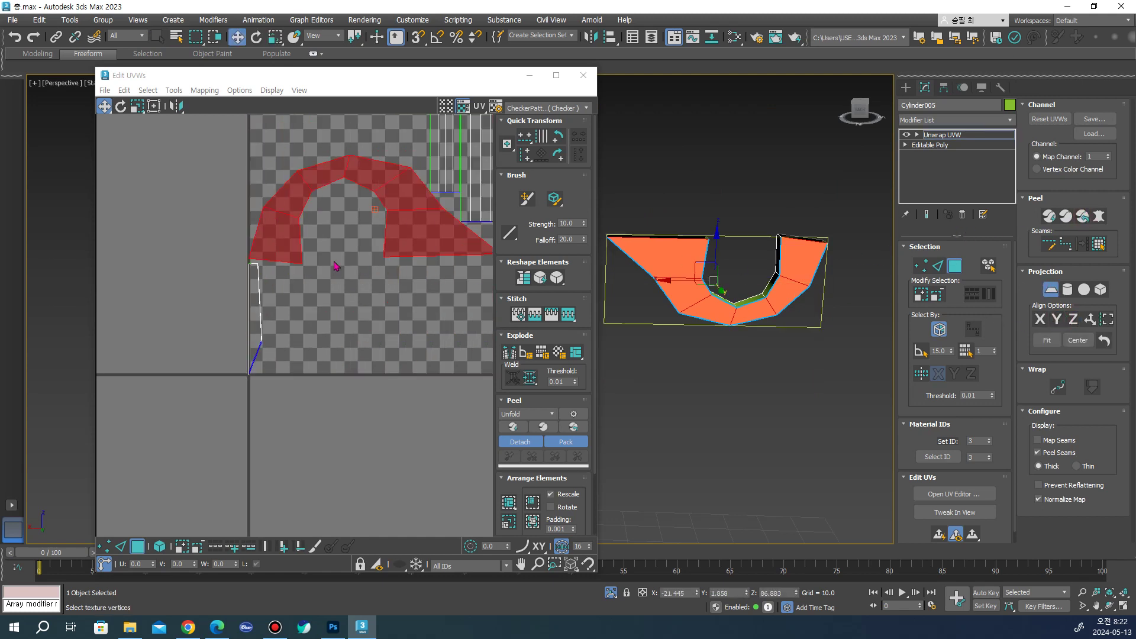
Reselect all trigger guard faces, planar-project and peel them into one strip, then turn Planar off
alt+middle_drag(608, 274, 782, 290)
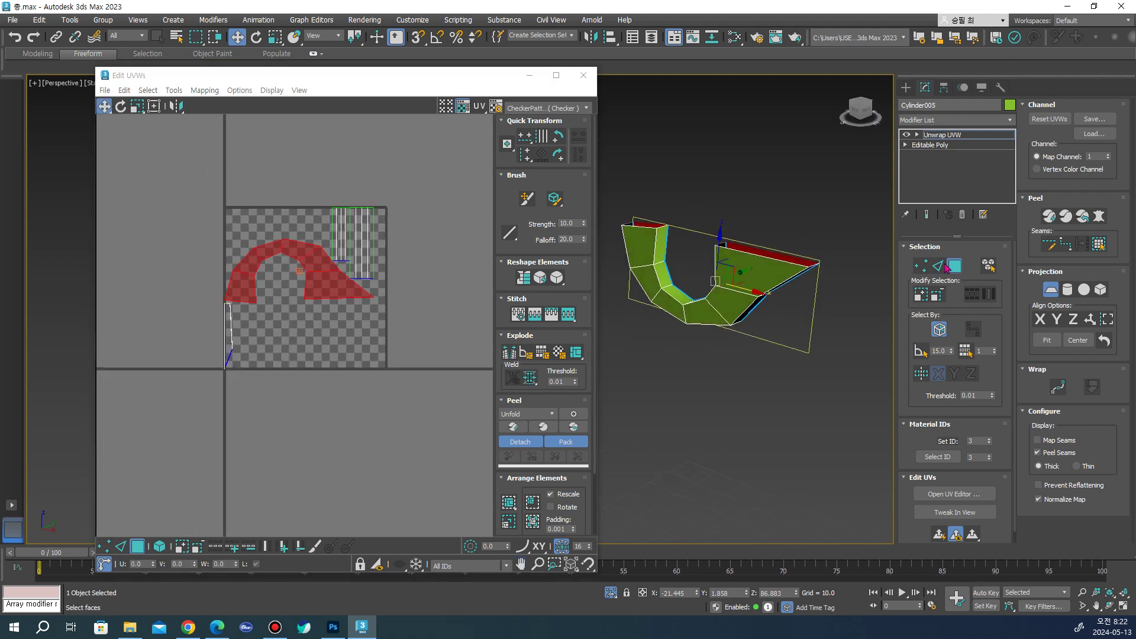
click(1058, 289)
click(770, 263)
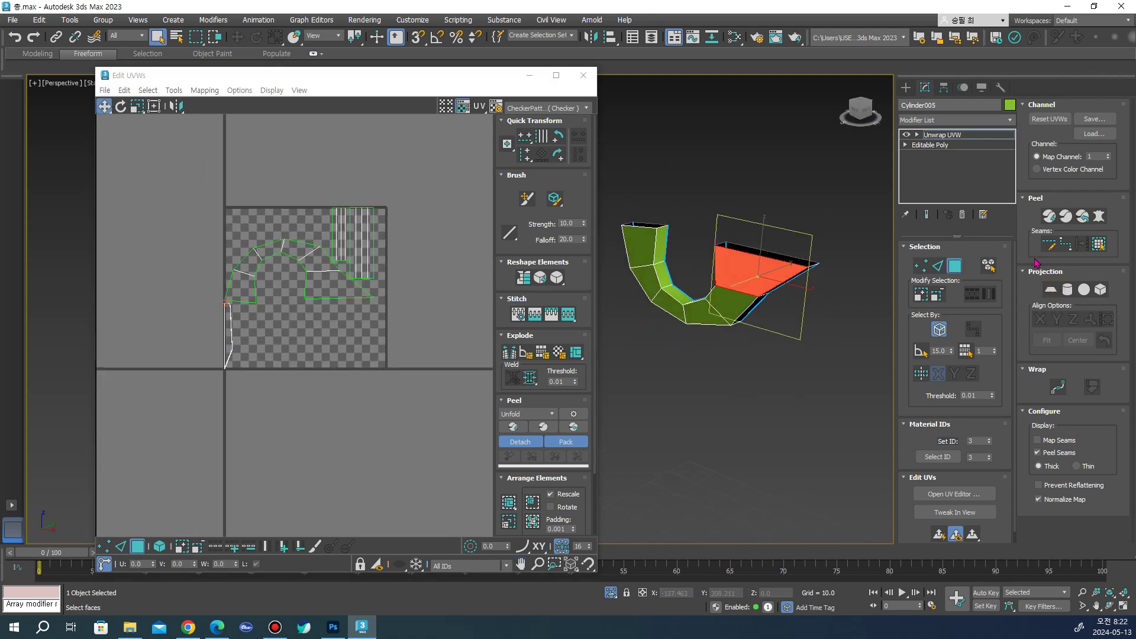
click(1098, 244)
click(1054, 290)
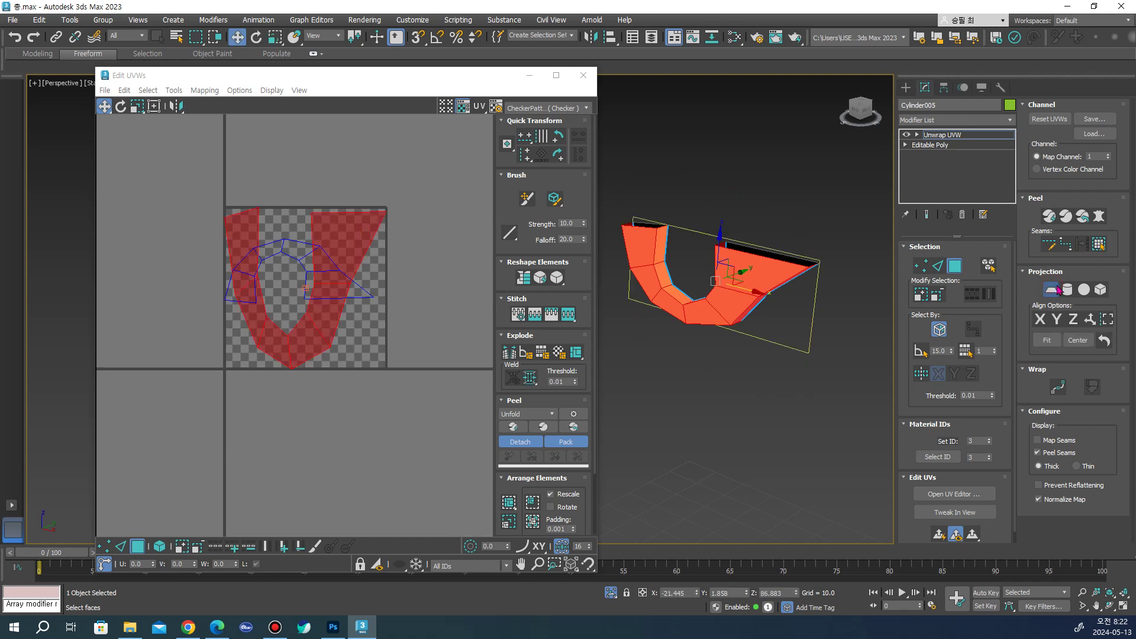
click(1083, 217)
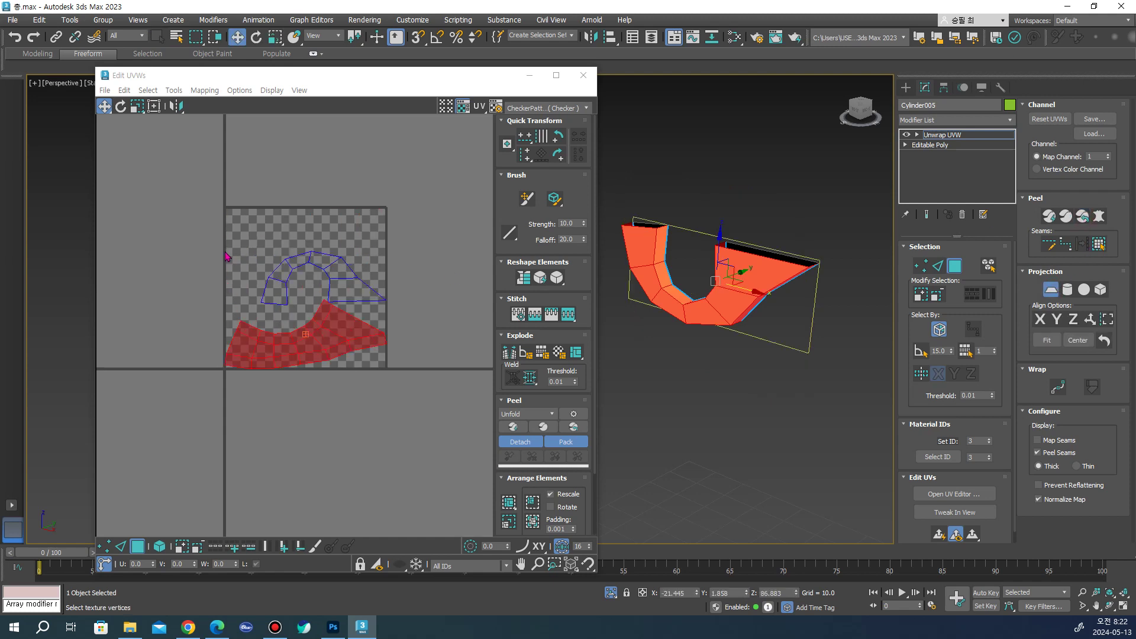
click(1051, 289)
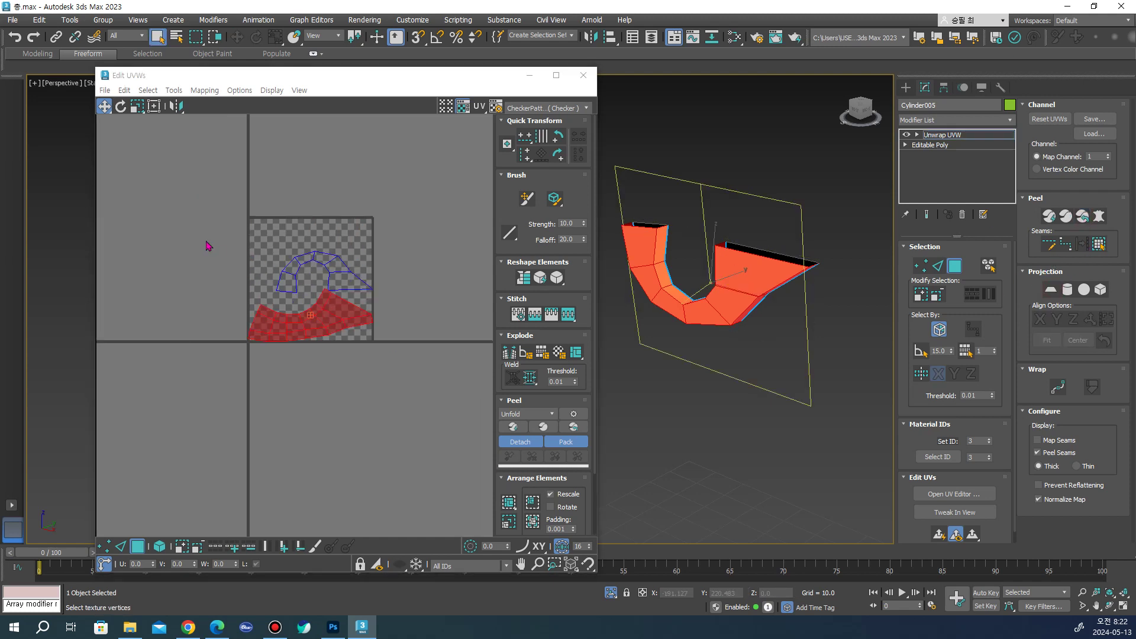
Clear the UV selection and close the Edit UVWs window
scroll(363, 352, down, 3)
drag(362, 349, 459, 411)
click(459, 411)
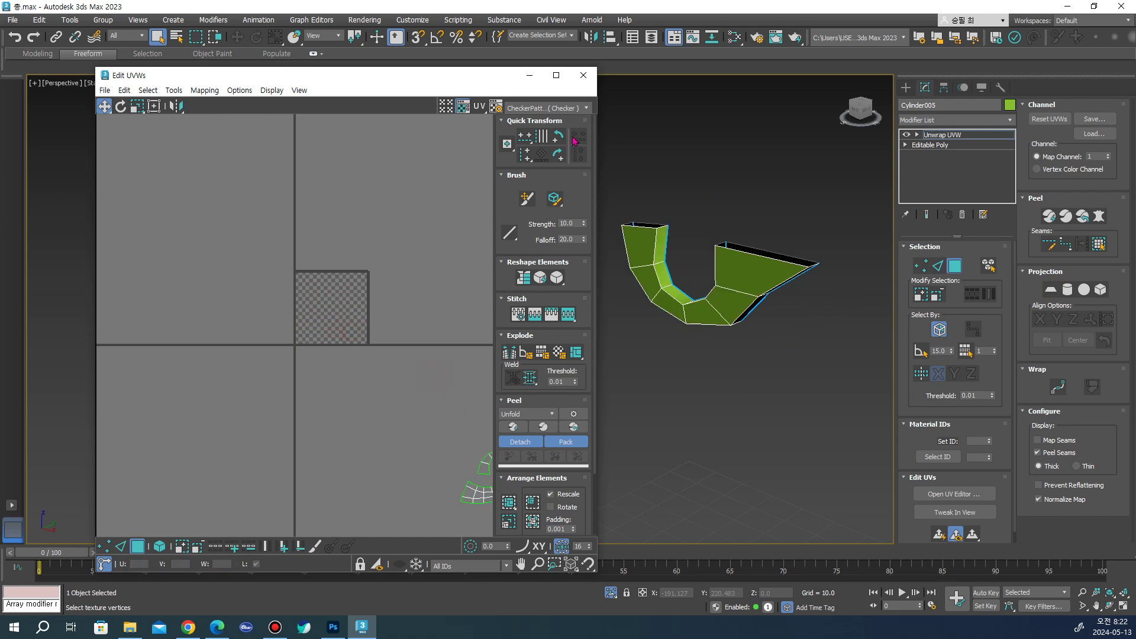
click(583, 76)
scroll(649, 286, down, 5)
scroll(702, 268, up, 3)
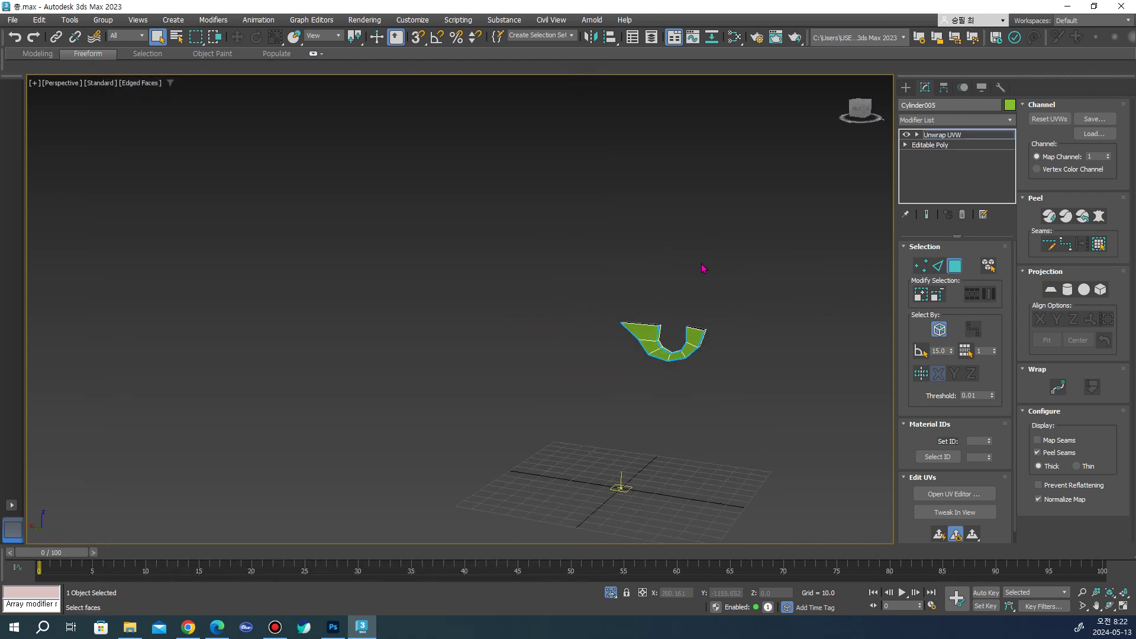
Unhide all parts, then select the pink Box005 and isolate it
right_click(718, 253)
click(769, 197)
scroll(769, 287, up, 2)
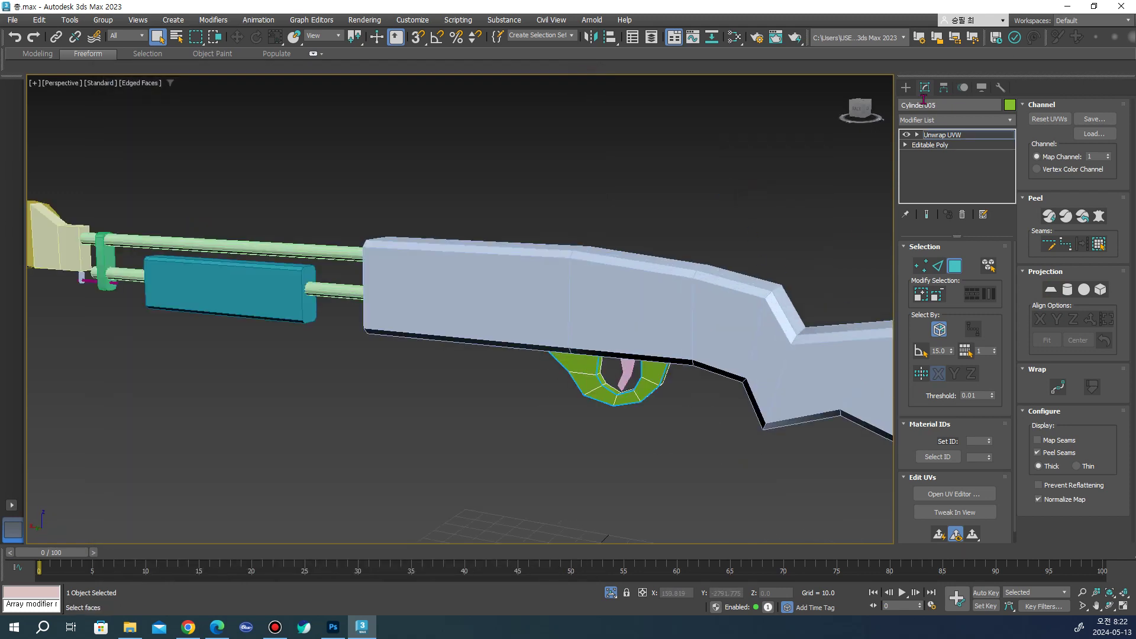
click(905, 87)
click(626, 371)
key(alt+q)
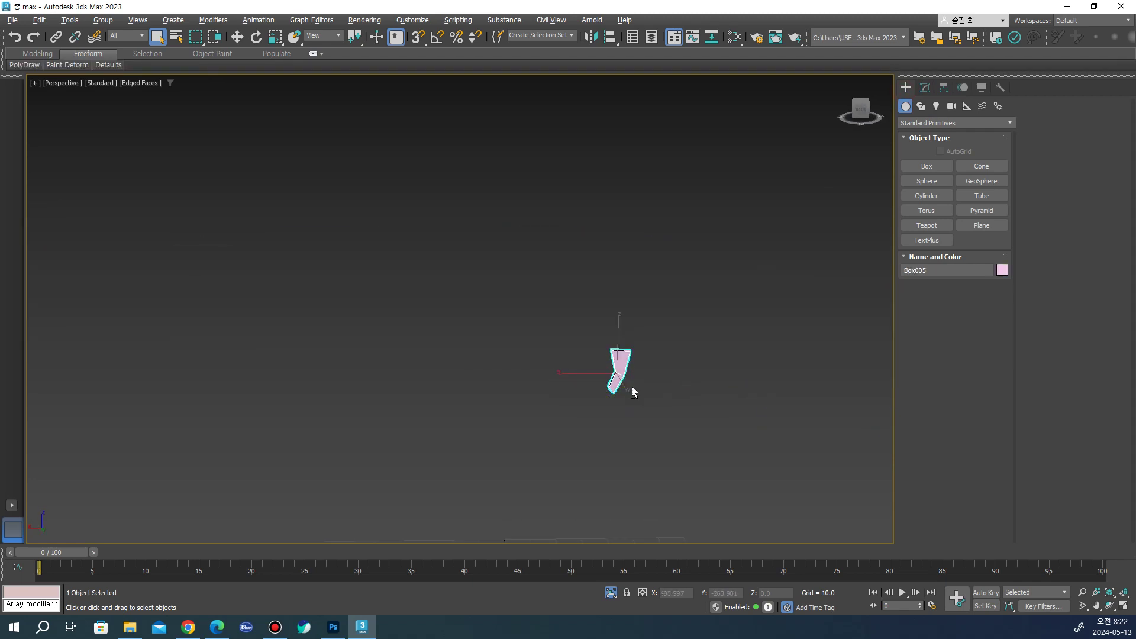
Add an Unwrap UVW modifier to Box005 and hide the map seam display
click(925, 87)
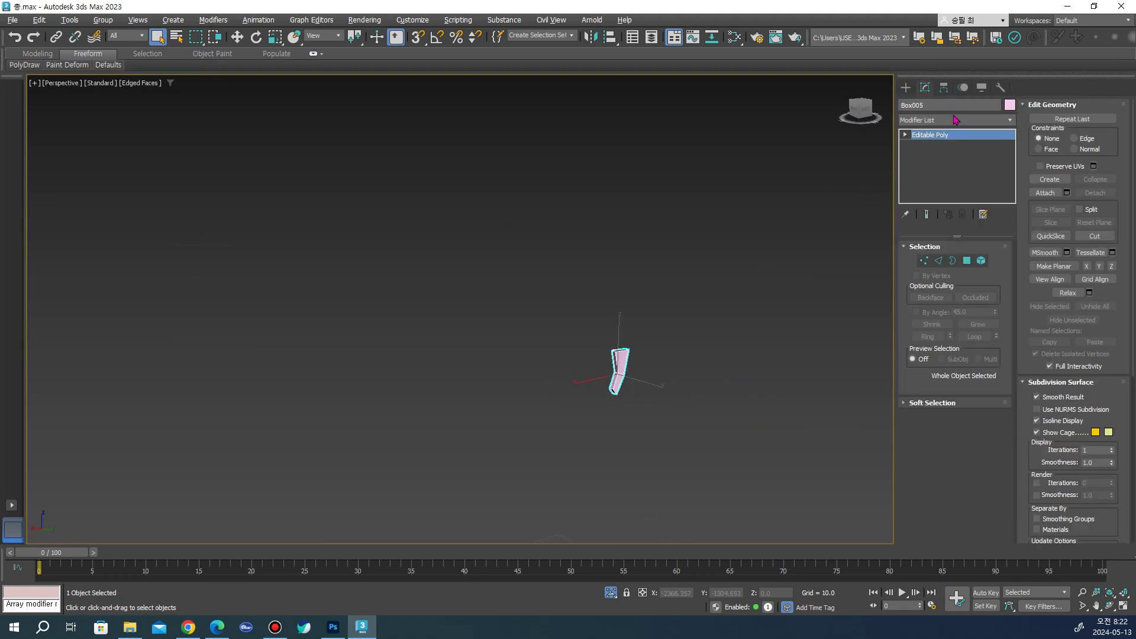
click(955, 119)
scroll(951, 323, down, 5)
click(727, 355)
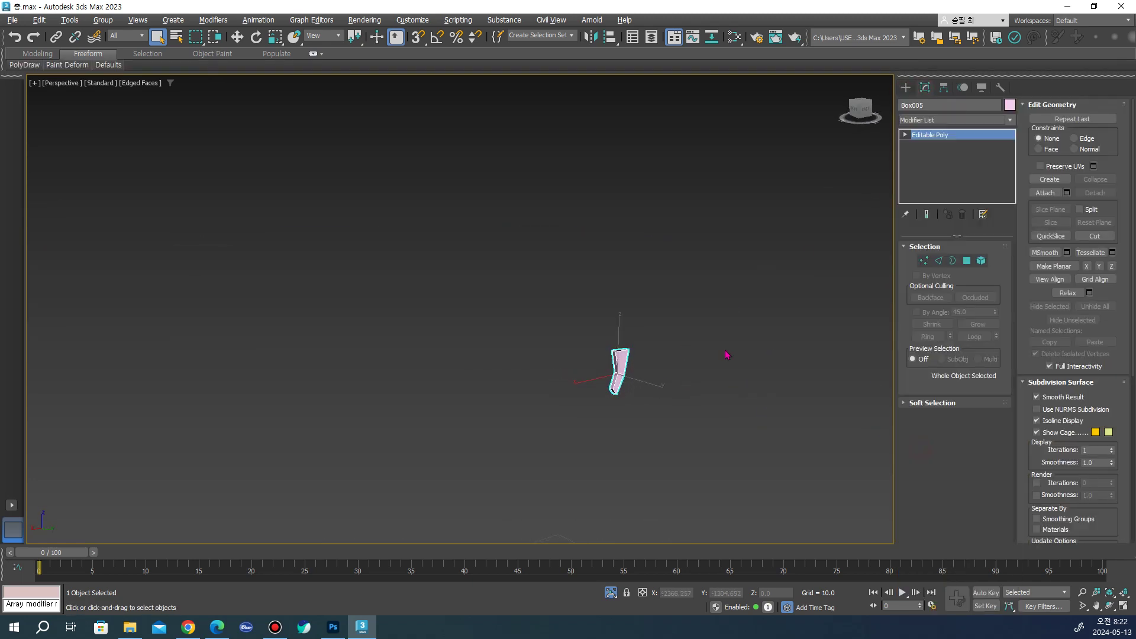
key(z)
click(1037, 440)
Draw point-to-point seams down Box005's left and right side edges
click(1067, 244)
click(440, 370)
click(436, 448)
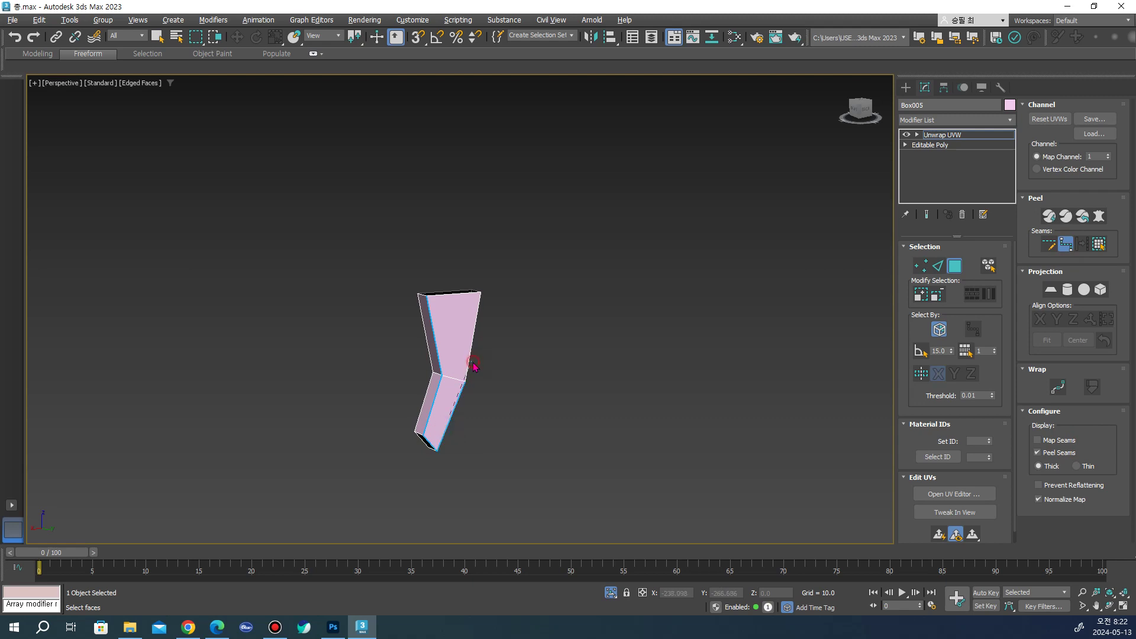
click(470, 358)
click(1047, 244)
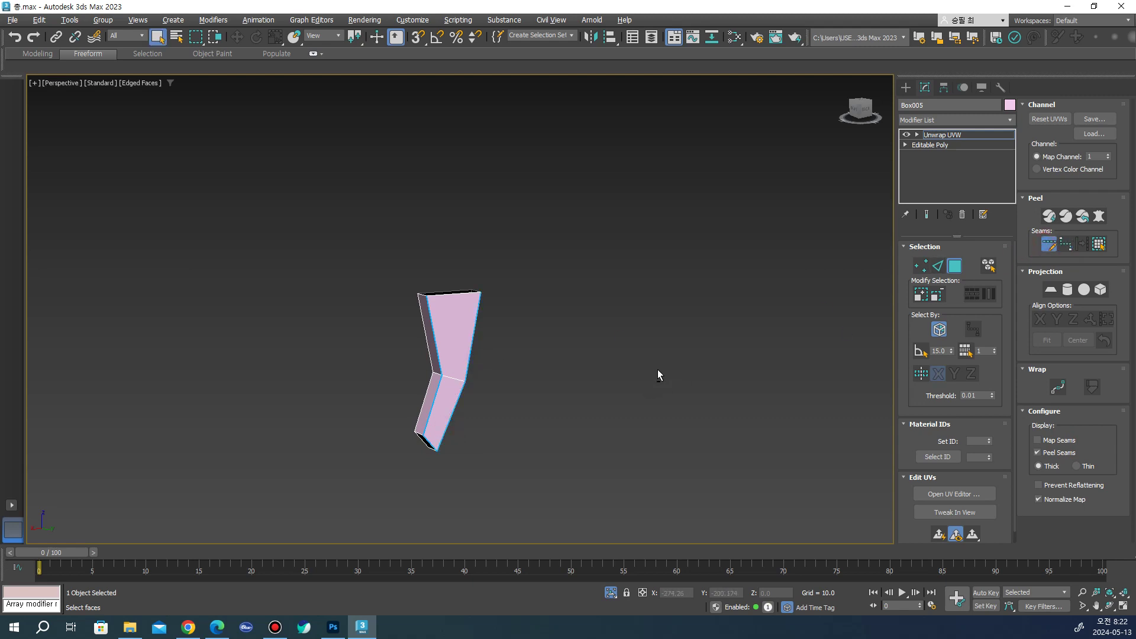
alt+middle_drag(659, 376, 431, 406)
scroll(414, 408, up, 3)
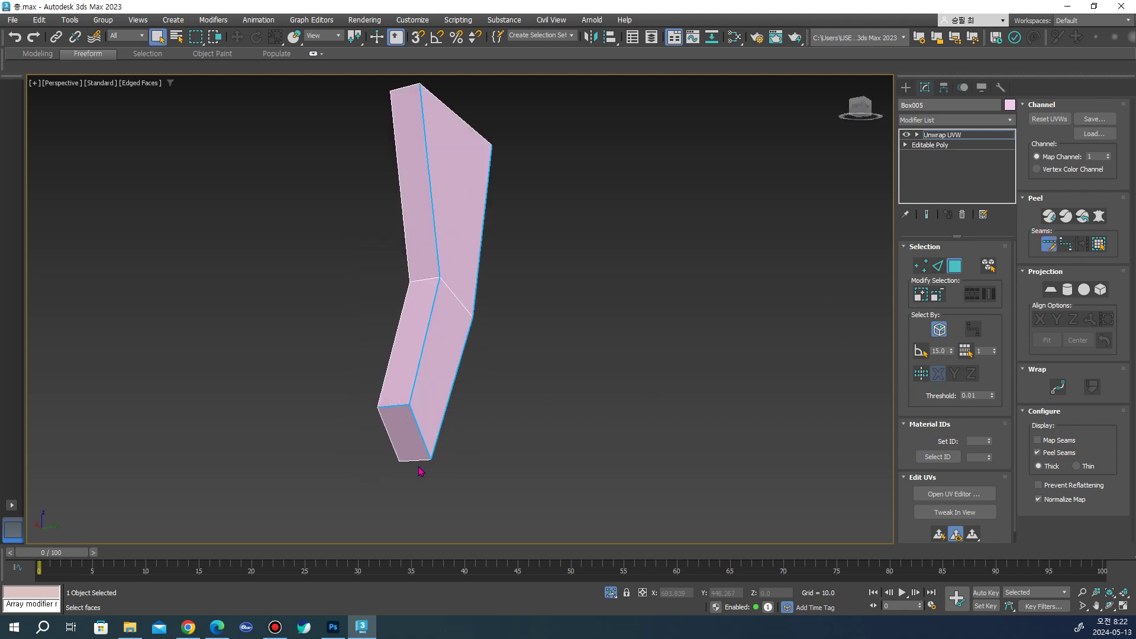
alt+middle_drag(415, 460, 498, 449)
right_click(499, 449)
click(681, 203)
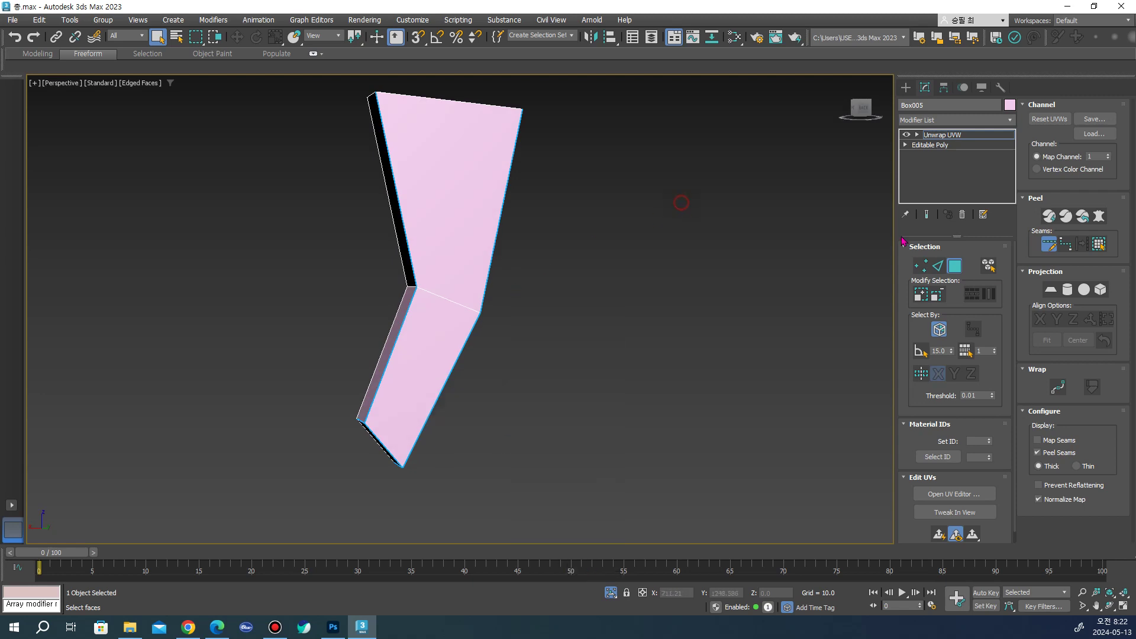
Select the upper and lower front faces, planar-map them aligned to the faces, and open the UV editor
click(448, 216)
key(ctrl+Page_Up)
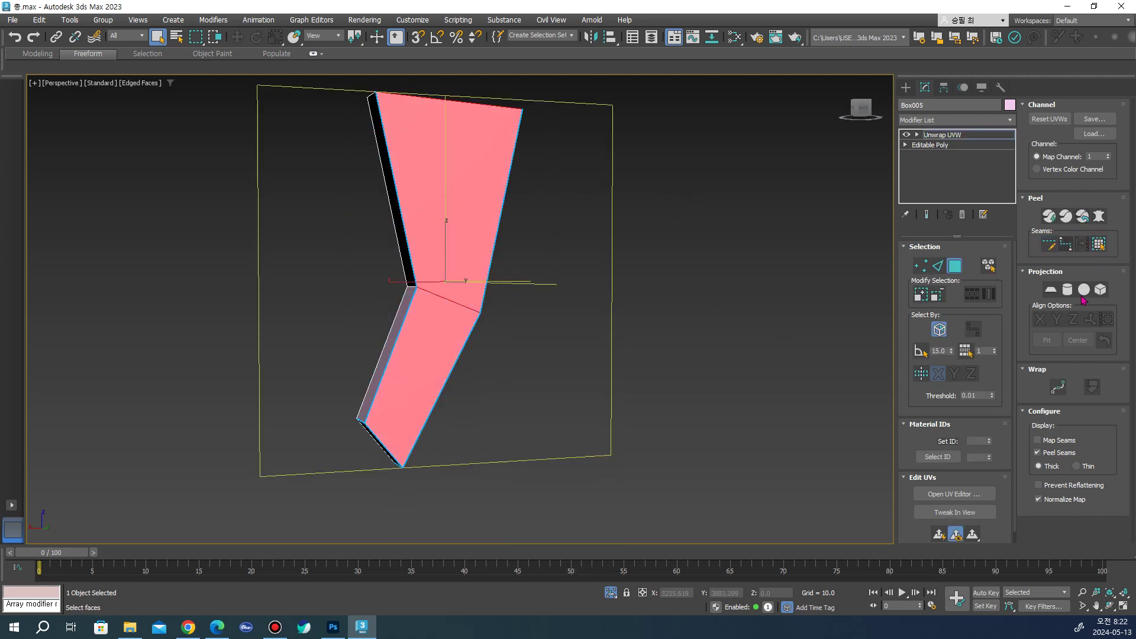
click(1049, 287)
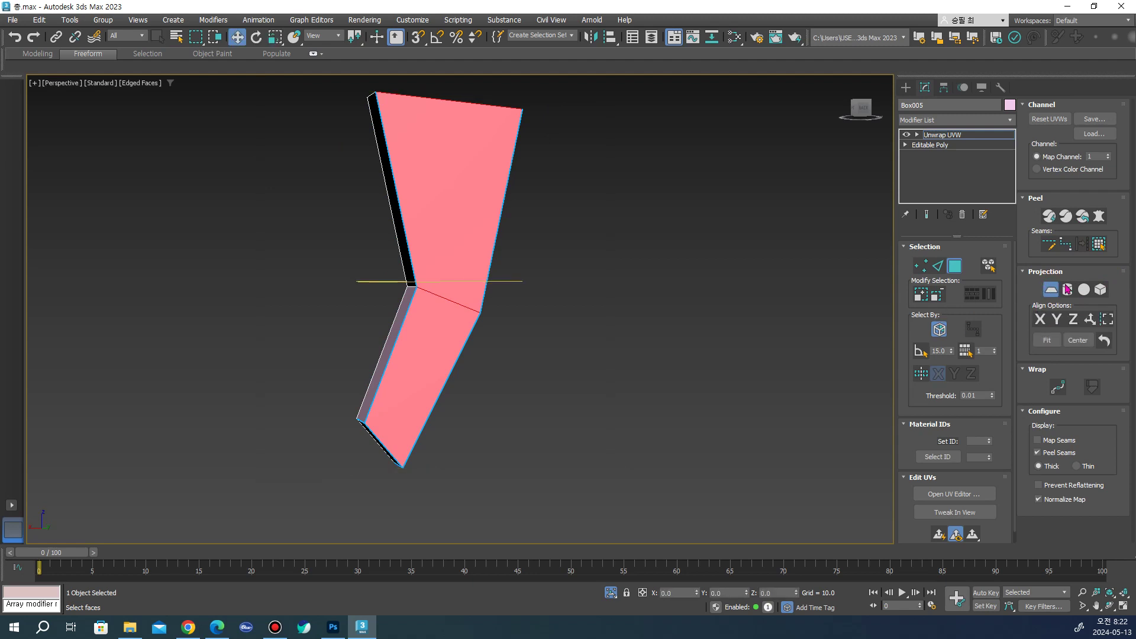
click(1059, 322)
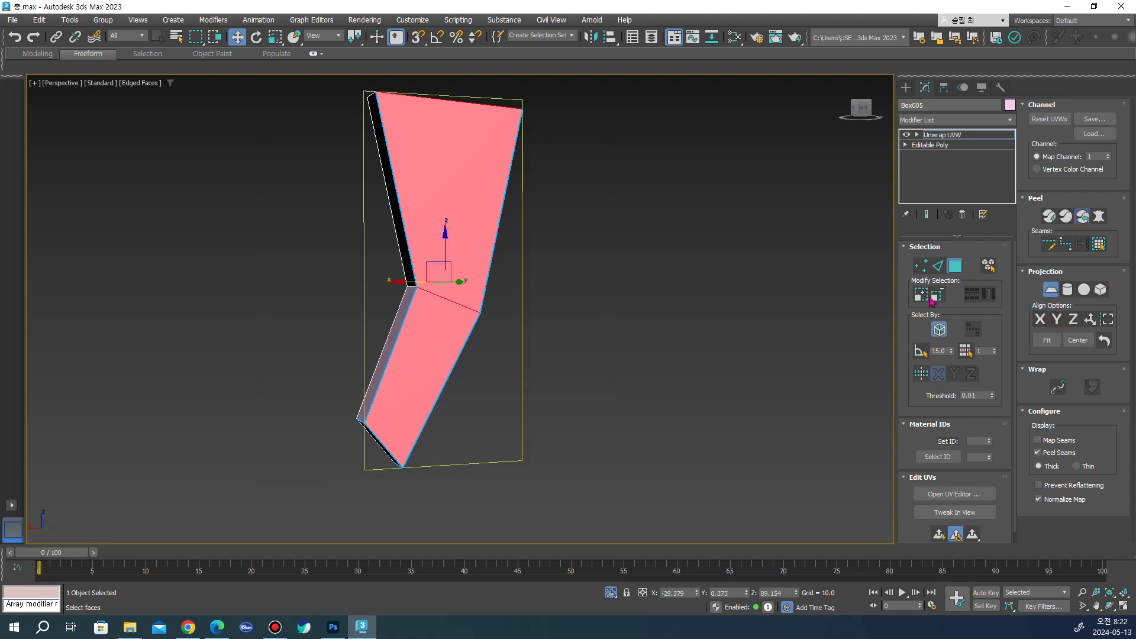
click(954, 493)
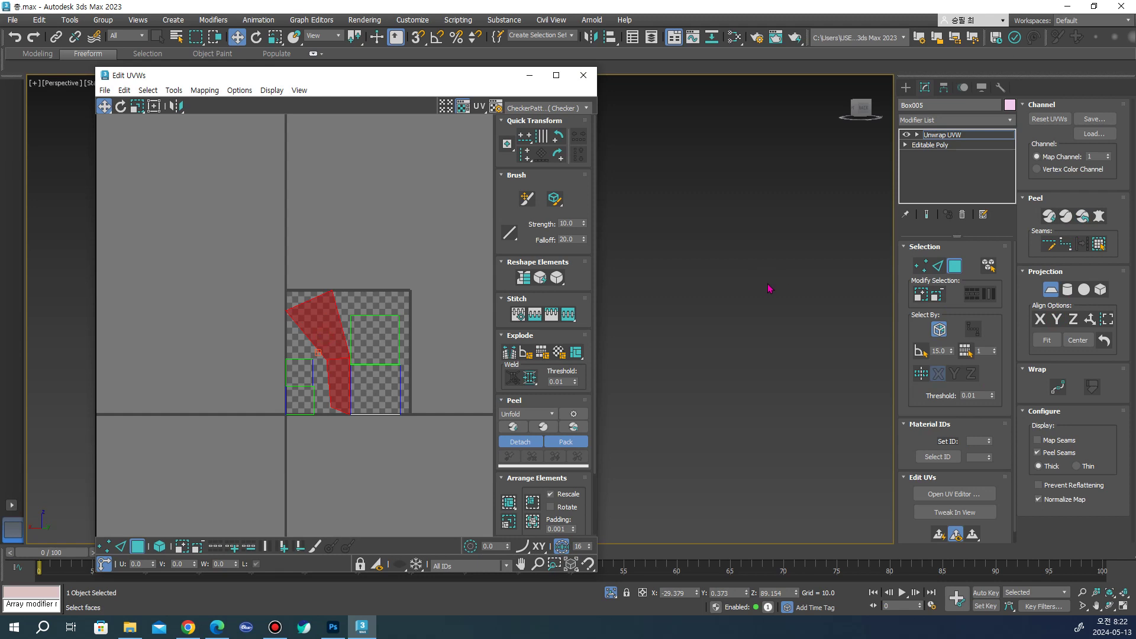
Planar-project all of Box005's faces and peel them into two flattened UV islands
click(1056, 298)
key(z)
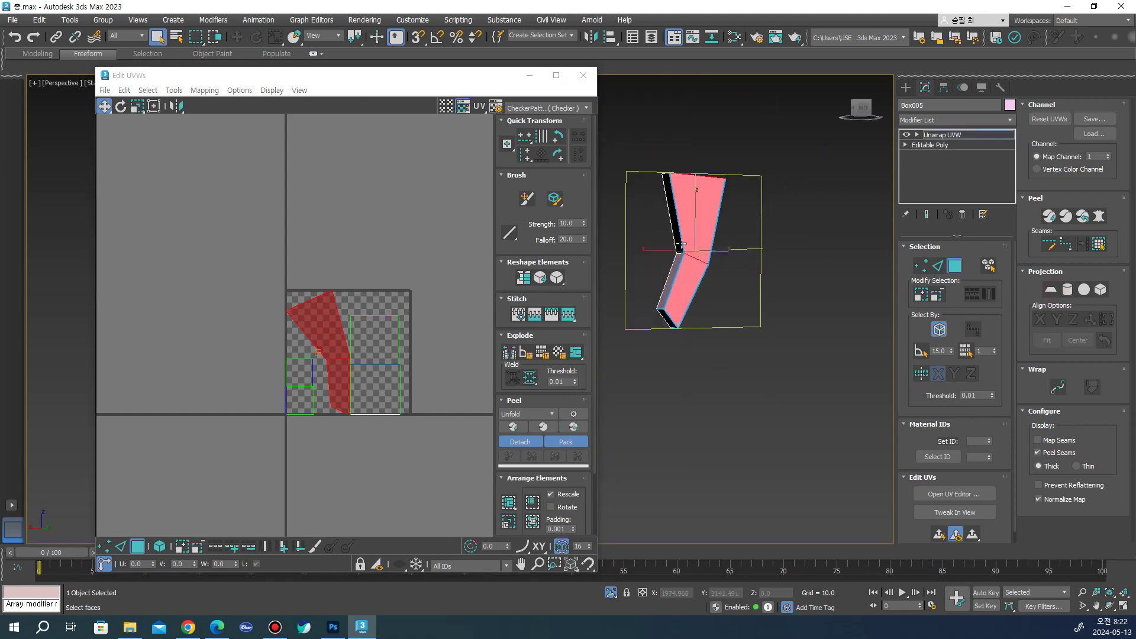
click(682, 220)
key(ctrl+a)
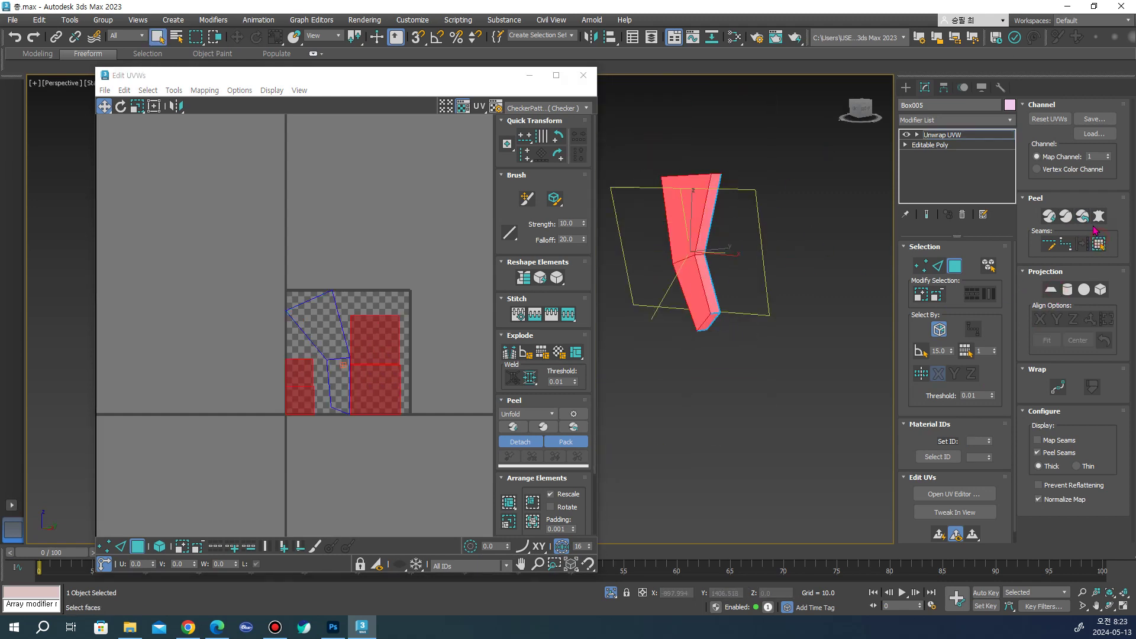
click(1052, 289)
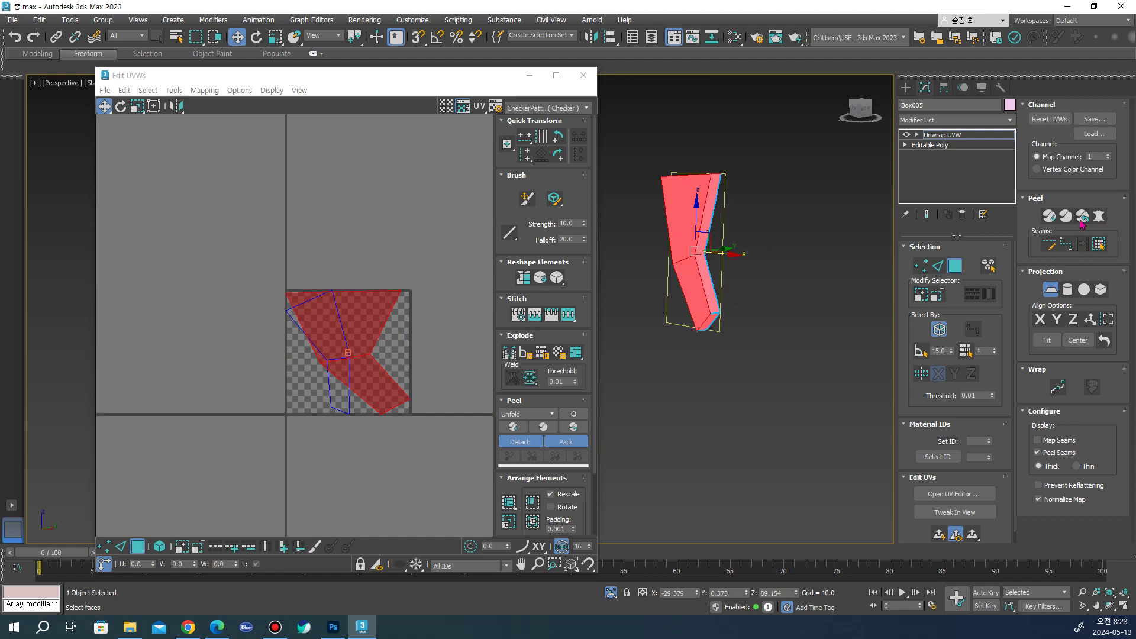
click(1080, 223)
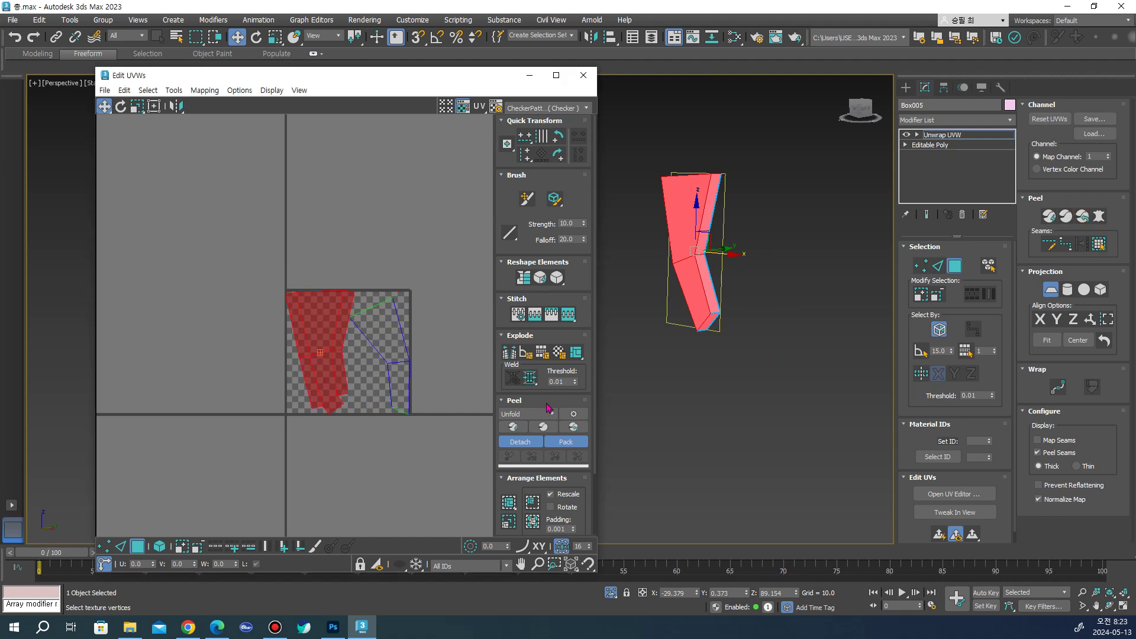
click(1051, 290)
Deselect the faces, move the UV view to show the islands, and close the editor
scroll(310, 434, down, 3)
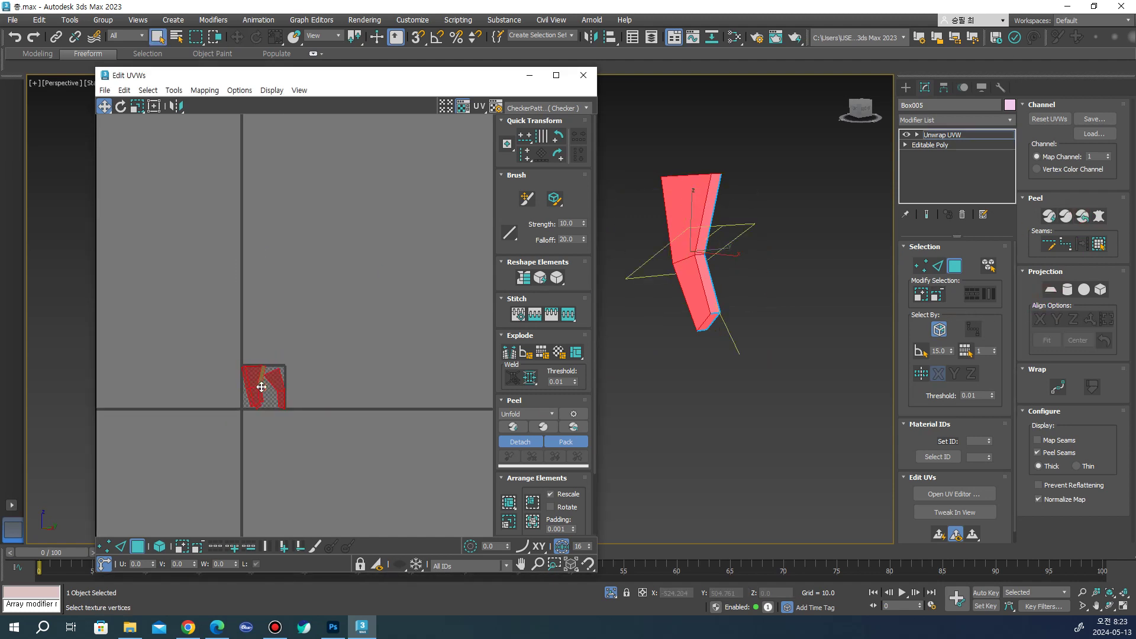
key(ctrl+z)
middle_drag(413, 355, 373, 286)
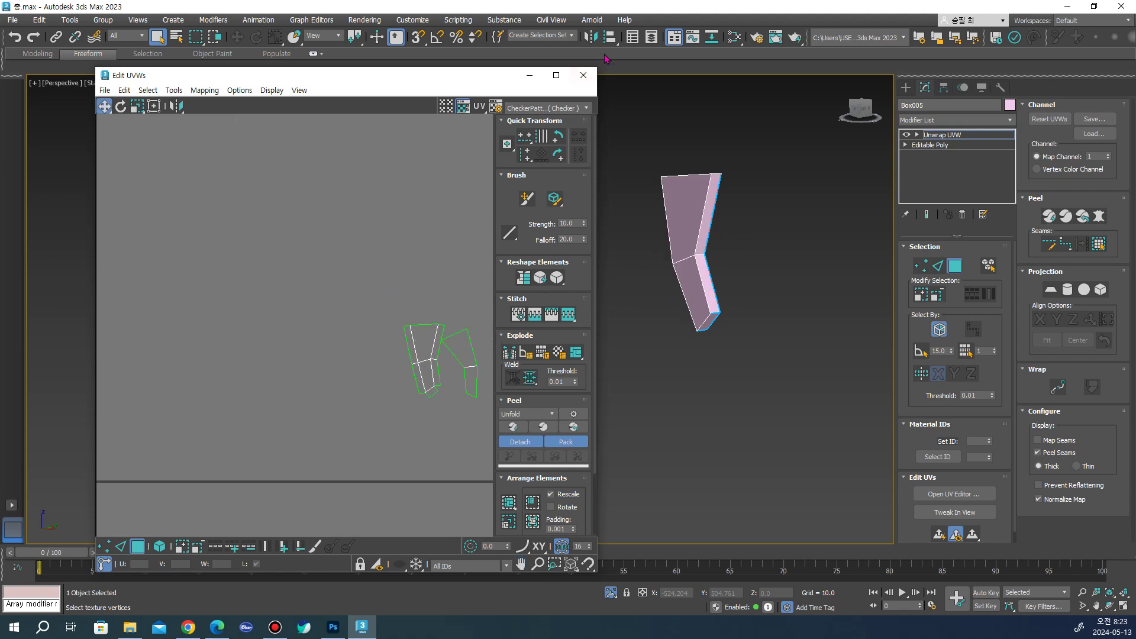
click(582, 75)
Unhide all hidden gun parts so the full shotgun is back in view
right_click(542, 205)
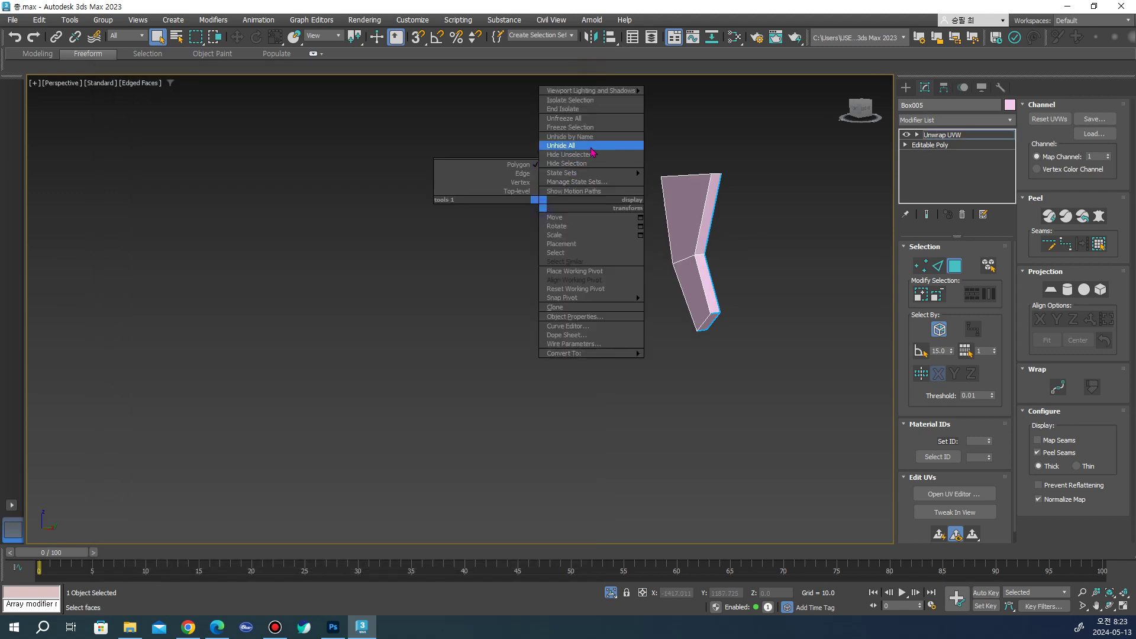
click(560, 145)
scroll(802, 164, down, 5)
scroll(670, 240, down, 3)
scroll(670, 240, up, 3)
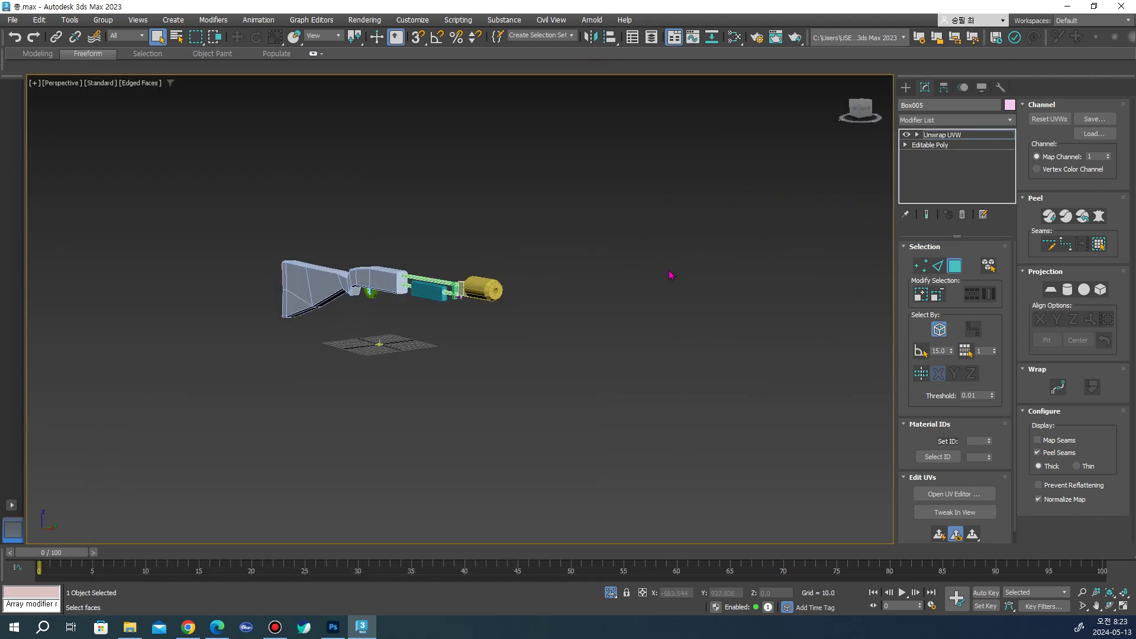
scroll(673, 271, up, 2)
Zoom around the full model and select the yellow Cylinder001 part
click(905, 87)
scroll(660, 244, up, 3)
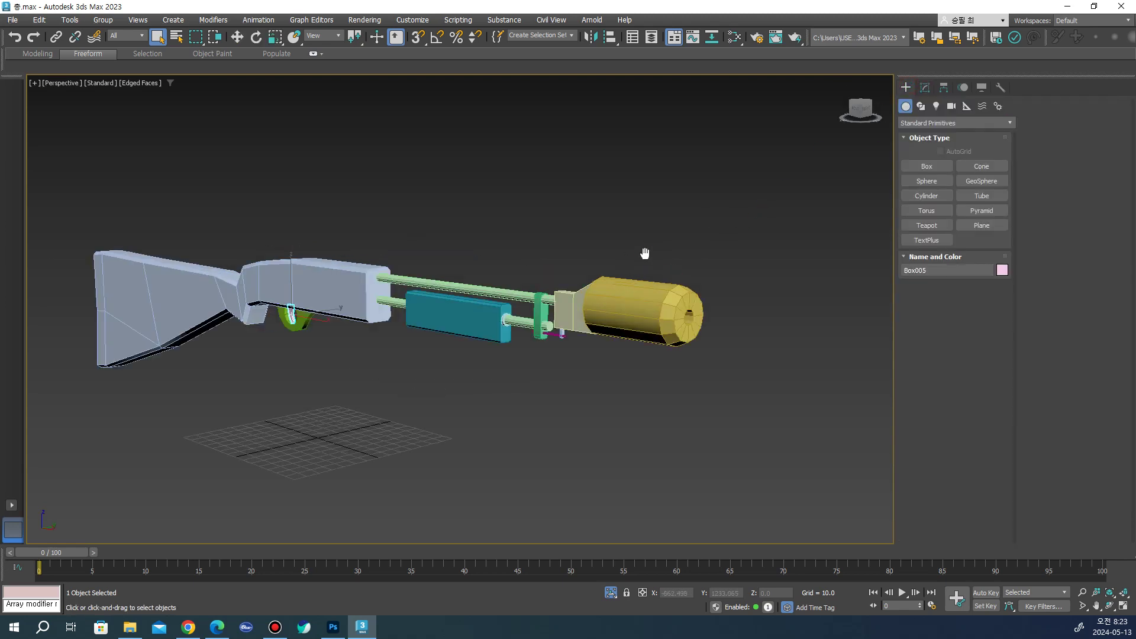
scroll(657, 261, up, 2)
scroll(658, 272, down, 3)
scroll(659, 271, up, 1)
scroll(658, 271, up, 1)
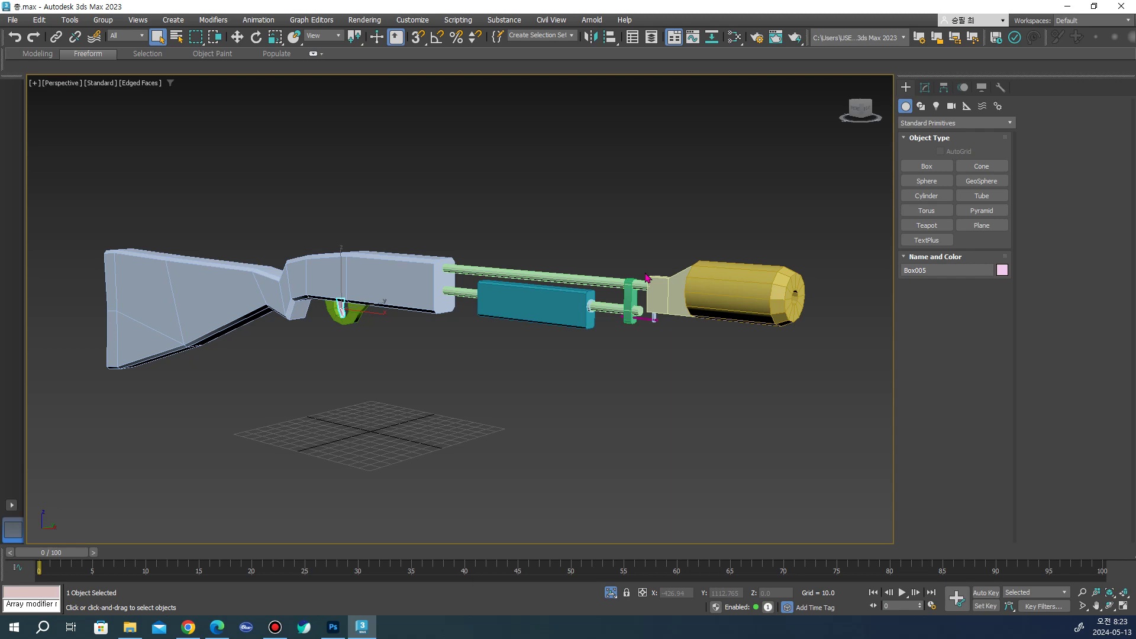
click(722, 288)
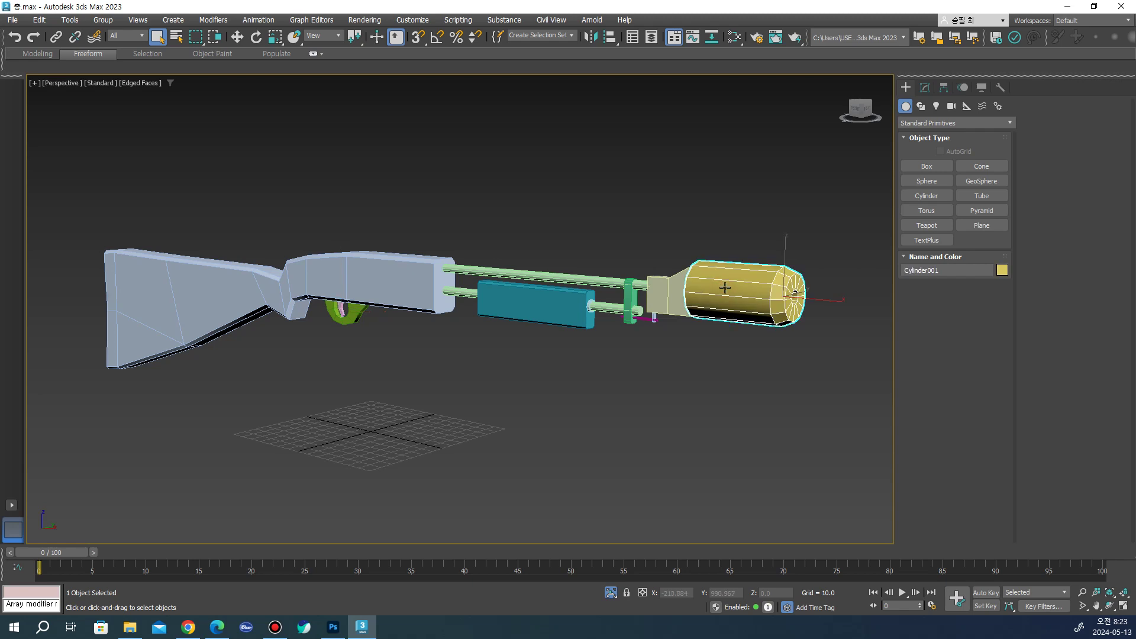